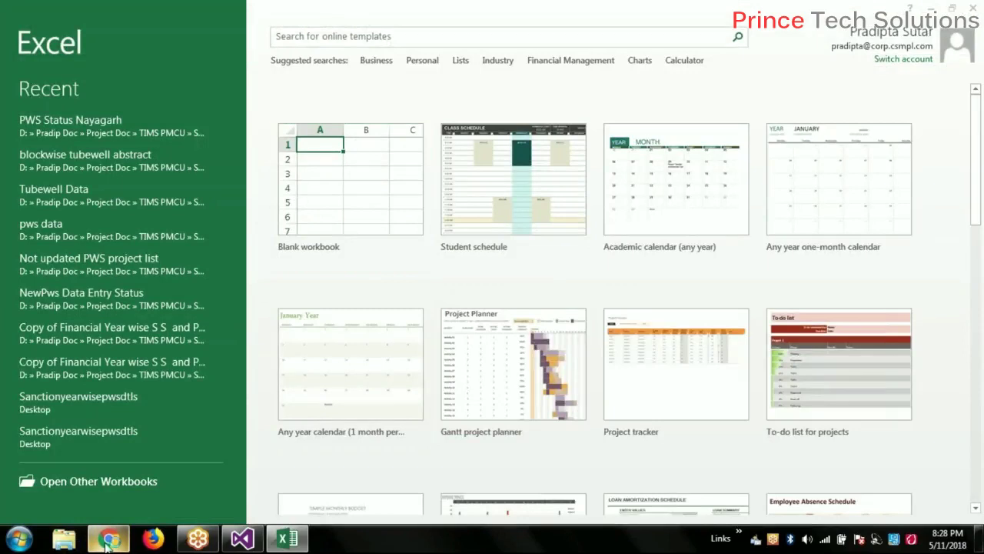
- Switch to Firefox and open the generatedata.com website
click(107, 540)
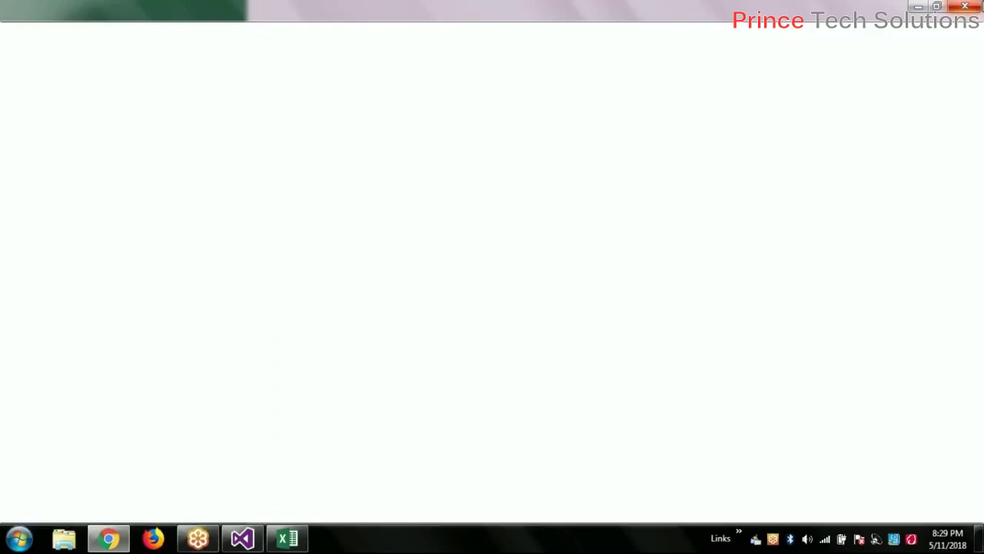
click(965, 6)
click(153, 538)
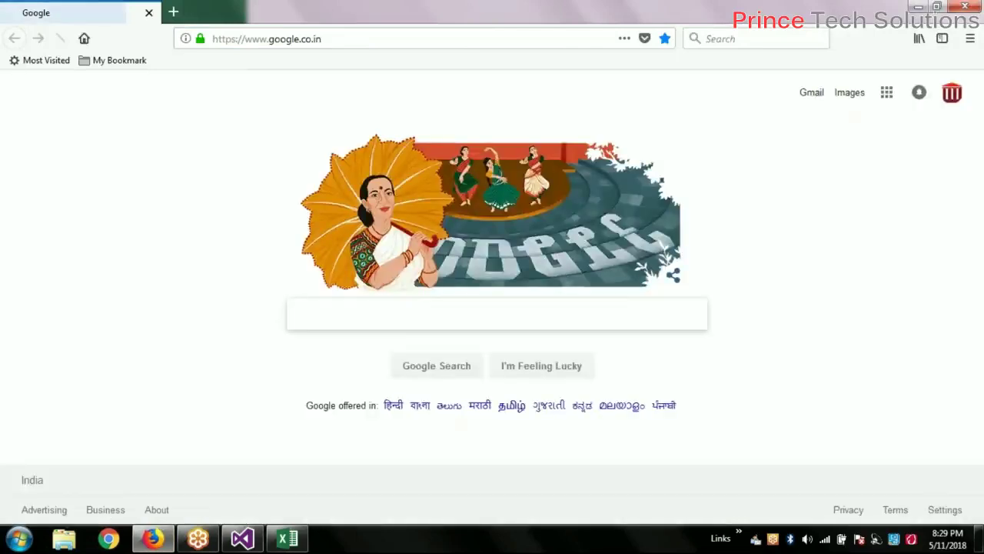
click(423, 39)
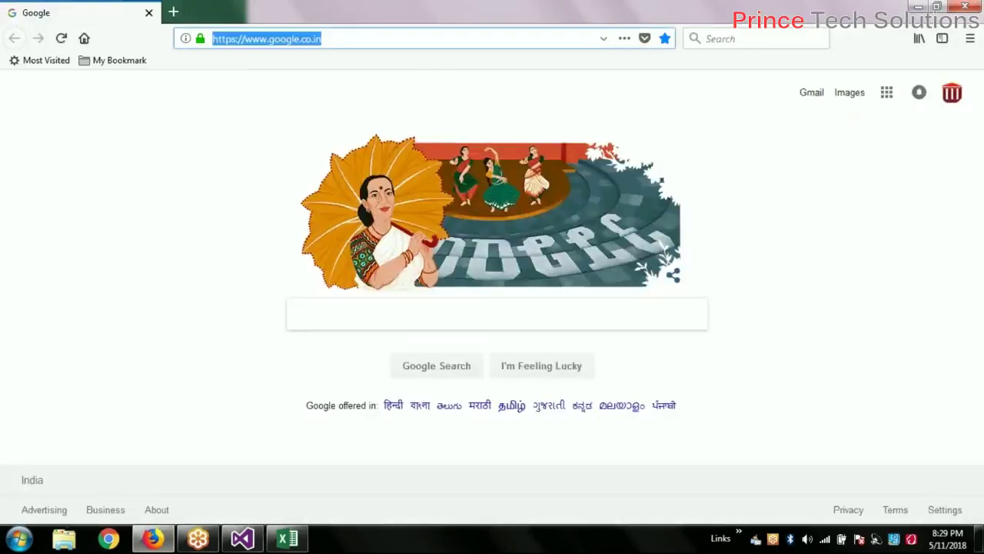
text(generate)
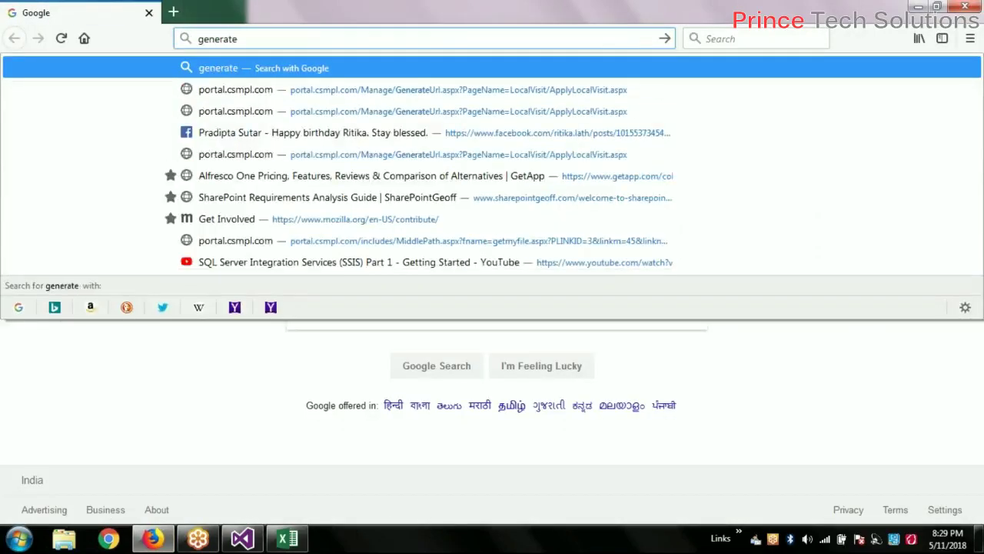
text(data.)
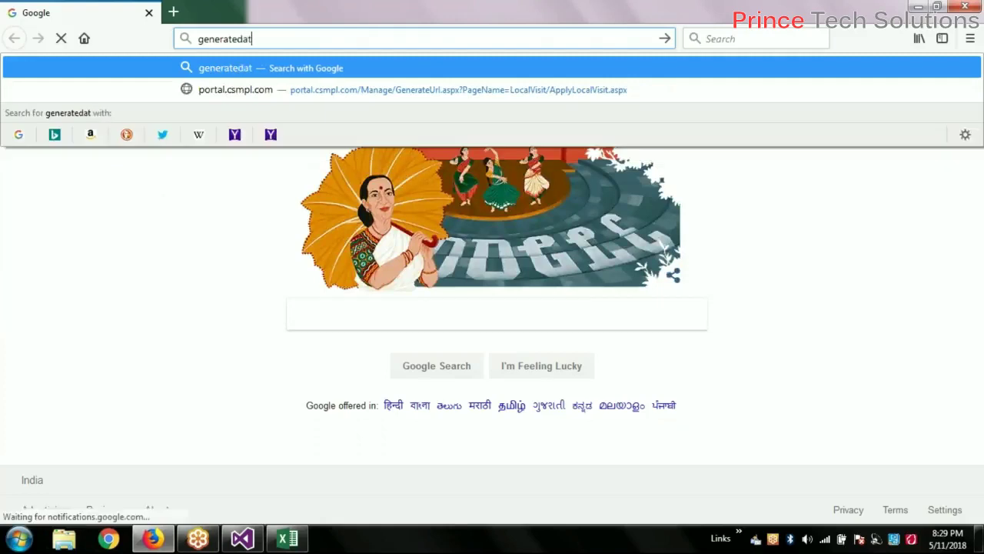
text(com)
key(Return)
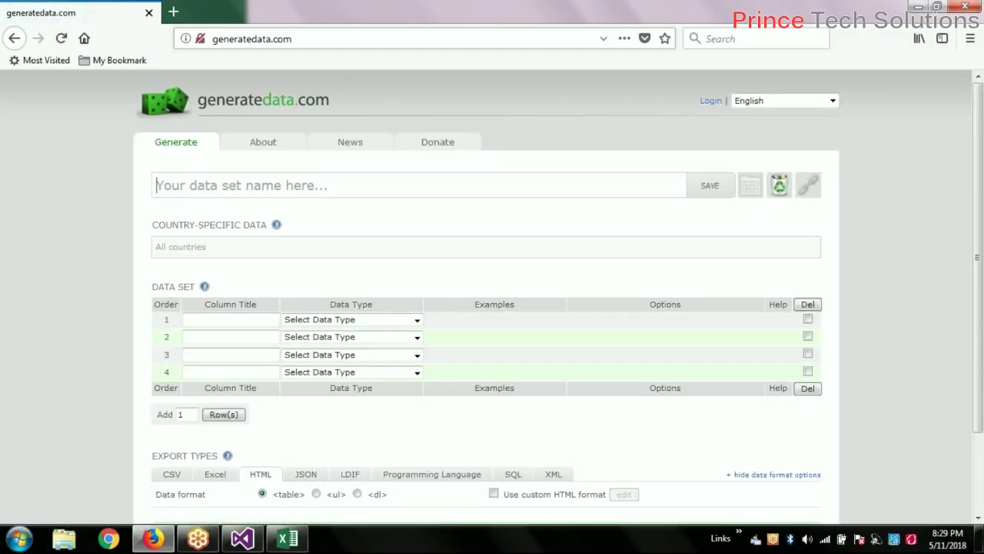
- Title the first data set column Name and set its data type to Names
click(223, 318)
text(NAme)
key(BackSpace)
key(BackSpace)
key(BackSpace)
text(ame)
key(Tab)
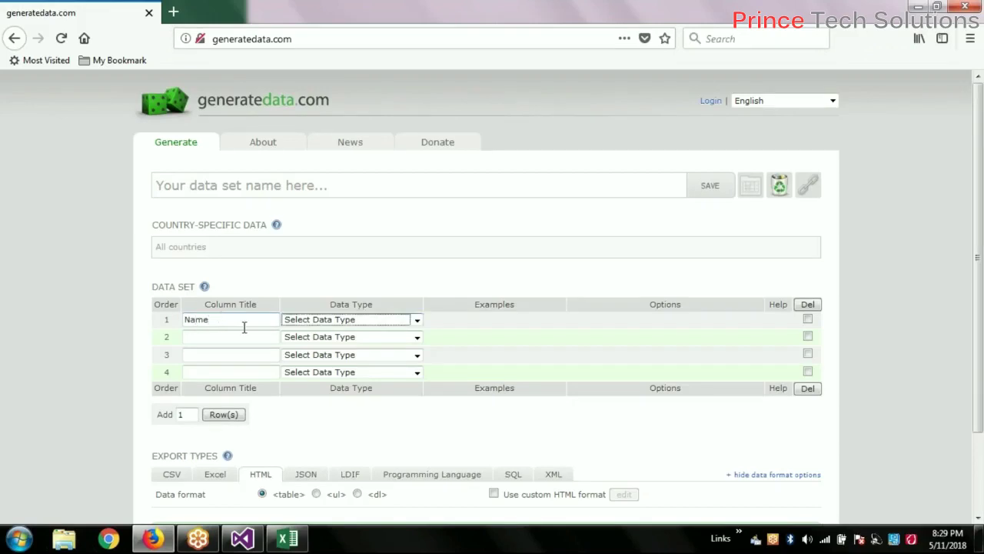
click(418, 322)
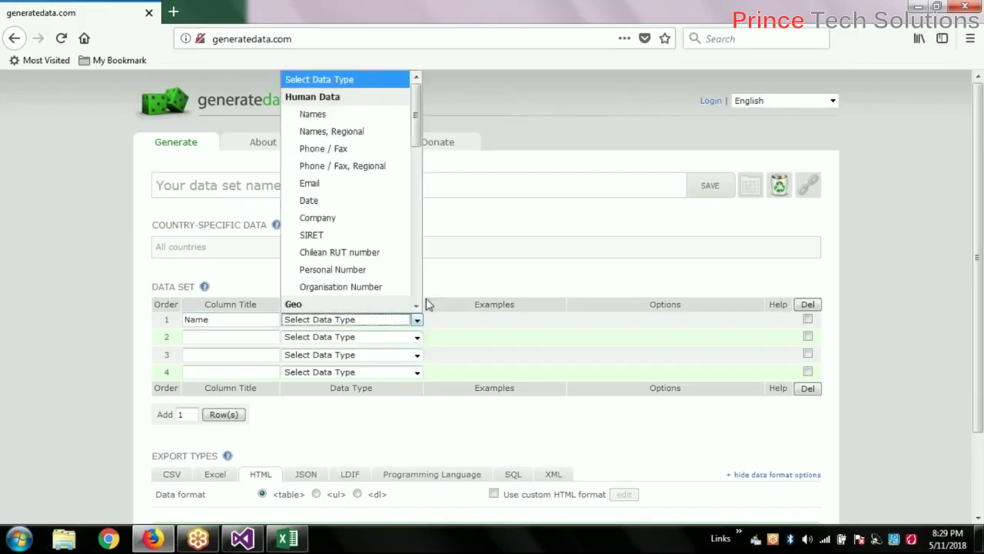
click(347, 122)
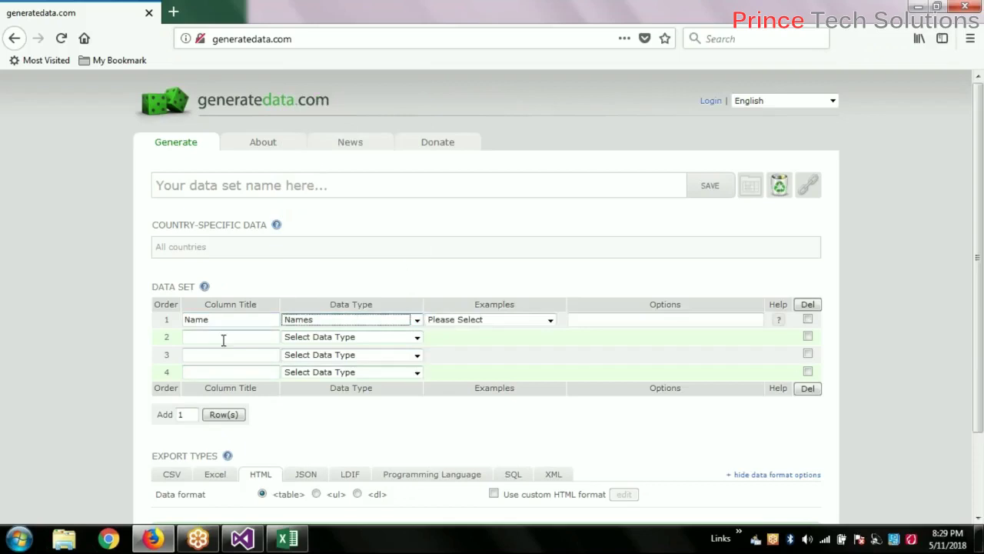
- Set the Name column's example format to the MaleName Surname option
click(554, 324)
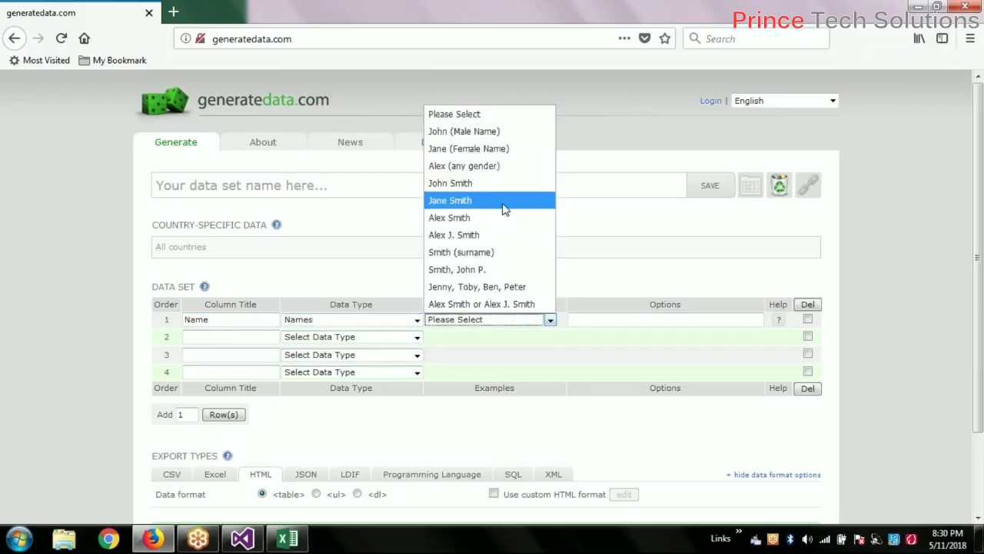
click(504, 200)
click(551, 323)
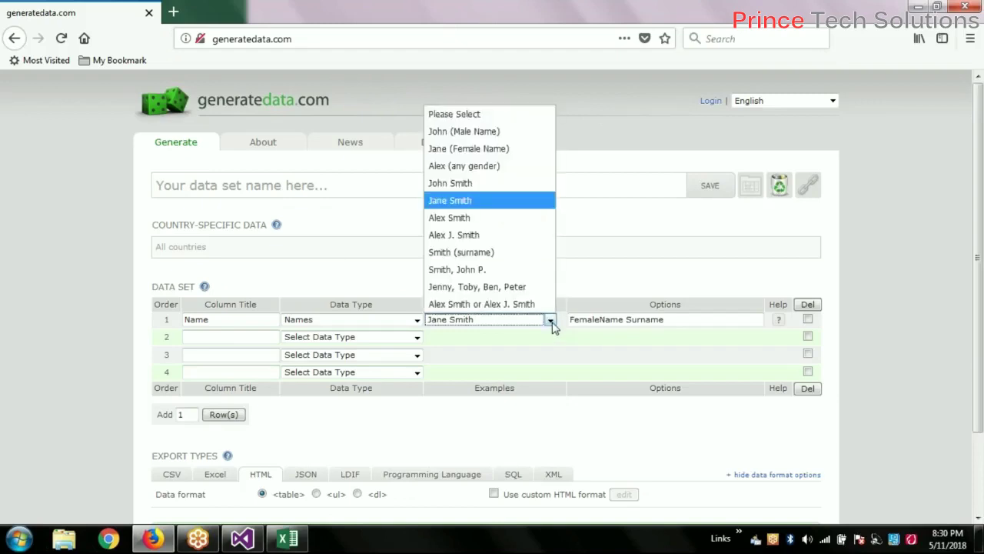
click(505, 183)
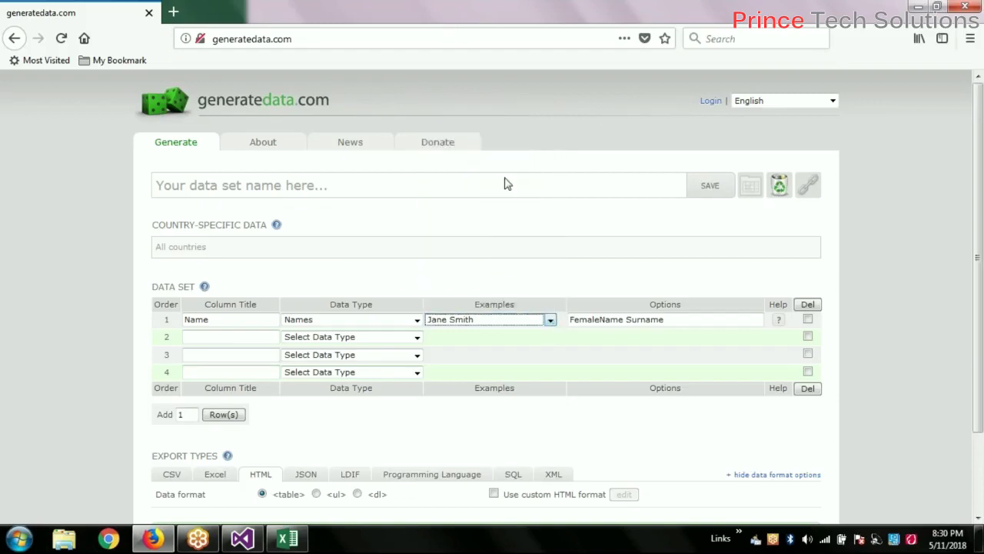
click(550, 322)
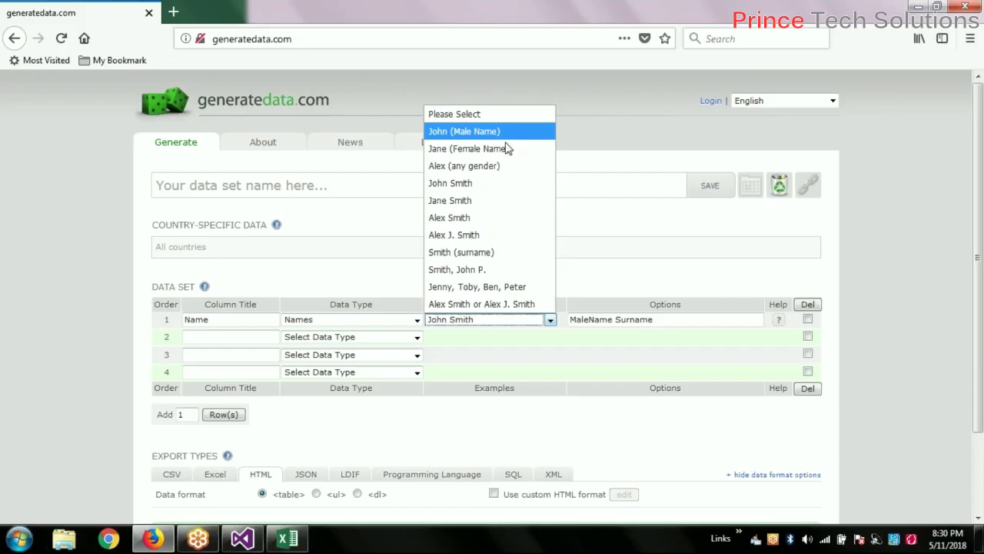
click(491, 190)
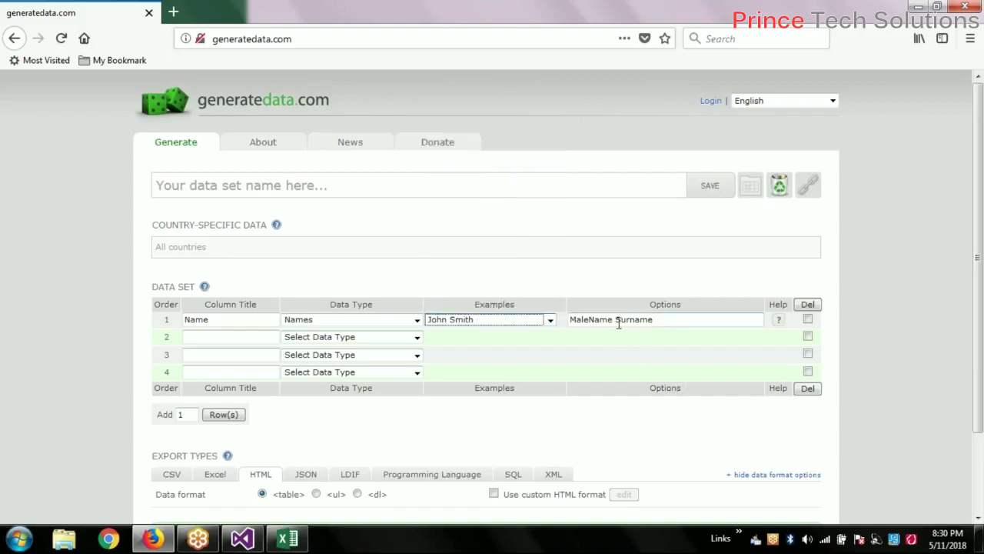
click(689, 323)
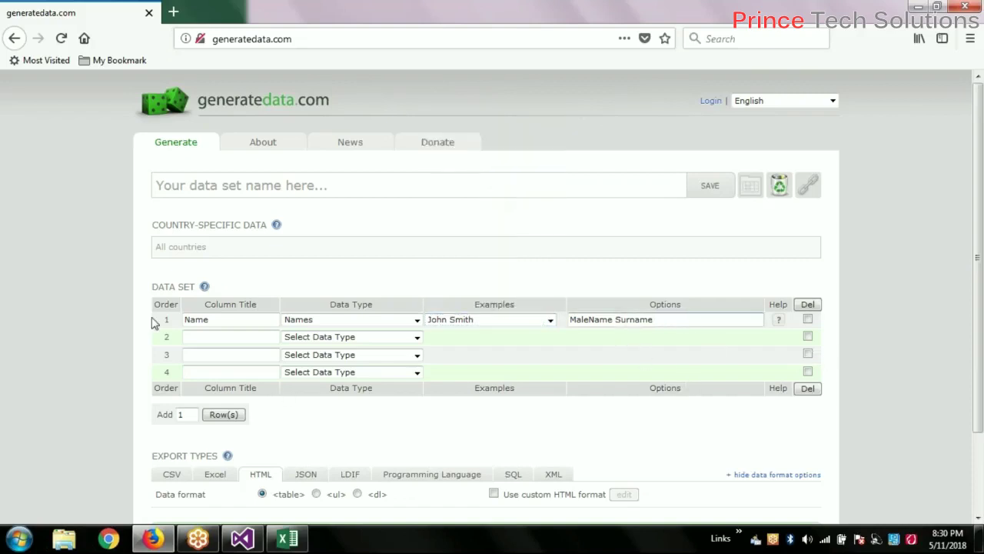
- Title the second column Gender and look through the data types for a suitable one
click(216, 337)
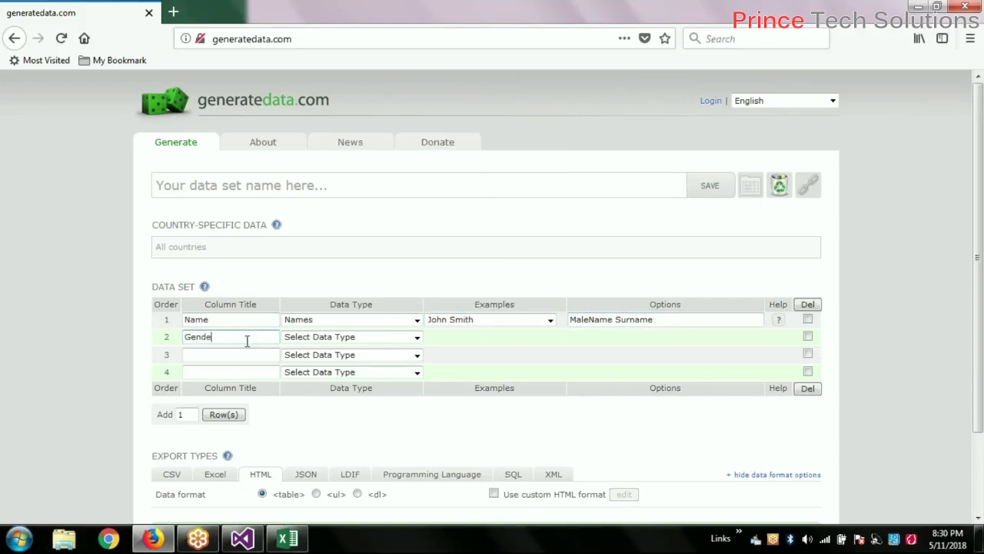
text(Gender)
click(324, 343)
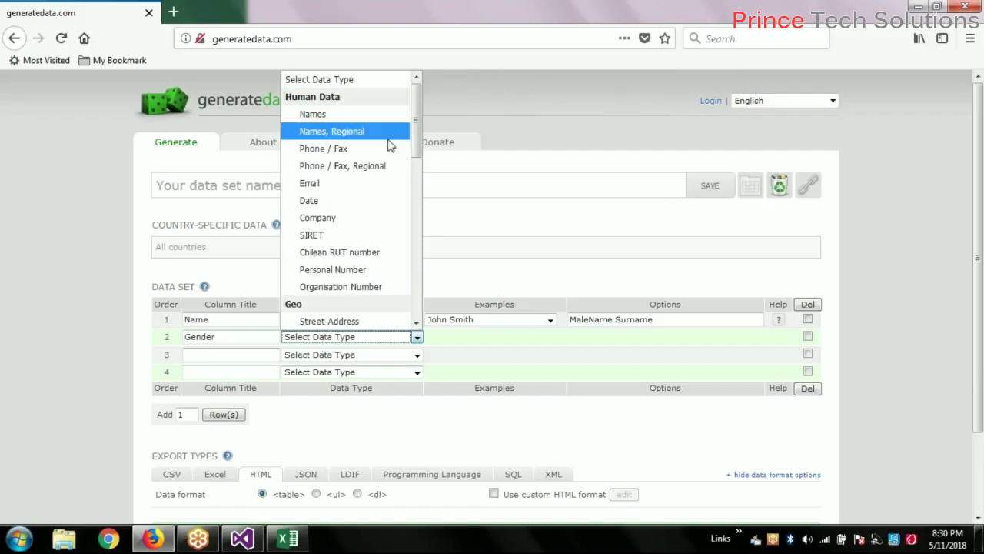
drag(416, 150, 411, 85)
click(621, 120)
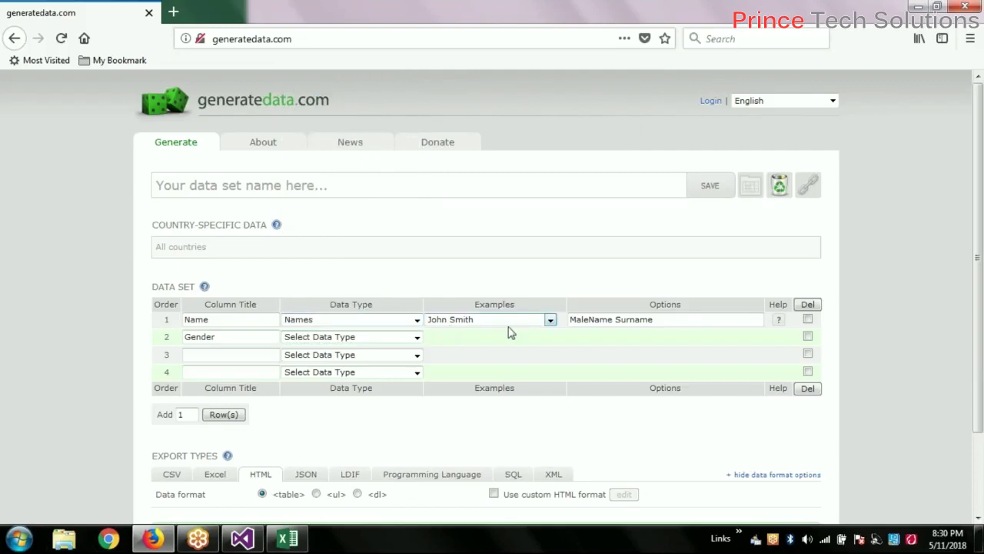
- Retitle the second column Age and set its data type to Number Range
click(213, 337)
double_click(219, 334)
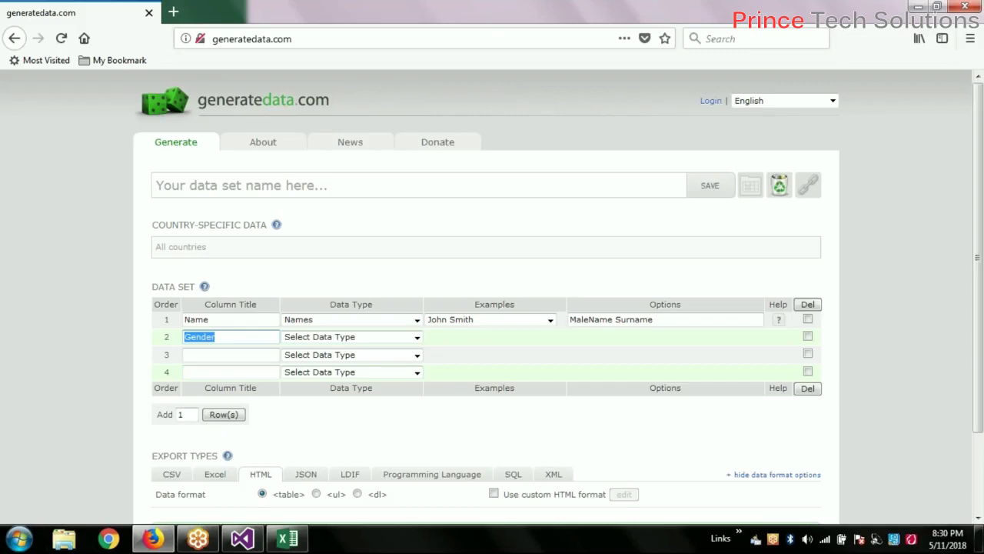
text(Age)
click(420, 339)
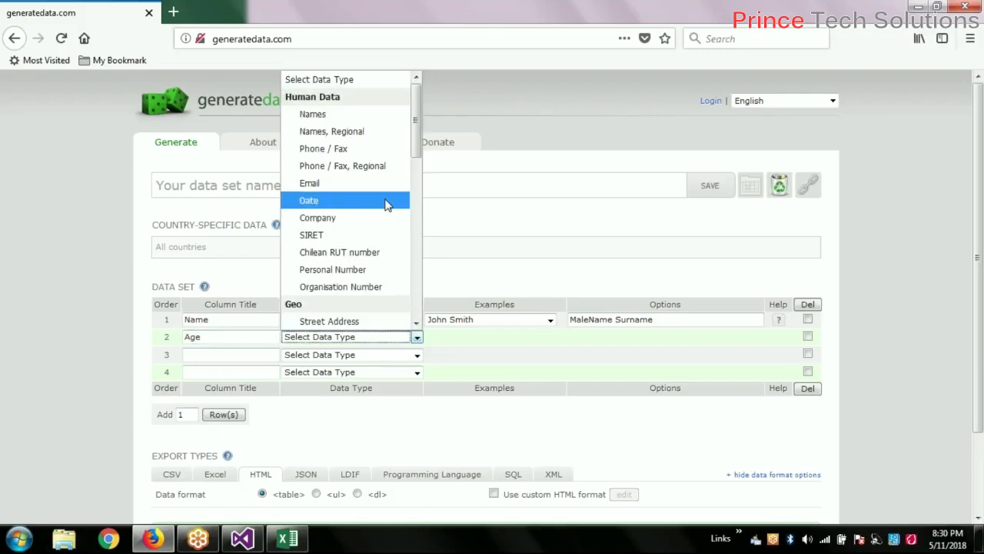
scroll(384, 206, down, 8)
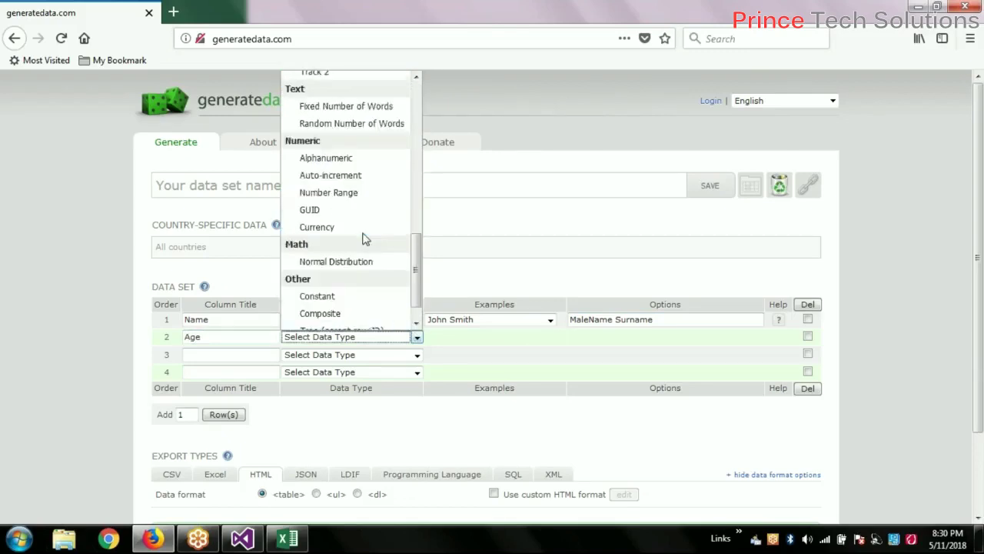
scroll(364, 256, down, 2)
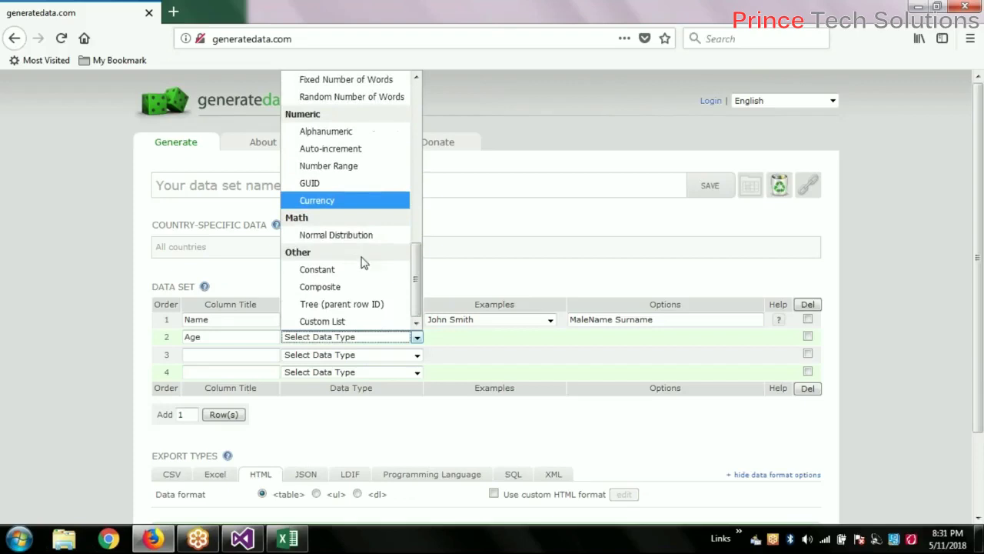
click(370, 168)
- Set the Age column's number range to between 25 and 50
double_click(616, 337)
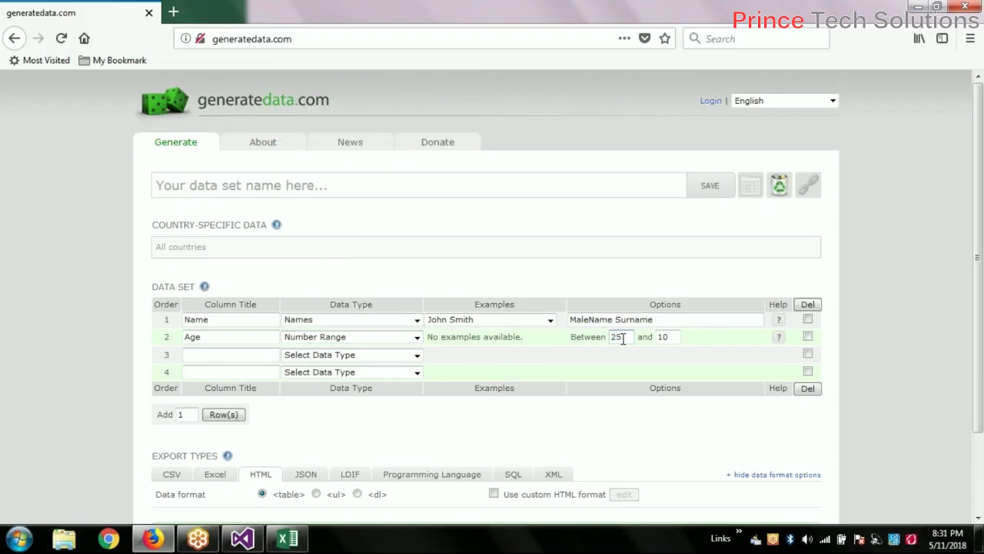
double_click(679, 335)
text(50)
- Title the third column Designation and set its data type to Custom List
click(210, 355)
text(Designation)
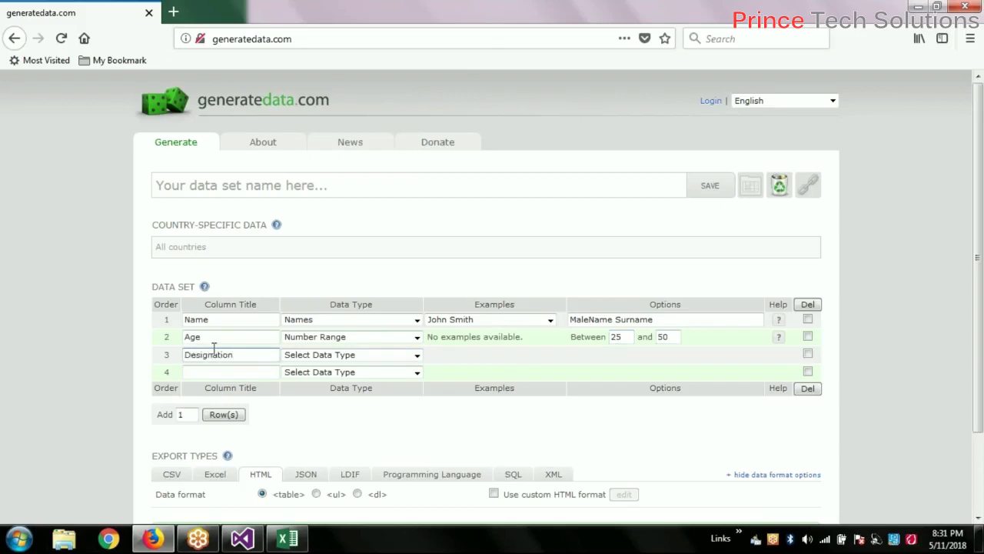
click(319, 356)
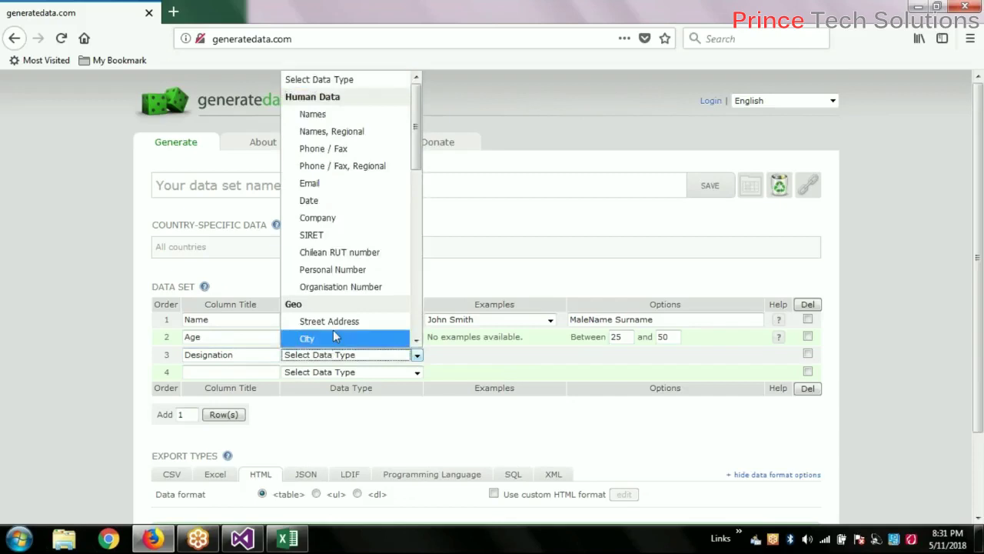
drag(415, 136, 418, 302)
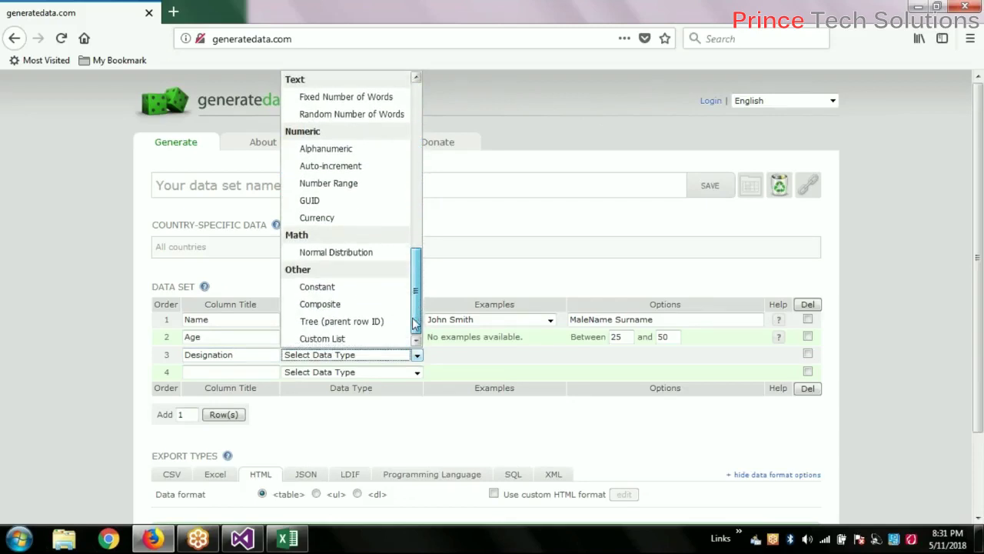
drag(416, 323, 380, 321)
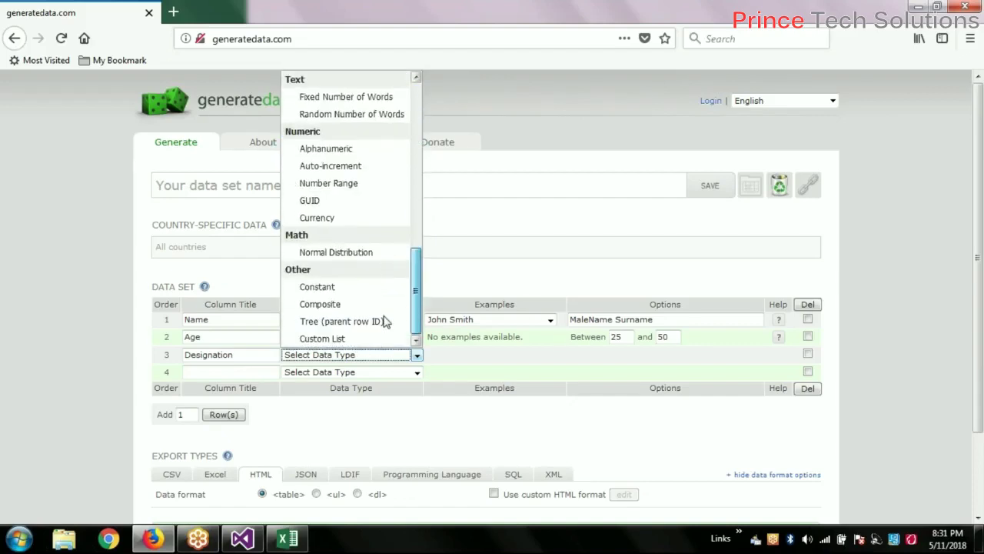
click(325, 341)
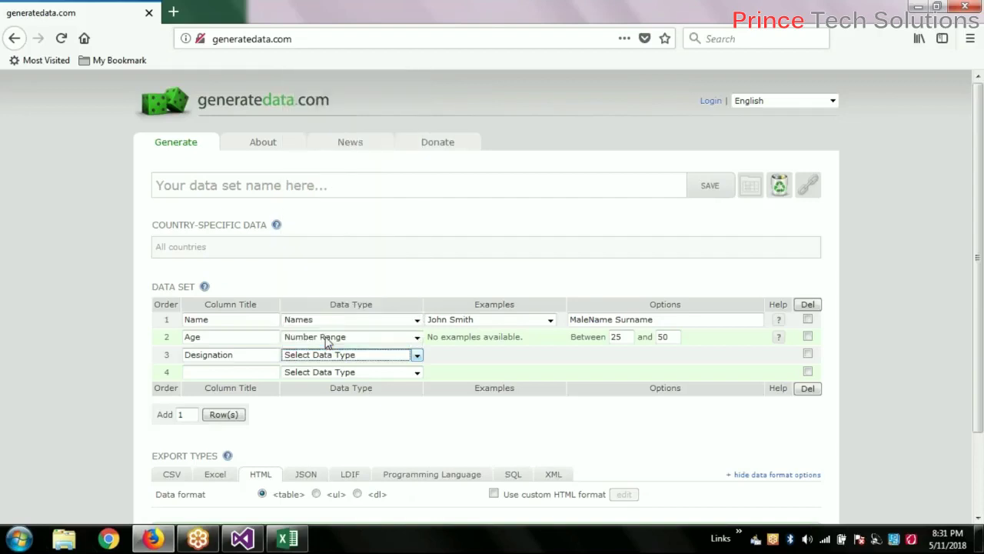
- Review the predefined example lists offered for the Designation column's custom list
click(374, 336)
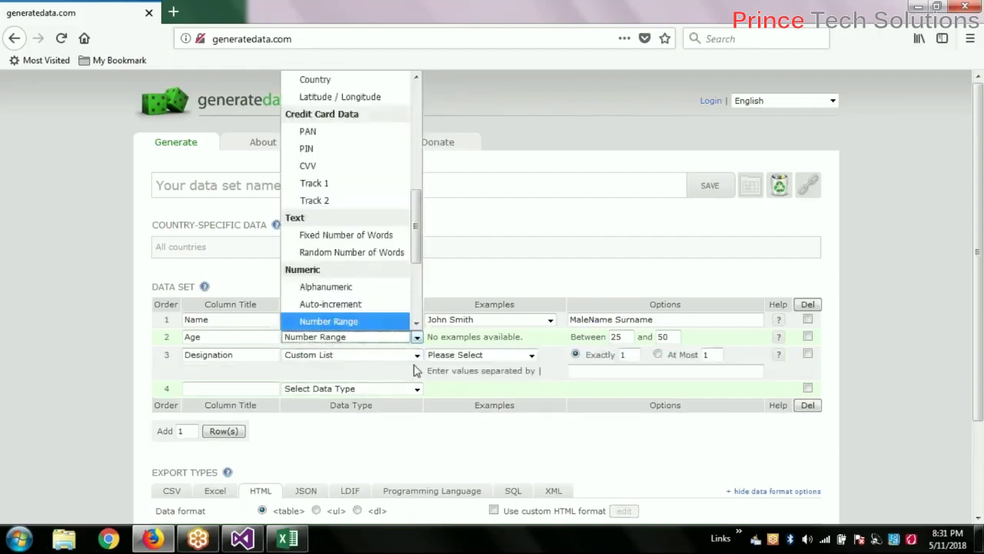
click(420, 363)
click(515, 360)
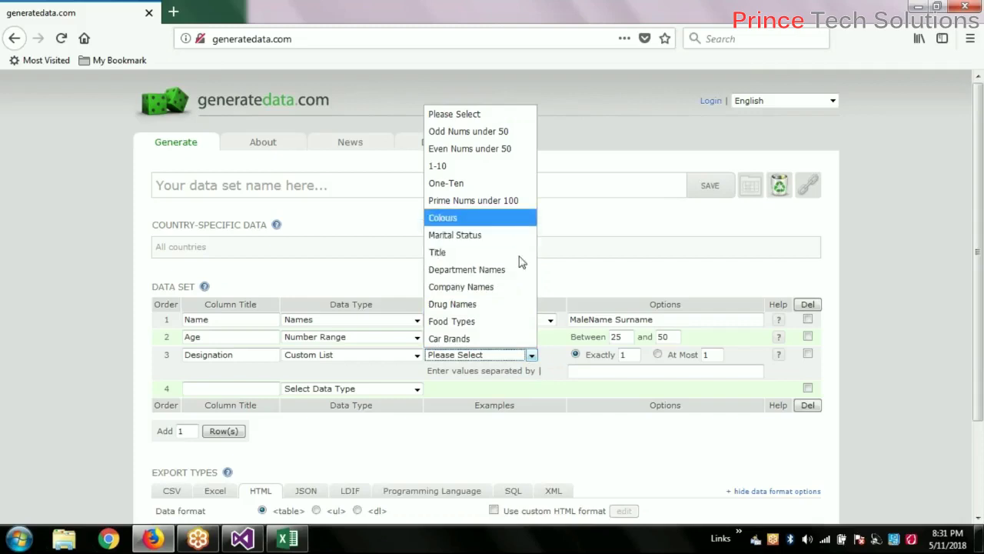
click(558, 377)
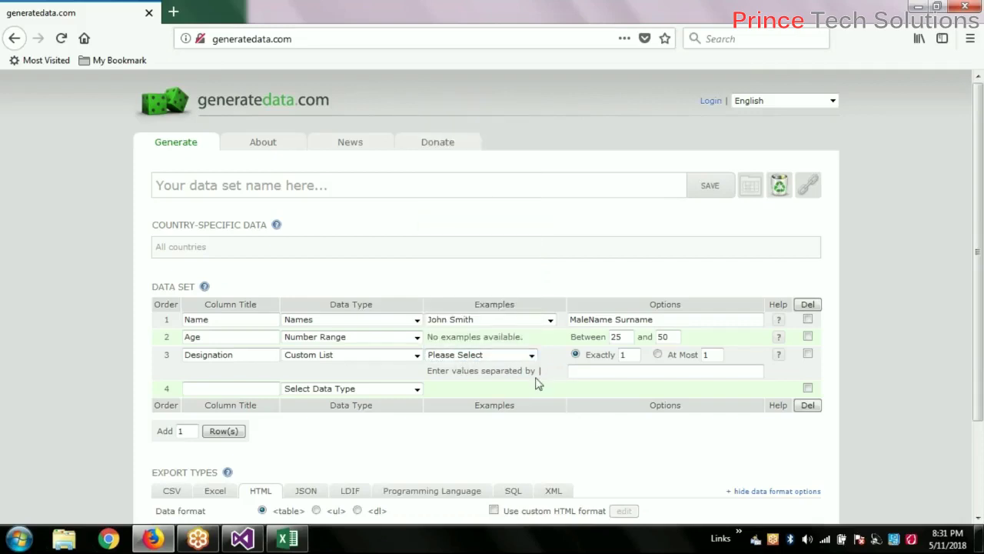
- Change the Designation column's data type to Alphanumeric and check its example formats
click(379, 358)
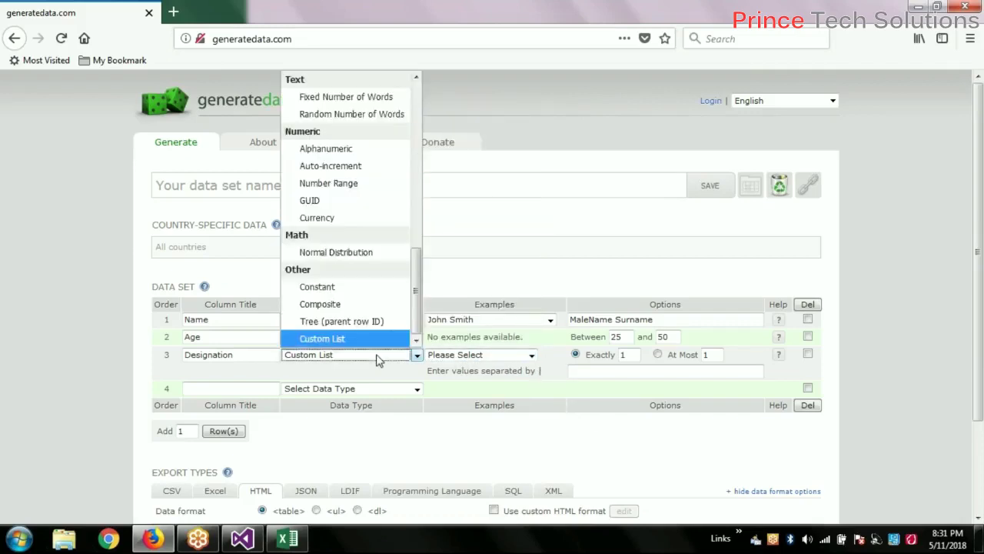
drag(415, 276, 416, 266)
click(326, 166)
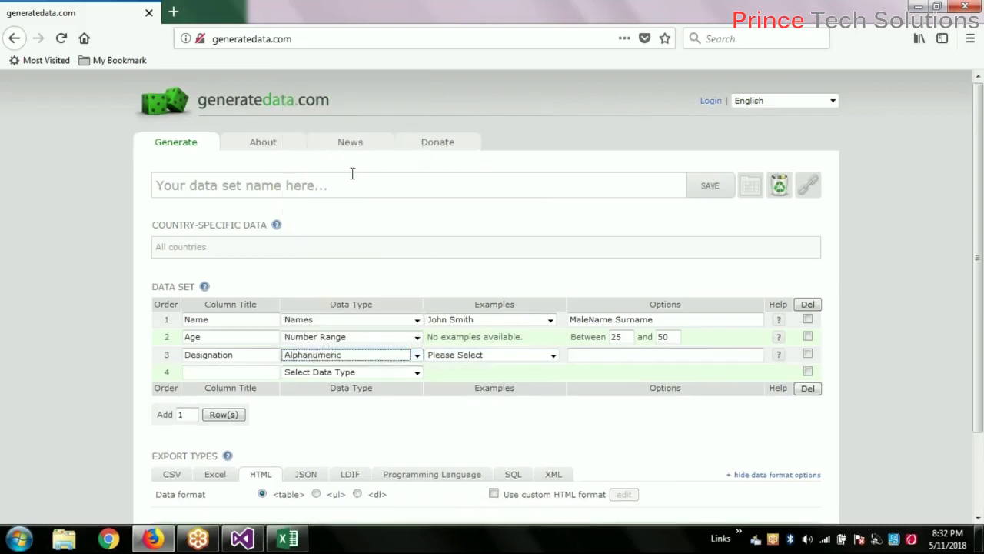
click(466, 358)
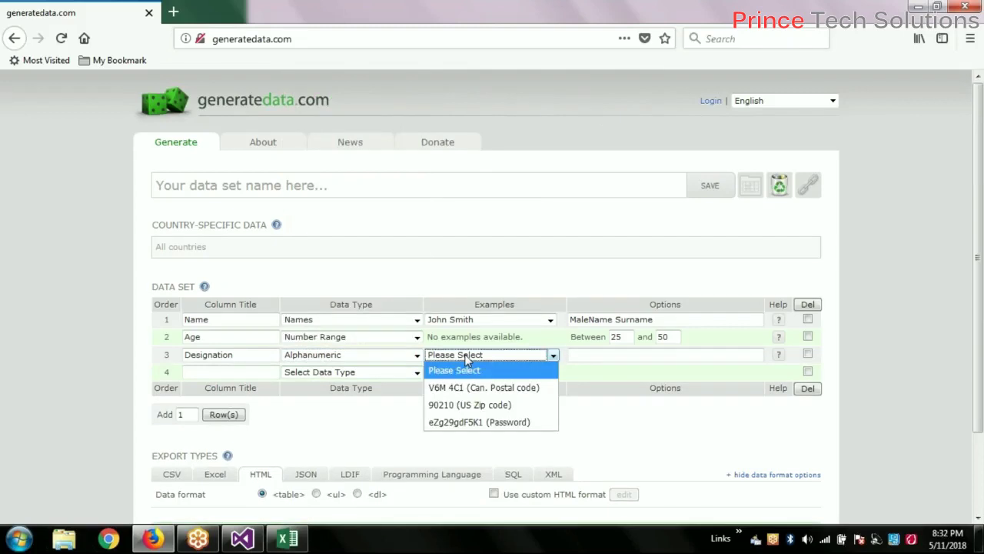
- Look through the data types available for the Designation column and try Fixed Number of Words
click(421, 361)
click(421, 358)
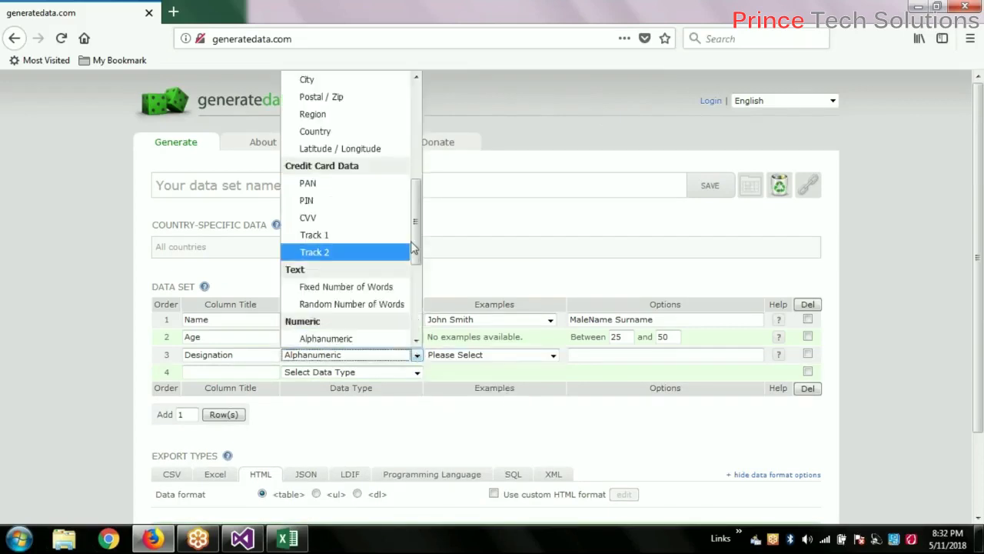
drag(415, 231, 415, 171)
drag(415, 158, 417, 128)
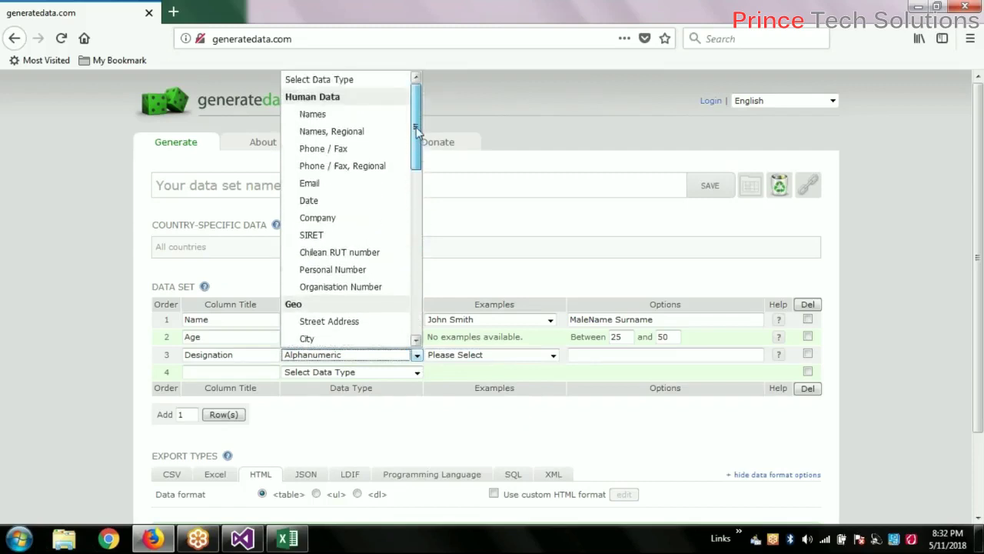
drag(417, 127, 433, 239)
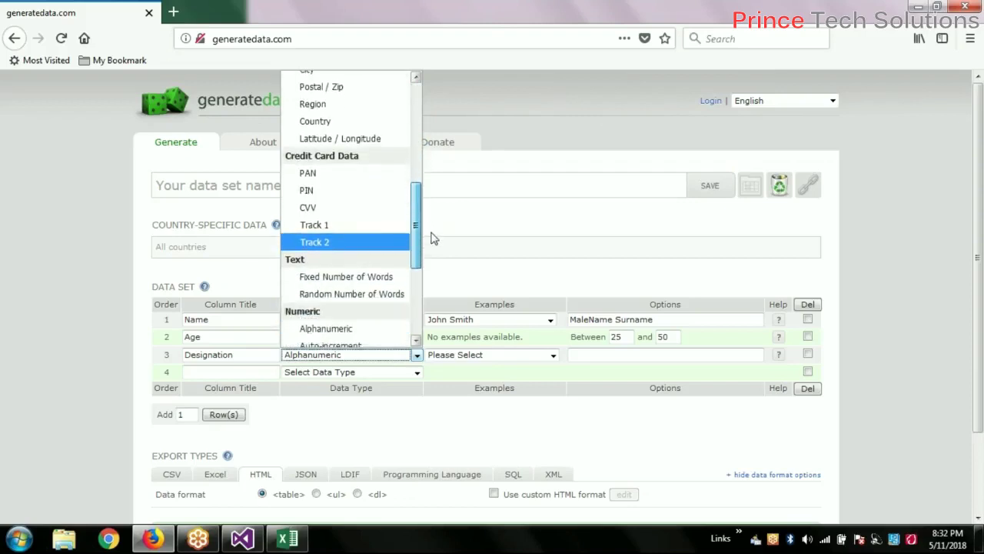
drag(433, 239, 433, 258)
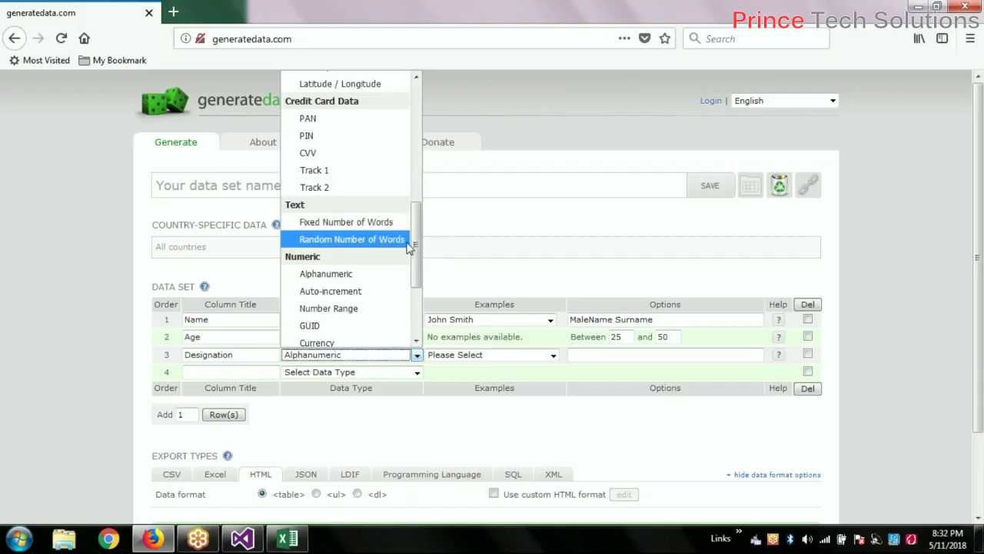
drag(417, 246, 419, 305)
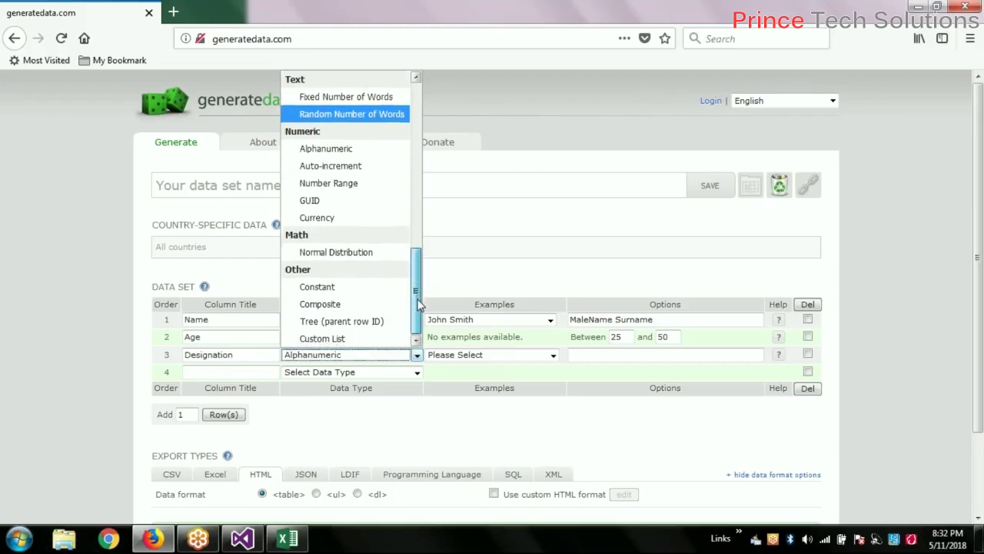
drag(415, 280, 426, 252)
click(346, 181)
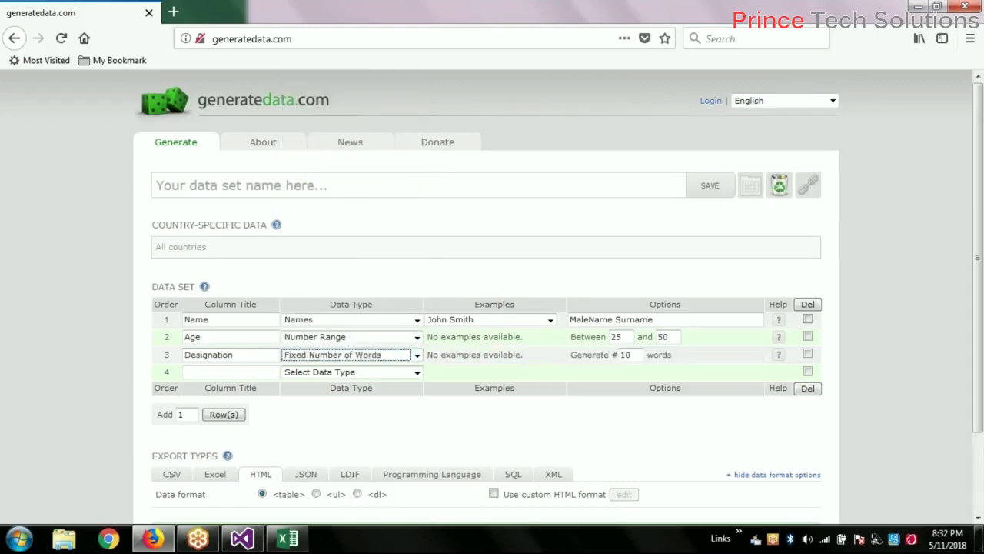
- Try the Constant and Composite data types for the Designation column and check the options each offers
click(416, 359)
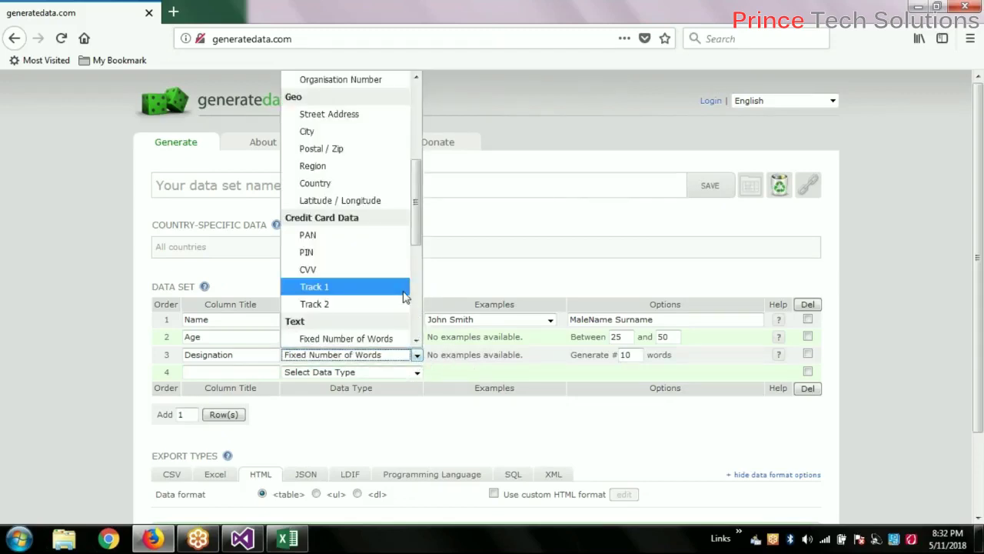
scroll(405, 297, down, 5)
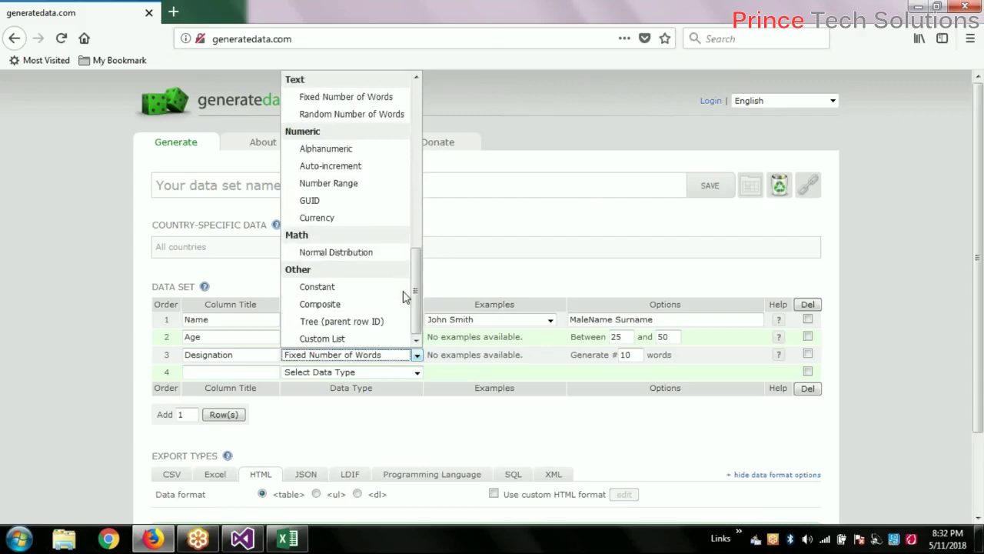
click(360, 290)
click(416, 358)
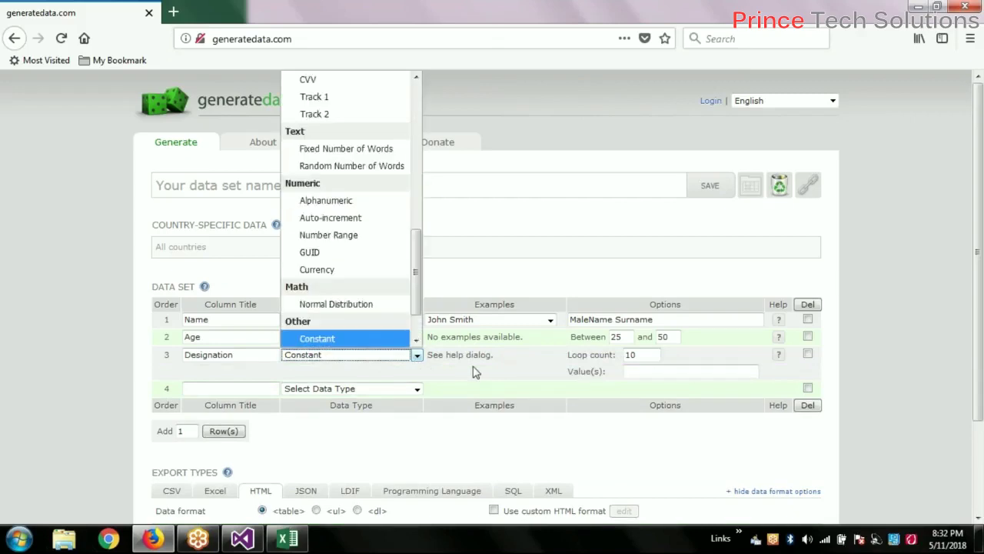
drag(419, 287, 417, 317)
click(367, 306)
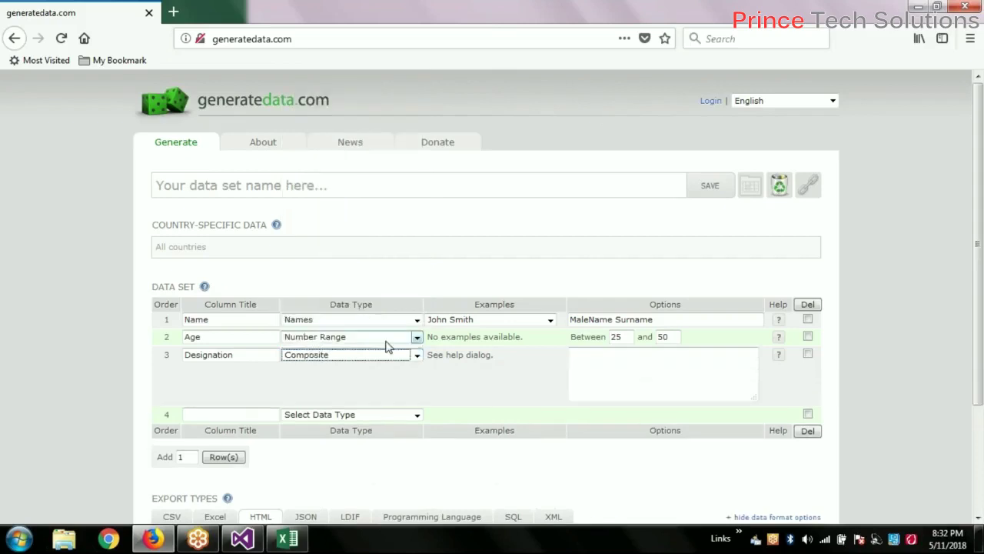
- Set the Designation column's data type back to Custom List
click(422, 360)
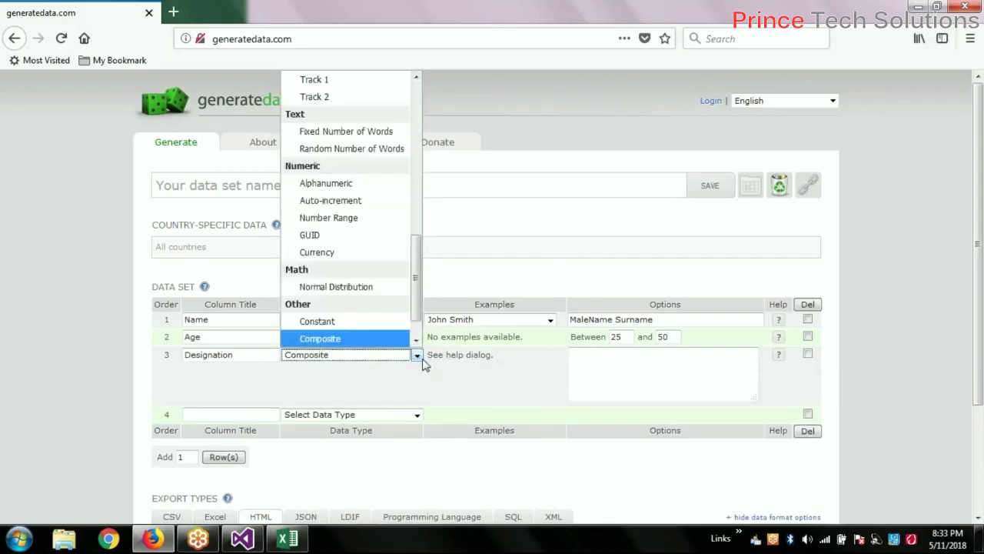
click(417, 344)
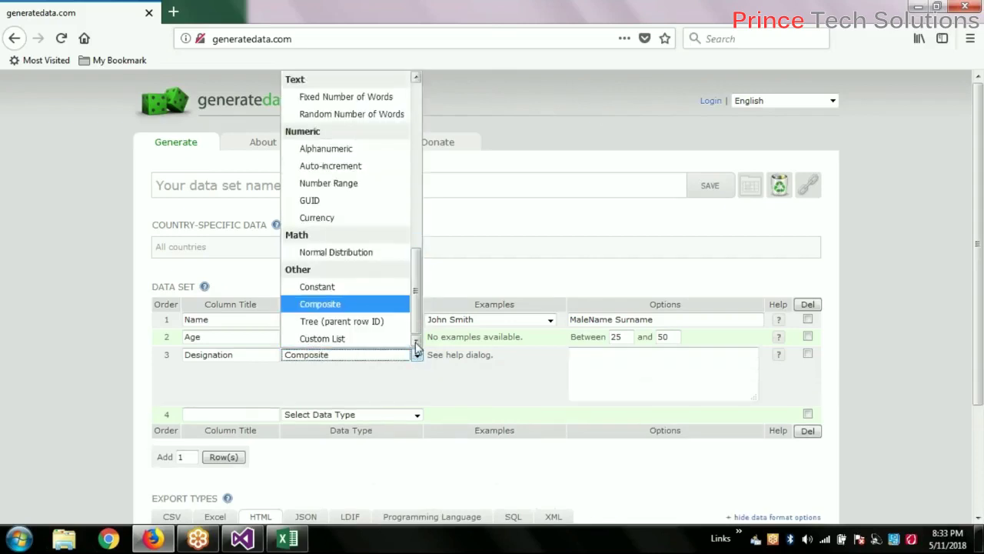
click(396, 339)
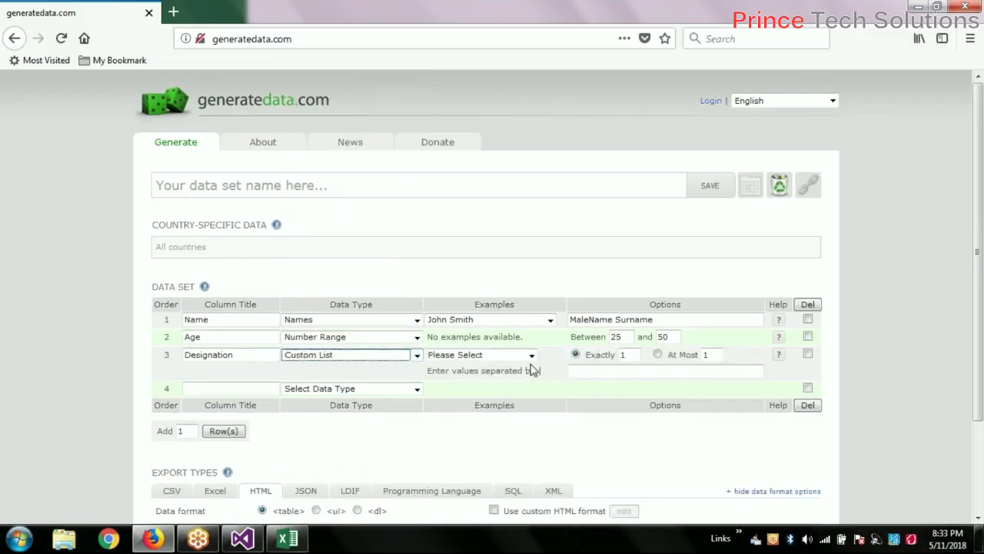
- Enter the Designation custom list values Engineer|Team Lead|Project Lead|Project Manager|Program Manager|Vice President|Director|CEO
click(577, 371)
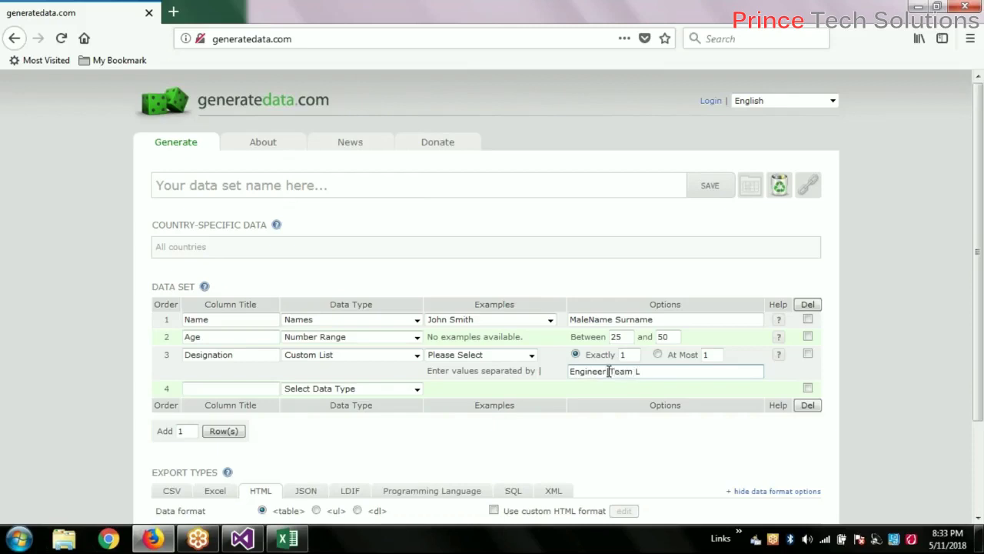
text(ead|Project Lead|Project Manag)
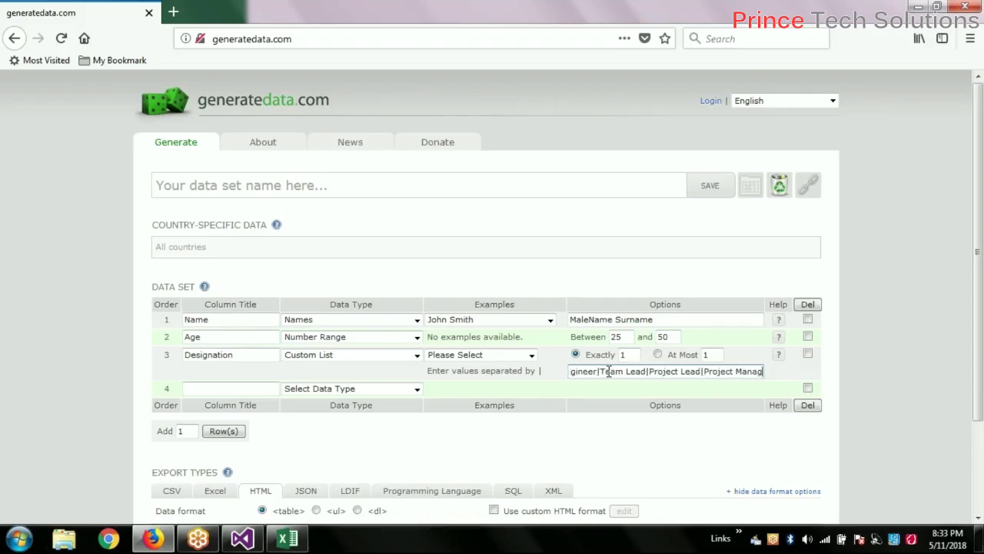
text(er|Program Manager)
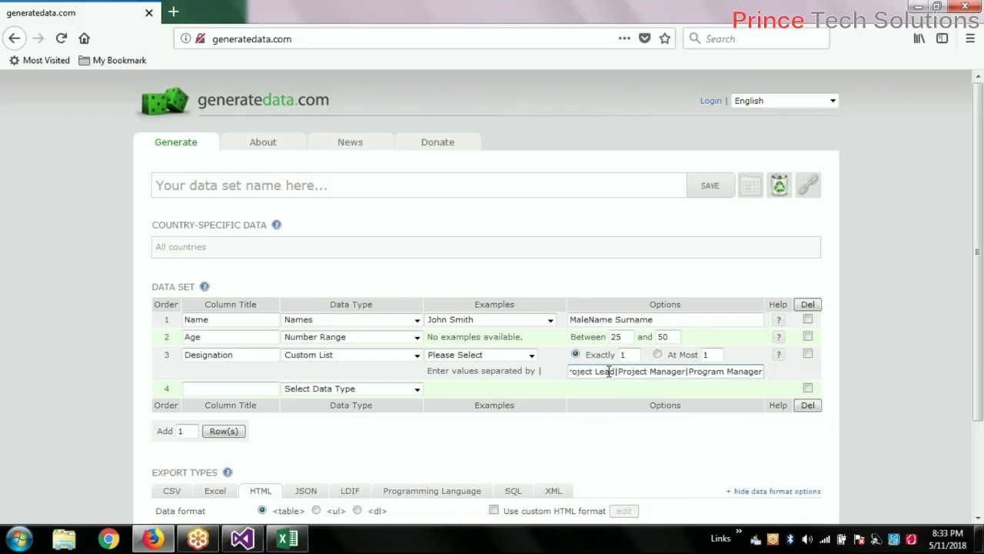
text(|Vice )
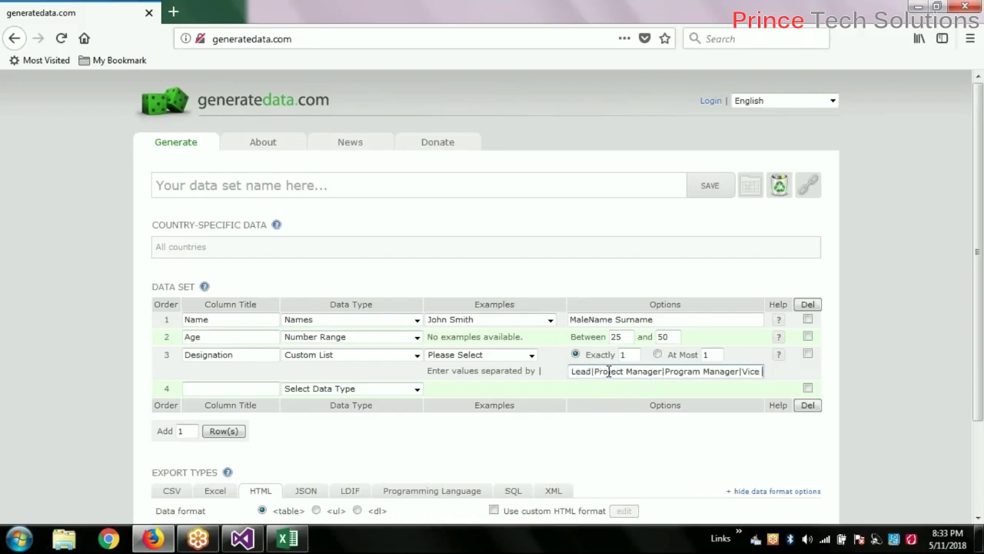
text(President)
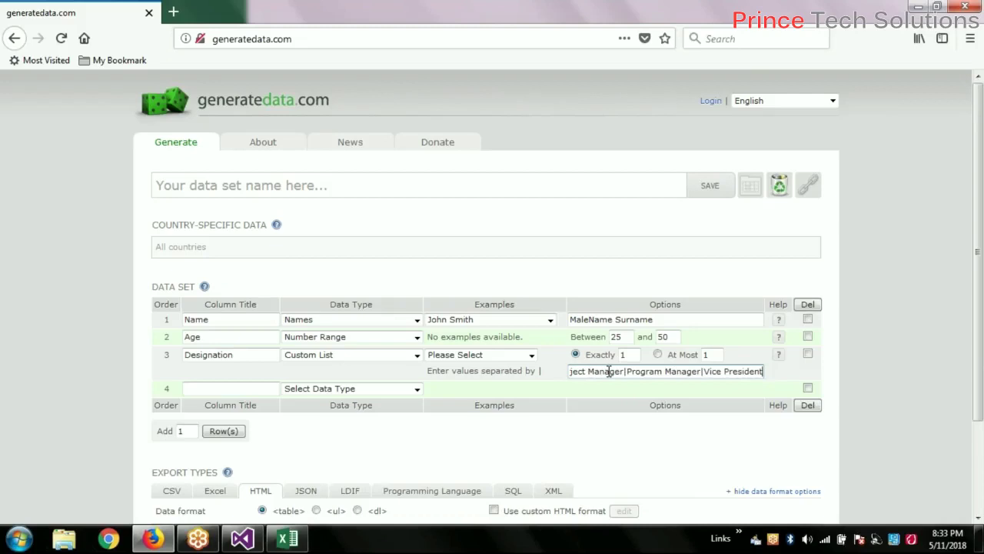
text(|)
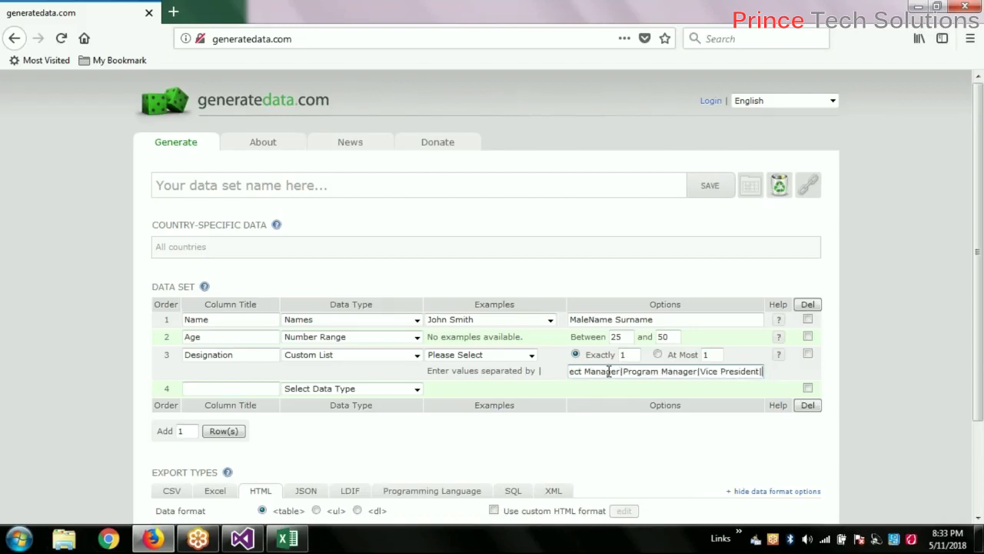
text(Director)
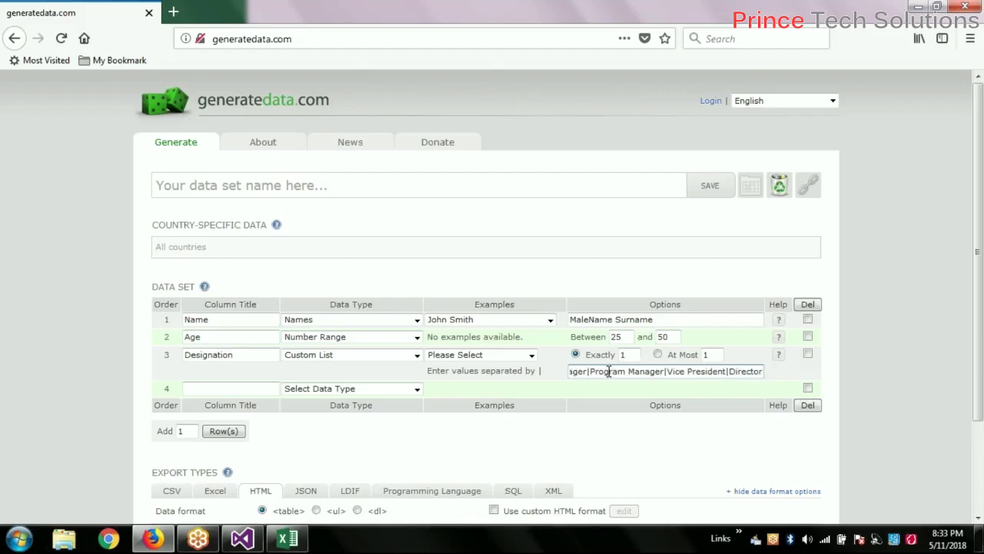
text(|CEO)
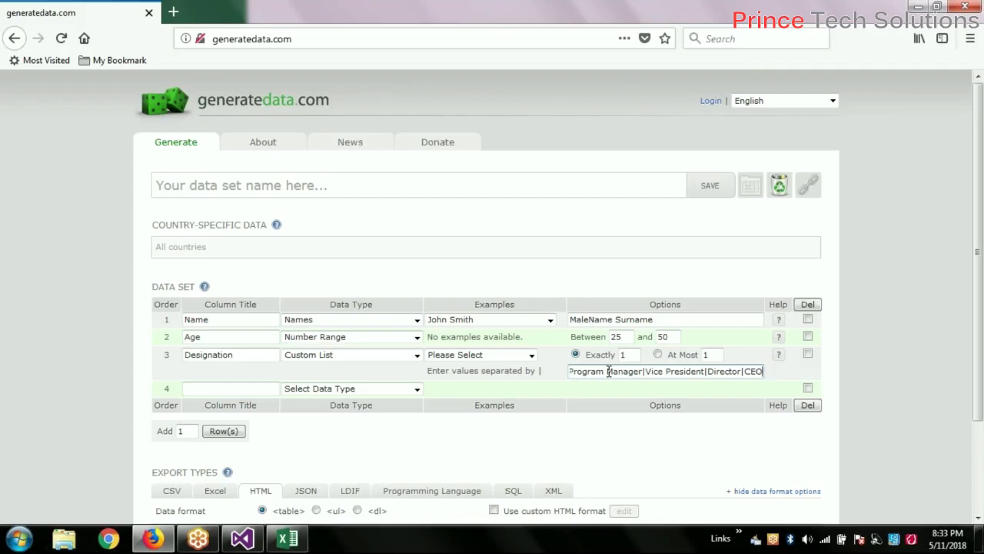
- Title the fourth column Salary and remove Vice President, Director and CEO from the Designation column's custom list
click(202, 389)
text(Salary)
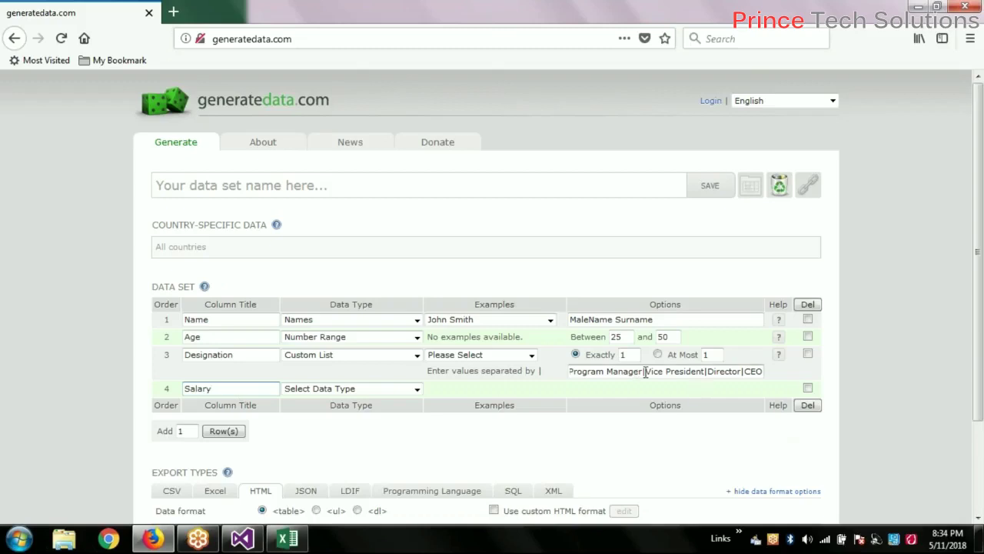
drag(644, 373, 819, 372)
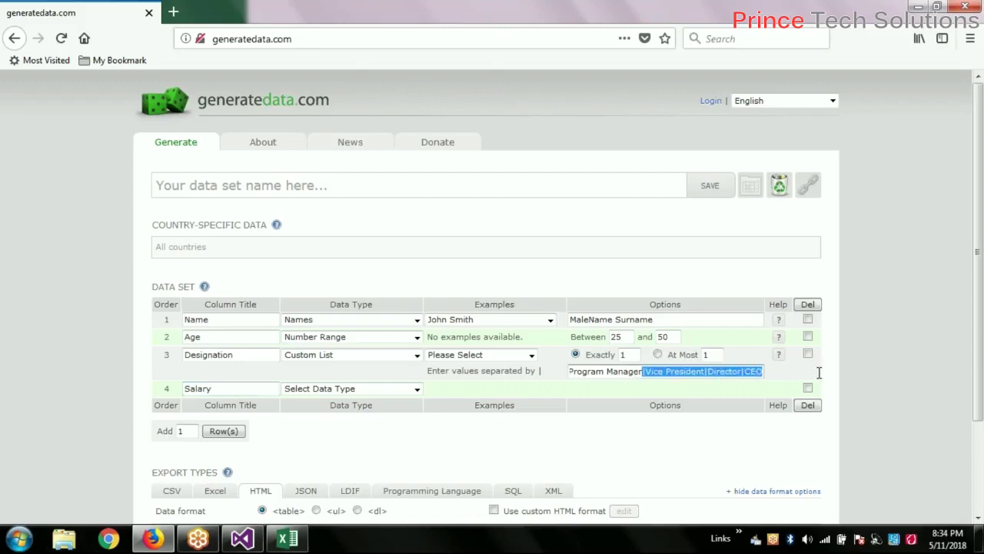
key(BackSpace)
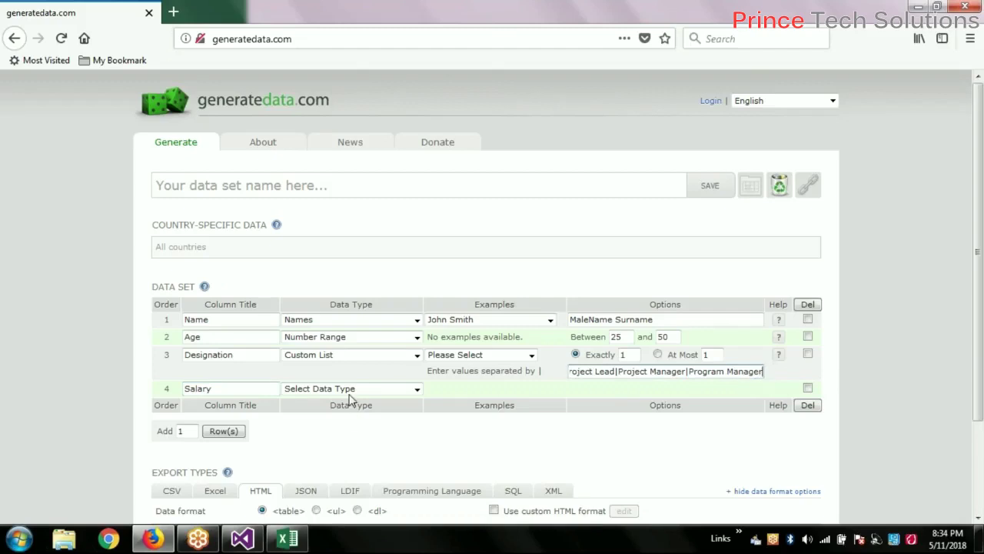
- Set the Salary column's data type to Number Range, with a lower limit of 10000 and an increased upper limit
click(389, 391)
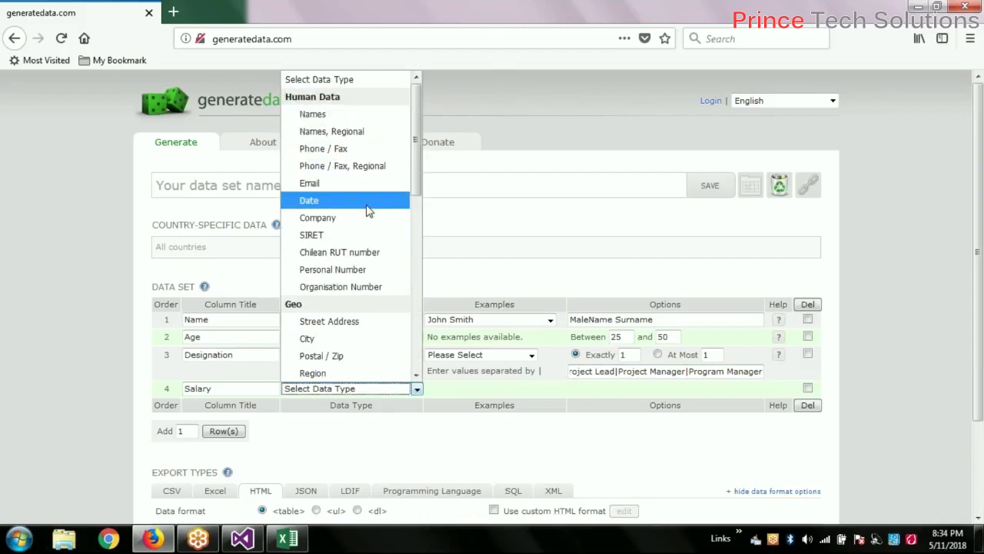
scroll(367, 209, down, 4)
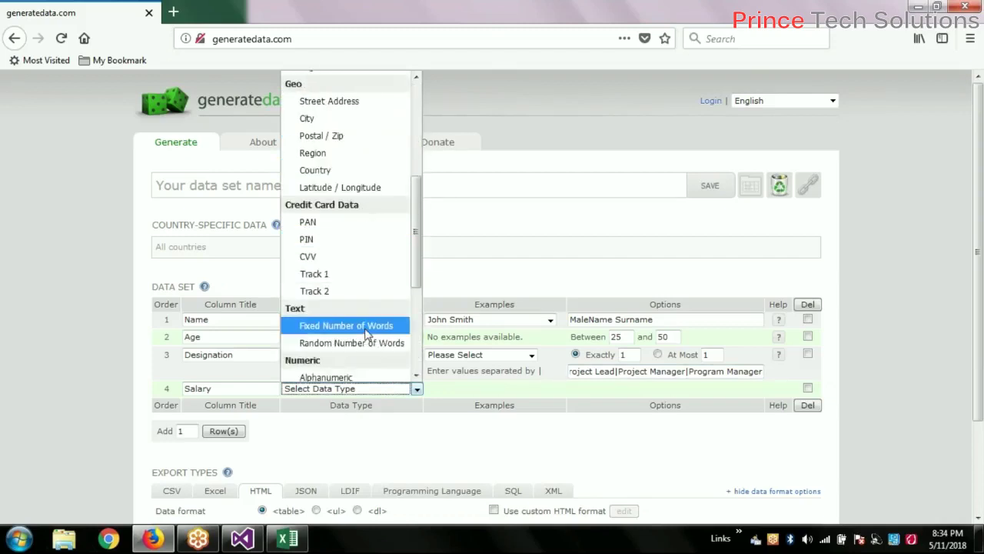
drag(420, 208, 421, 248)
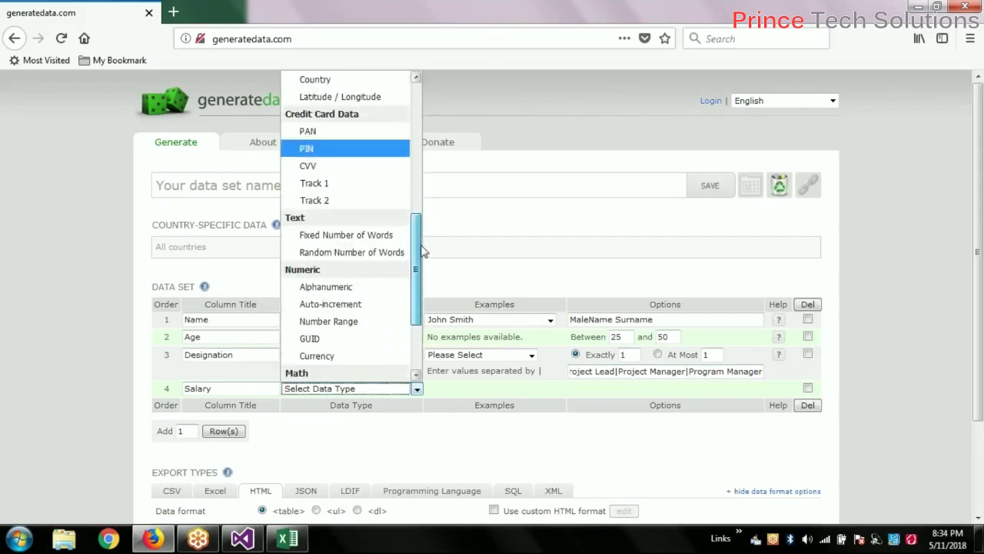
click(378, 321)
click(614, 389)
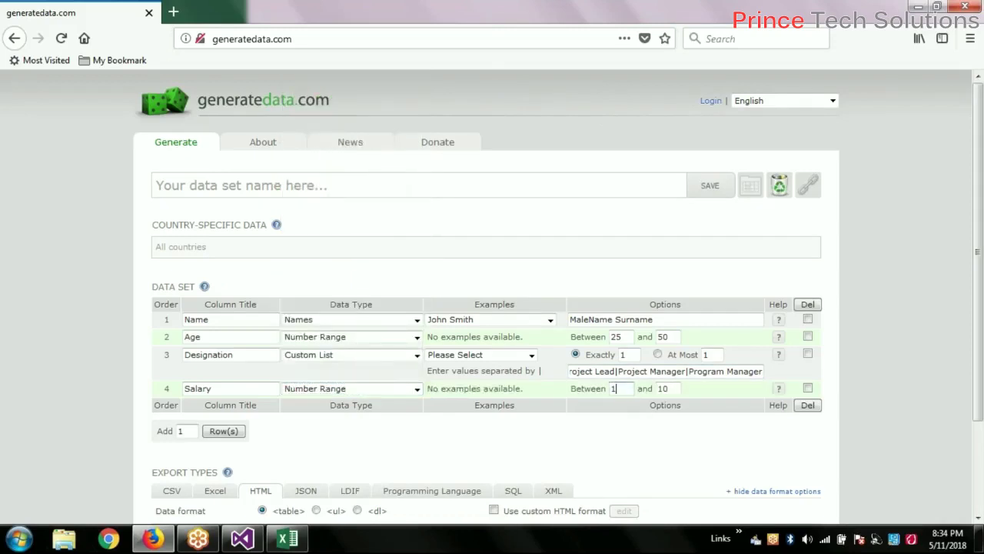
text(0000)
text(0)
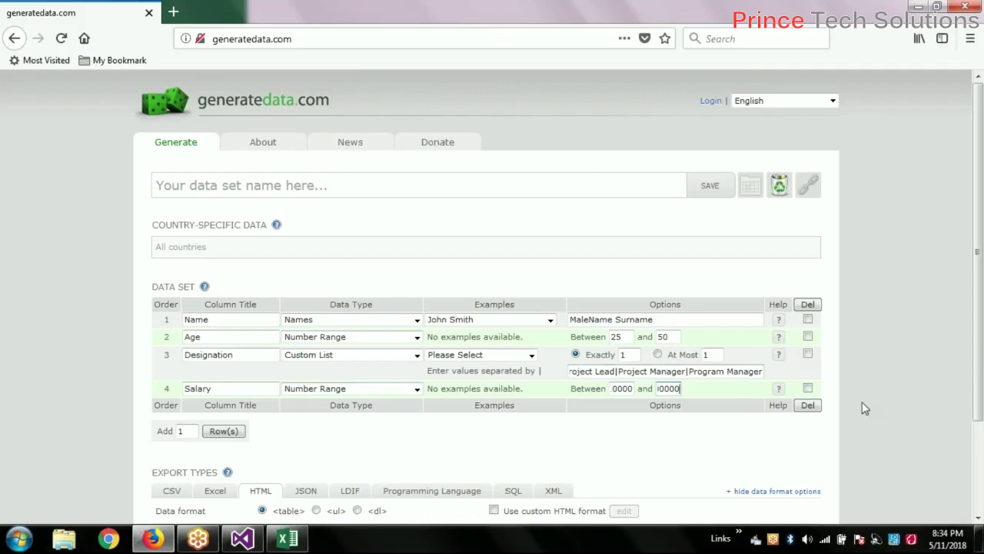
- Generate the data set with the Excel export type and save the downloaded file to the Desktop under its suggested name
scroll(862, 359, down, 2)
click(185, 343)
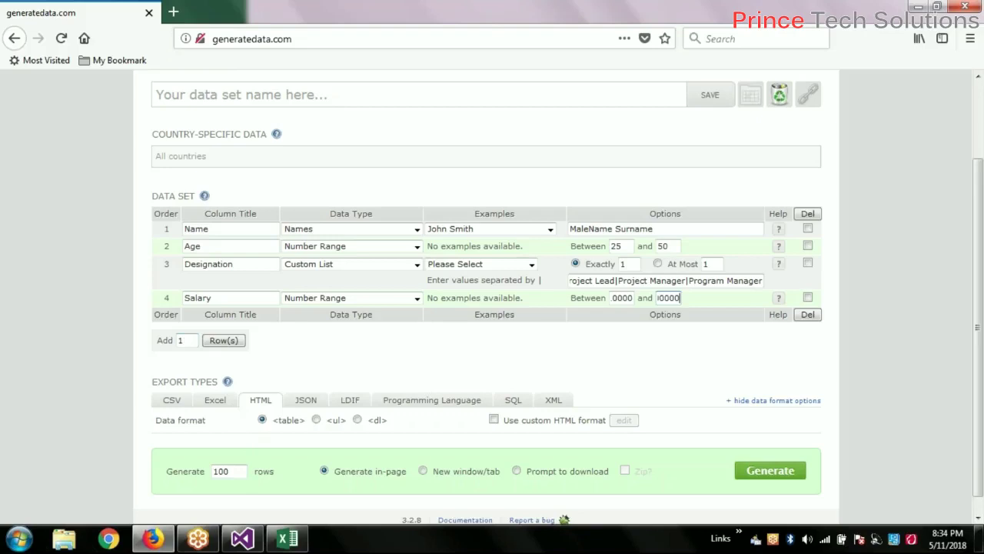
click(212, 400)
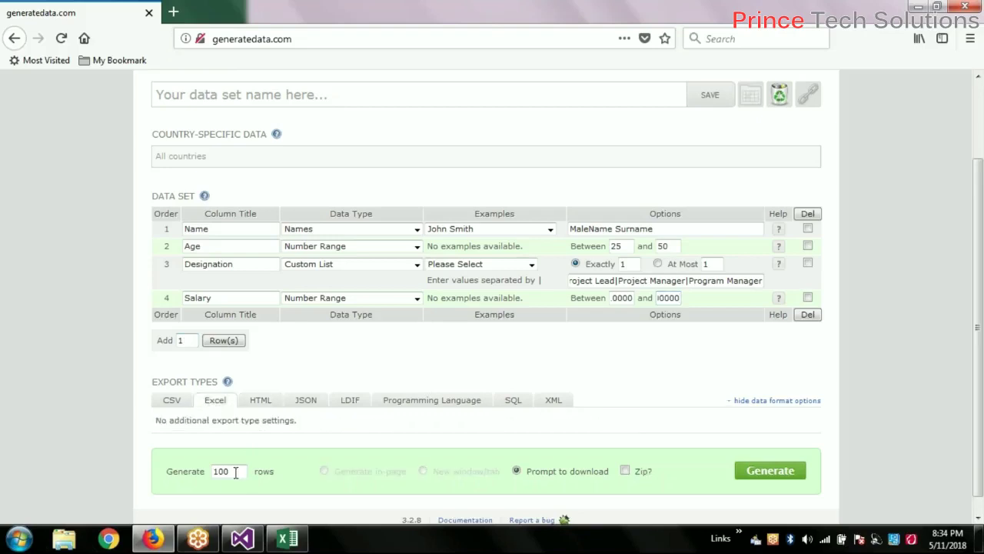
click(770, 470)
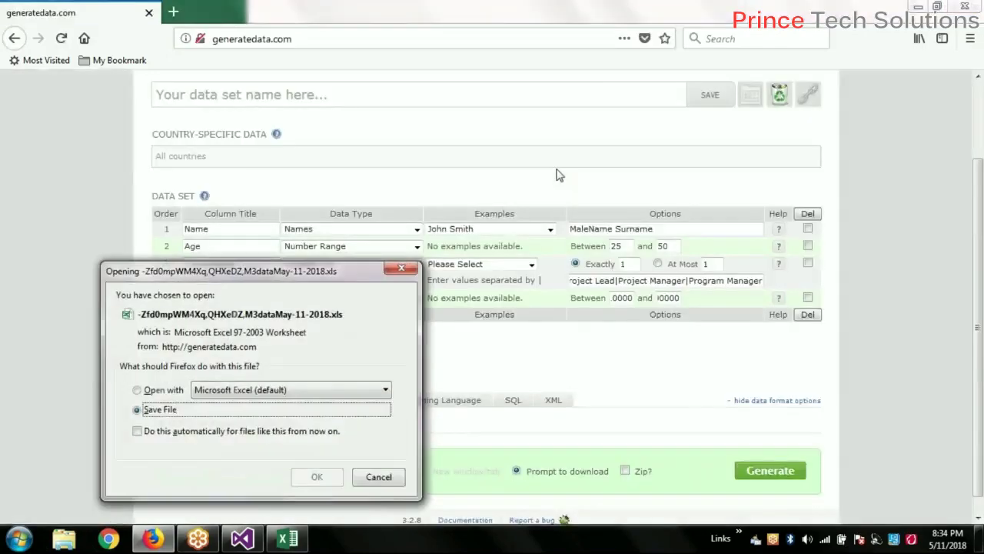
click(317, 478)
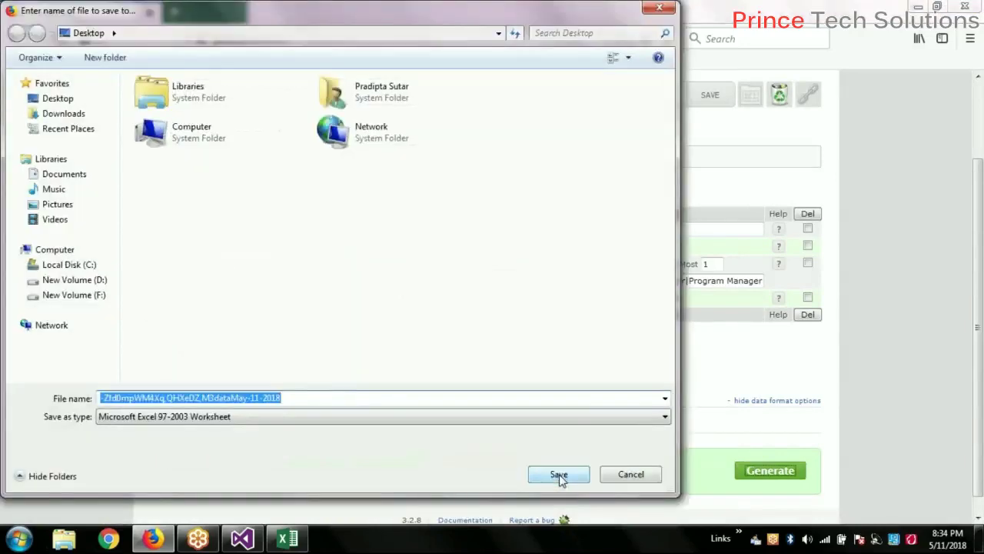
click(559, 473)
- Open the saved worksheet from the desktop in Excel
click(981, 539)
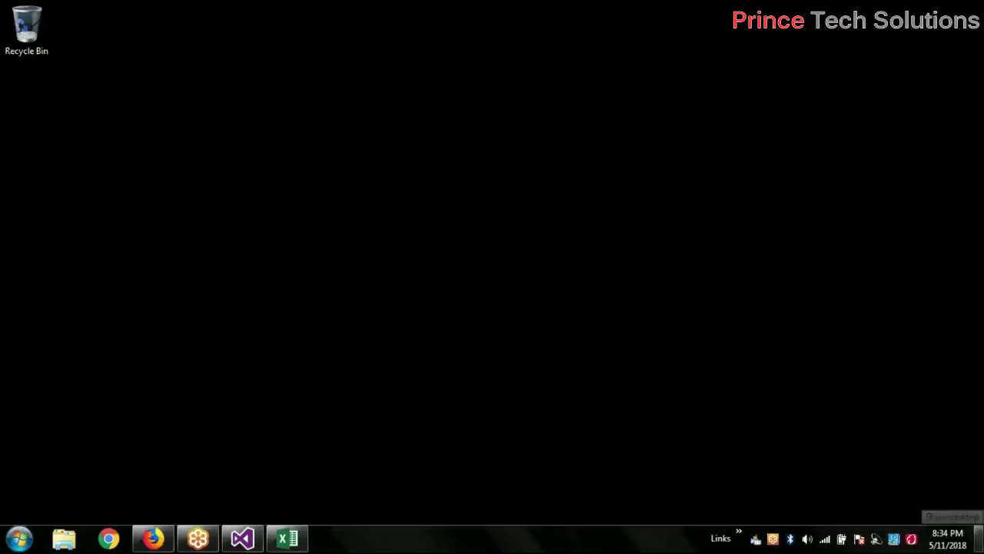
double_click(25, 107)
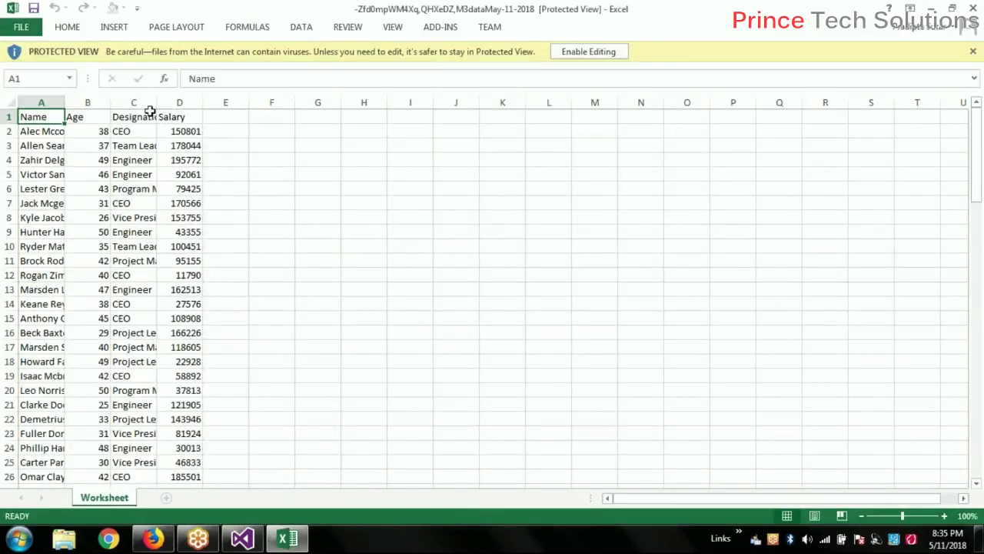
- Widen the Designation, Age and Name columns of the worksheet so their contents fit
drag(156, 103, 259, 102)
drag(110, 102, 143, 102)
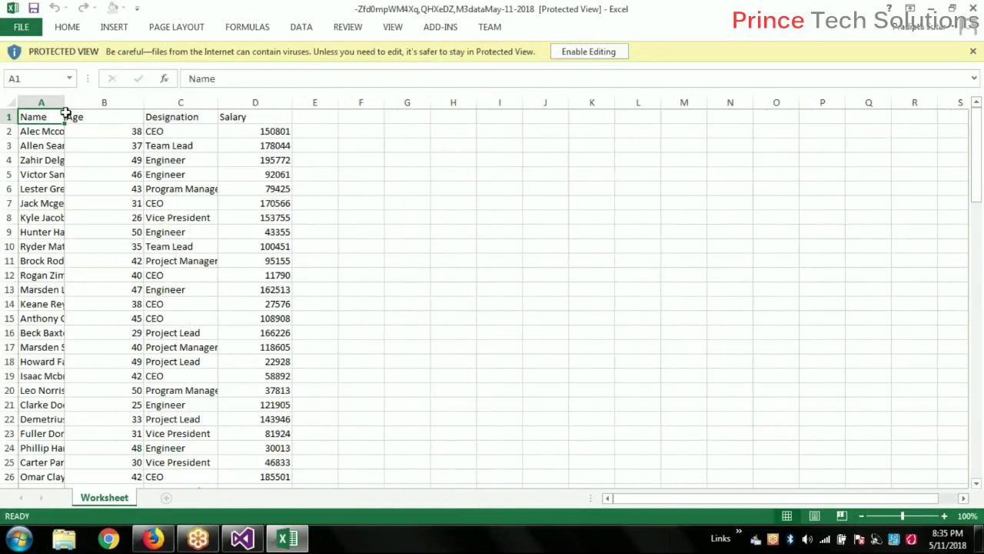
drag(66, 102, 114, 102)
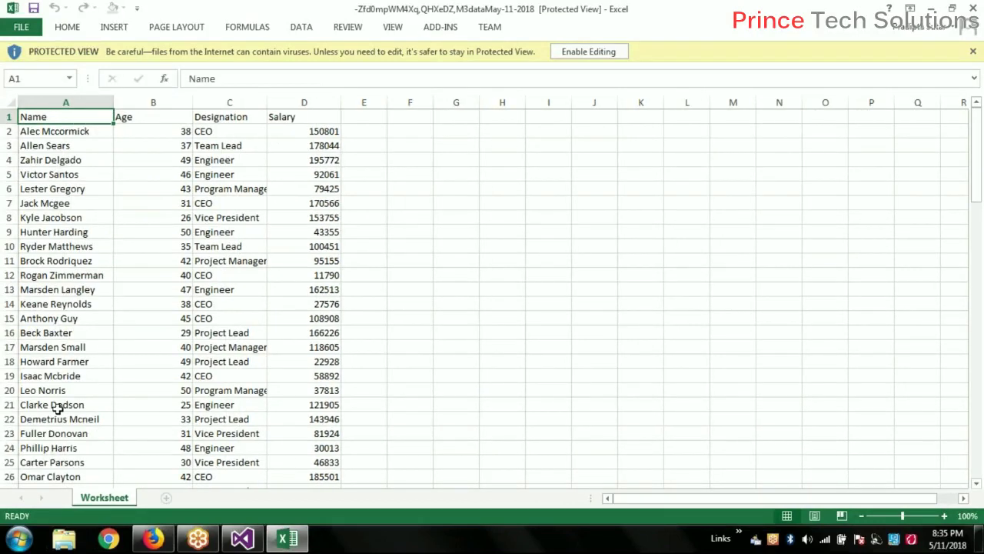
click(548, 218)
right_click(149, 97)
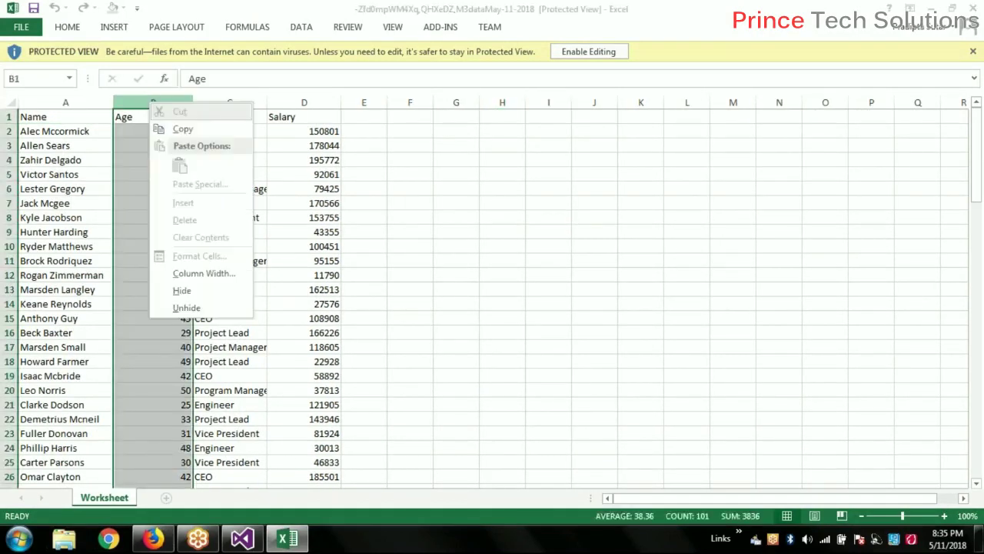
- Enable editing of the workbook and insert a new column headed Gender between the Name and Age columns
click(601, 48)
click(602, 50)
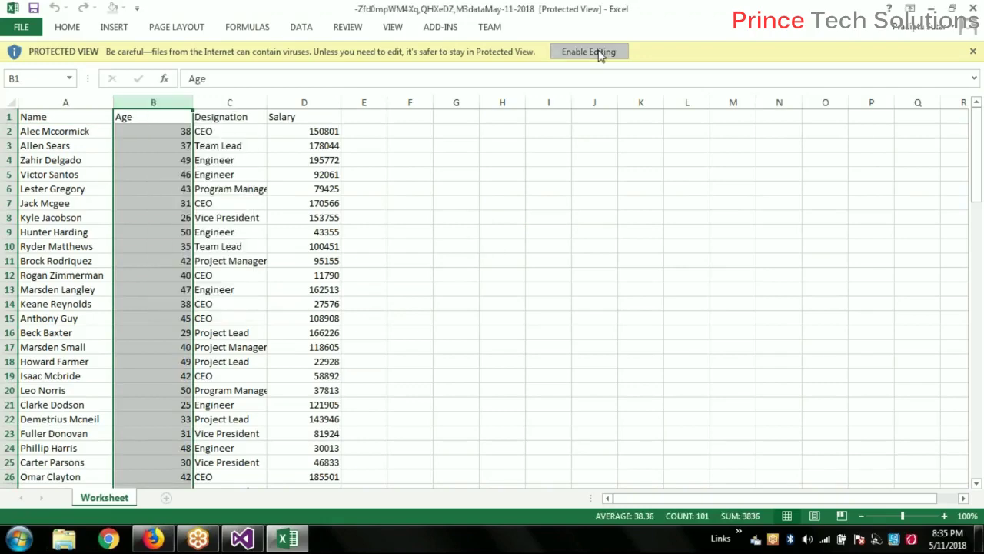
right_click(87, 144)
click(101, 241)
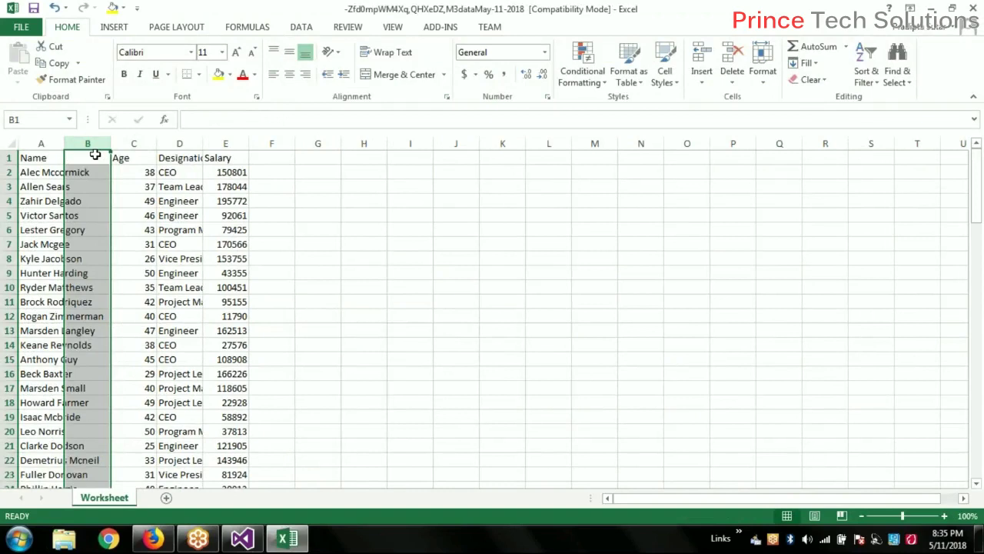
double_click(96, 157)
text(Gender)
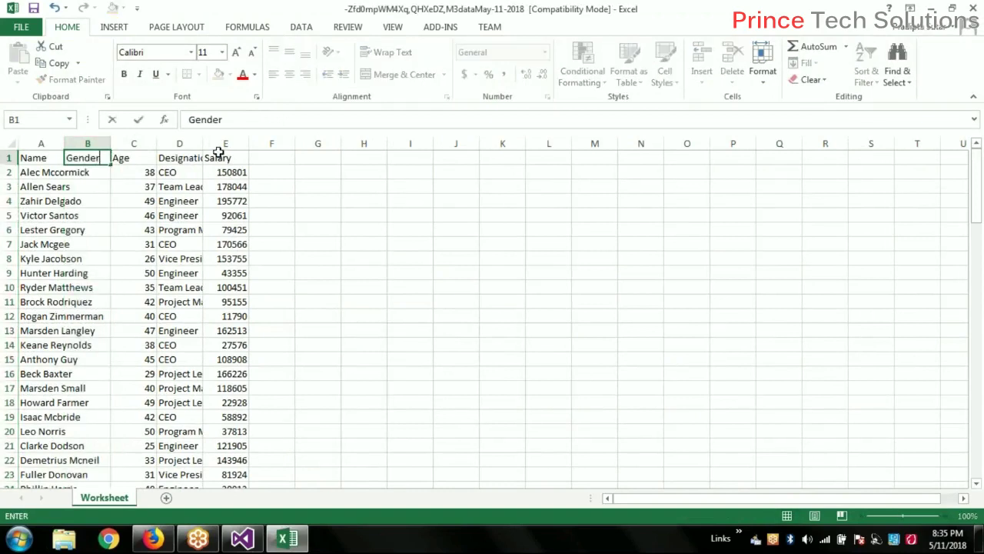
key(Tab)
click(401, 220)
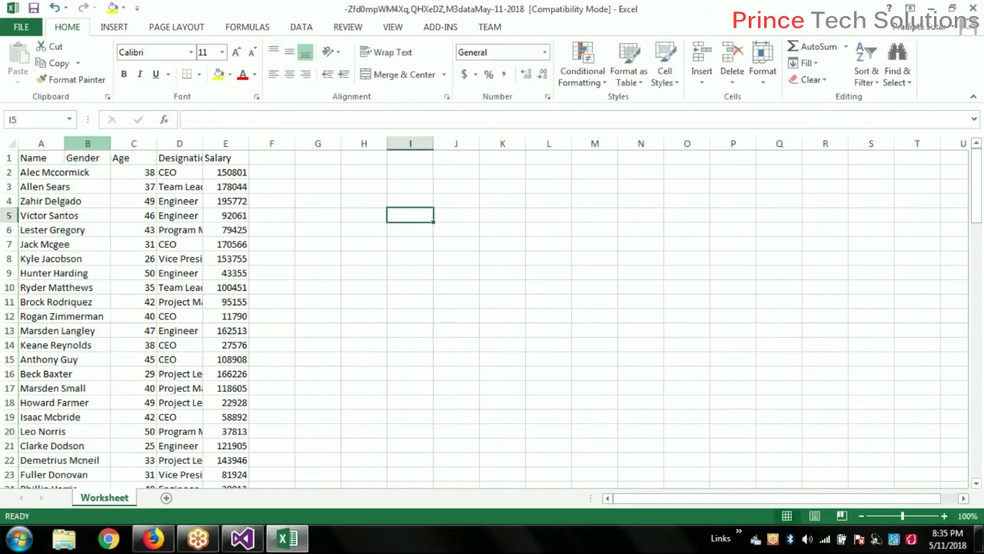
- Auto-fit the Name column and fill the Gender column with Male for every data row
double_click(64, 143)
click(132, 169)
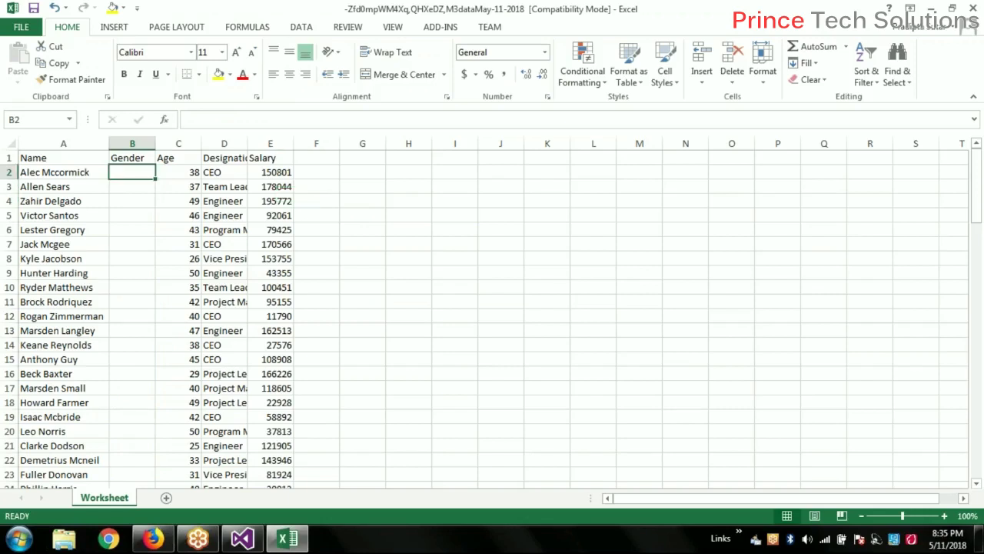
text(Male)
click(402, 264)
click(145, 171)
double_click(155, 178)
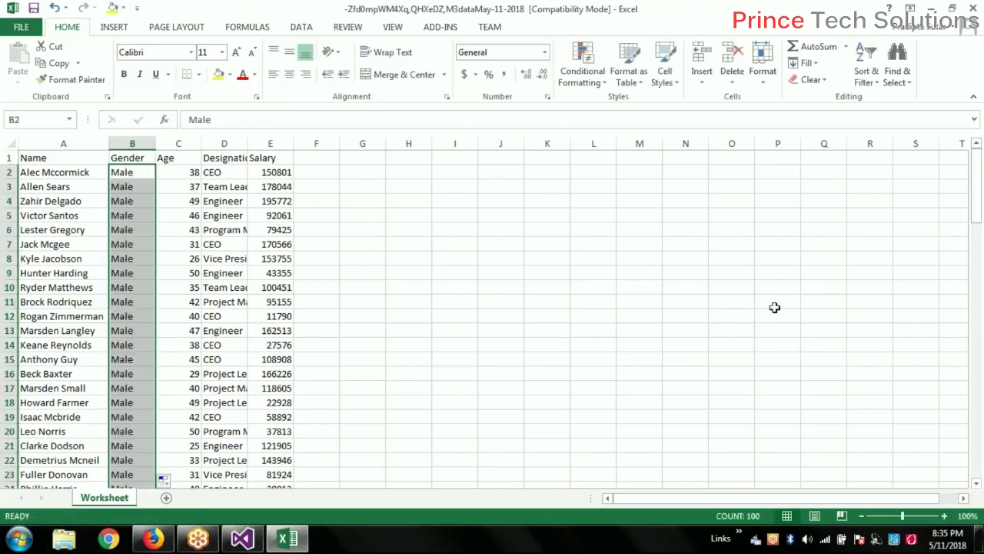
click(978, 381)
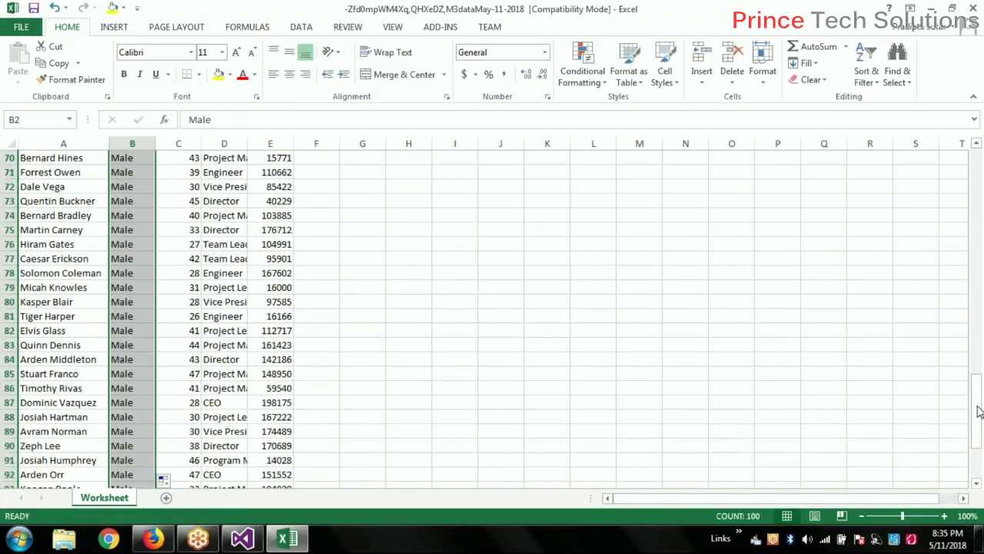
click(978, 461)
click(442, 288)
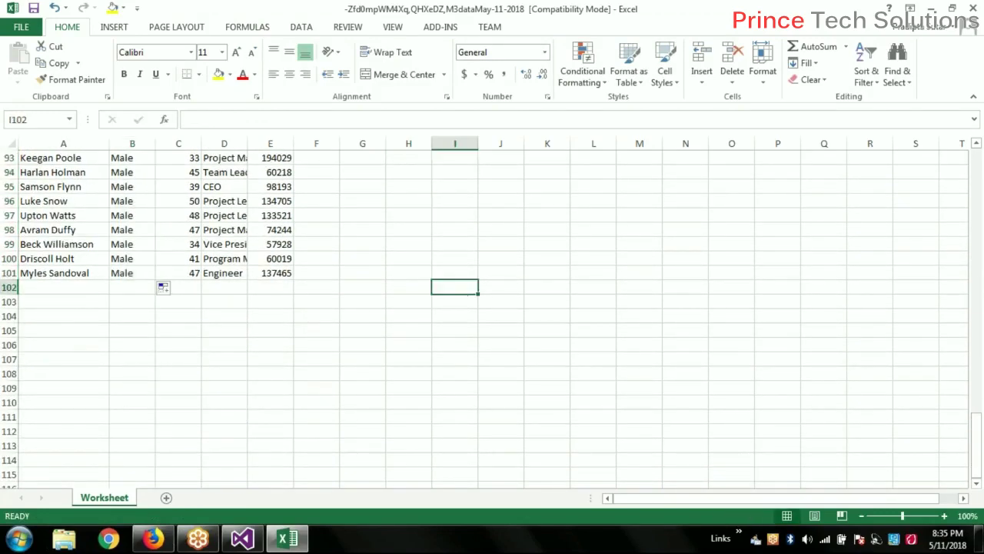
- Save the male data workbook and close Excel
click(34, 9)
scroll(468, 285, up, 20)
scroll(492, 315, up, 7)
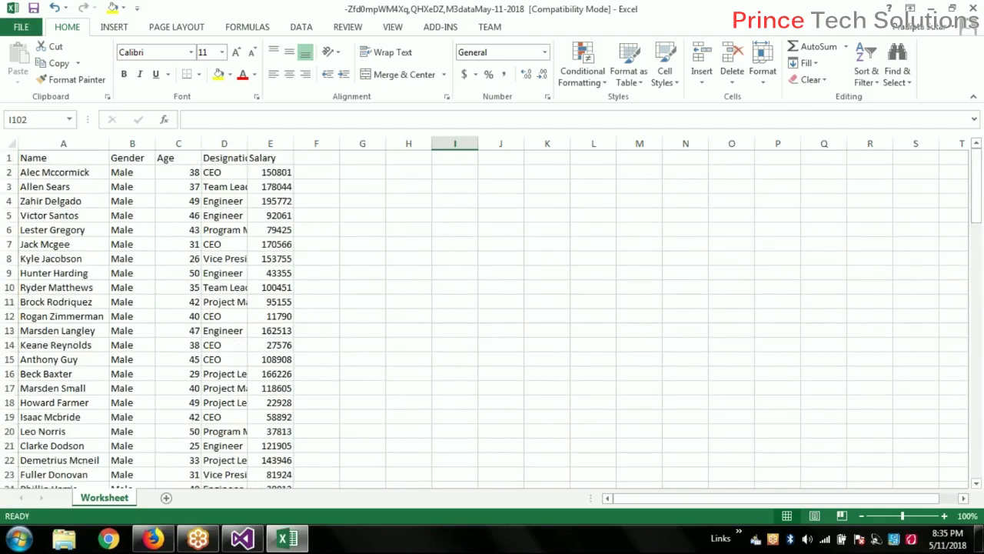
scroll(492, 315, down, 1)
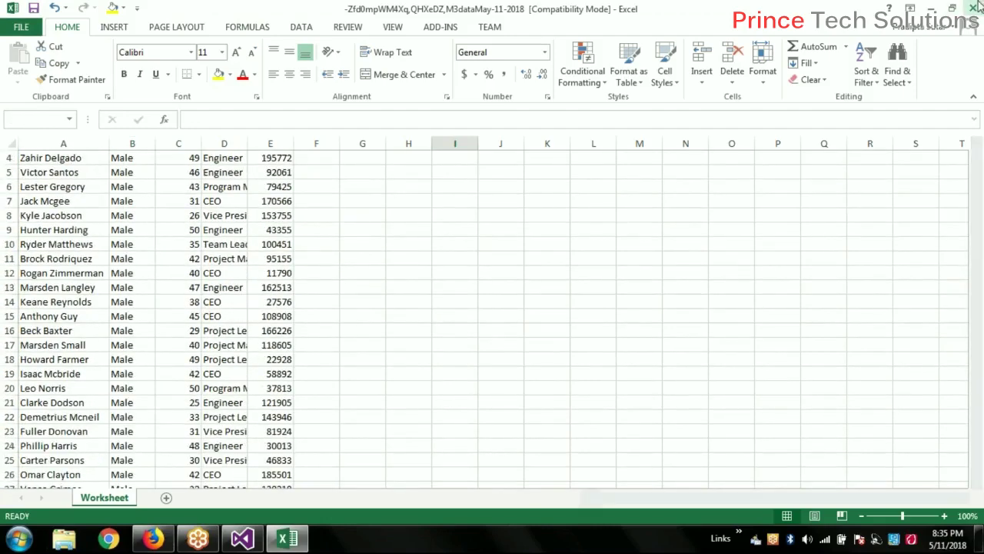
click(972, 8)
- Rename the worksheet file on the desktop as Male Employee
click(28, 137)
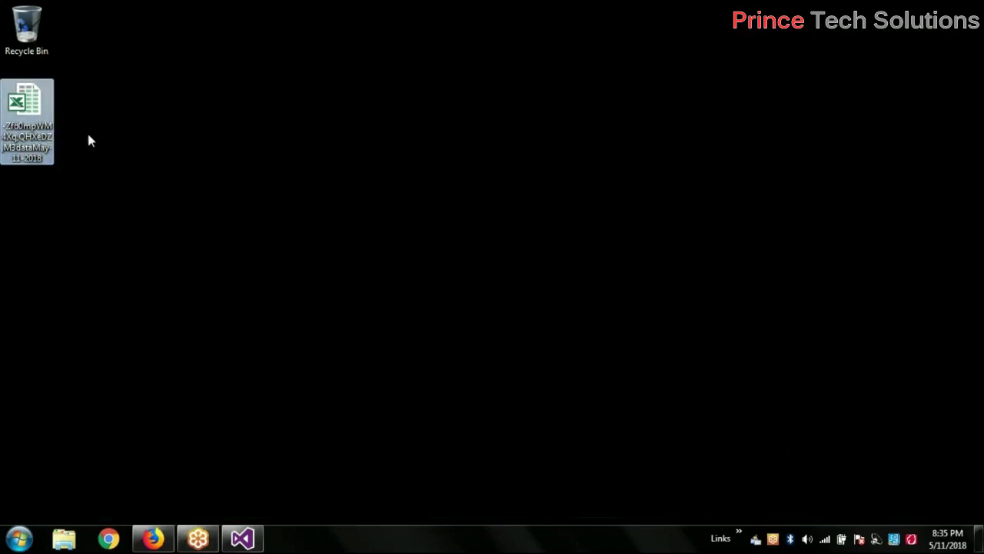
click(47, 137)
text(Male)
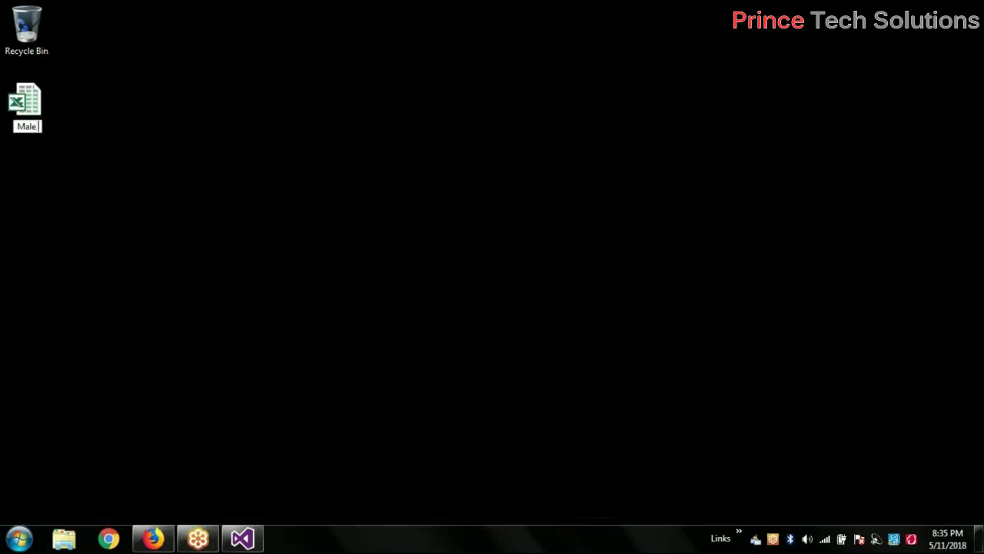
text( Employees)
key(Return)
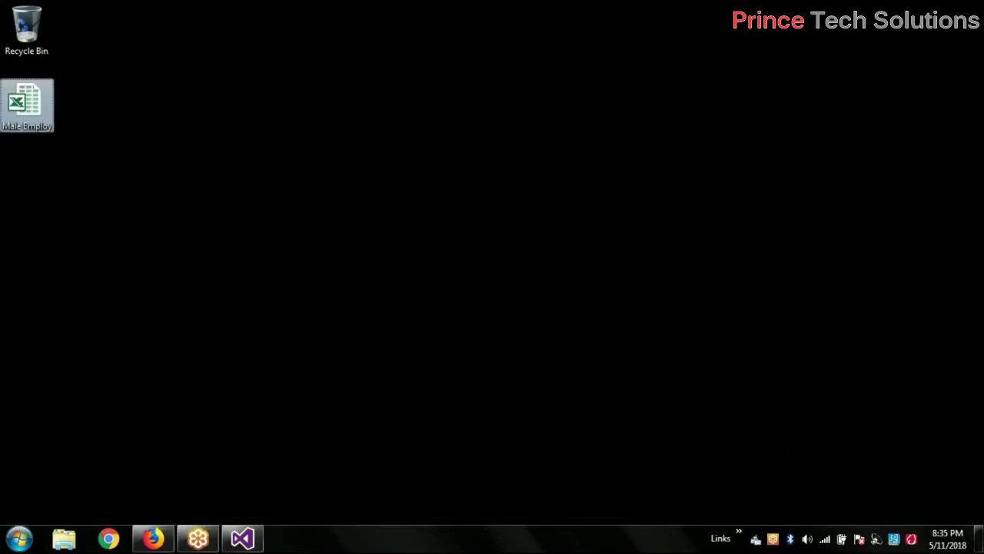
click(69, 132)
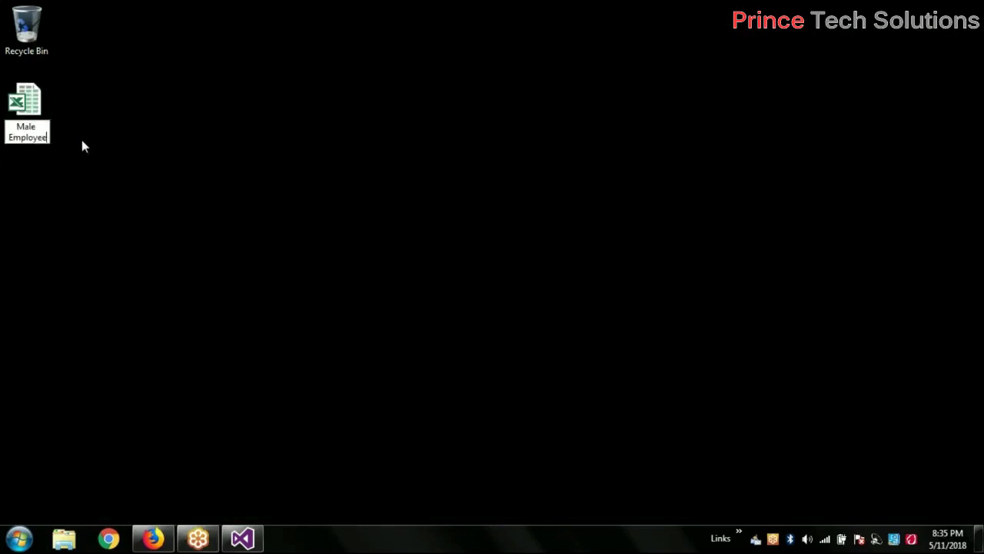
- Switch to Firefox and set the Name column's example format to Jane Smith for female names
click(153, 538)
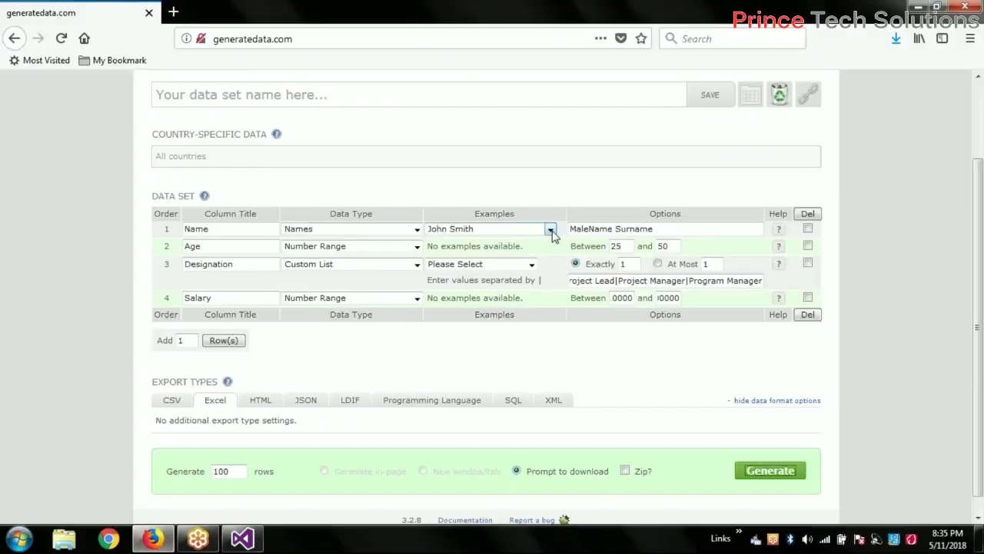
click(551, 231)
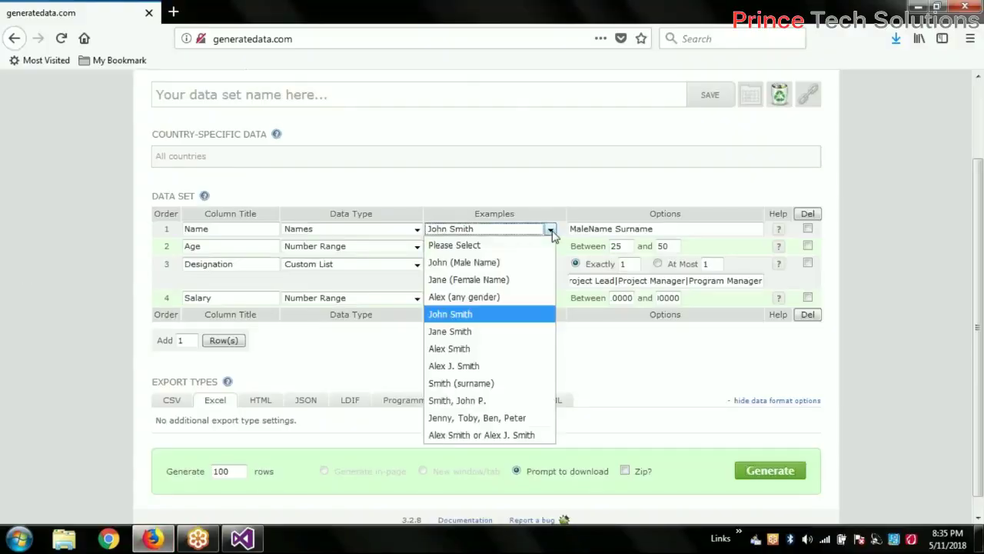
click(502, 332)
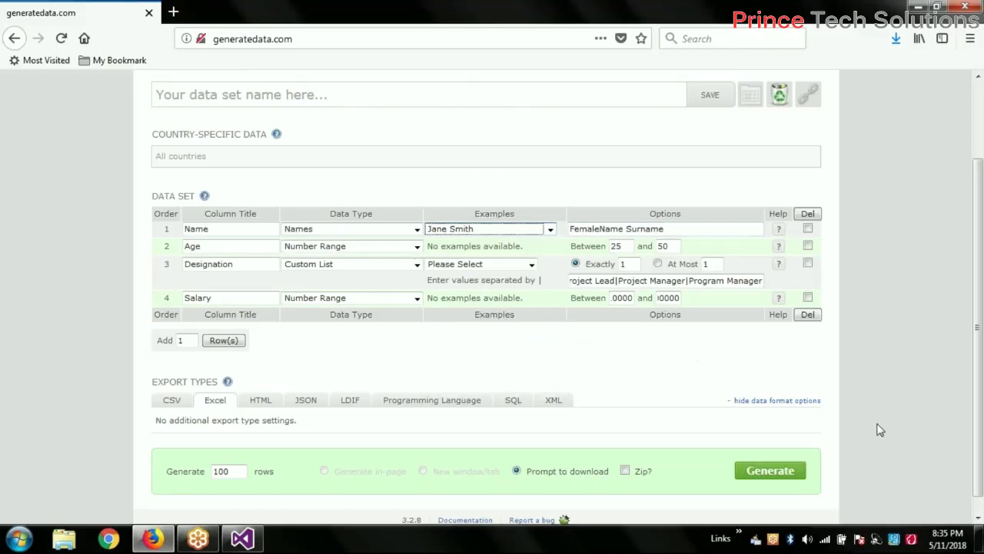
- Generate the female data set and save the downloaded file to the Desktop as Female Employee
click(772, 469)
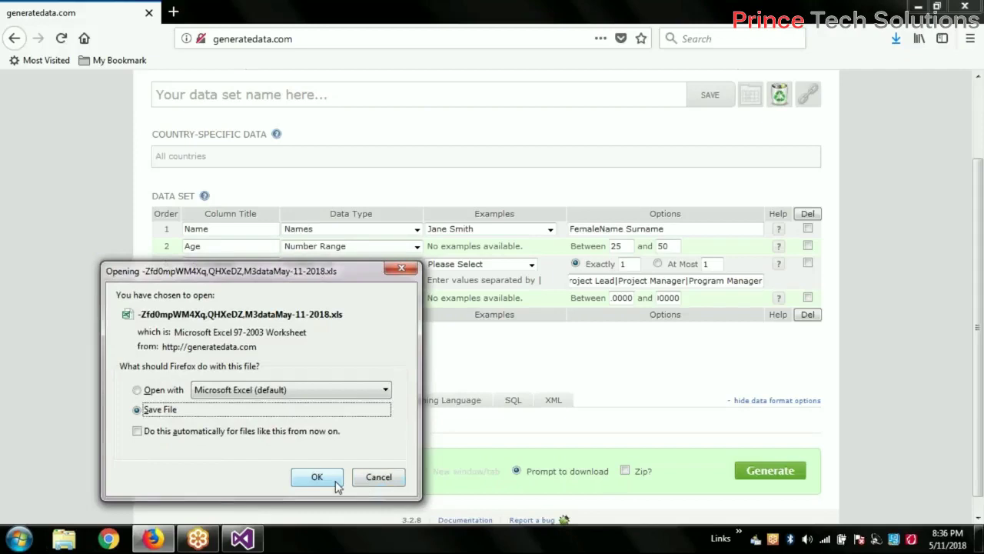
click(333, 483)
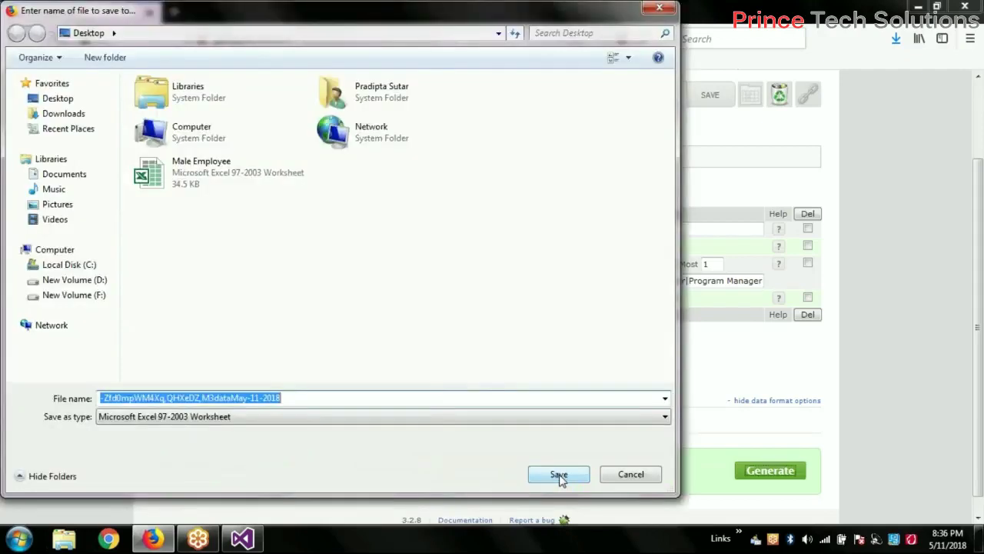
text(Female Employee)
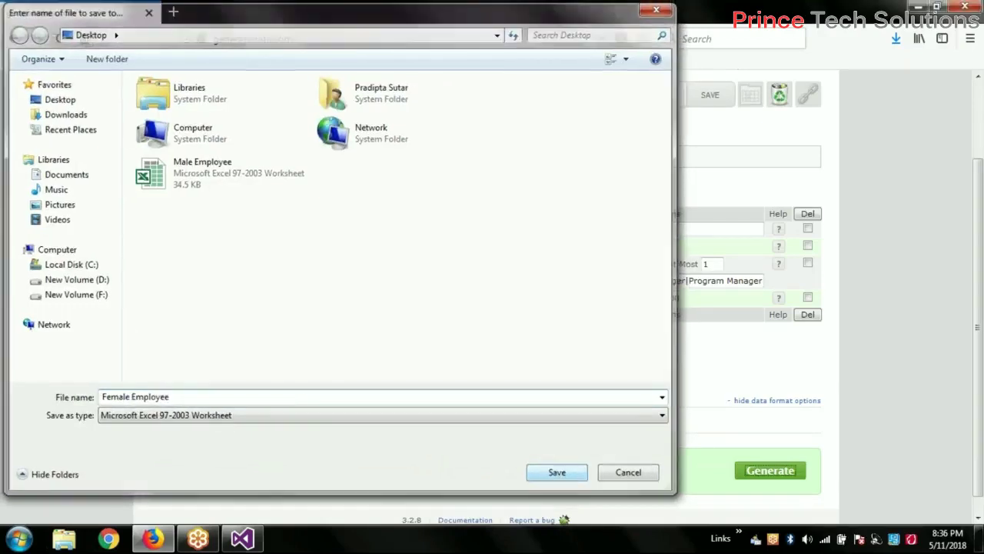
key(Return)
- Open the Female Employee worksheet from the desktop in Excel
click(979, 539)
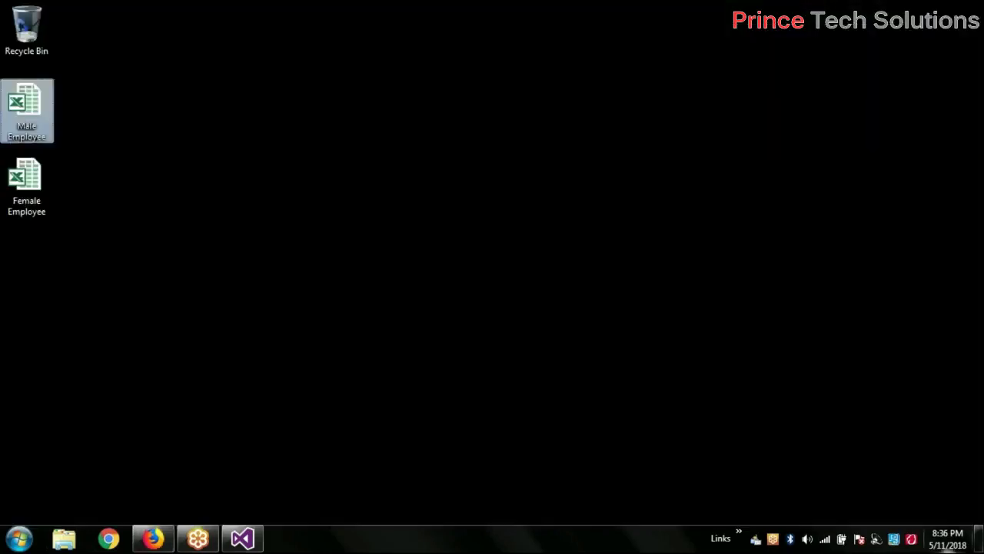
right_click(471, 262)
click(228, 279)
double_click(26, 183)
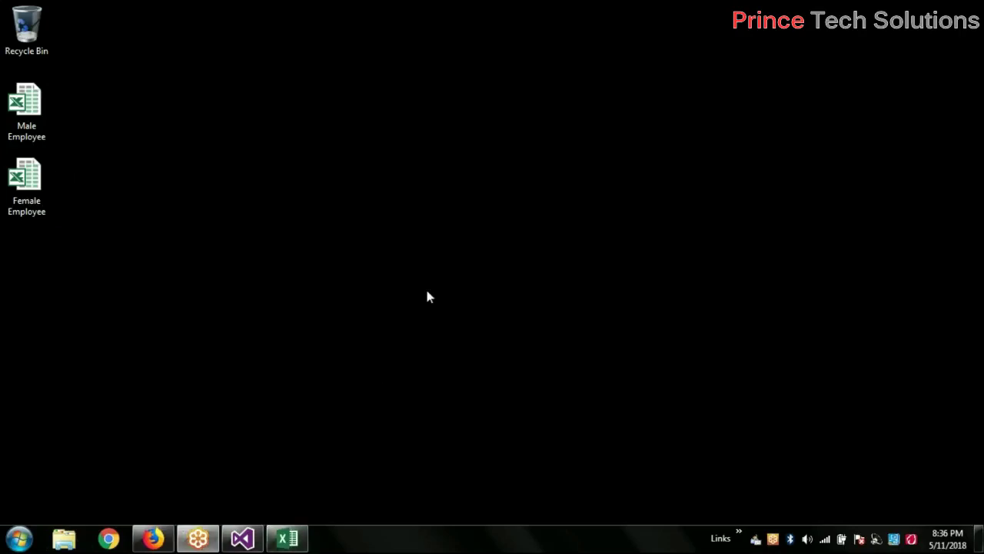
mouse_move(286, 538)
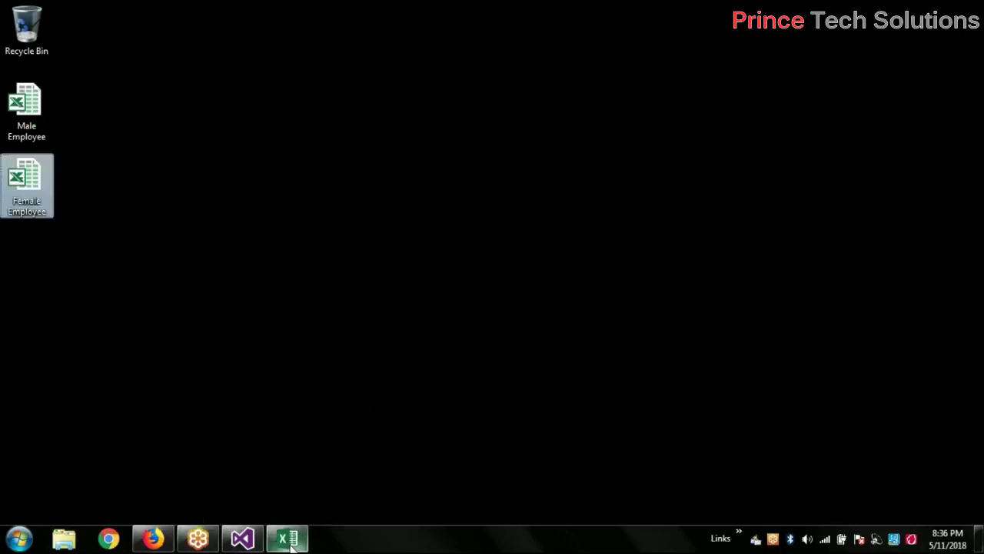
click(290, 542)
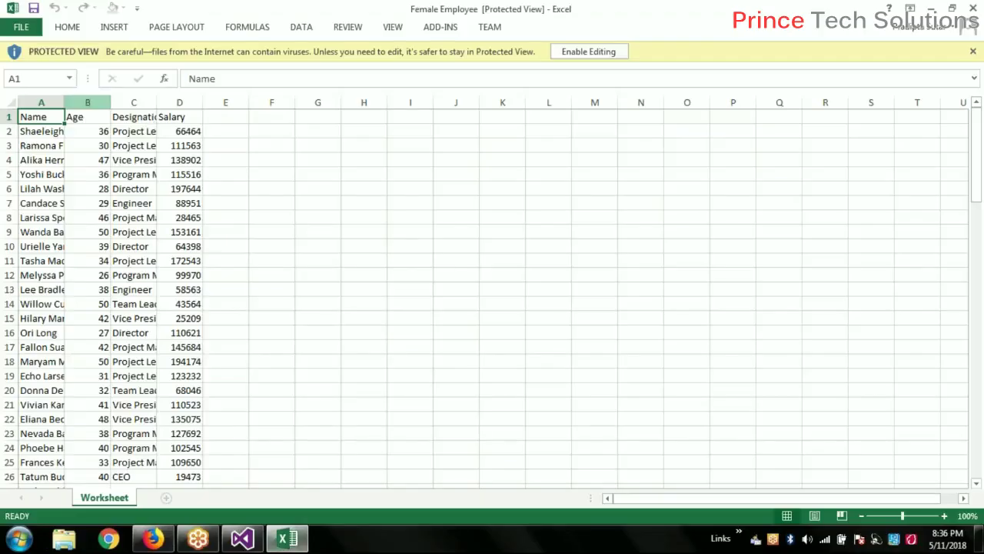
- With editing enabled, auto-fit the Name column and insert a column headed Gender before the Age column
click(590, 51)
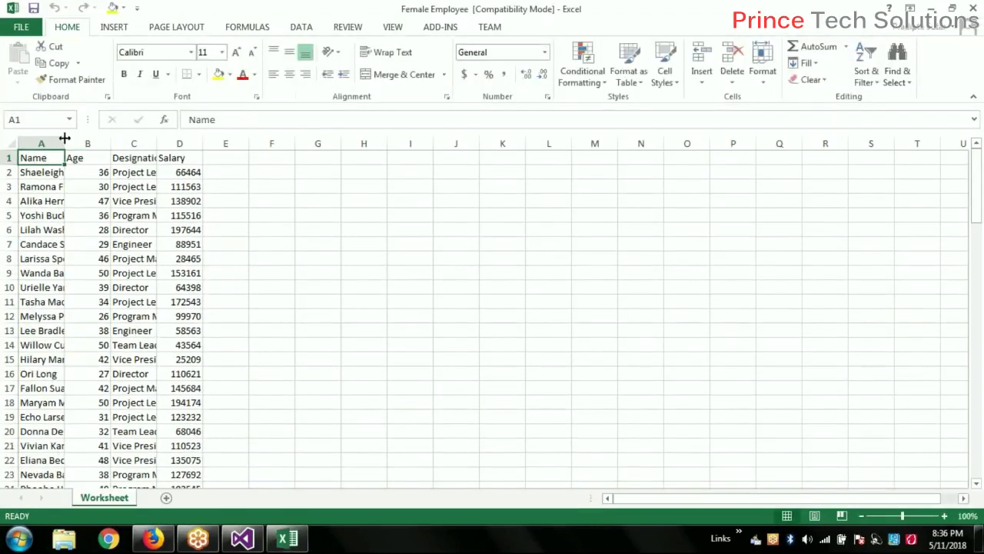
double_click(67, 139)
right_click(143, 143)
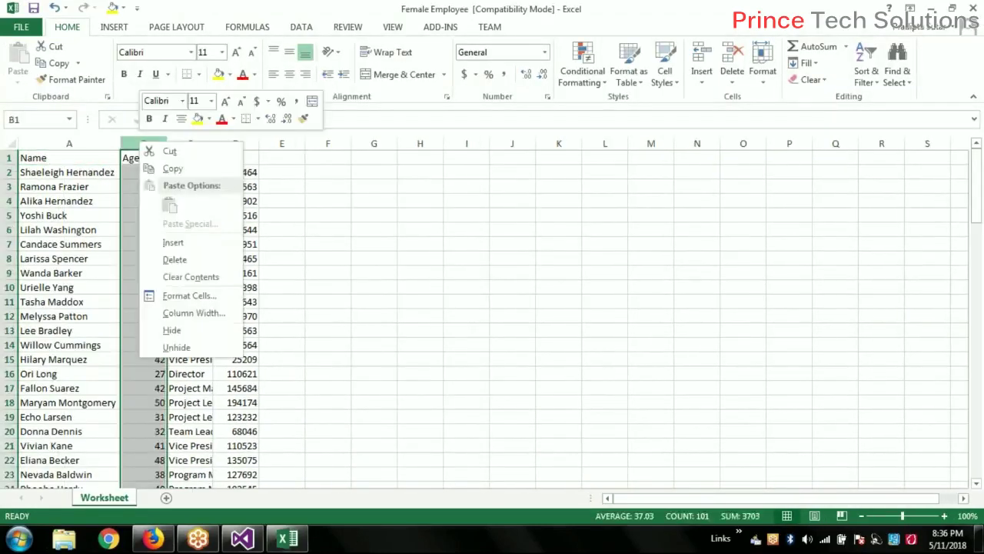
click(180, 246)
click(143, 158)
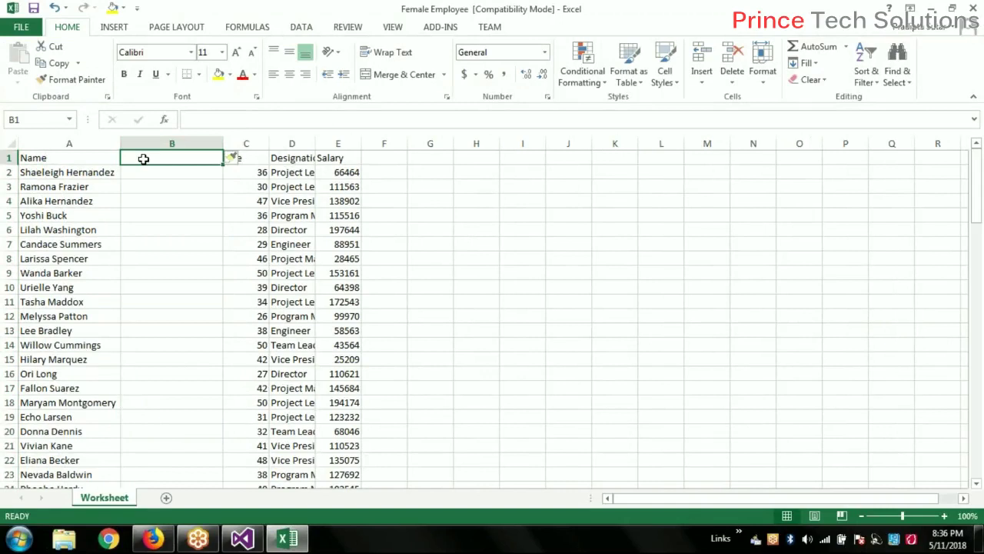
text(Gender)
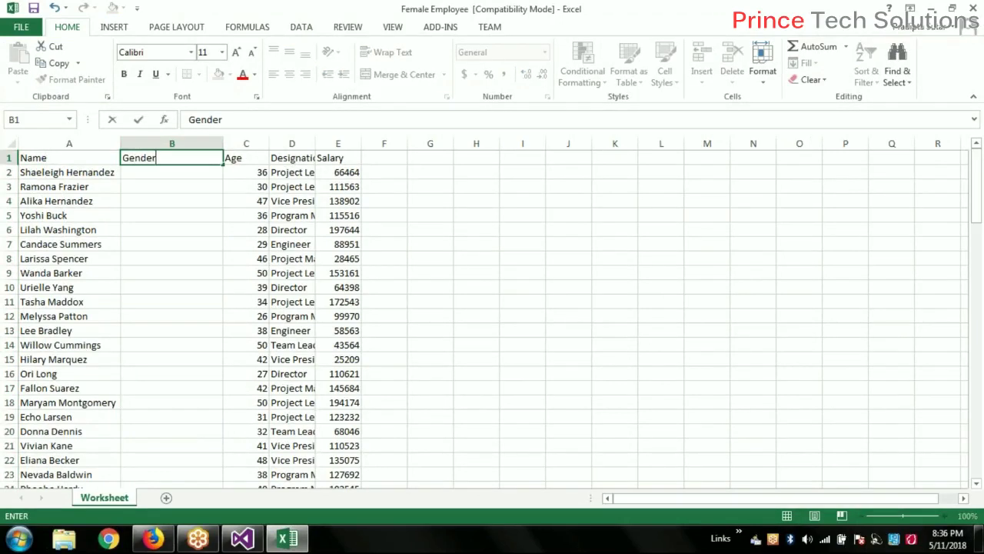
key(Tab)
- Fill the Gender column with Female for every data row and auto-fit the Designation column
click(140, 169)
text(Female)
key(Return)
click(218, 176)
double_click(219, 178)
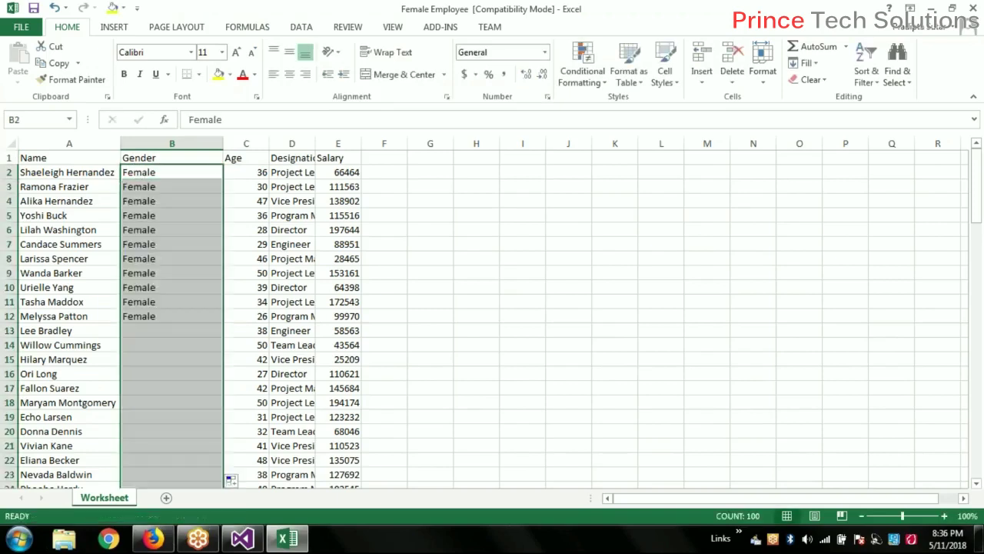
click(539, 233)
double_click(315, 143)
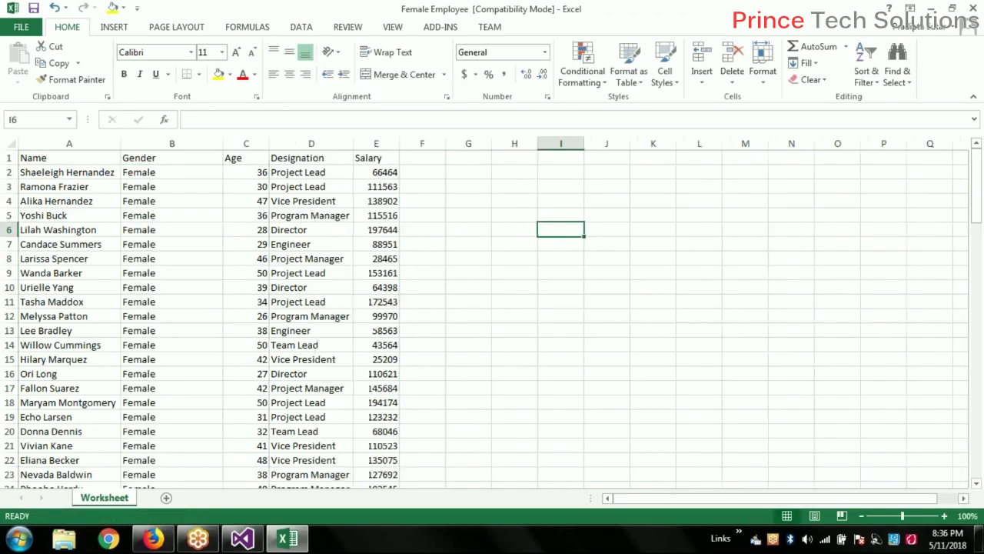
click(55, 313)
scroll(161, 303, down, 3)
scroll(165, 305, up, 3)
click(975, 8)
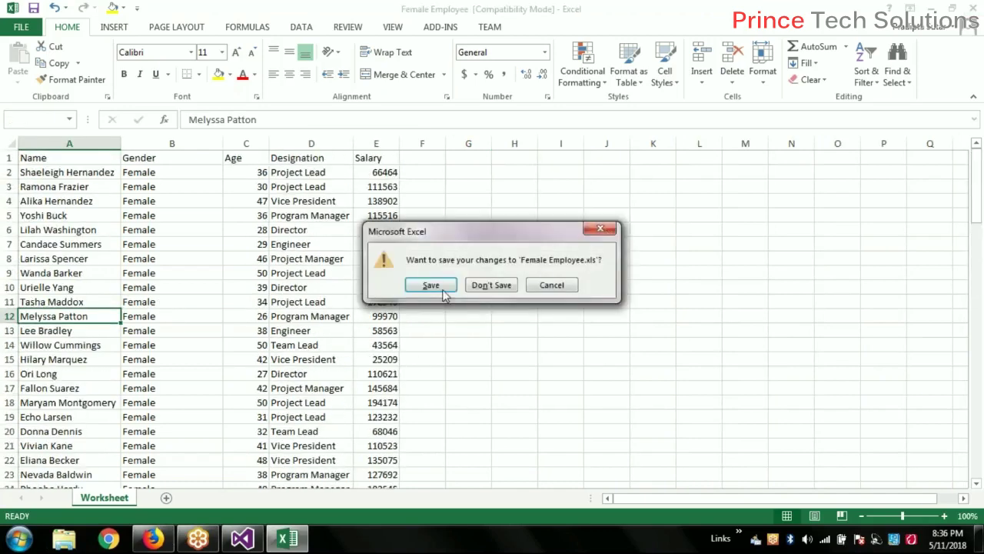
click(549, 283)
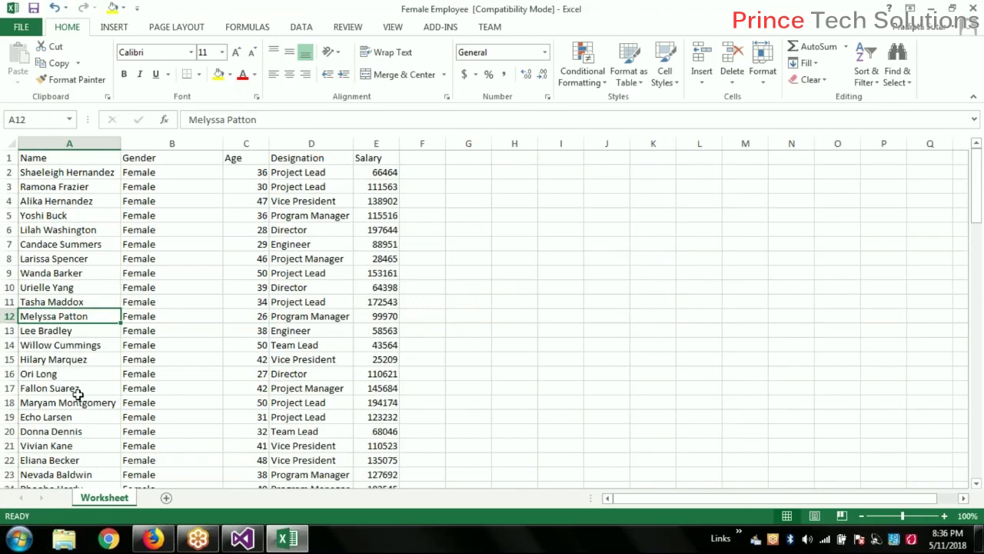
- Narrow the Gender column and rename the worksheet as Female
drag(223, 143, 206, 142)
scroll(325, 356, down, 1)
scroll(308, 369, up, 1)
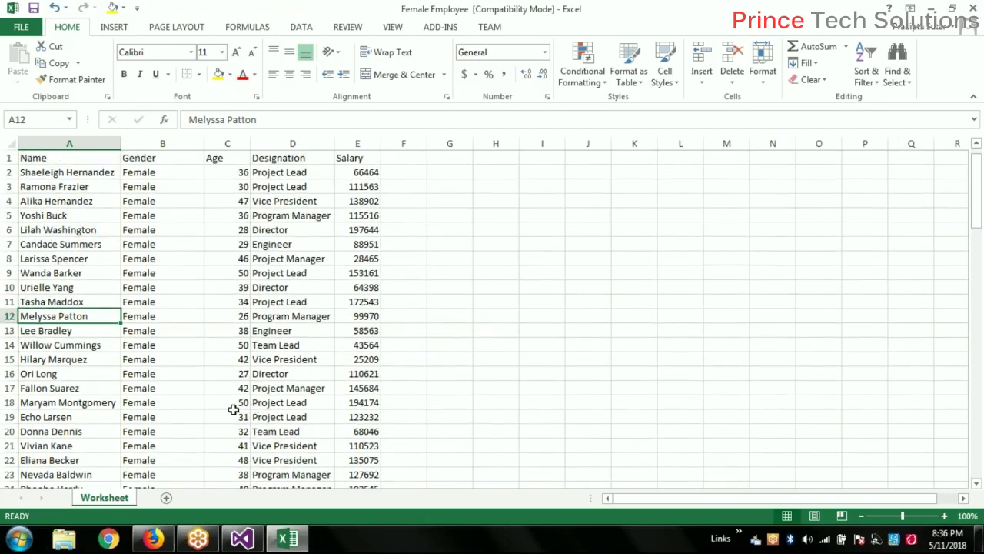
double_click(108, 500)
text(Female)
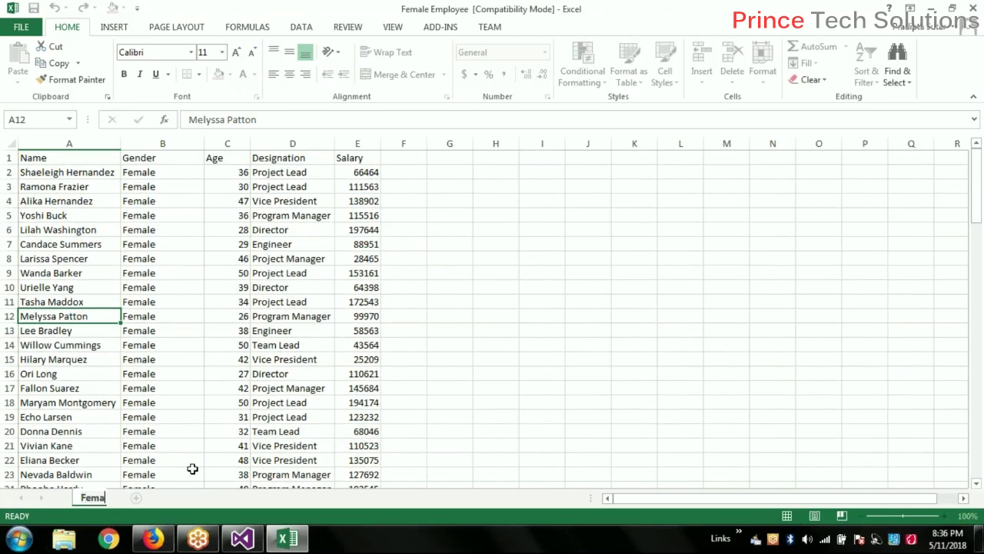
click(558, 333)
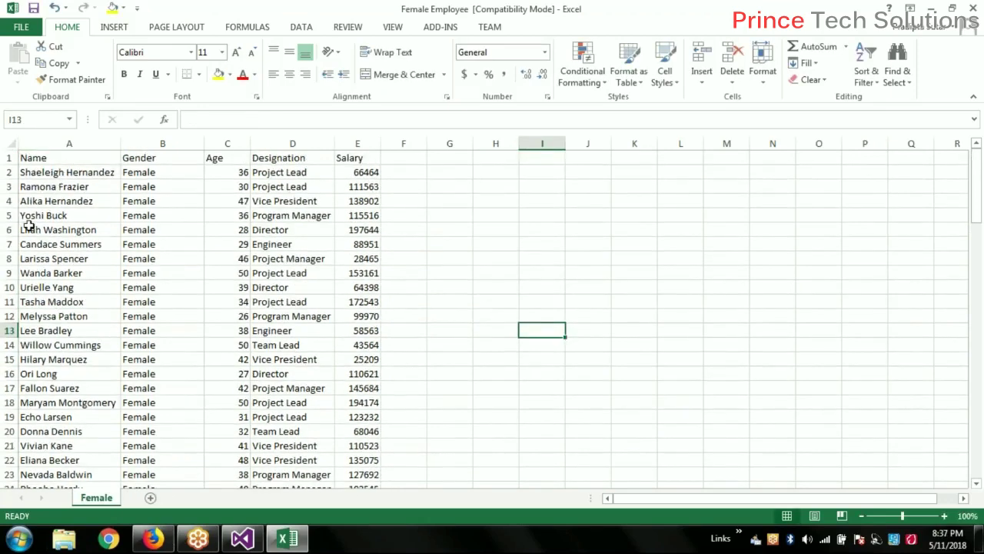
- Review the rows down to the end of the data, and close the Female Employee workbook with its changes saved
click(977, 411)
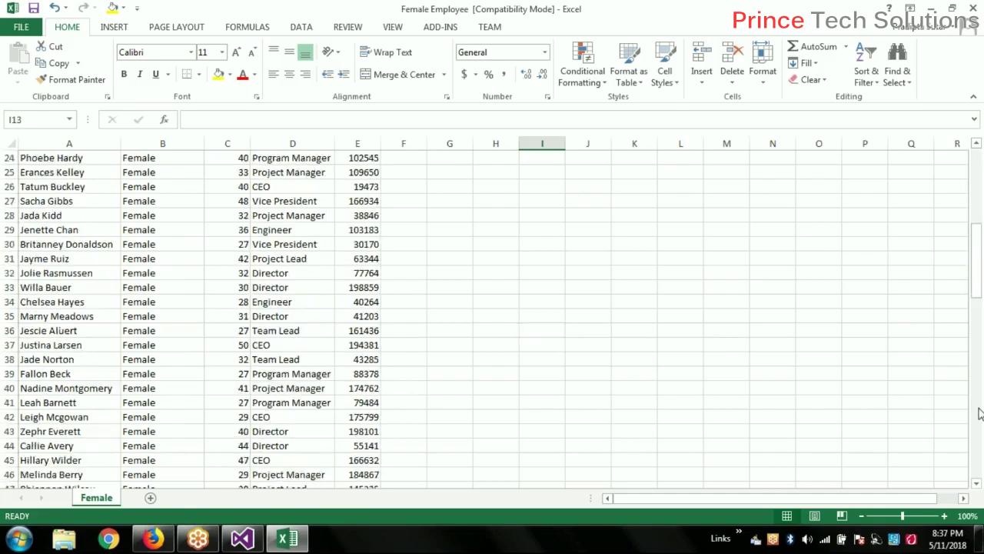
drag(976, 415, 978, 478)
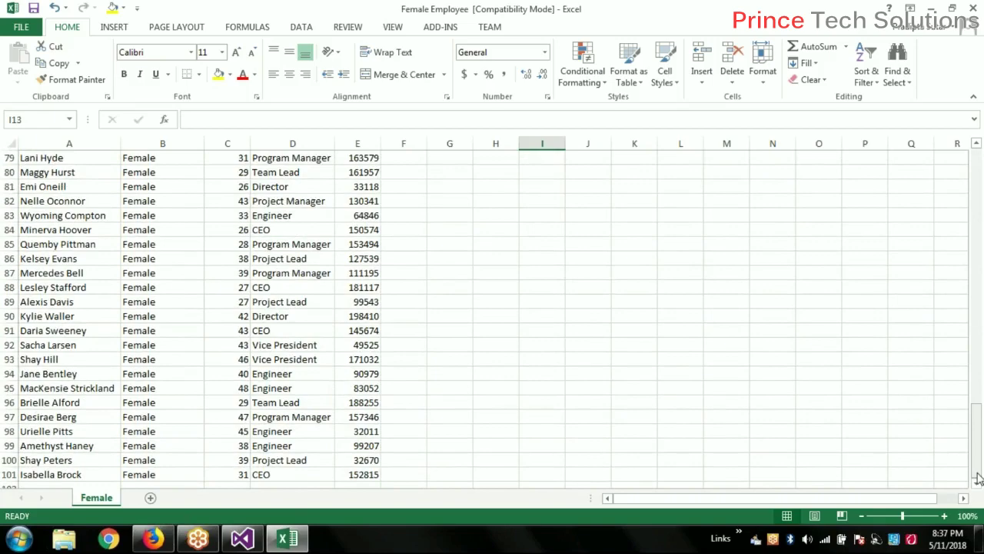
click(974, 8)
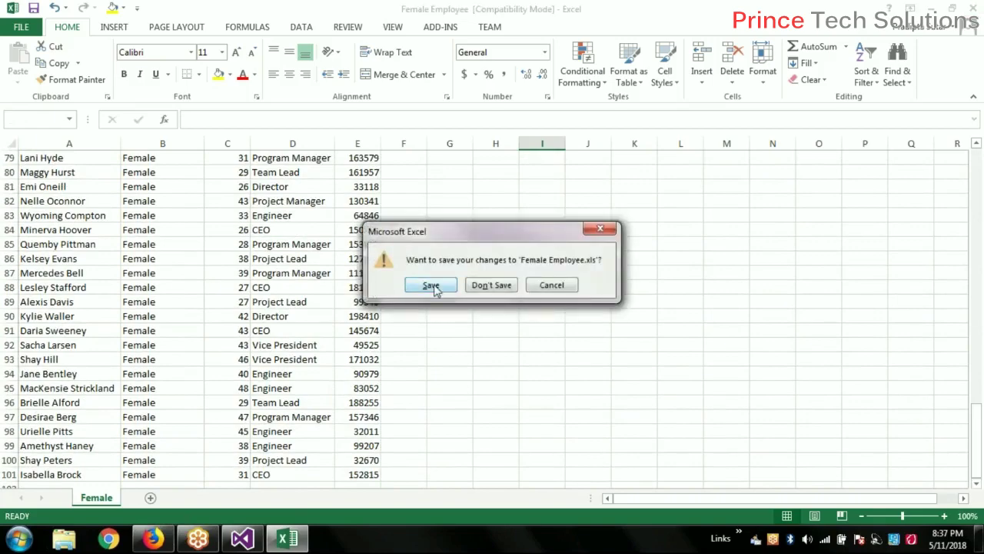
click(492, 285)
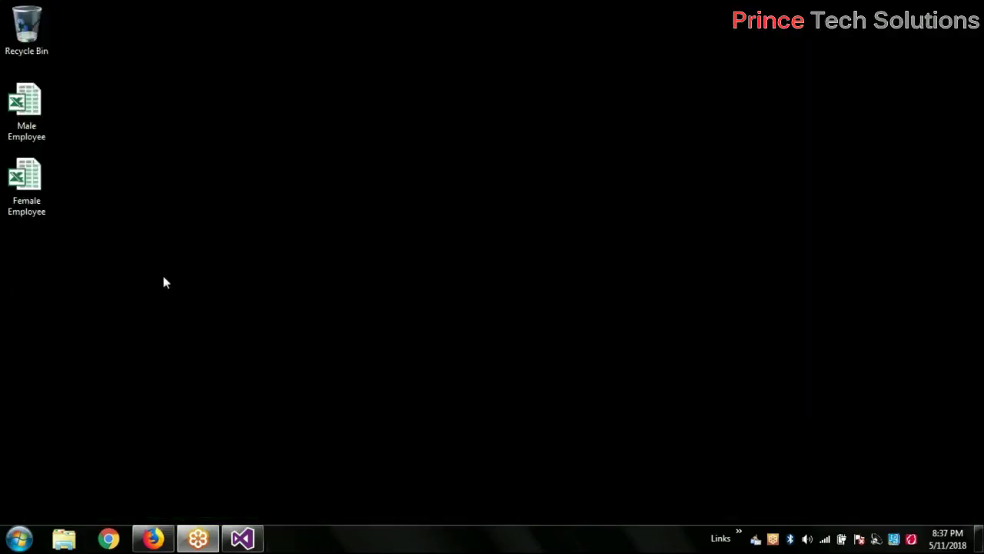
- Open the Male Employee workbook from the desktop with editing enabled and widen the Salary column
double_click(43, 115)
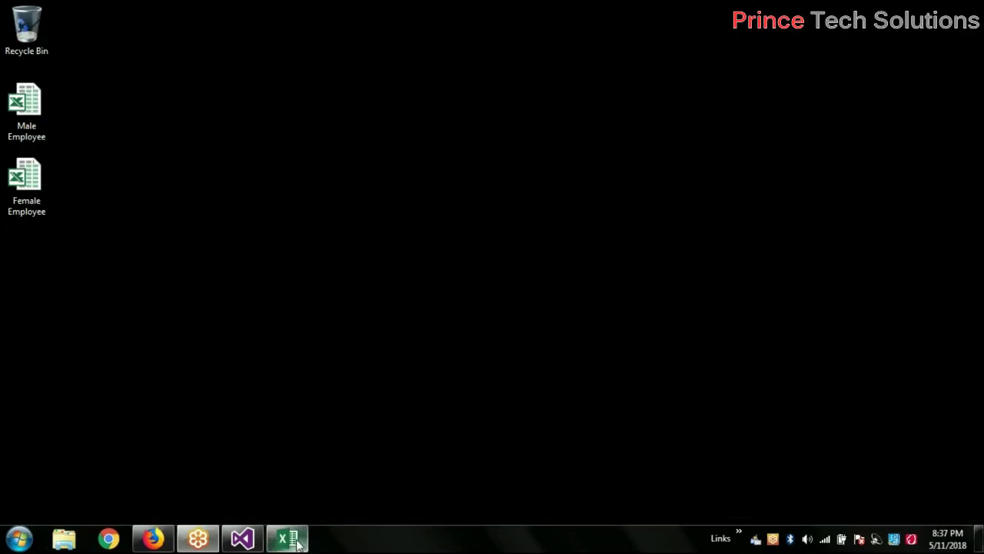
mouse_move(288, 538)
click(305, 457)
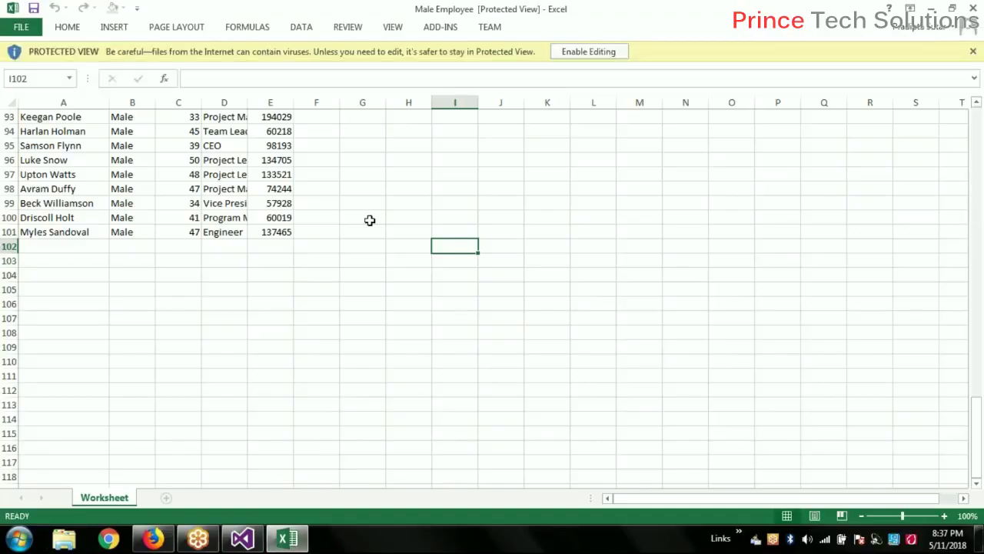
click(589, 52)
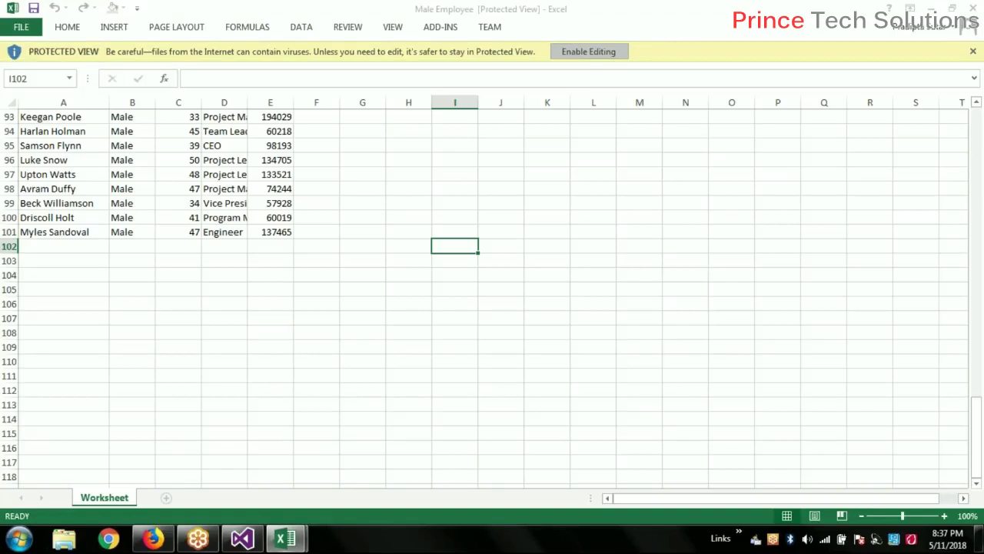
drag(975, 460, 975, 138)
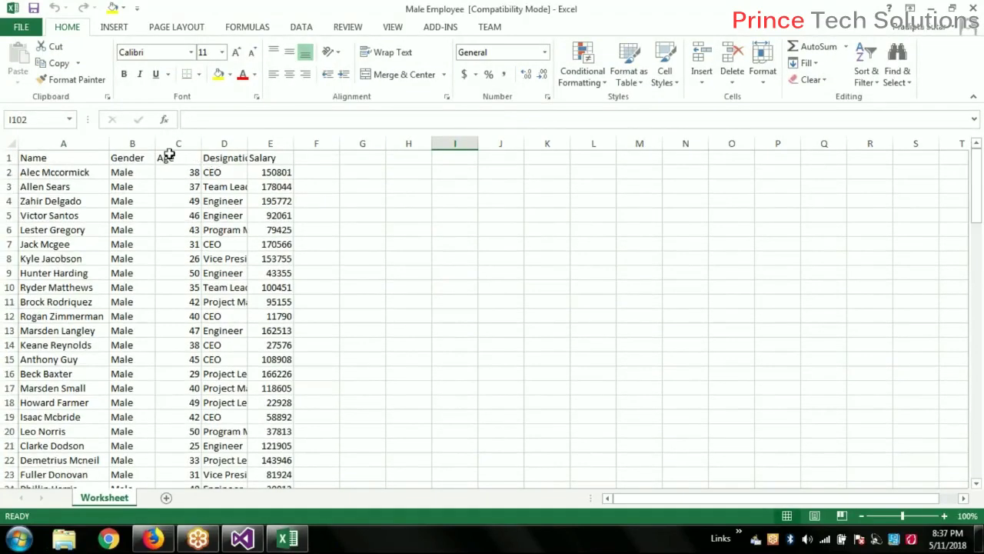
drag(293, 143, 311, 144)
- Rename the worksheet as Male and close the Male Employee workbook with its changes saved
double_click(115, 498)
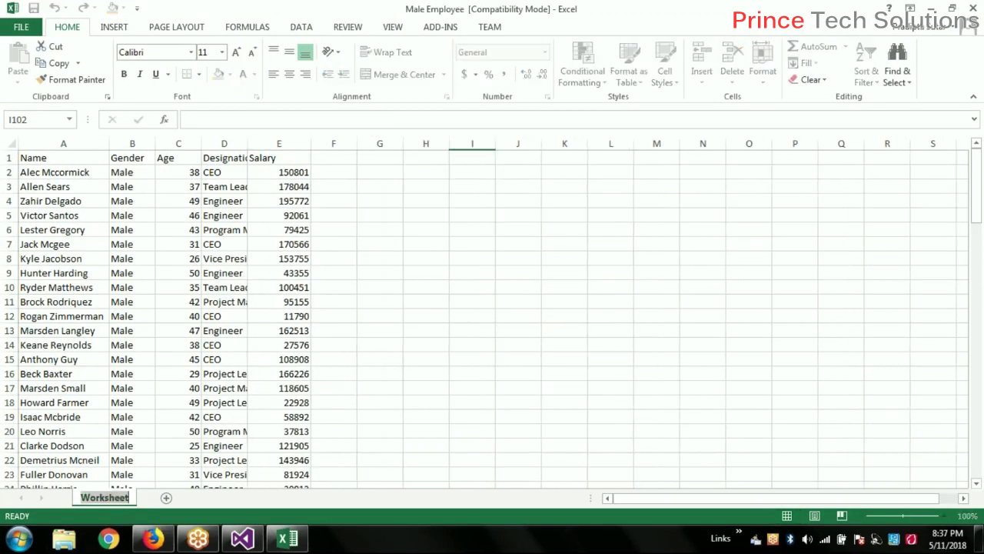
text(Mle)
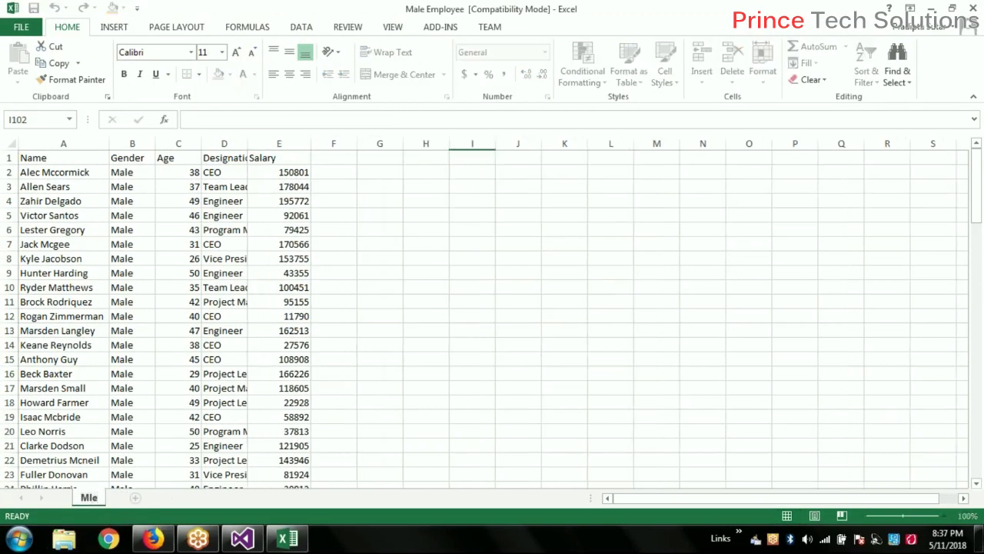
key(BackSpace)
key(BackSpace)
text(ale)
click(517, 330)
click(973, 9)
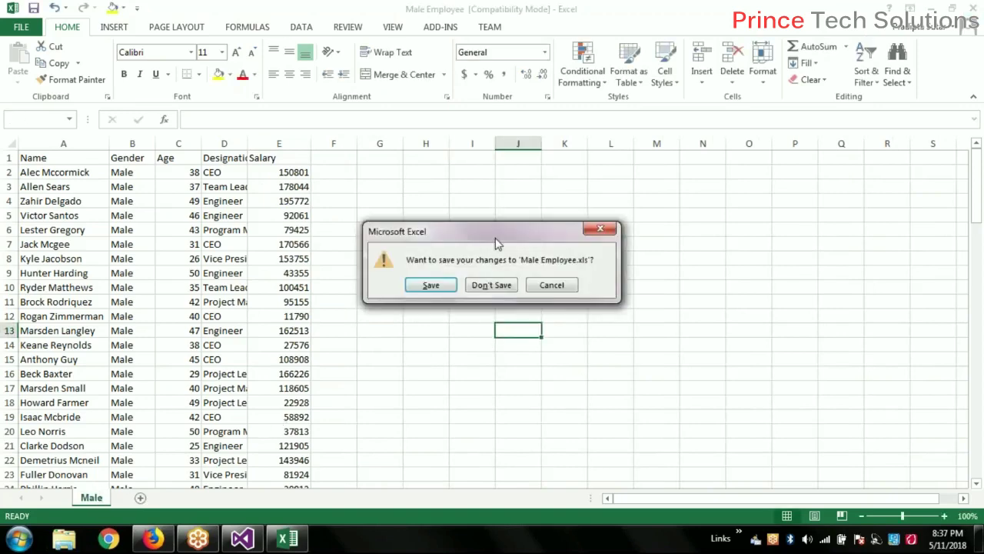
click(419, 285)
- Cut the Male Employee and Female Employee files from the desktop and browse to the Ms-BI training session's SSIS\My_Sales_Integration folder
drag(269, 334, 4, 81)
key(ctrl+x)
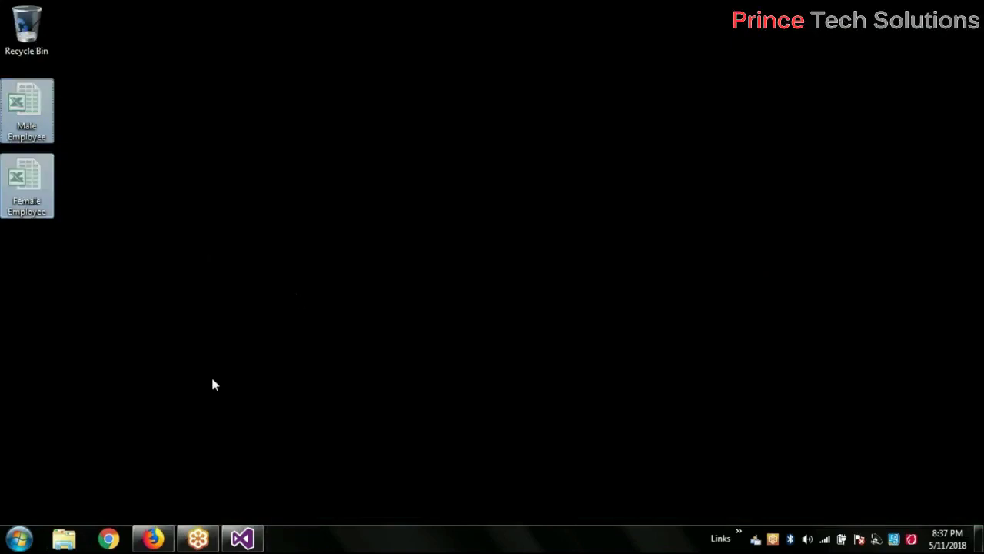
right_click(64, 543)
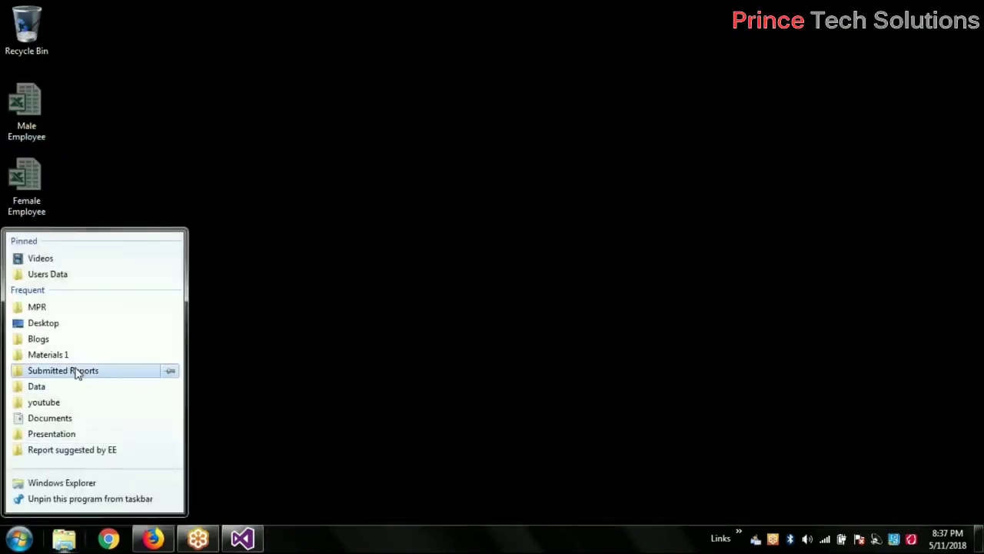
click(72, 355)
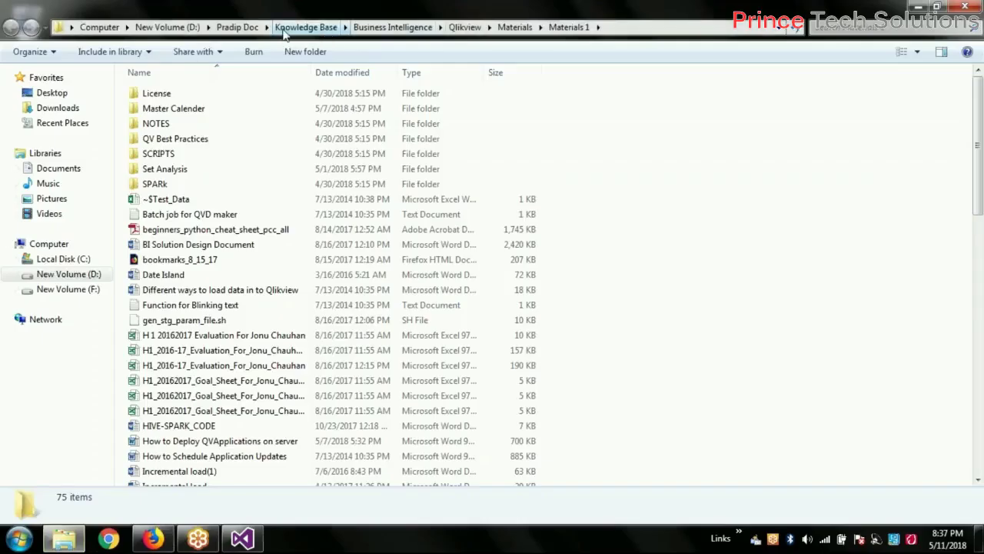
click(393, 27)
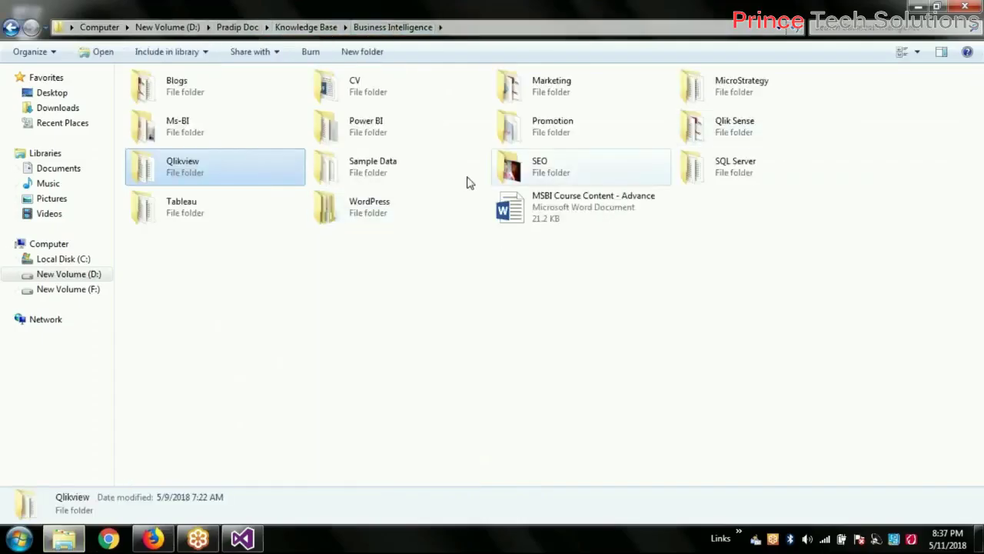
double_click(213, 125)
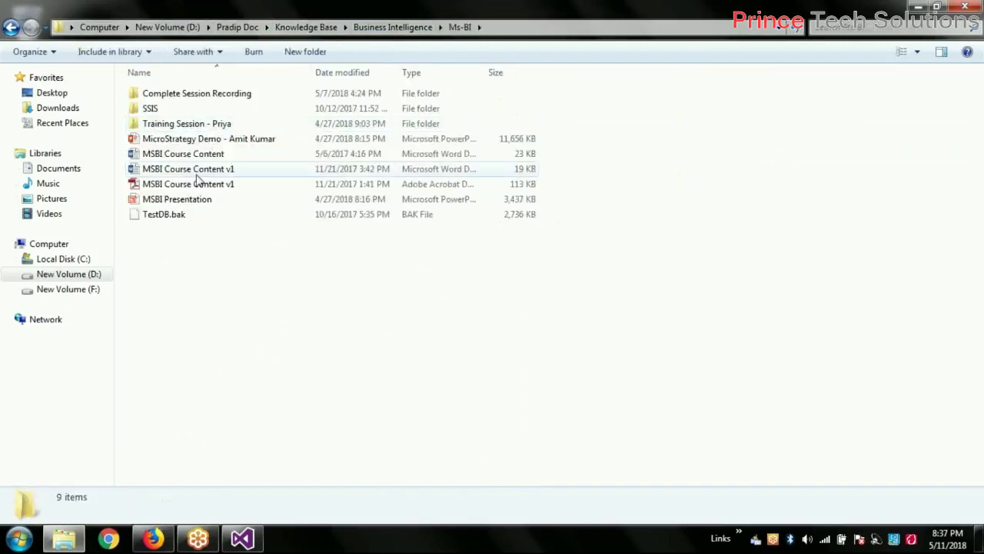
double_click(197, 125)
double_click(182, 99)
double_click(190, 99)
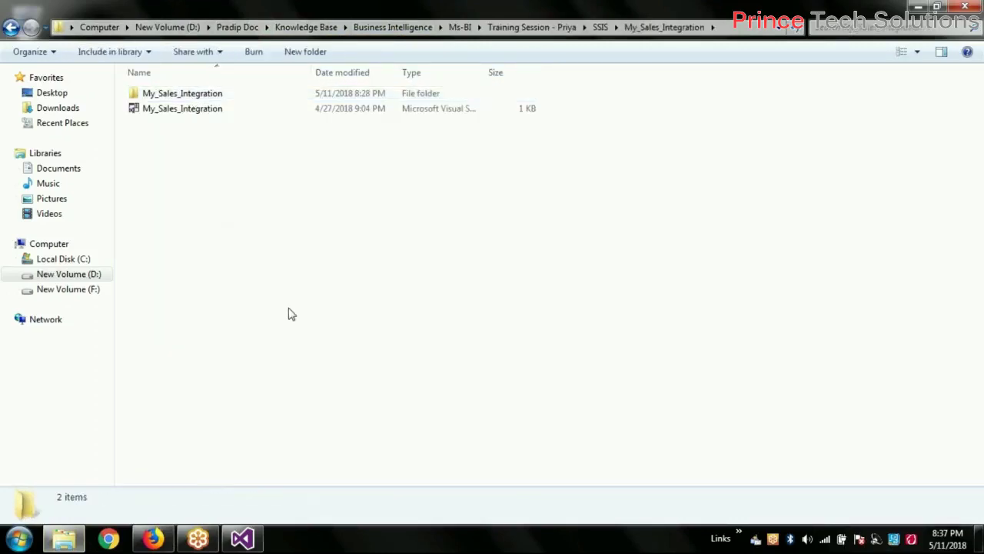
double_click(231, 93)
click(528, 27)
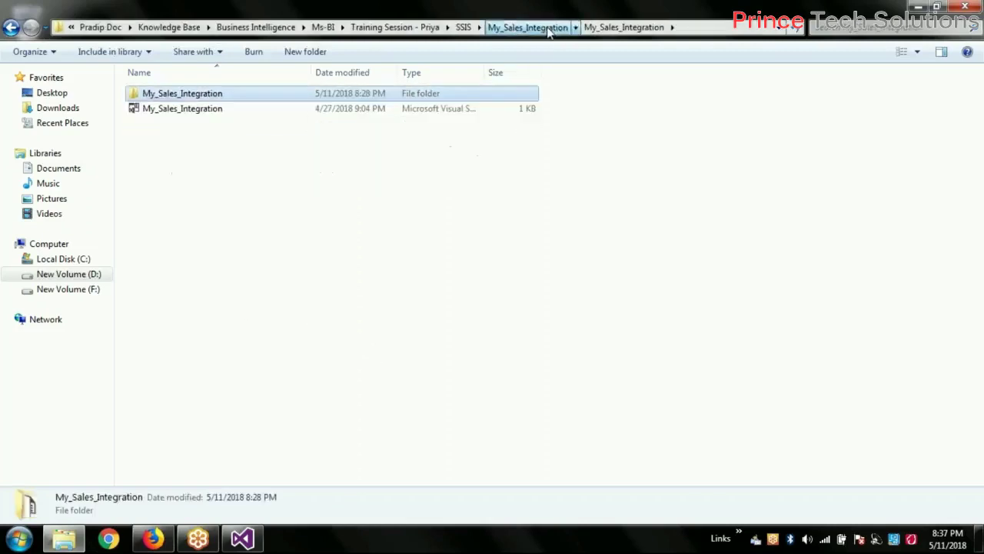
click(600, 26)
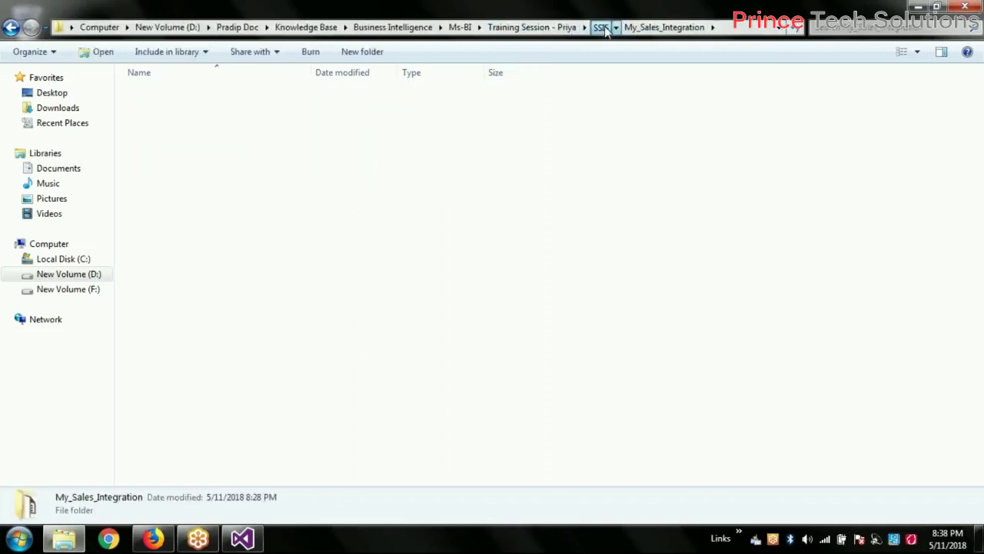
double_click(196, 96)
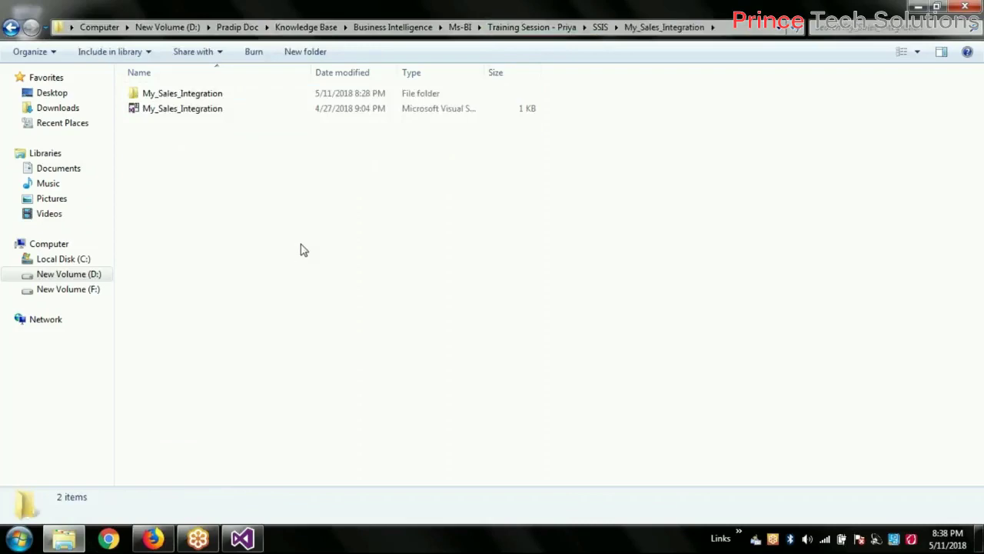
- Create a folder named Data inside My_Sales_Integration and paste the two cut employee files into it
right_click(303, 254)
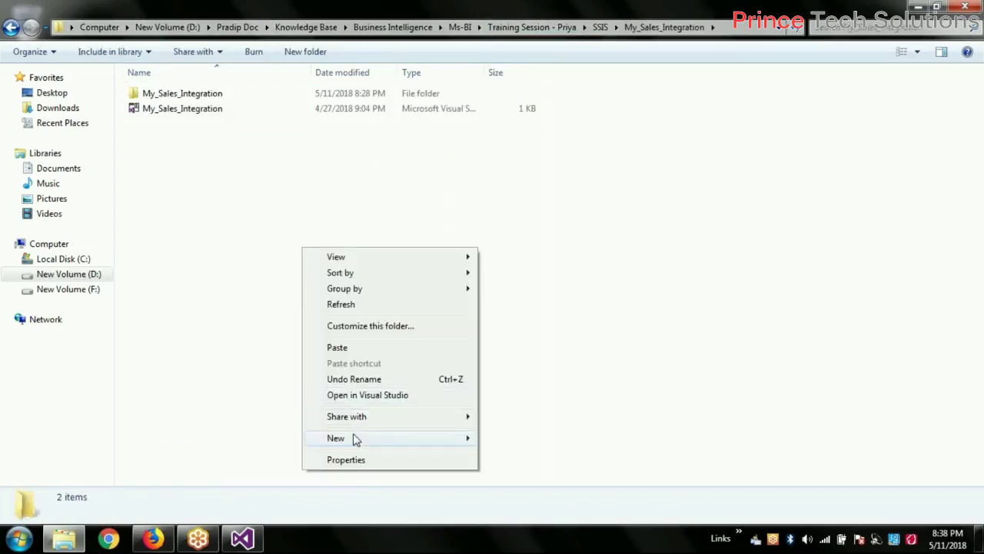
mouse_move(457, 446)
click(526, 226)
text(D)
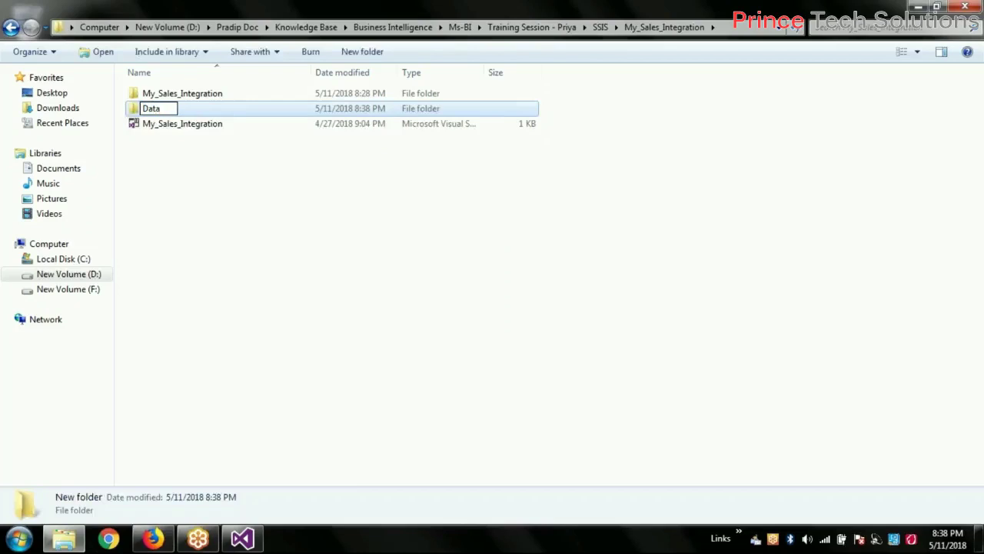
text(ata)
key(Return)
key(Return)
key(ctrl+v)
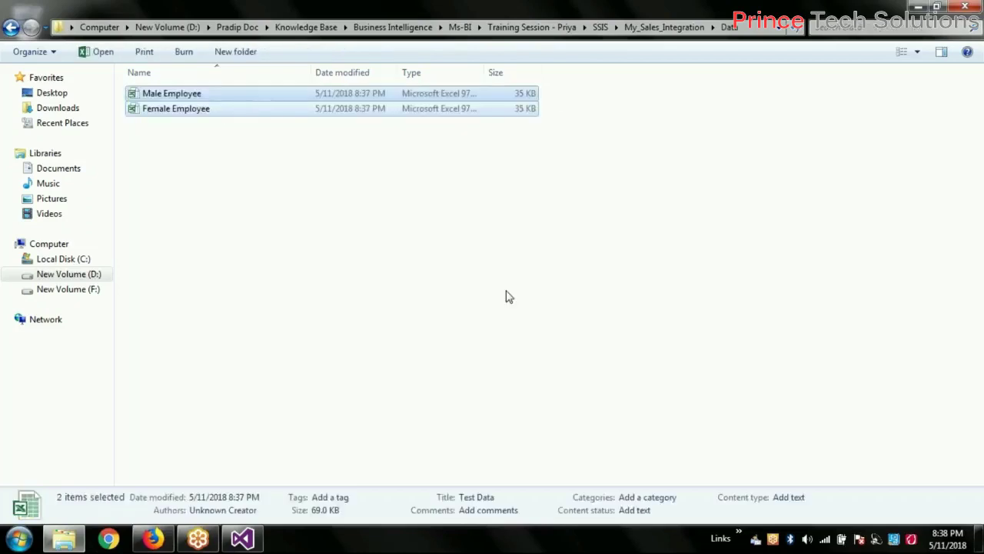
click(506, 296)
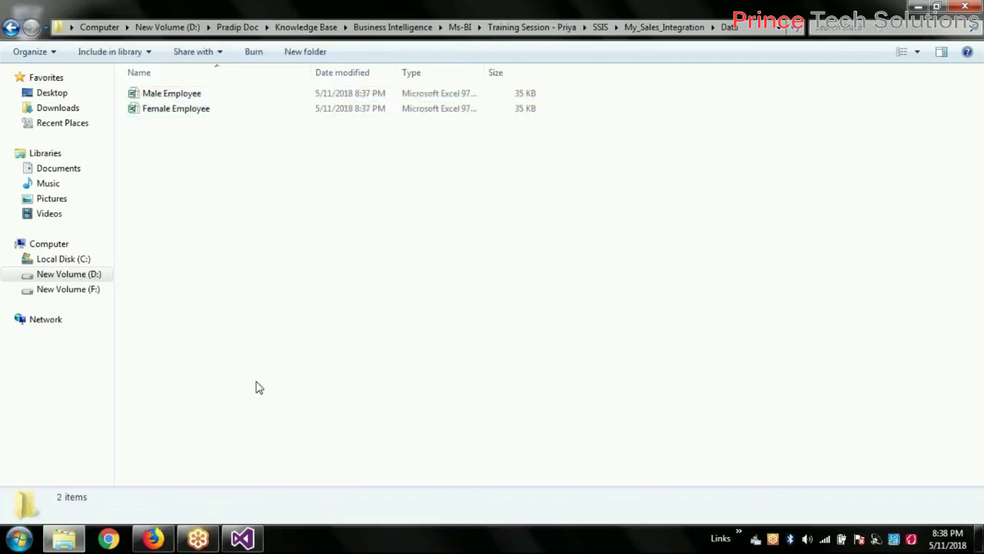
- Switch to the My_Sales_Integration project in Visual Studio and add a new SSIS package
click(243, 538)
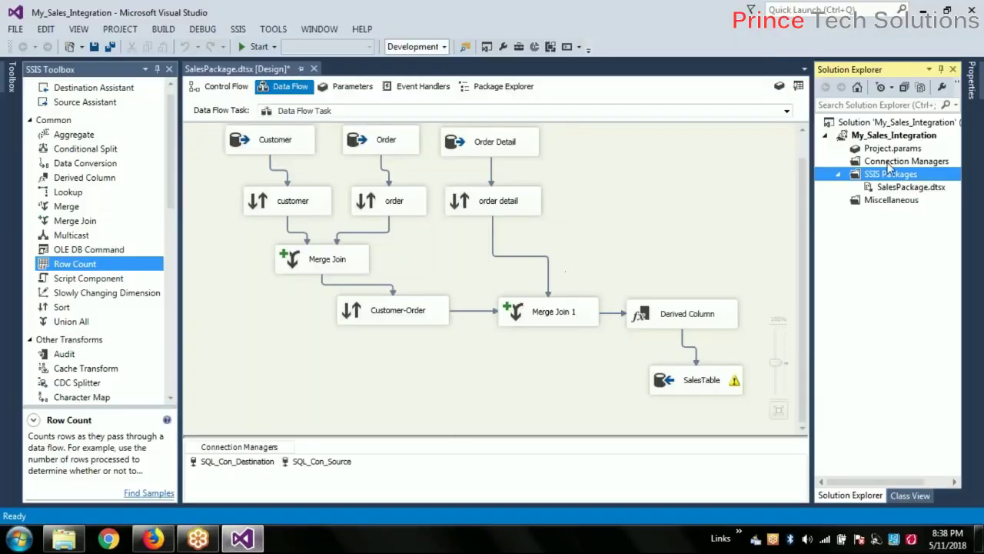
right_click(888, 175)
click(742, 184)
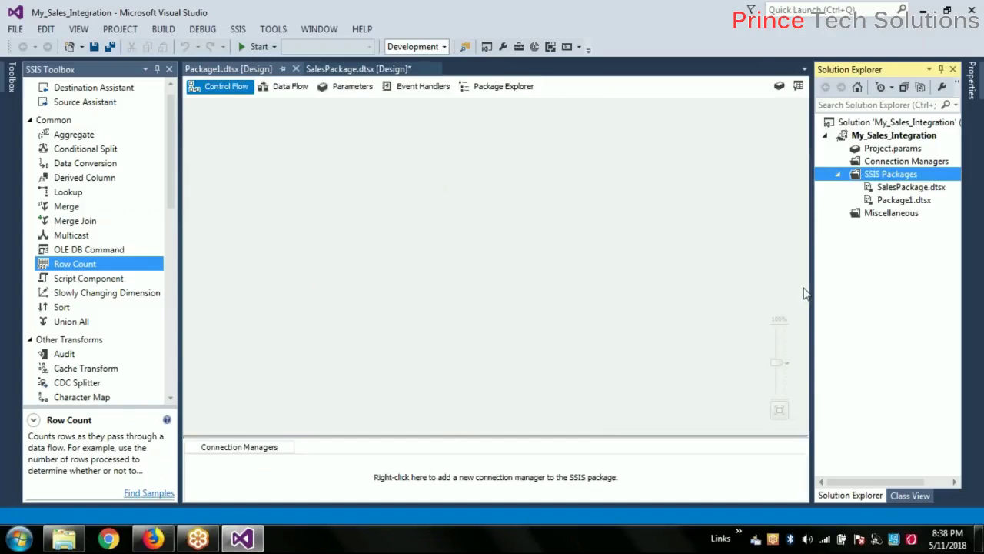
click(384, 428)
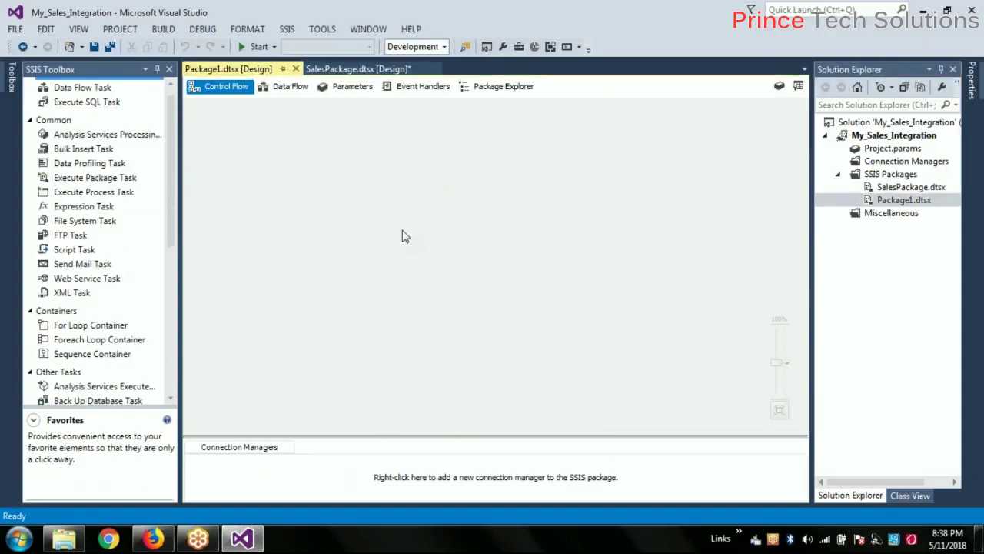
- Rename the new SSIS package as UnionTrans.dtsx
click(915, 201)
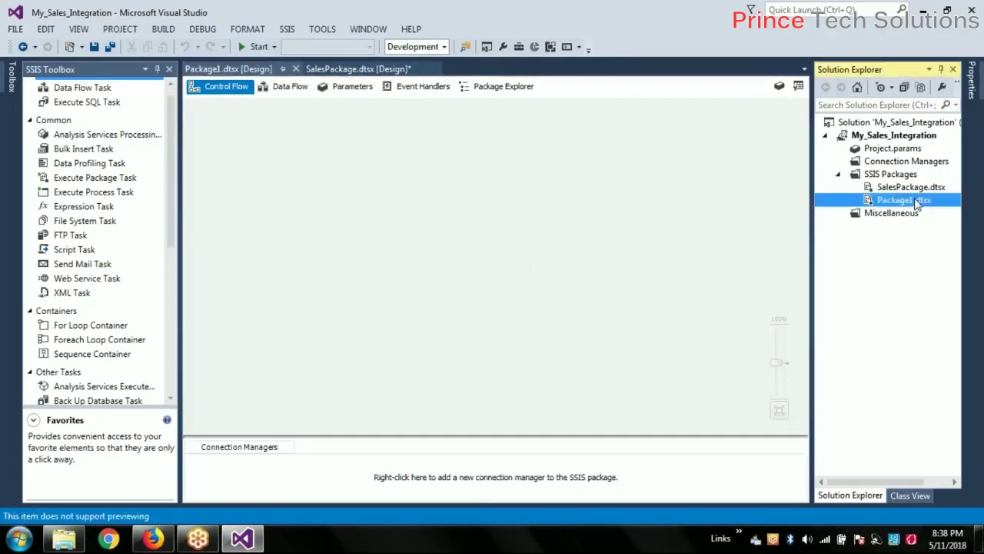
click(910, 201)
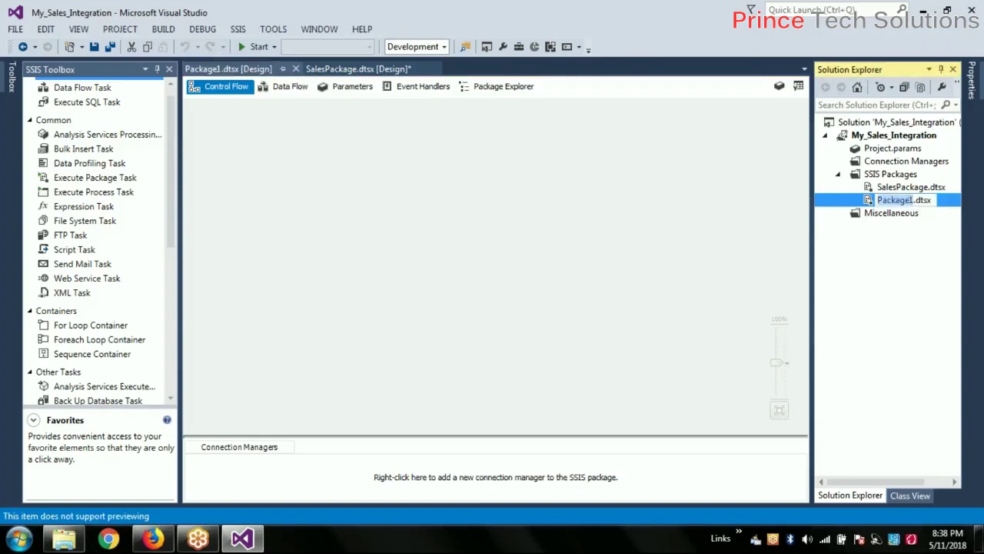
text(Union)
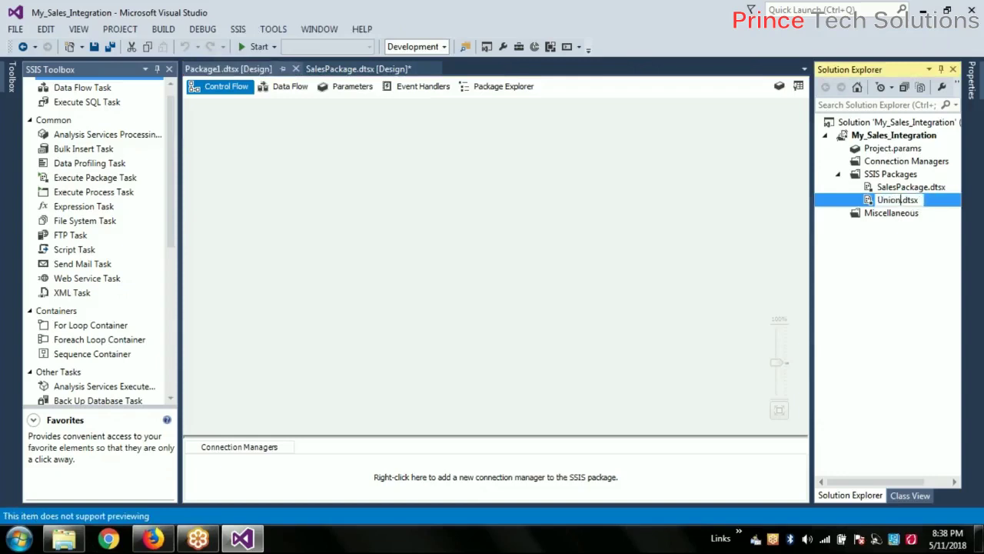
text(Trans)
key(Return)
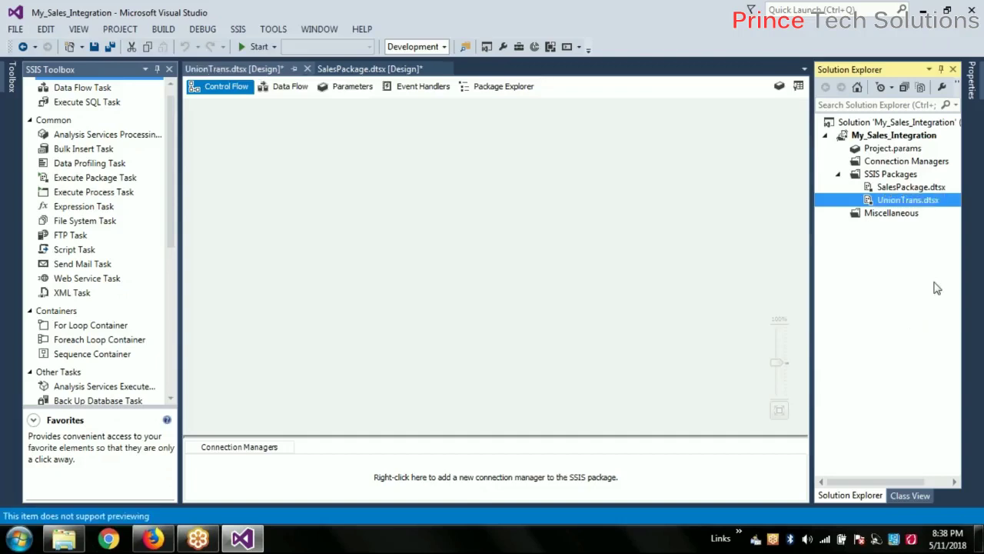
click(436, 218)
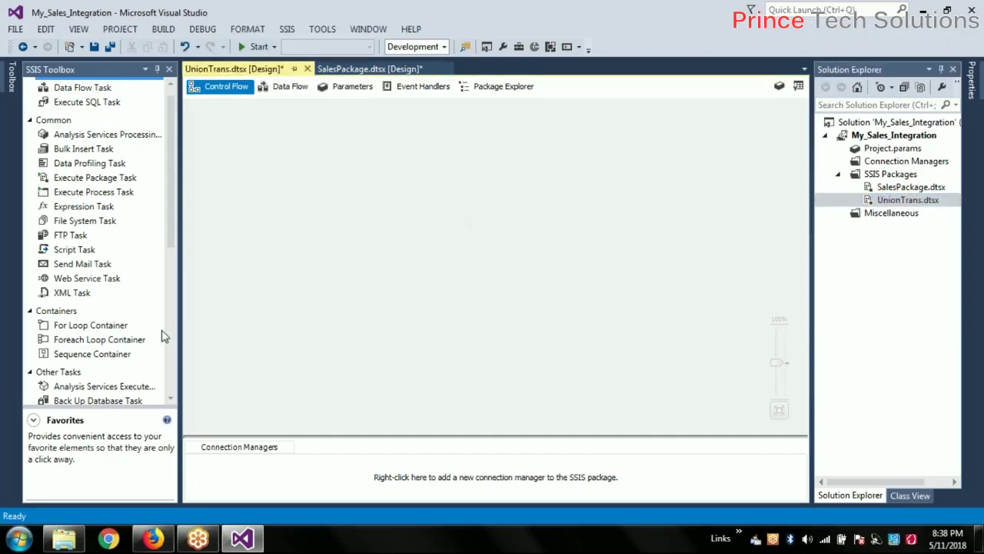
- Add a Data Flow Task to the UnionTrans control flow and open its data flow
drag(173, 201, 185, 157)
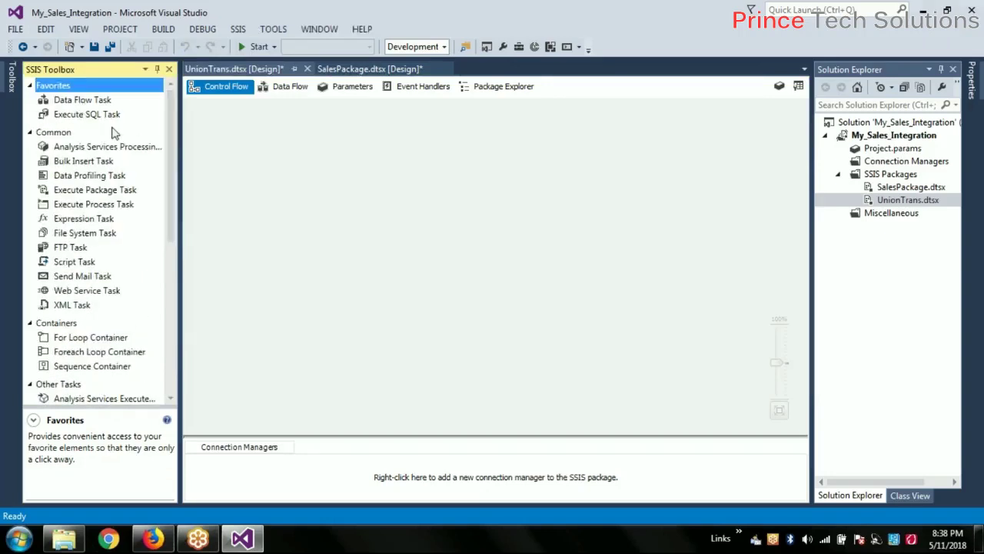
drag(80, 102, 305, 158)
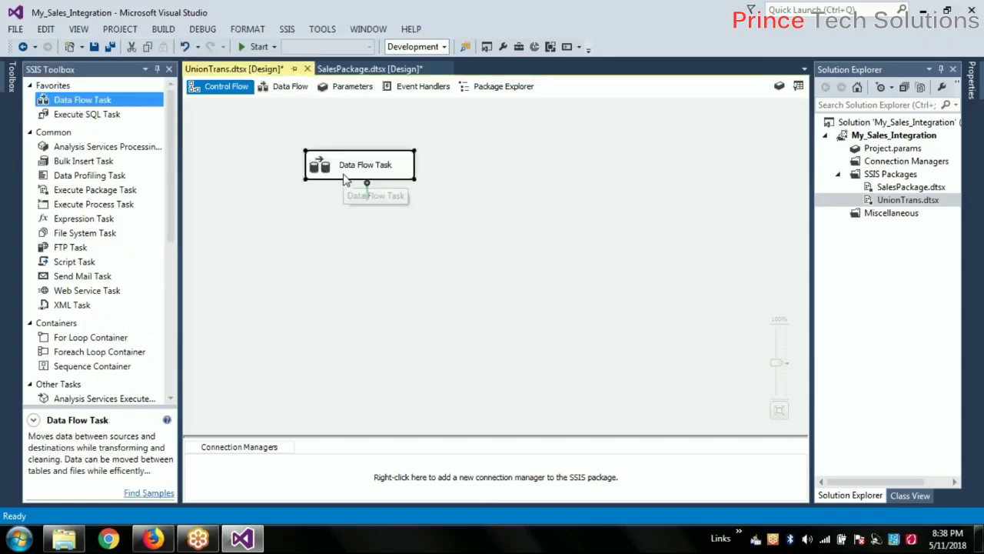
double_click(336, 172)
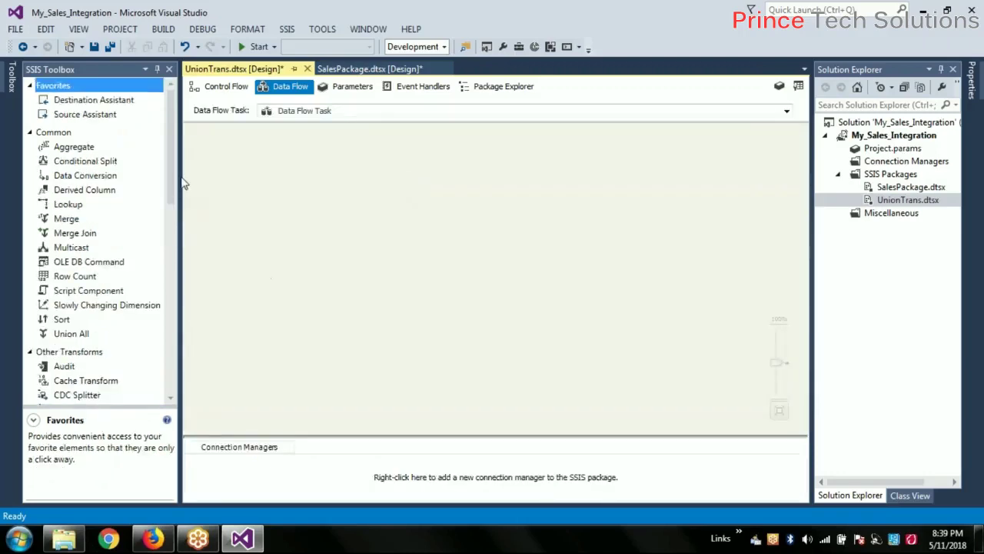
- Add two Excel Source components next to each other in the data flow
drag(172, 165, 189, 322)
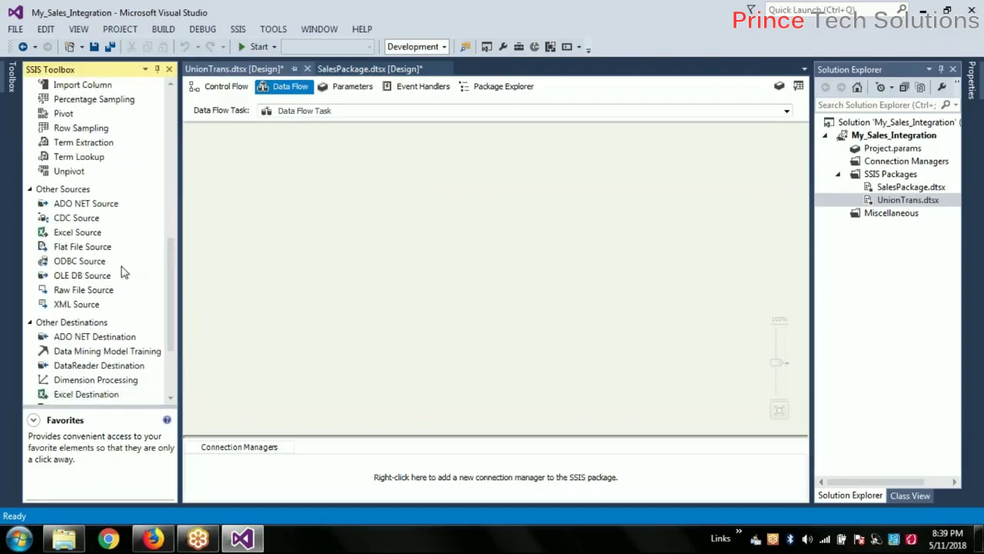
click(73, 237)
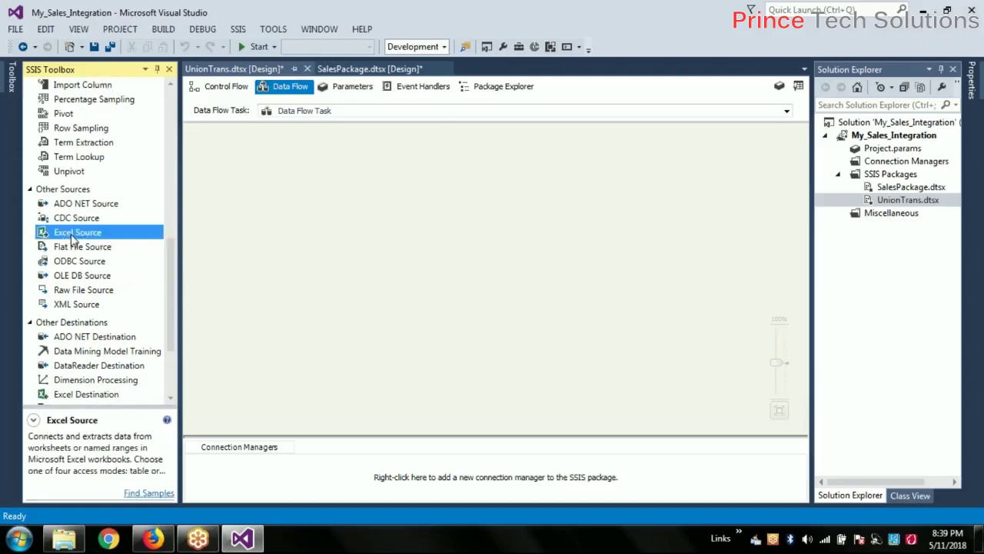
double_click(74, 232)
drag(73, 232, 489, 165)
drag(234, 152, 273, 169)
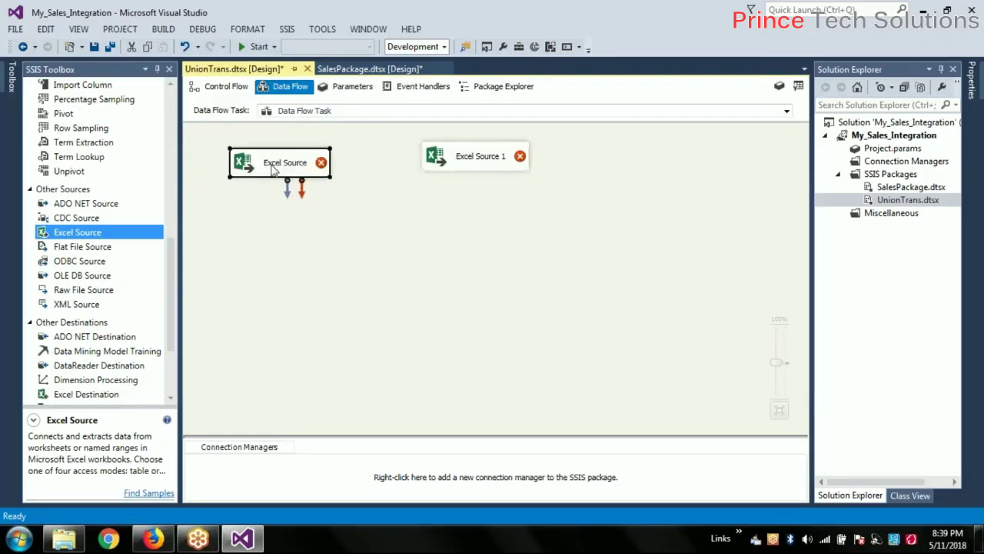
- Rename the first Excel source as Male and the second one as Female
double_click(273, 169)
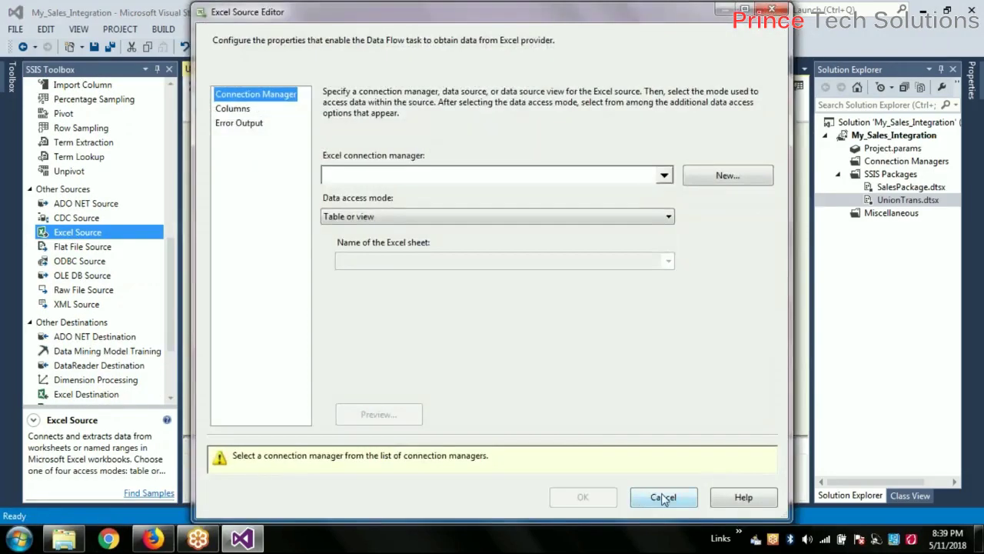
click(663, 499)
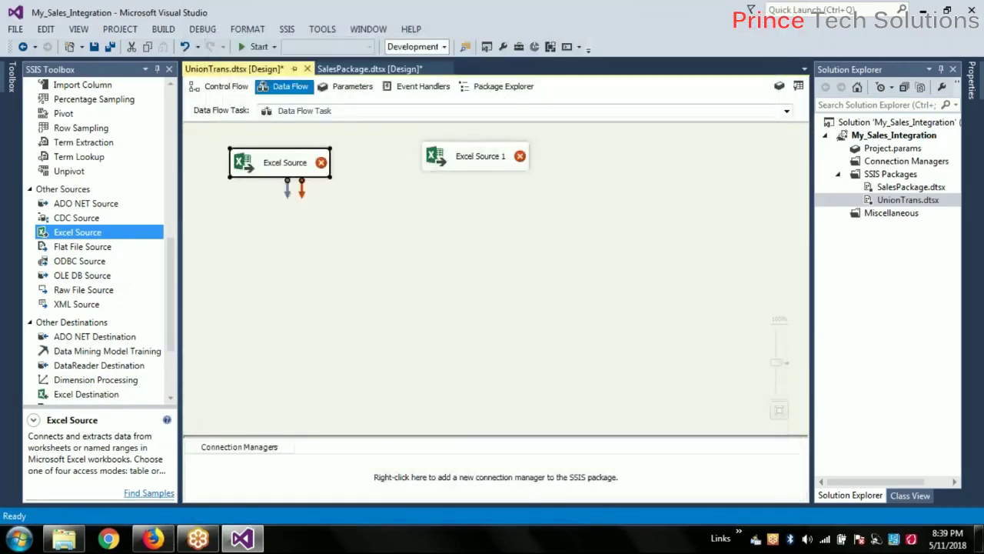
click(281, 168)
text(Male)
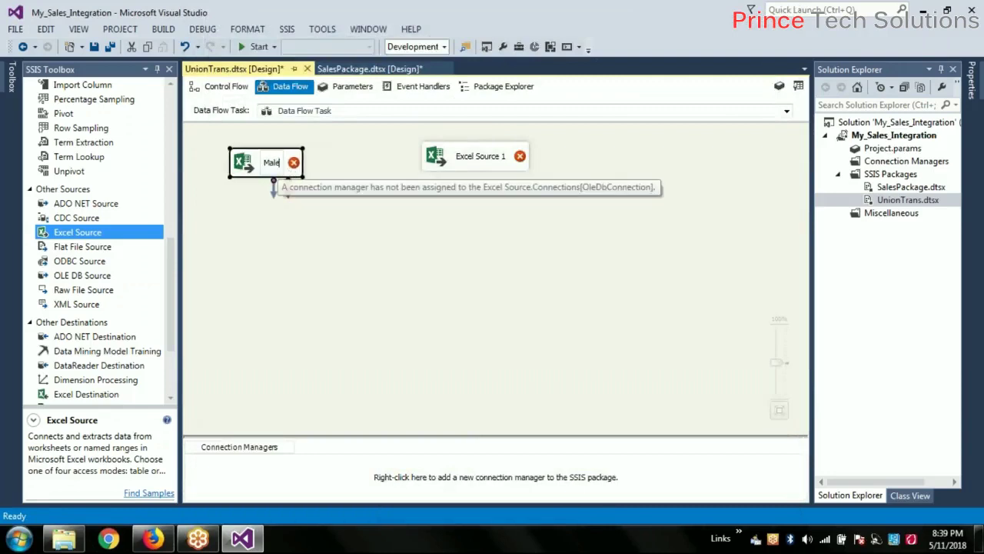
click(473, 160)
click(473, 159)
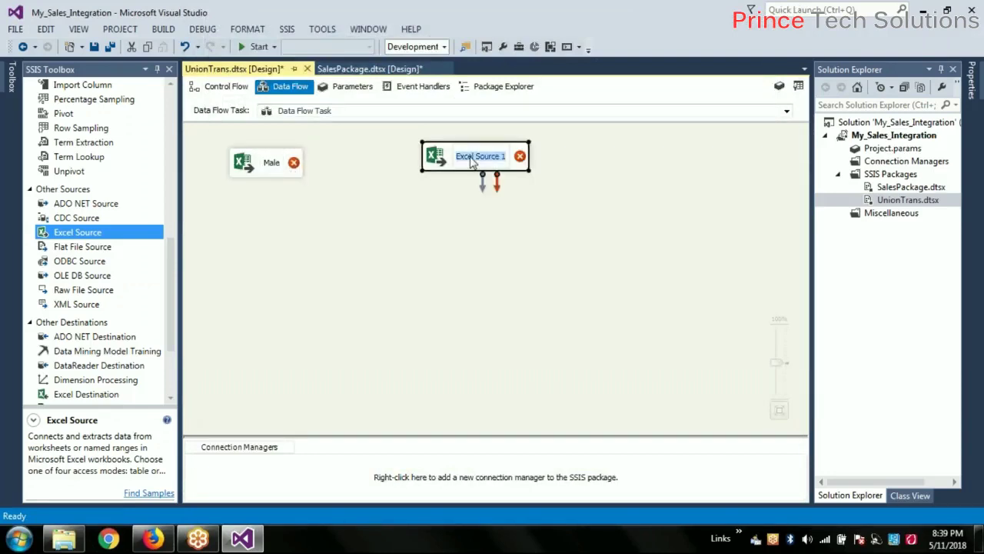
text(Female)
key(Return)
click(571, 289)
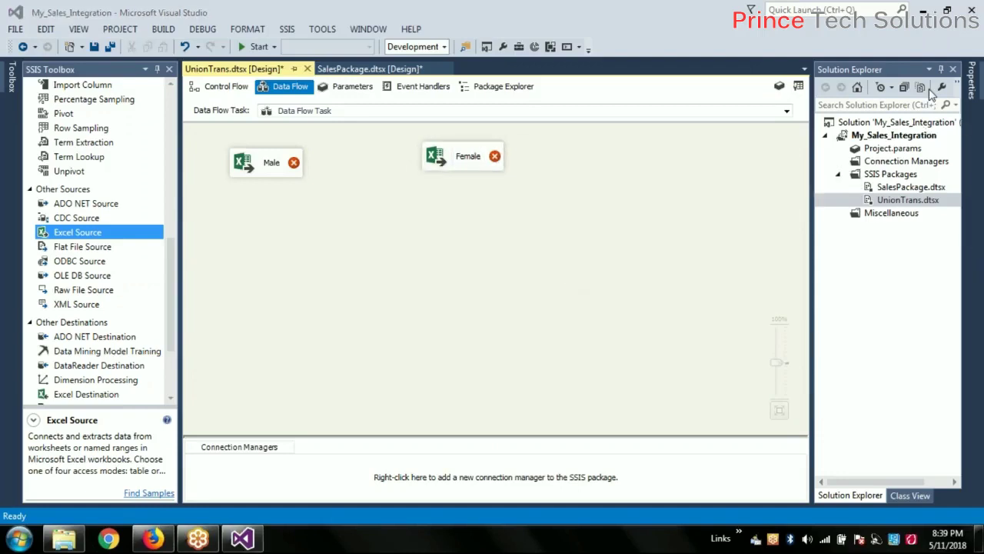
- Align the Male and Female sources in one horizontal row
click(451, 162)
drag(454, 161, 454, 171)
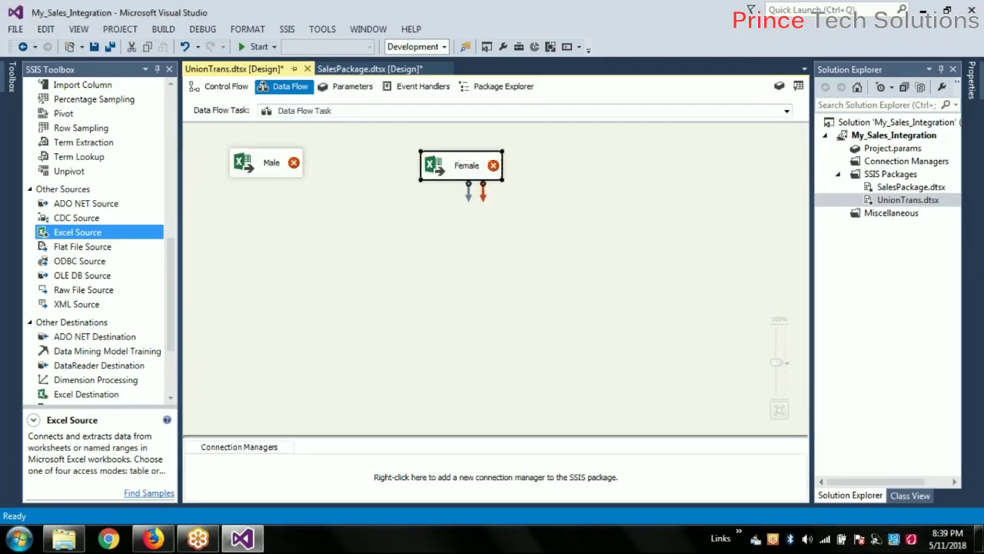
click(263, 166)
click(433, 170)
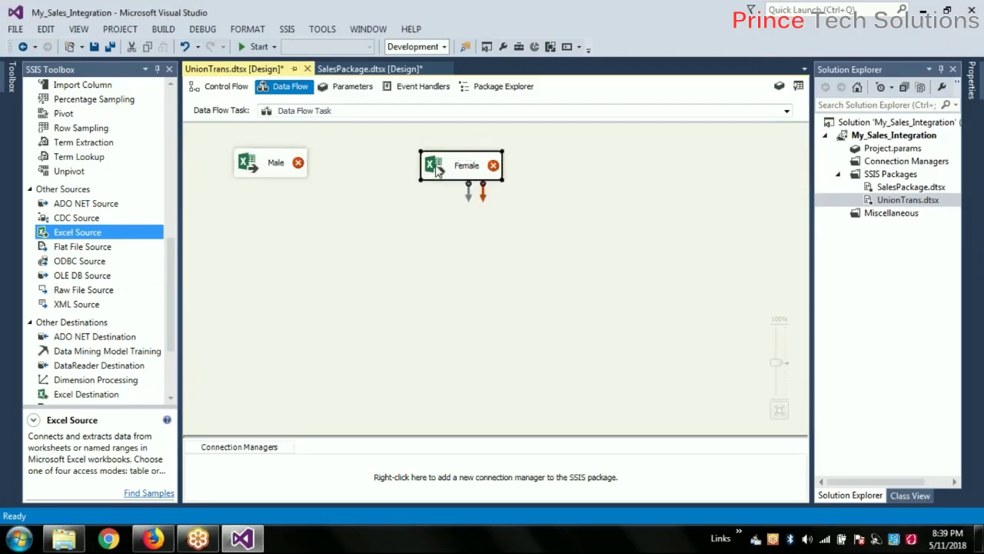
click(621, 190)
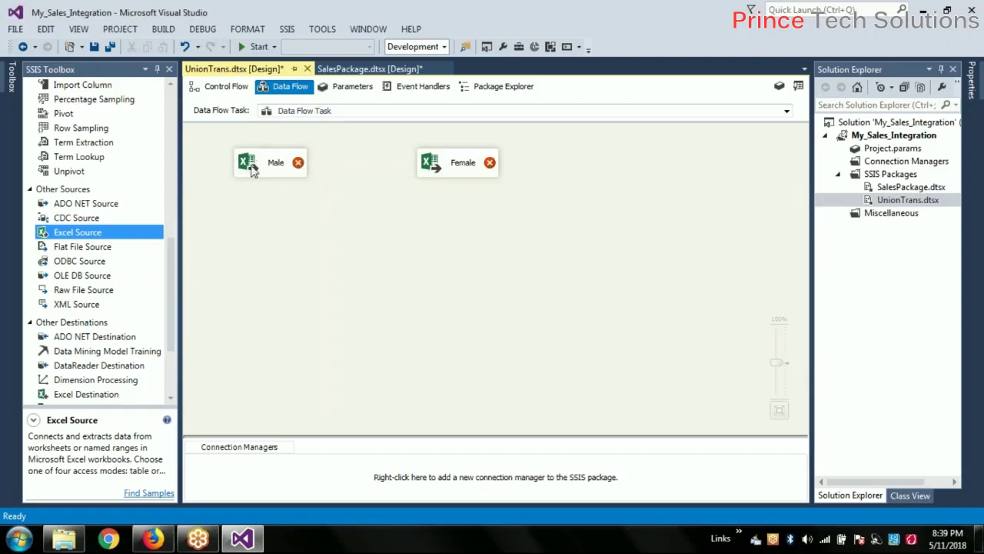
right_click(209, 487)
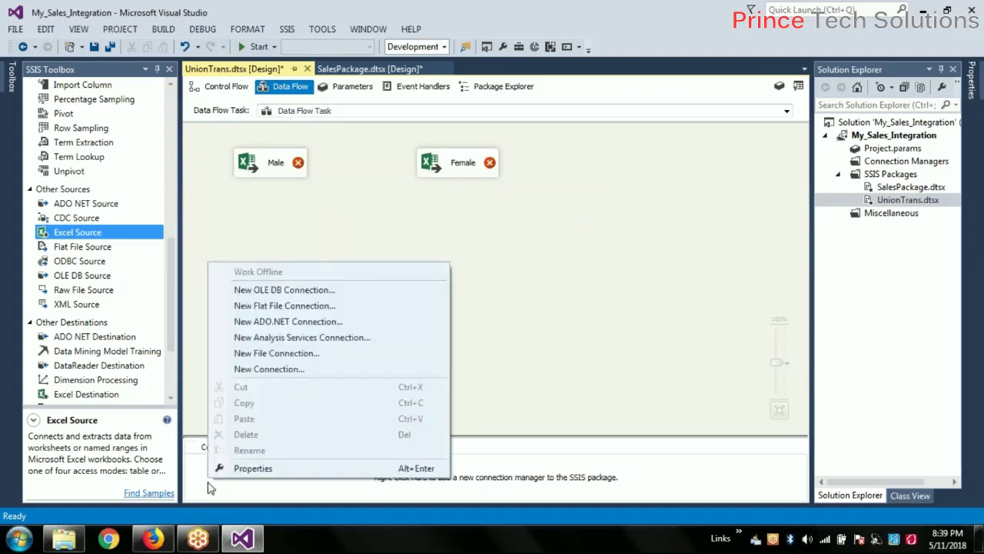
click(296, 307)
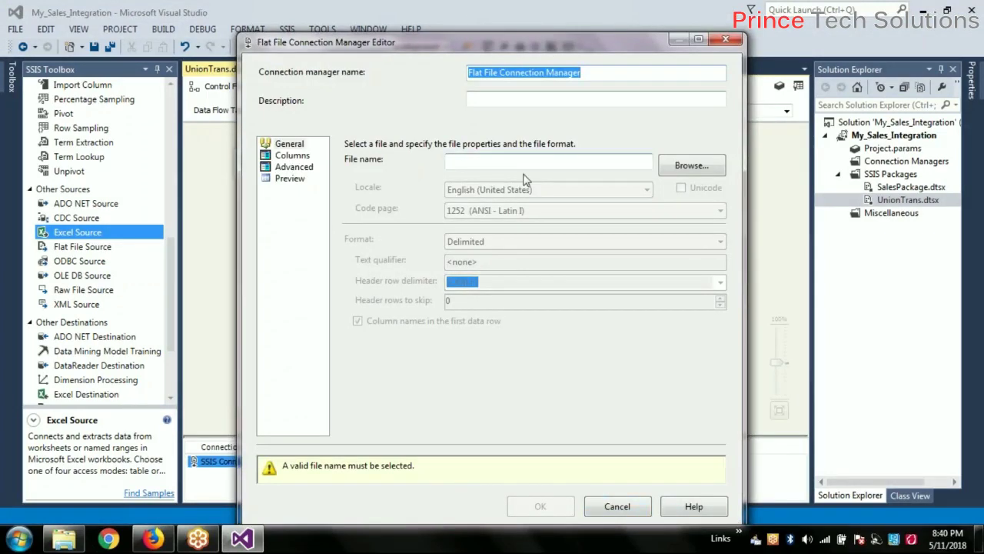
click(697, 167)
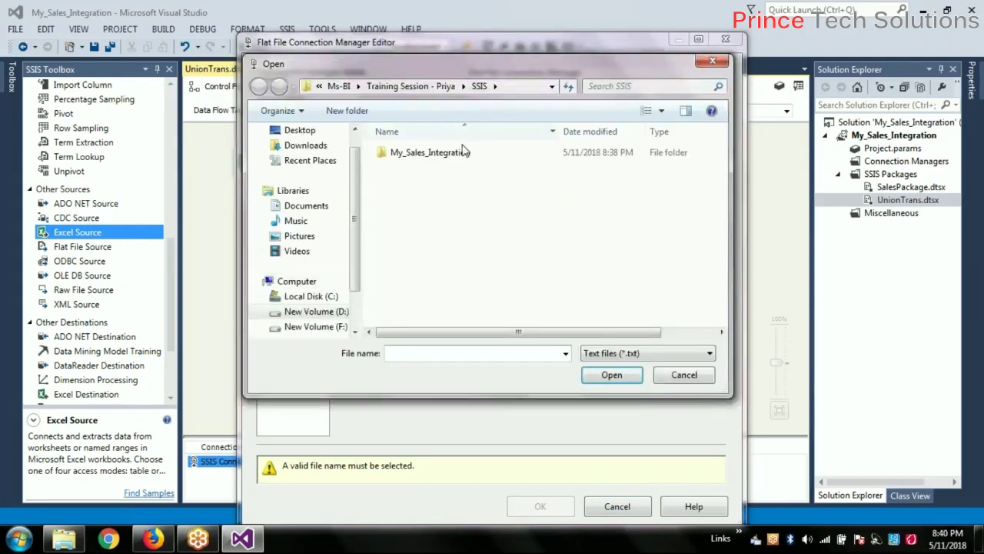
double_click(459, 154)
double_click(432, 154)
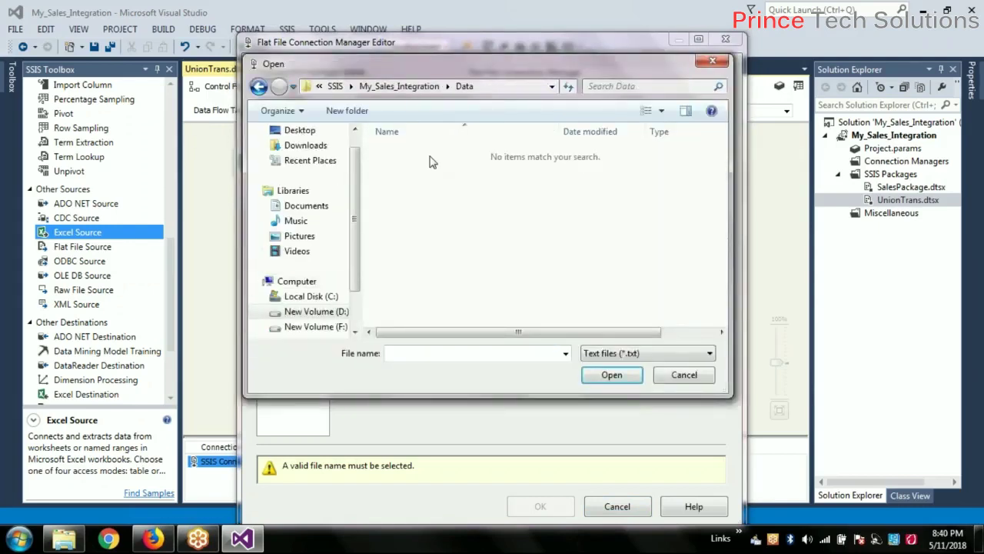
click(654, 354)
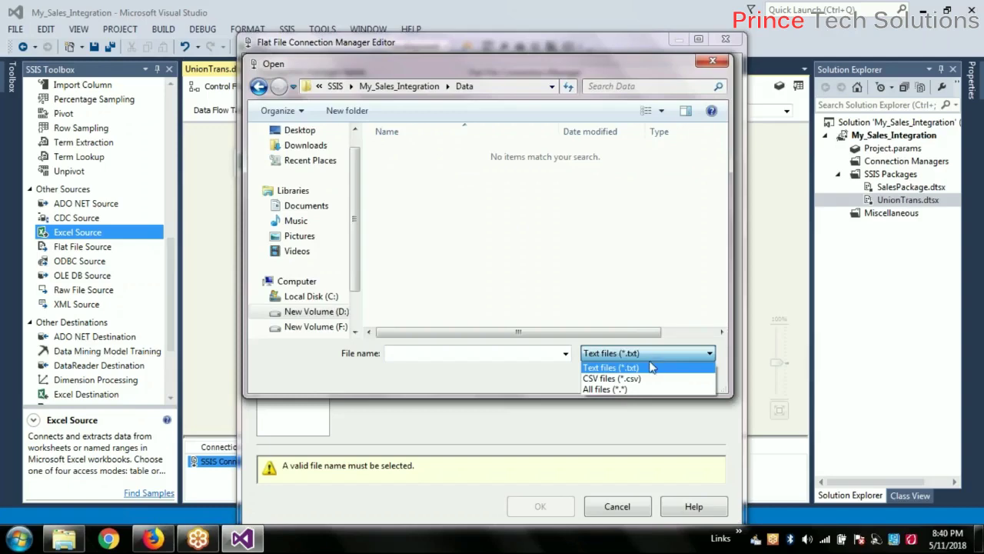
click(650, 378)
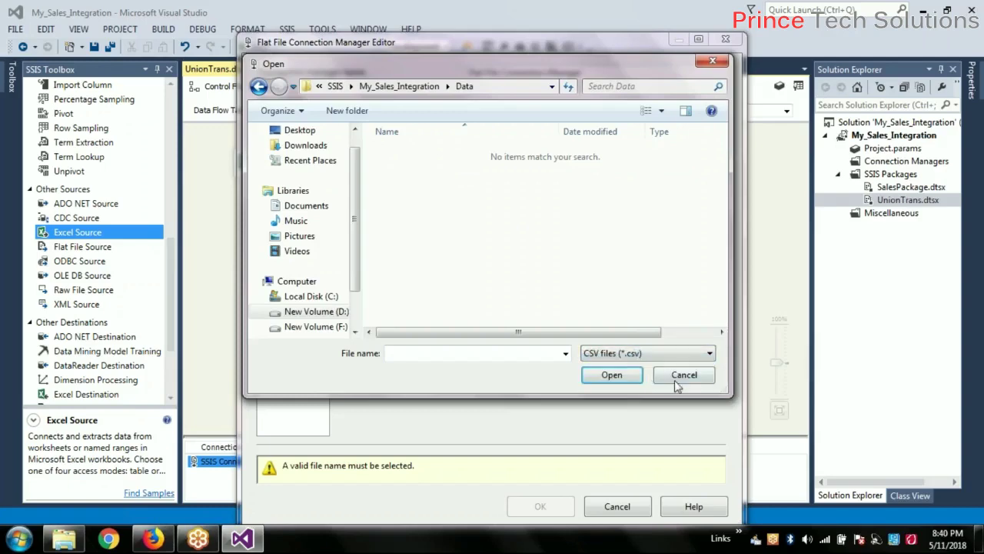
click(684, 374)
click(617, 506)
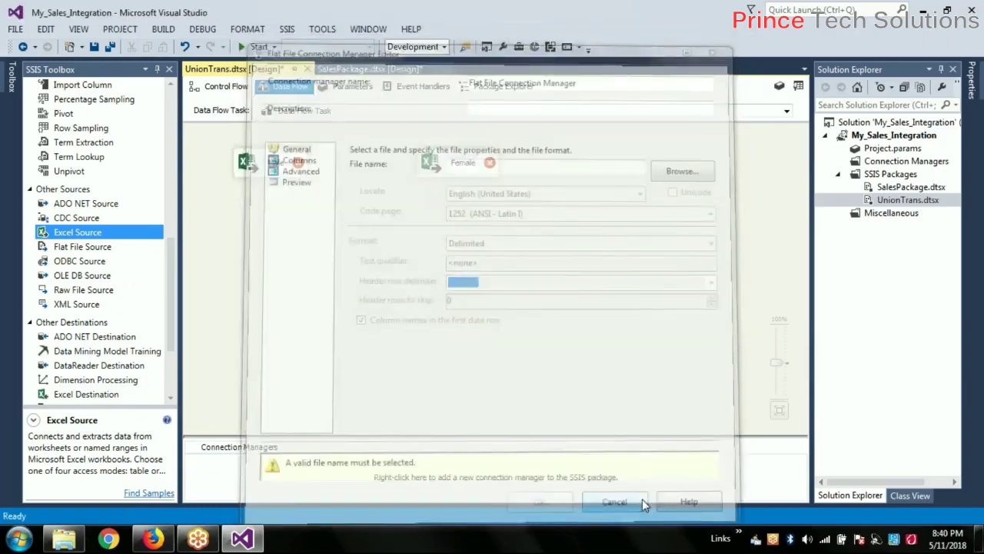
- Create a file connection manager of usage type Existing file for the Male Employee file in My_Sales_Integration\Data
right_click(262, 478)
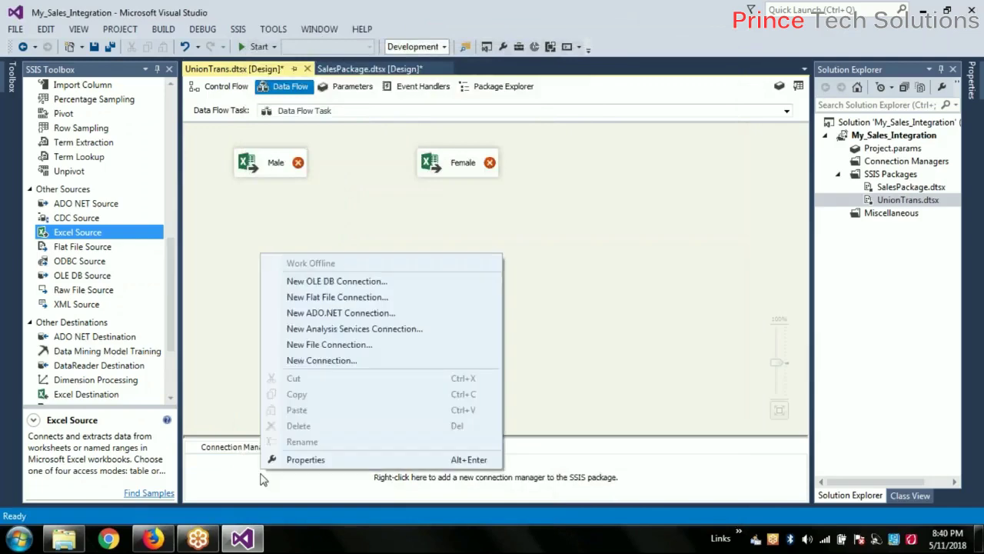
click(340, 347)
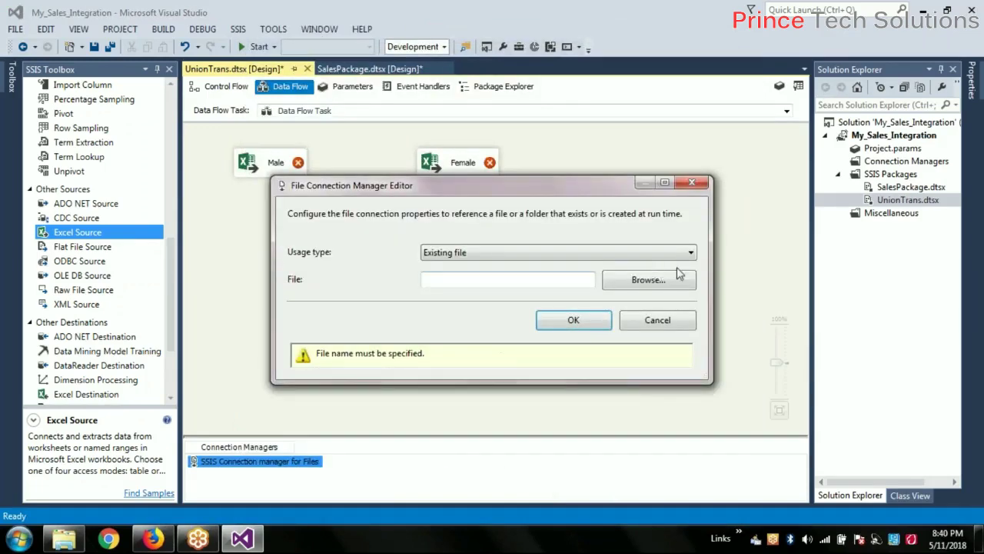
click(683, 285)
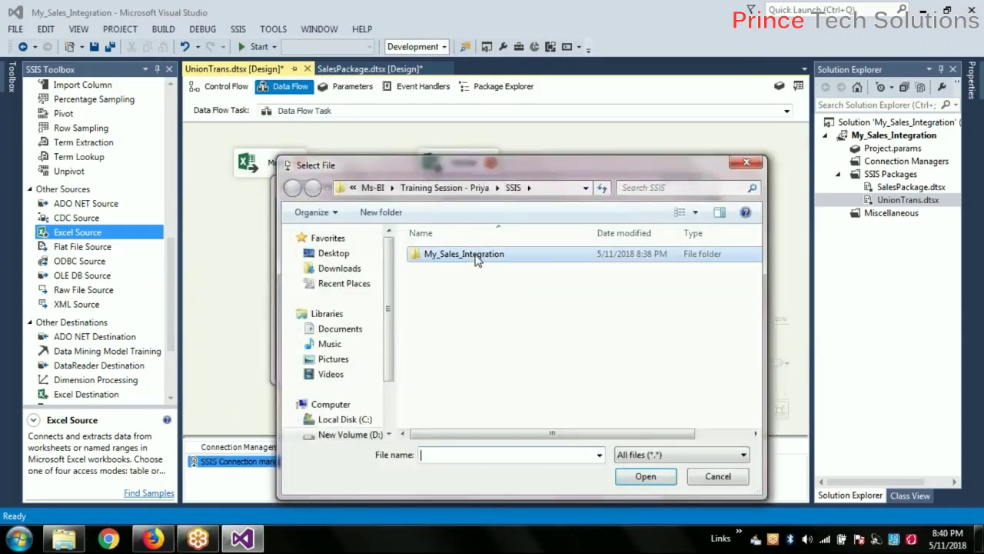
double_click(474, 259)
double_click(476, 260)
click(469, 258)
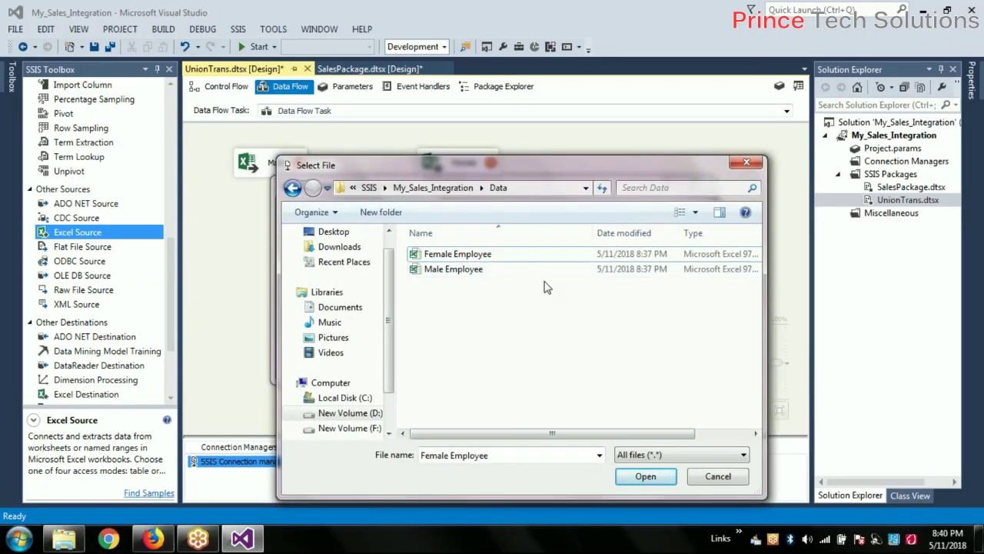
double_click(466, 270)
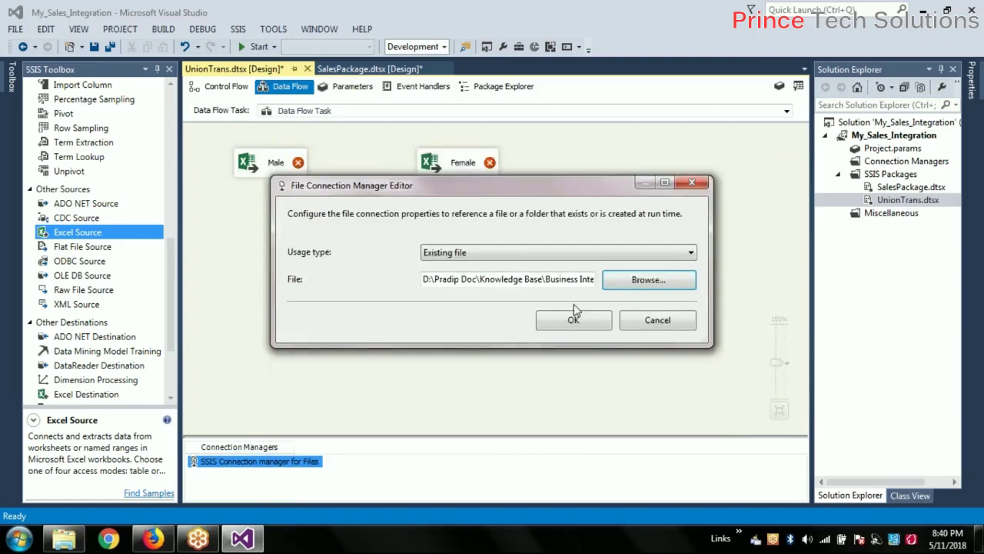
click(583, 321)
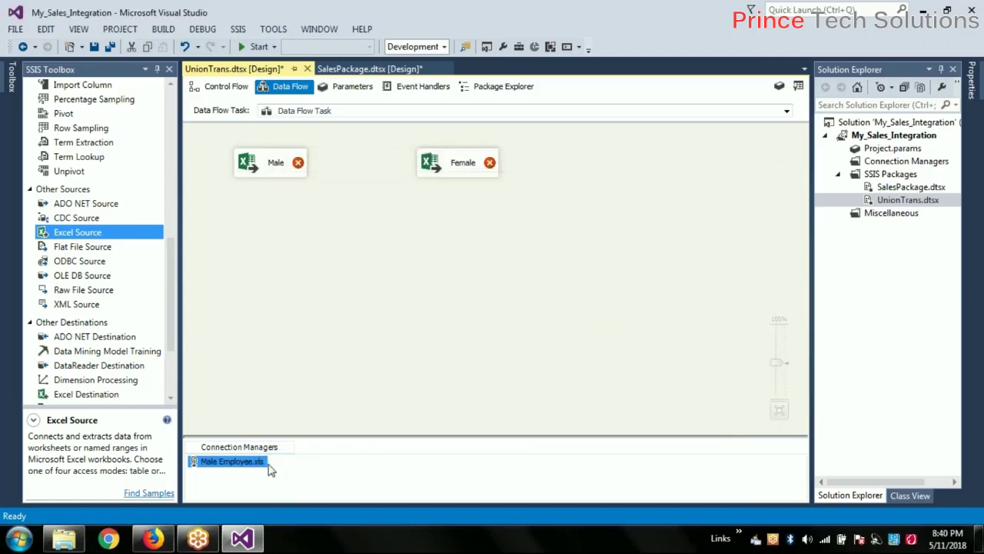
- Create another Existing file connection manager for the Female Employee file in the Data folder
right_click(324, 474)
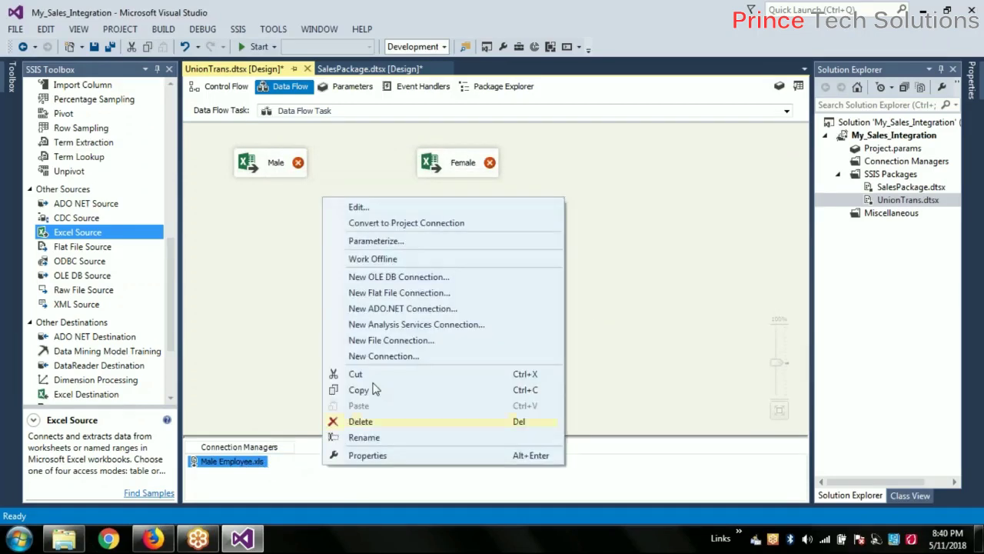
click(391, 343)
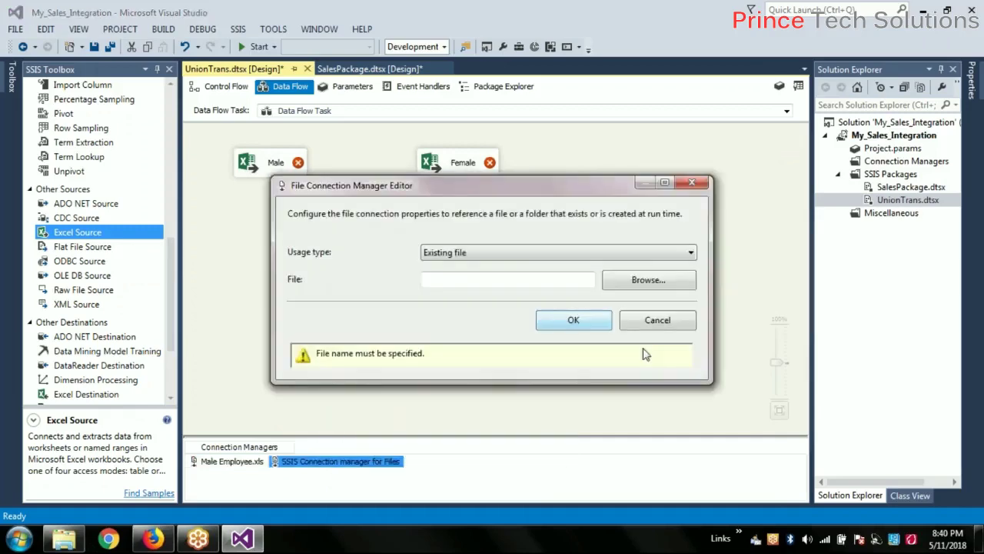
click(644, 280)
double_click(475, 262)
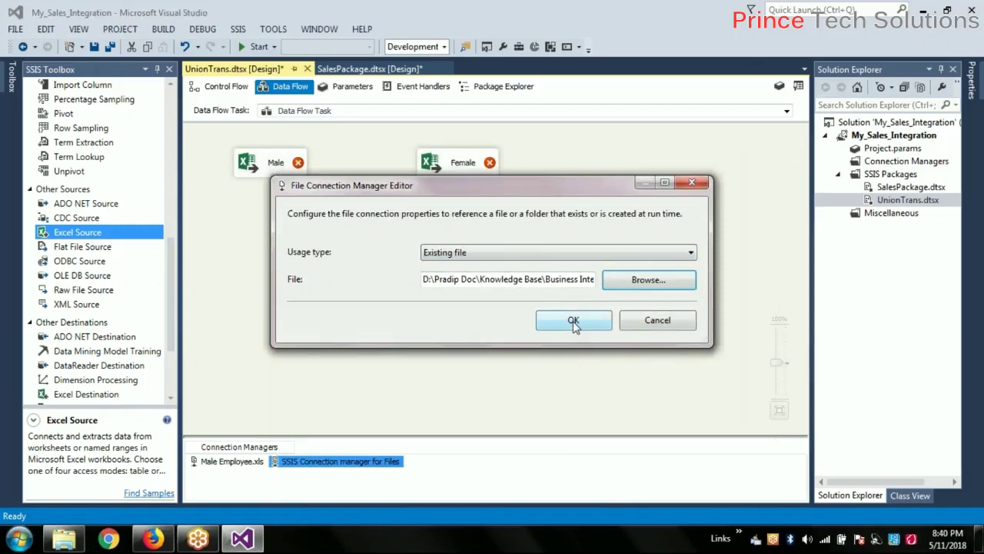
click(574, 322)
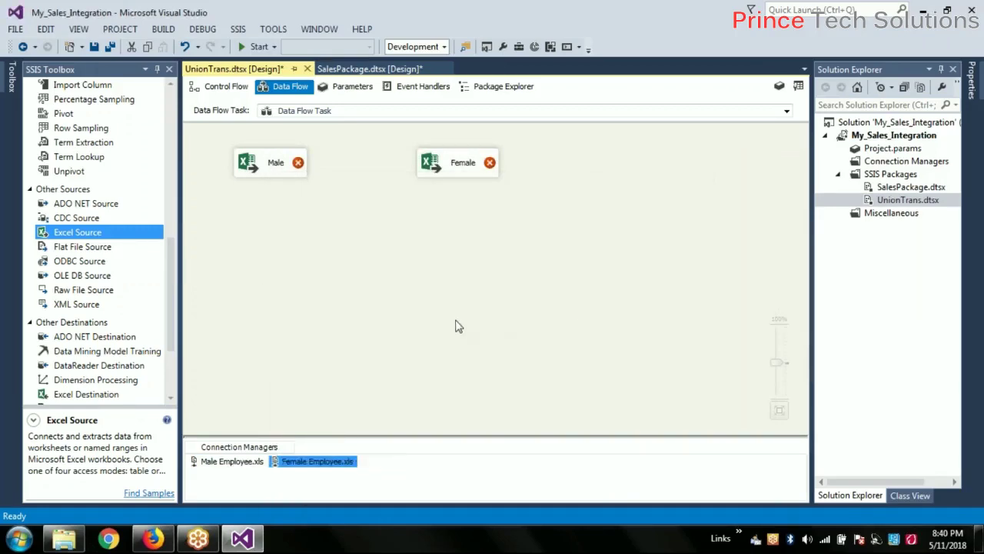
- Open the Male source for editing and check which Excel connection managers are available to it
double_click(261, 167)
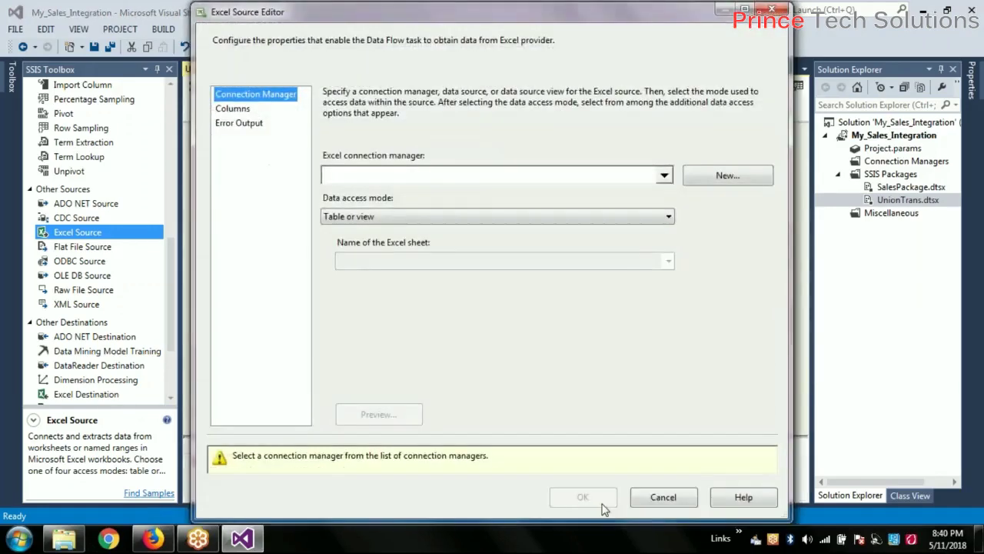
click(663, 176)
click(629, 330)
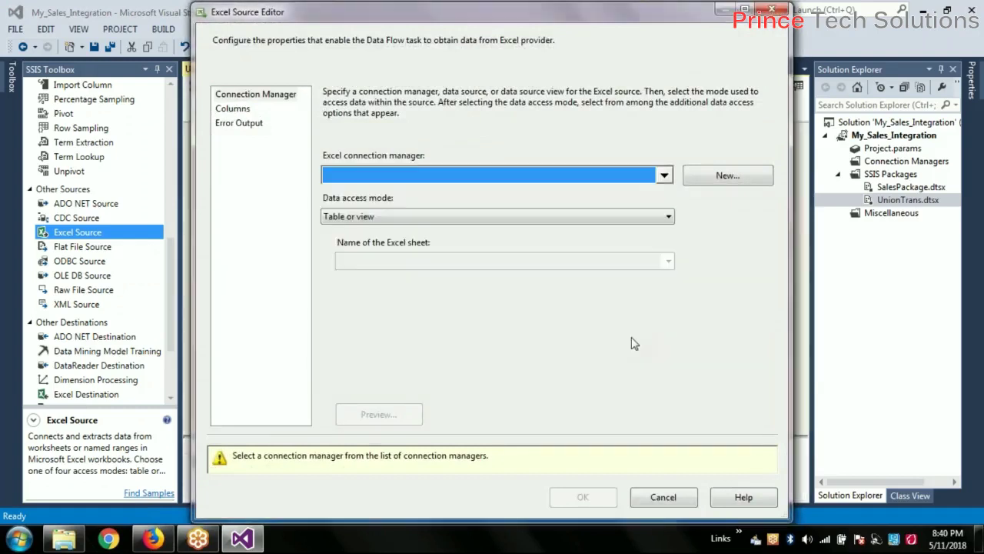
click(666, 181)
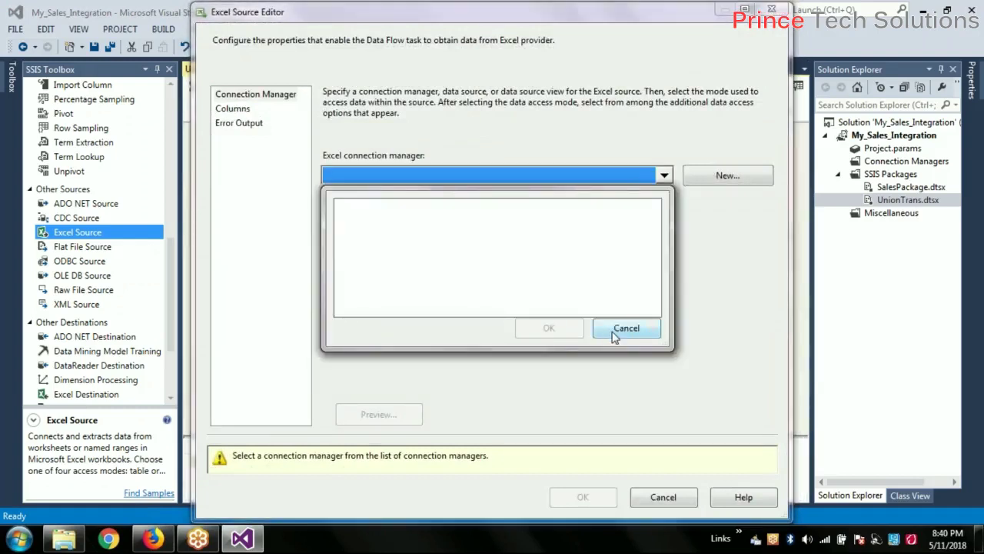
click(609, 330)
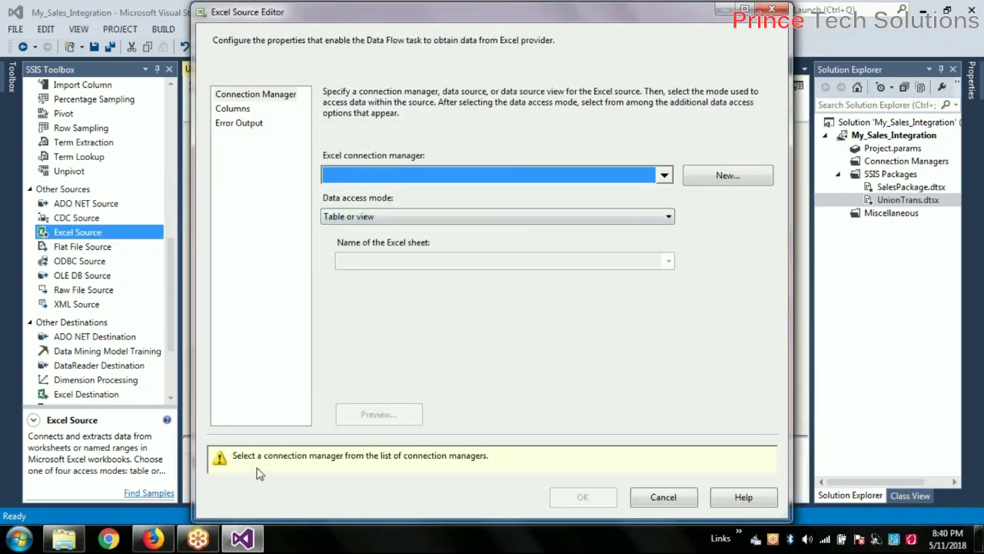
- Cancel the Excel source edit and rename the Male Employee.xls connection manager as Male_Con
click(650, 504)
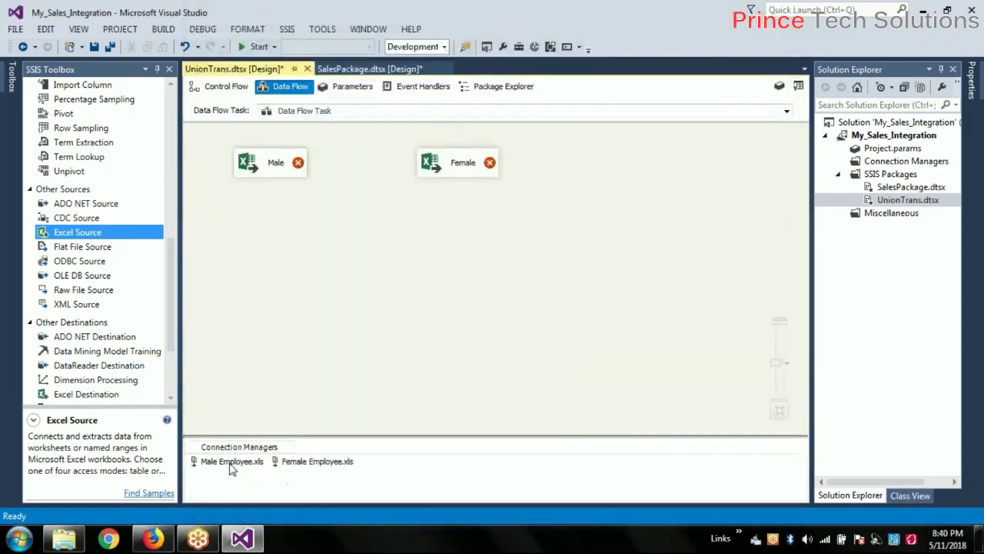
right_click(231, 466)
click(276, 432)
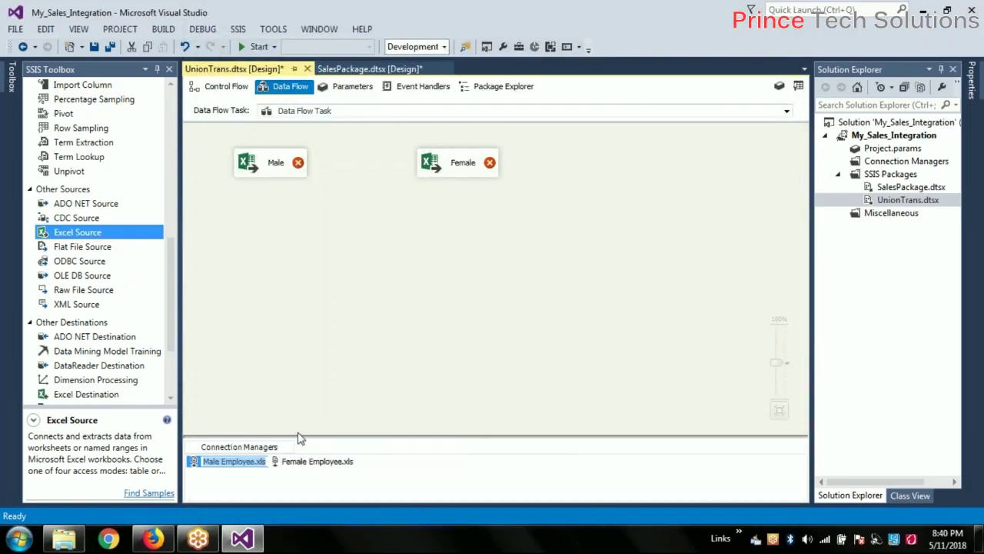
text(Male_Con)
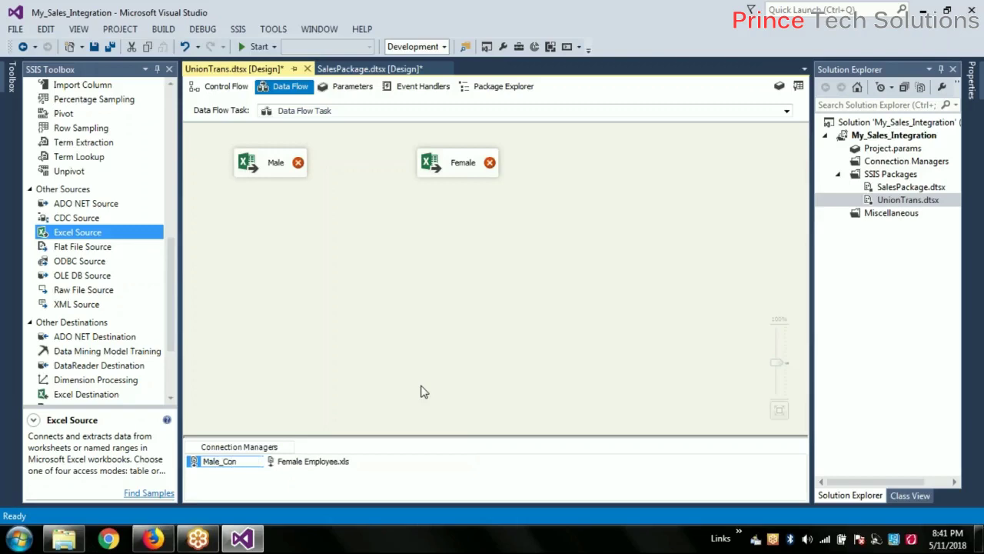
key(Return)
- Rename the Female Employee.xls connection manager as Female_Con
click(289, 461)
right_click(292, 472)
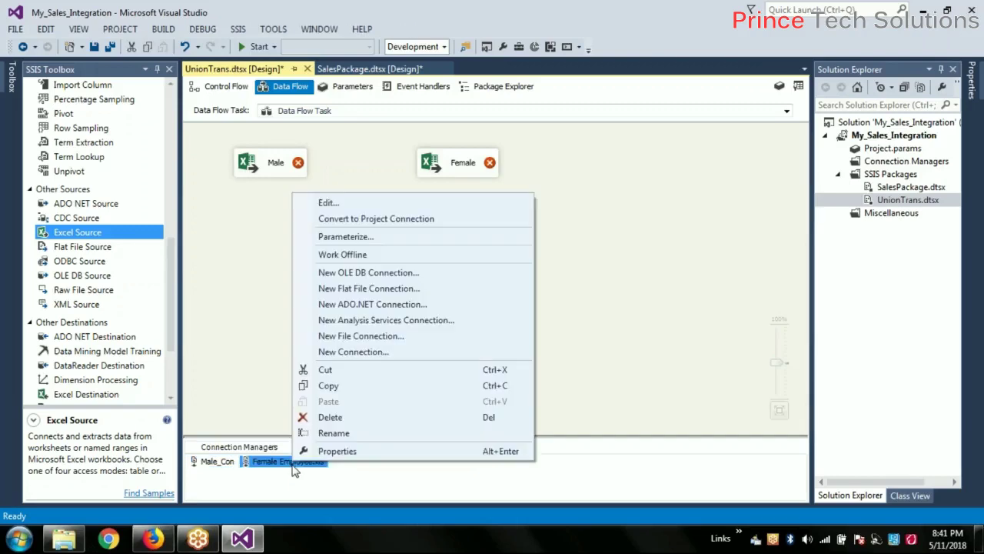
click(343, 435)
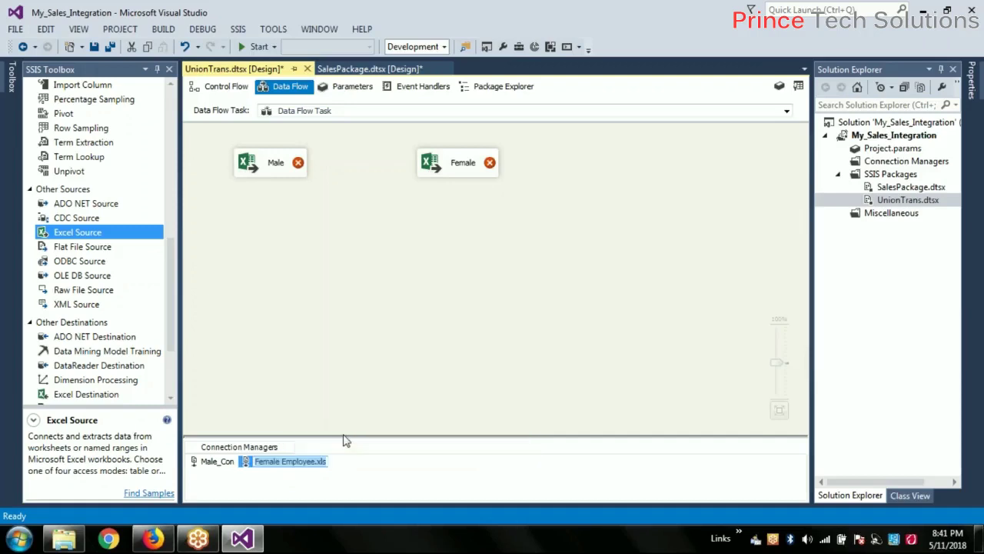
key(End)
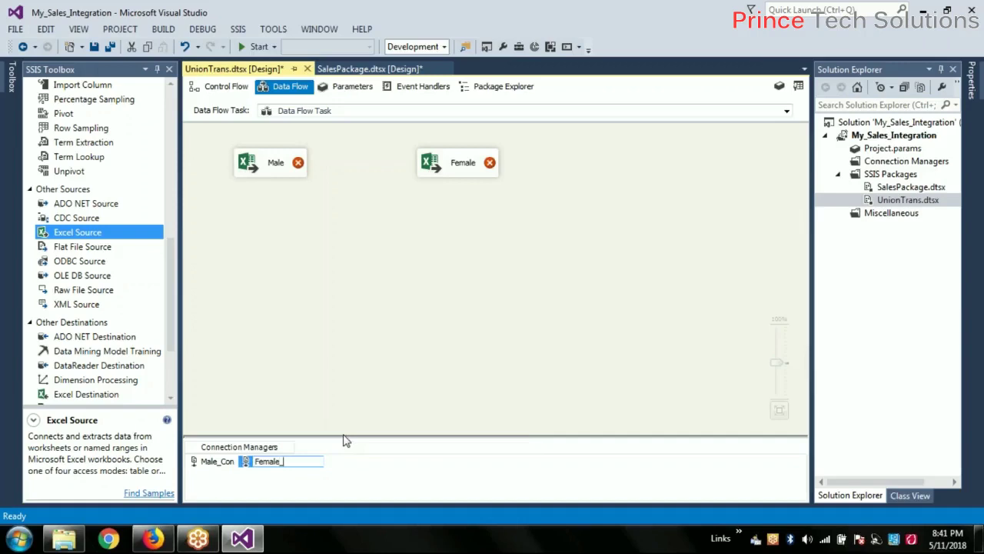
click(388, 355)
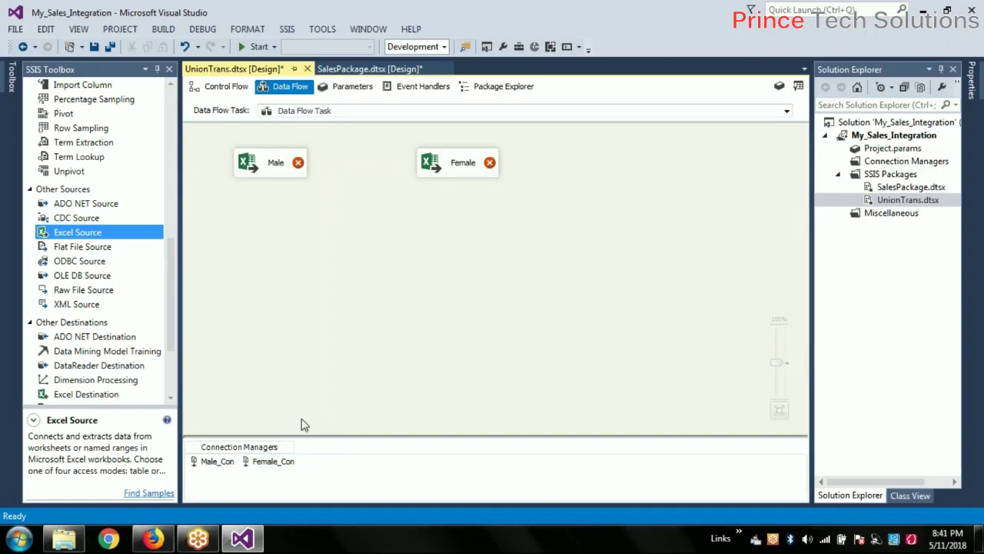
- Reopen the Male source for editing and look for the renamed connections among its available Excel connection managers
click(278, 170)
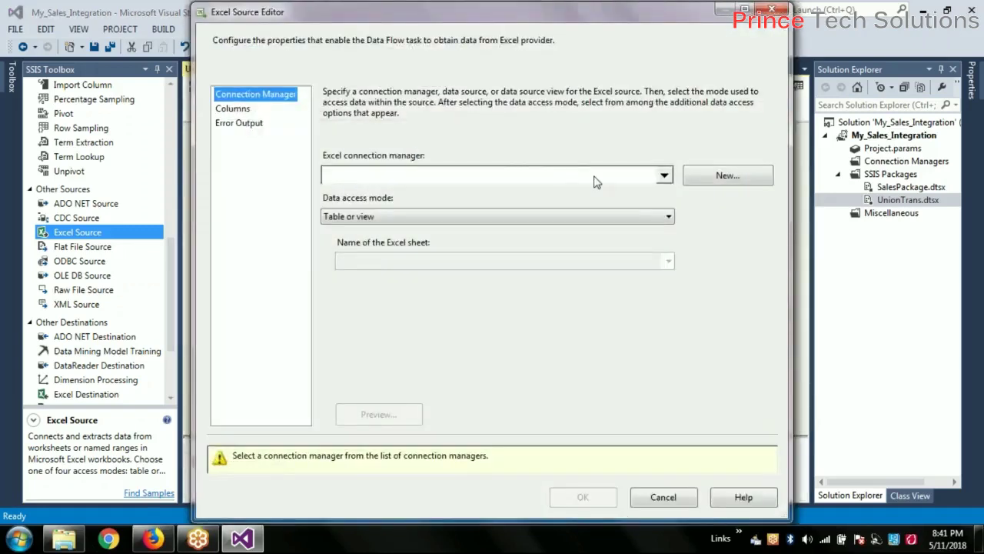
click(698, 182)
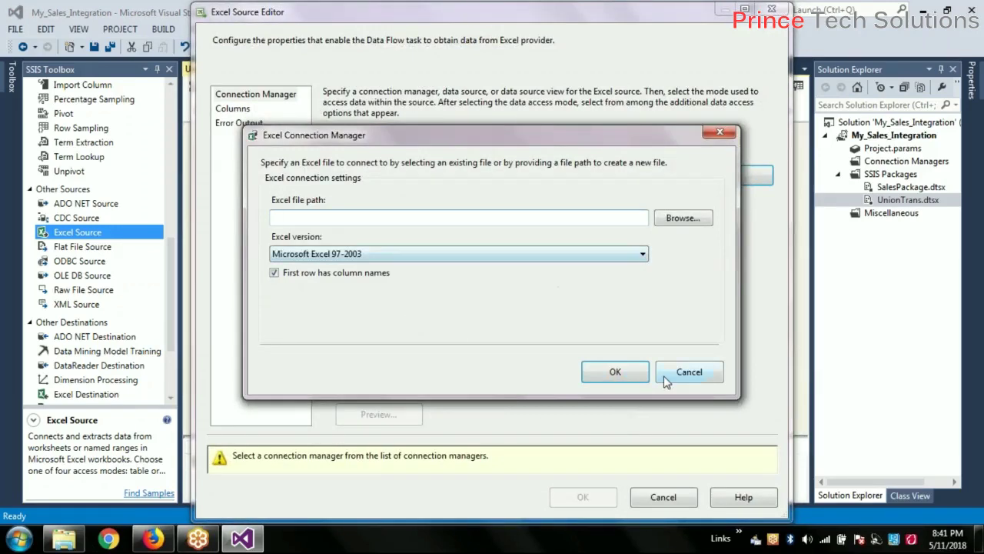
click(689, 374)
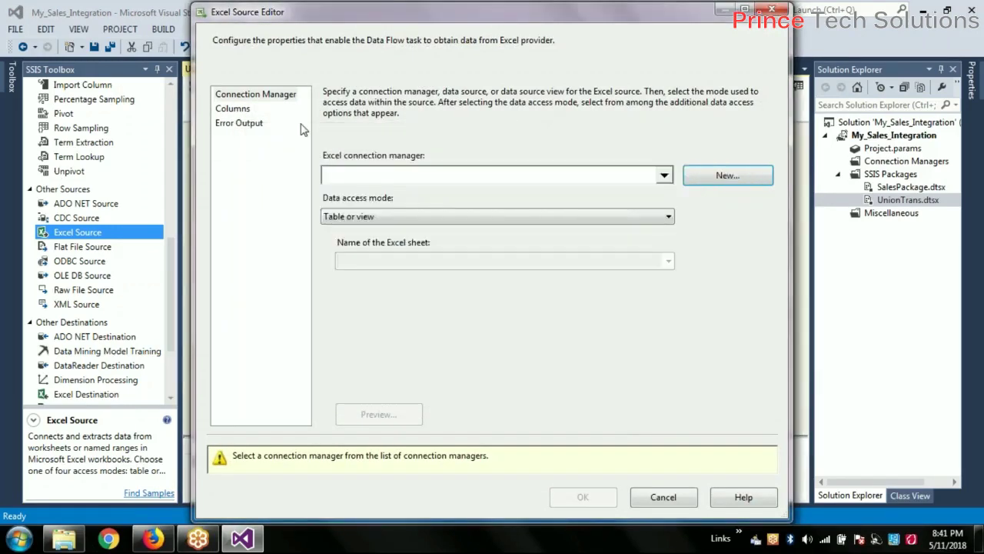
click(456, 175)
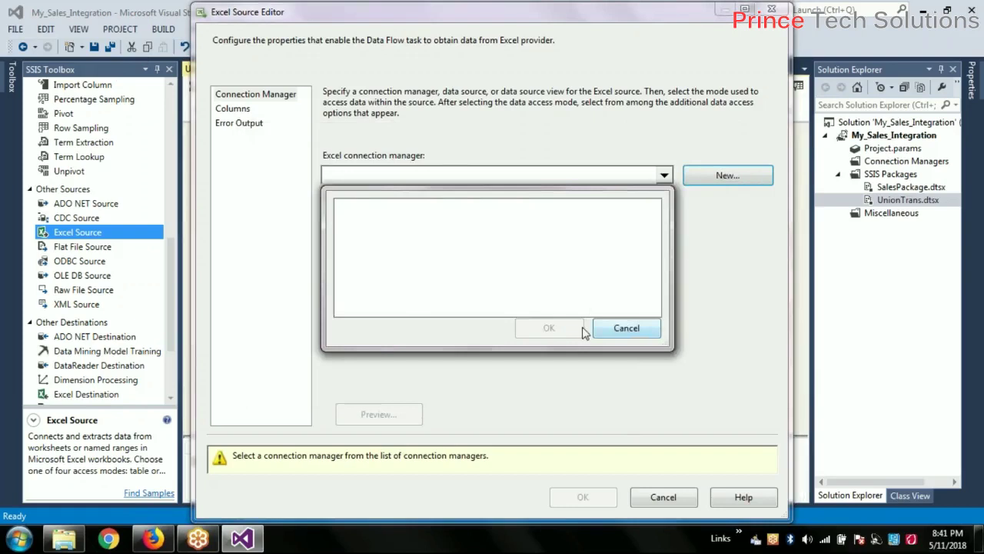
click(623, 331)
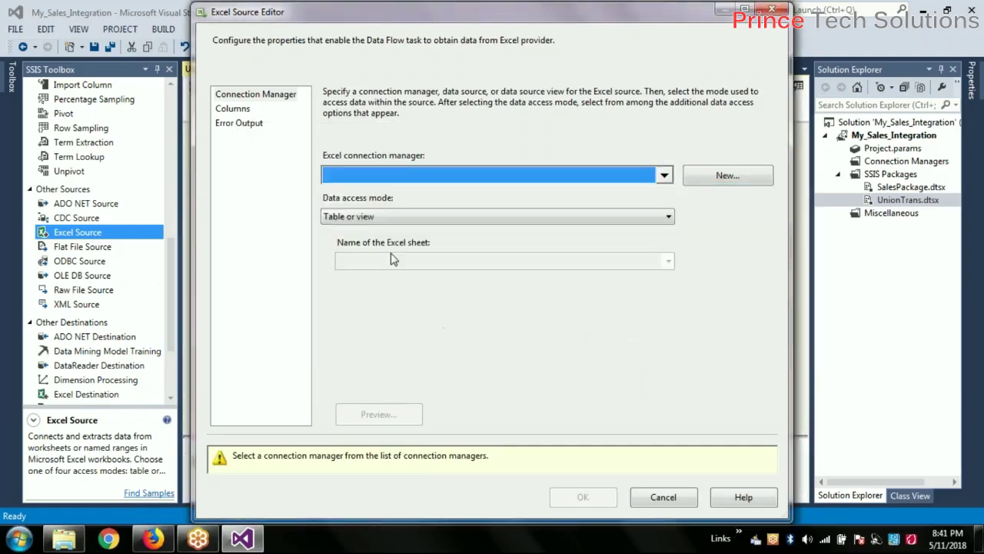
- Create an Excel connection manager for the Male source from the Male Employee file, using Microsoft Excel 97-2003 and first-row column names
click(728, 175)
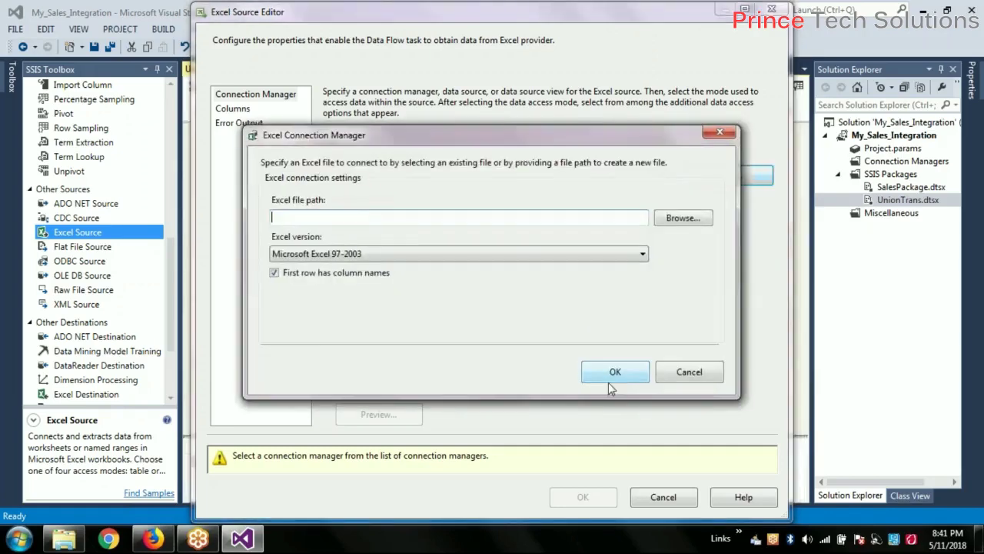
click(683, 218)
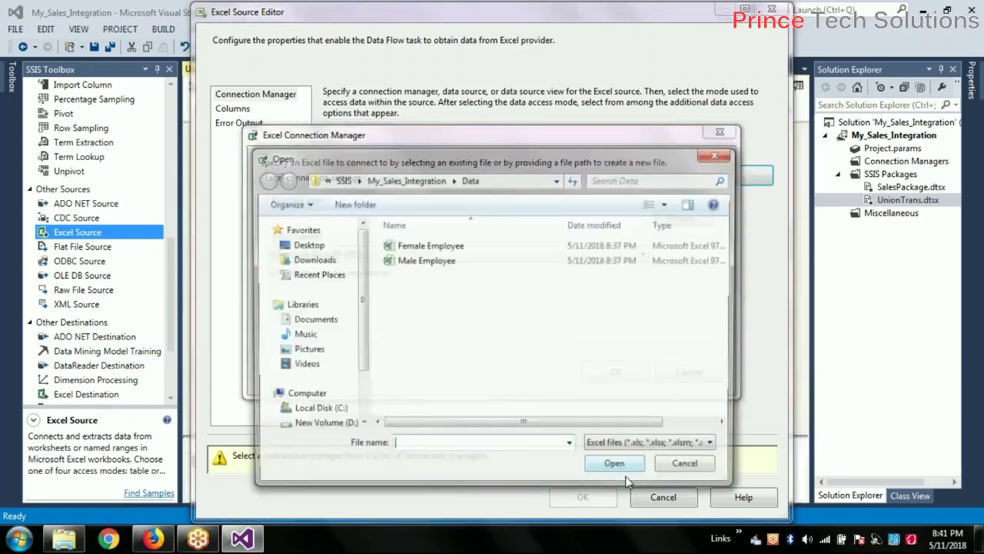
double_click(451, 261)
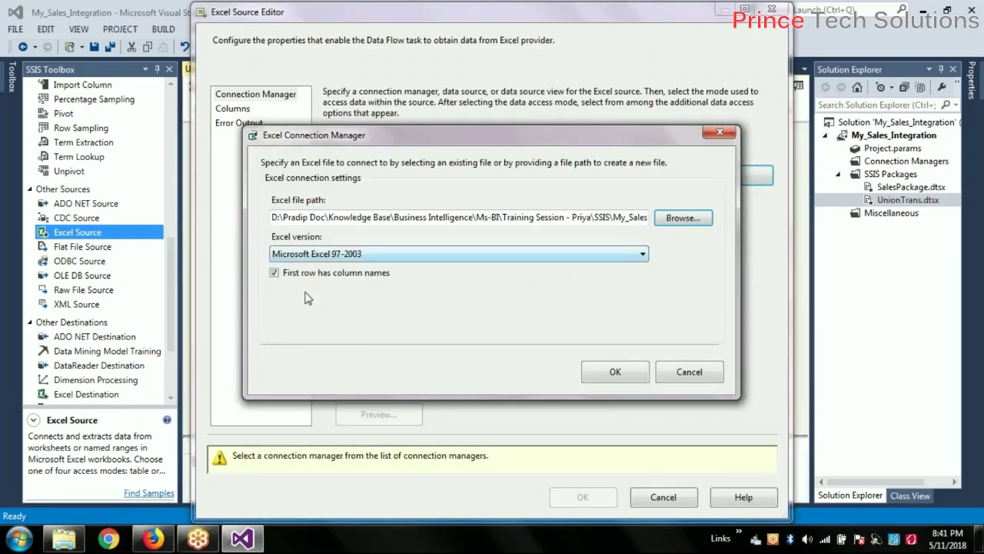
click(620, 377)
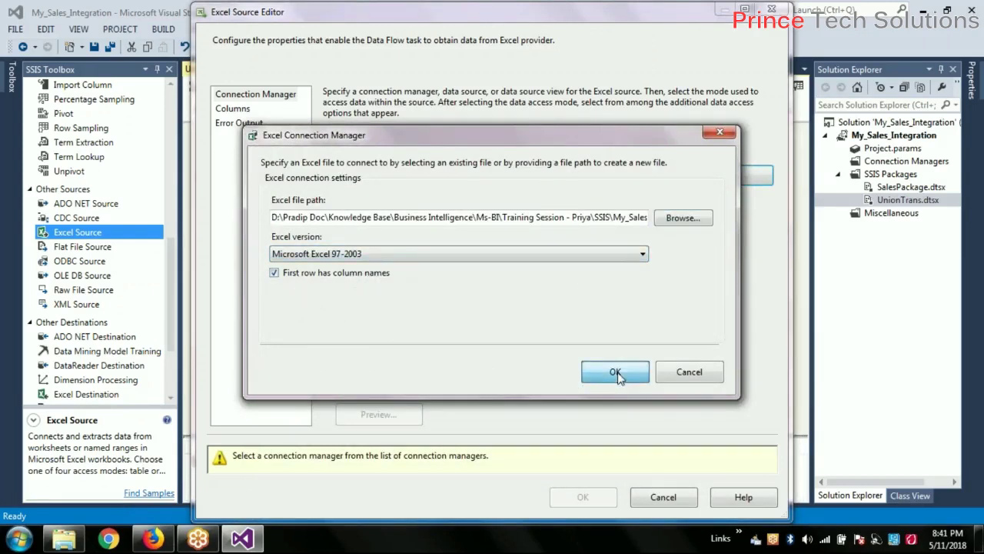
- Set the Male source to Table or view data access and select the Male$ sheet
click(566, 219)
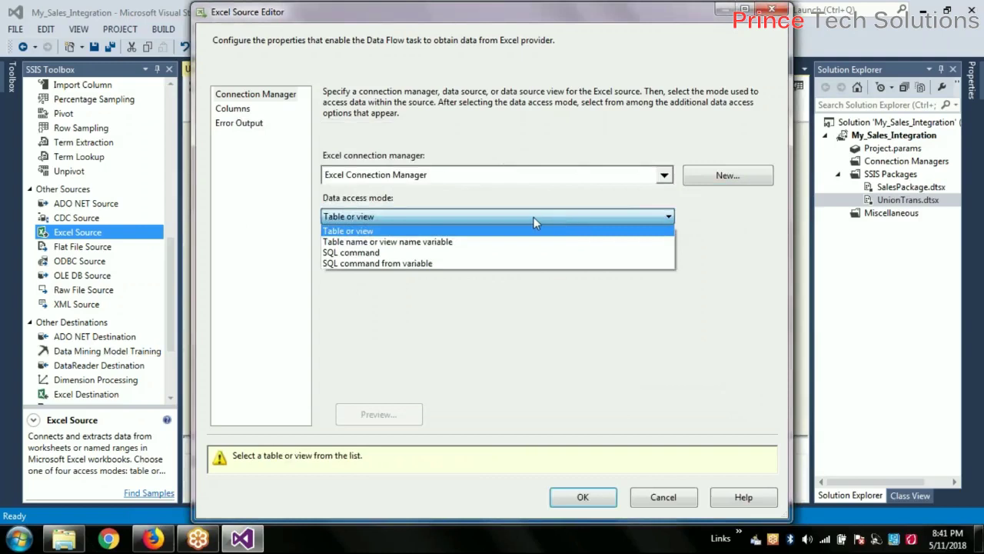
click(459, 234)
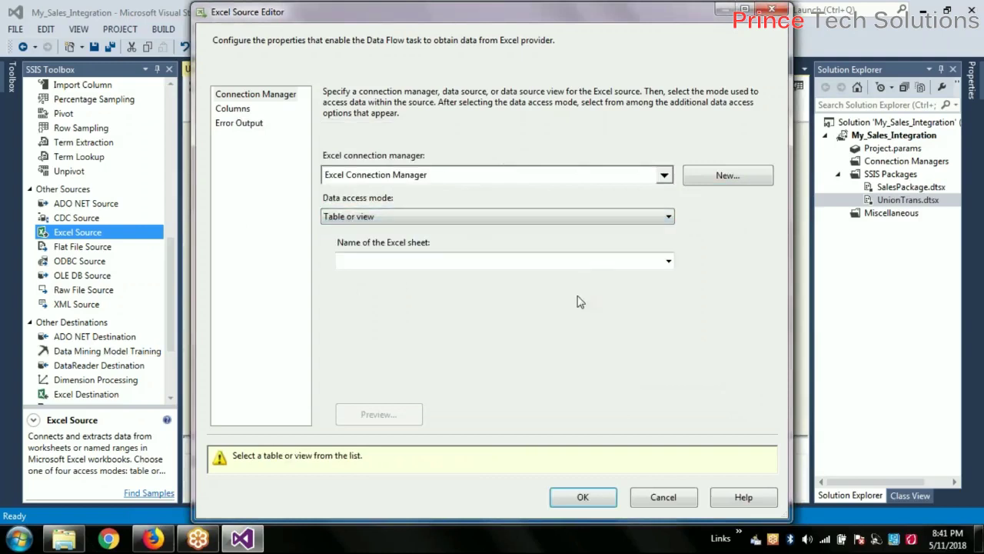
click(492, 262)
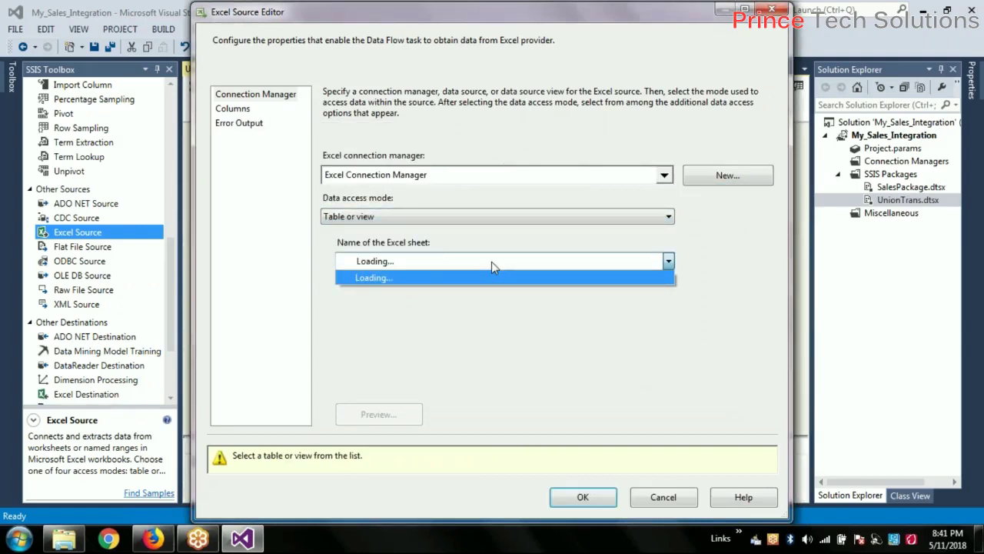
click(372, 277)
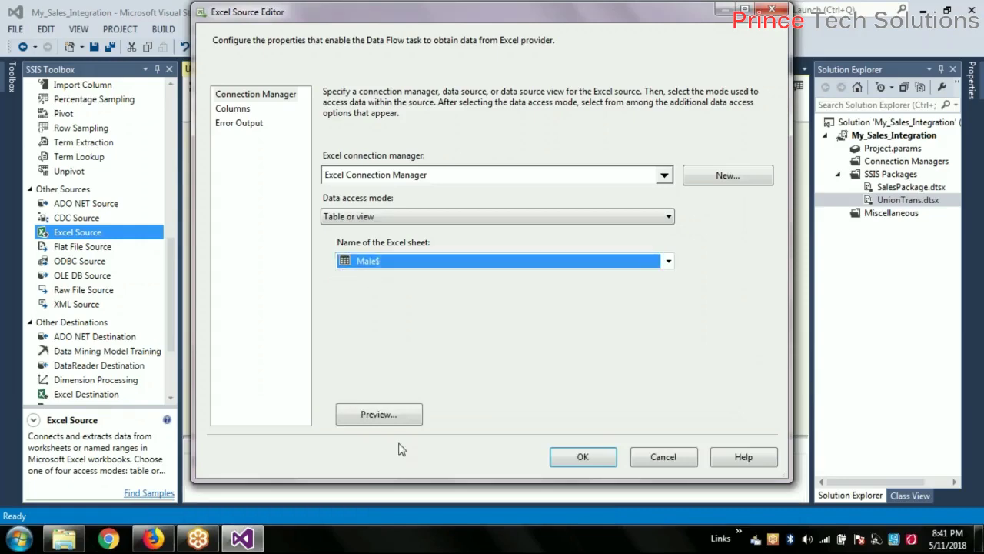
- Preview the Male$ sheet's rows down to the end and confirm the Male source's settings
click(378, 415)
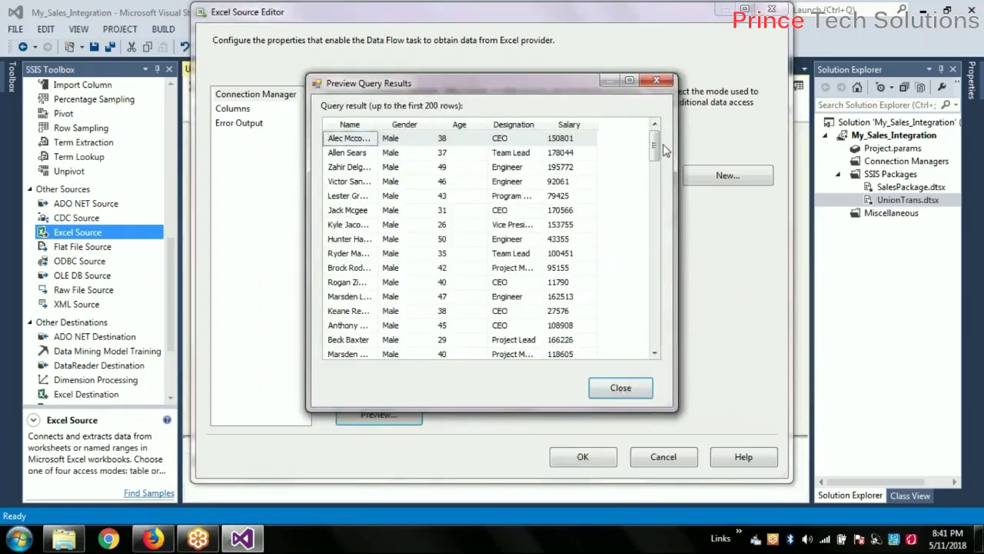
drag(659, 148, 655, 332)
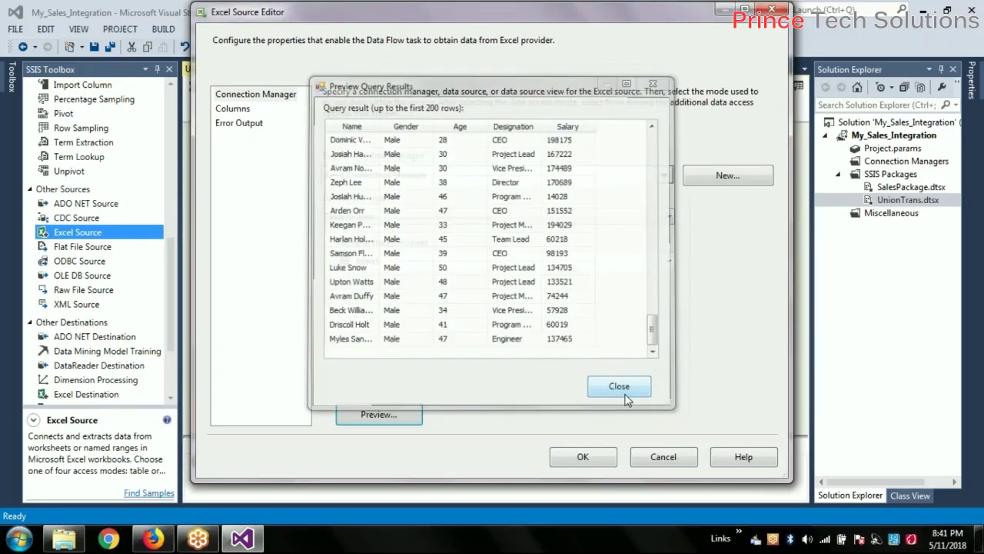
click(621, 388)
click(583, 457)
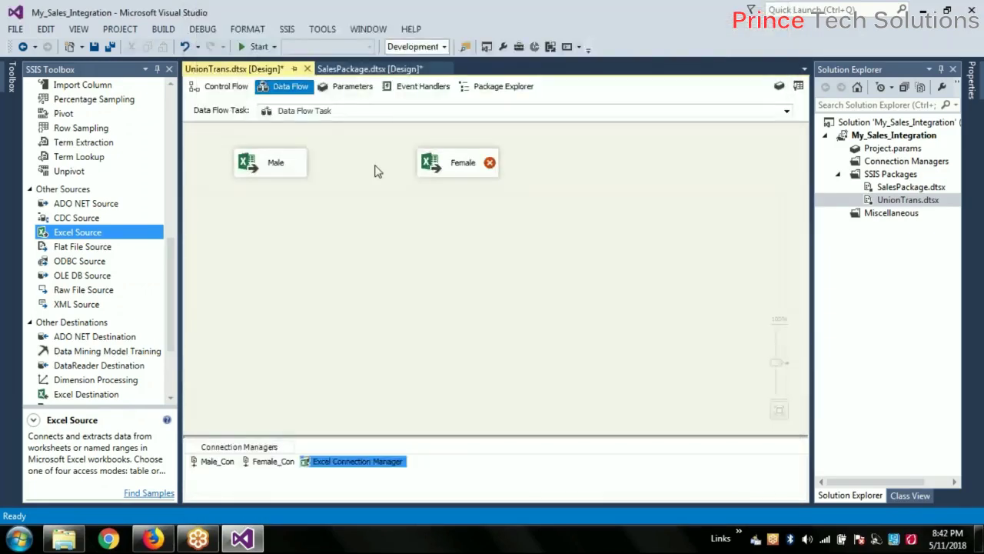
- Delete the Female_Con and Male_Con file connection managers
click(219, 463)
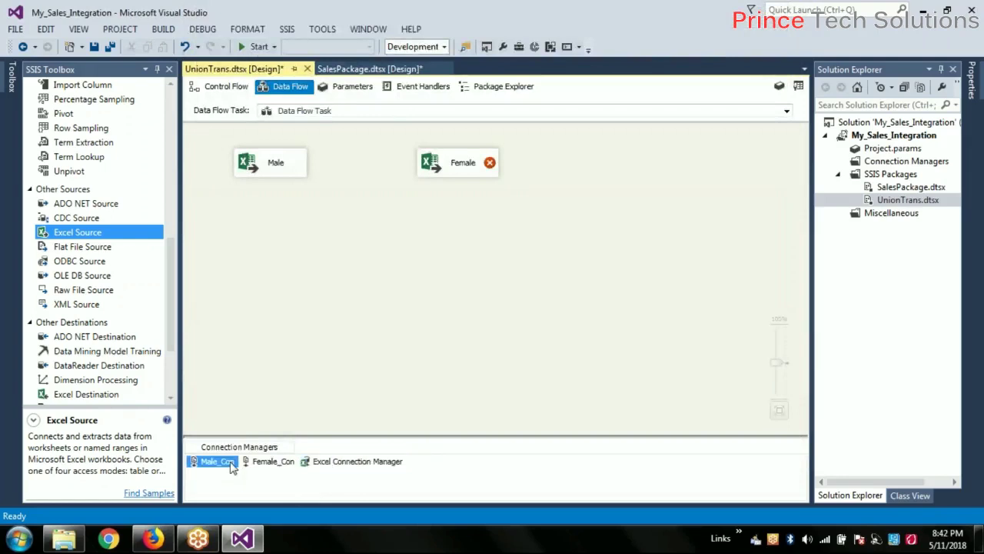
click(267, 465)
key(Delete)
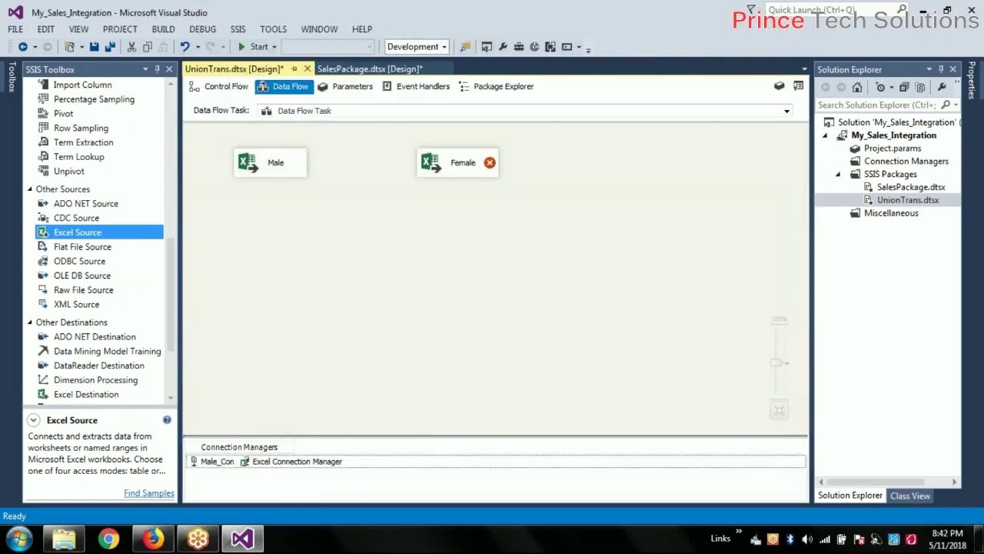
click(216, 463)
key(Delete)
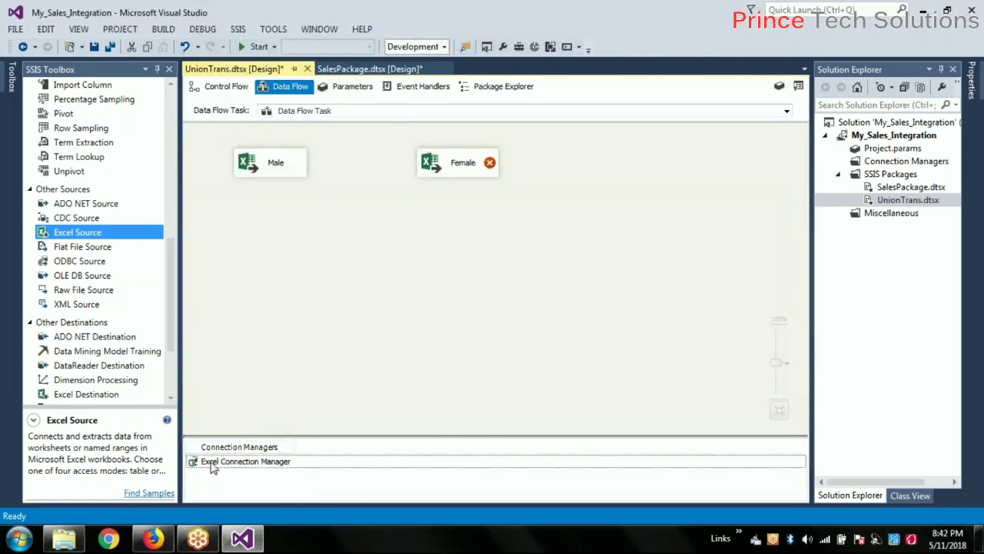
- Open the Female source for editing and create a Microsoft Excel 97-2003 connection manager from the Female Employee file with first-row column names
double_click(437, 163)
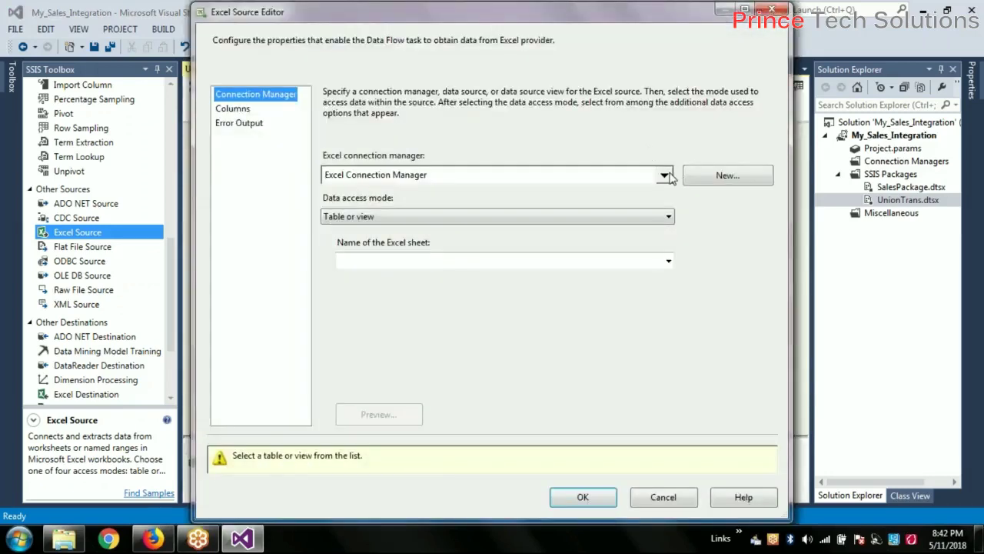
click(723, 177)
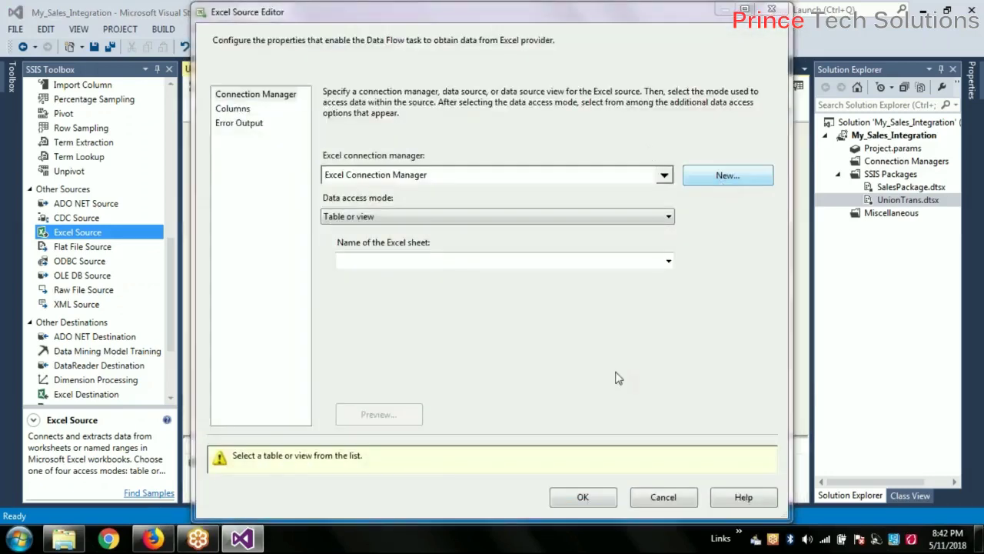
click(682, 220)
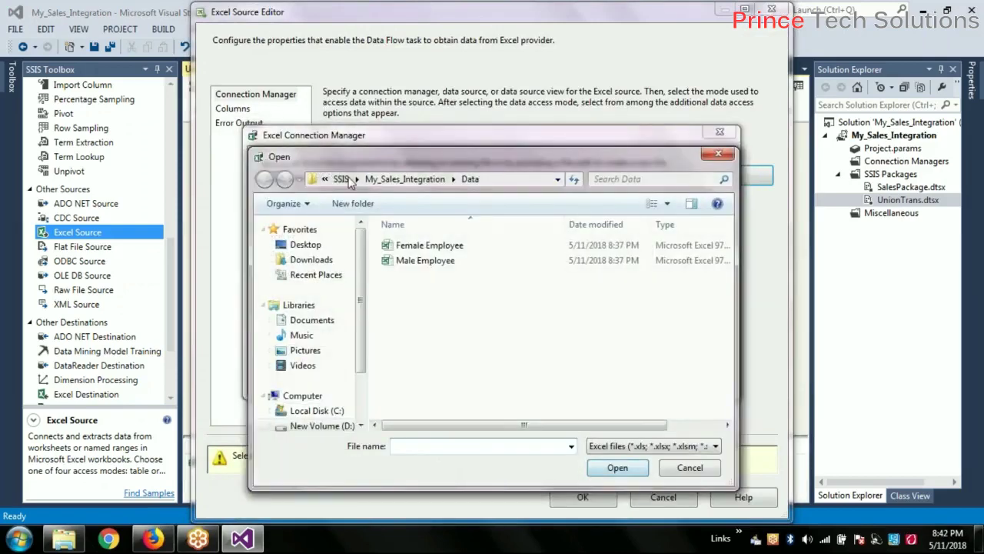
double_click(409, 246)
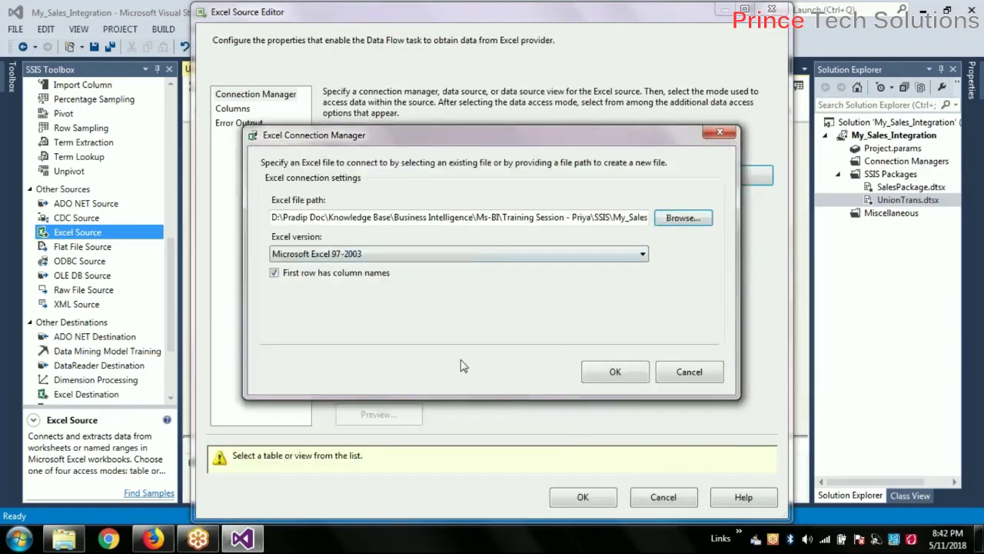
click(619, 373)
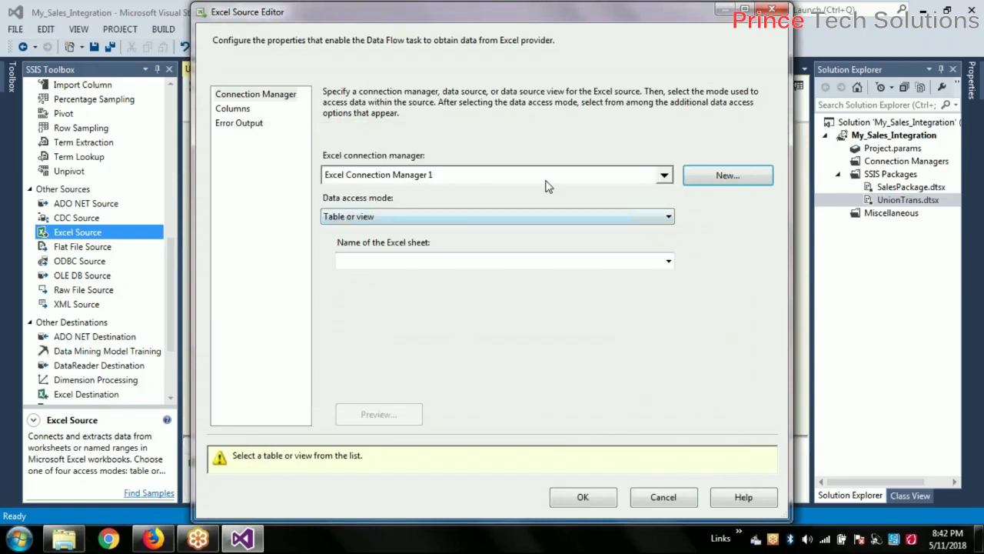
- Set the Female source to Table or view data access and select the Female$ sheet
click(506, 223)
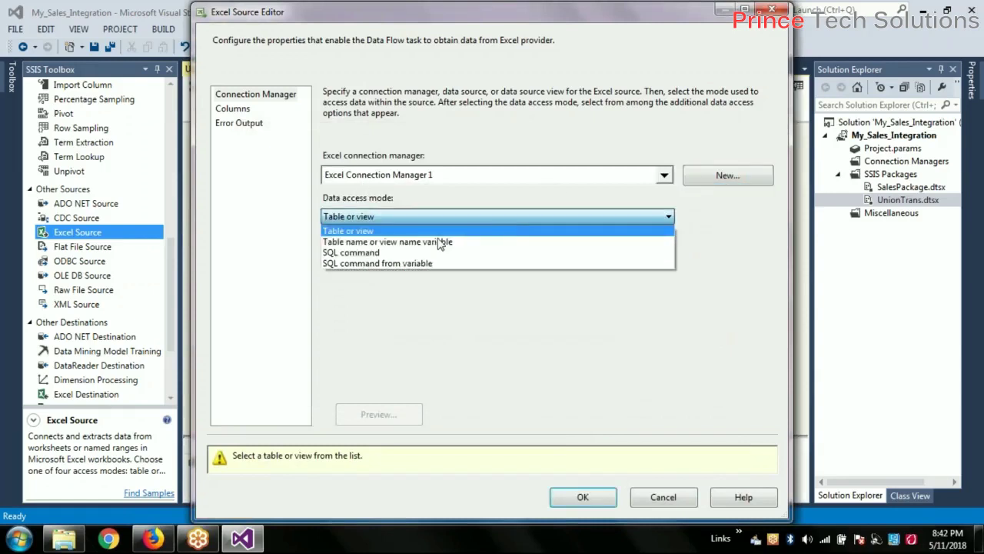
click(401, 240)
click(399, 220)
click(392, 234)
click(510, 263)
click(388, 277)
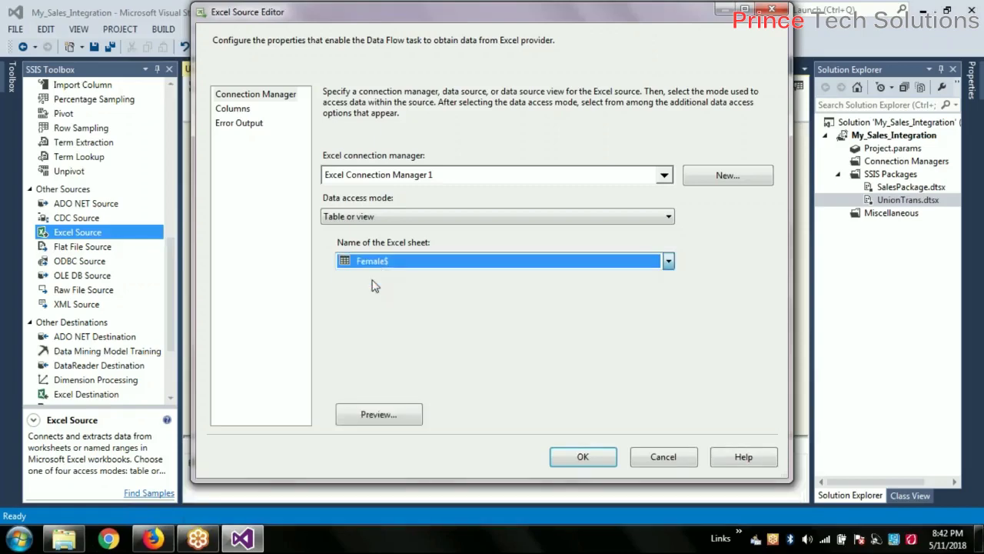
- Preview the Female$ sheet's rows with the Name column widened, and close the preview
click(377, 414)
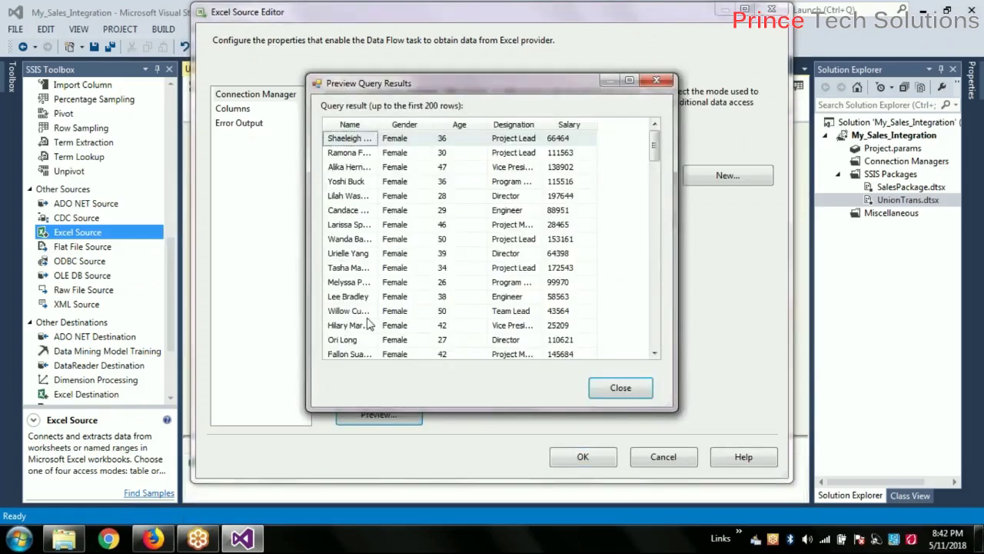
click(381, 138)
click(617, 390)
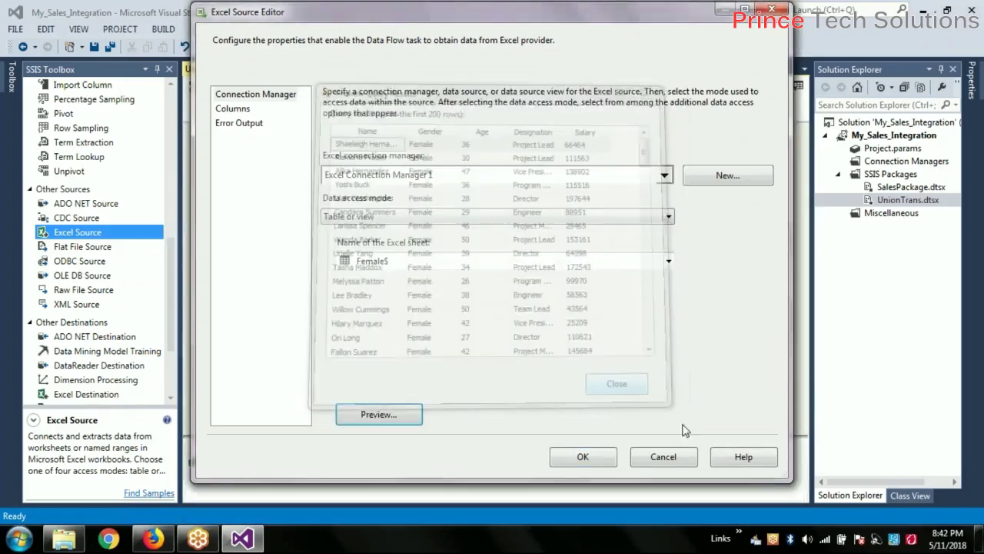
- Apply the Female source's settings, then reopen its editor to preview the Female$ sheet's rows and close it again
click(586, 457)
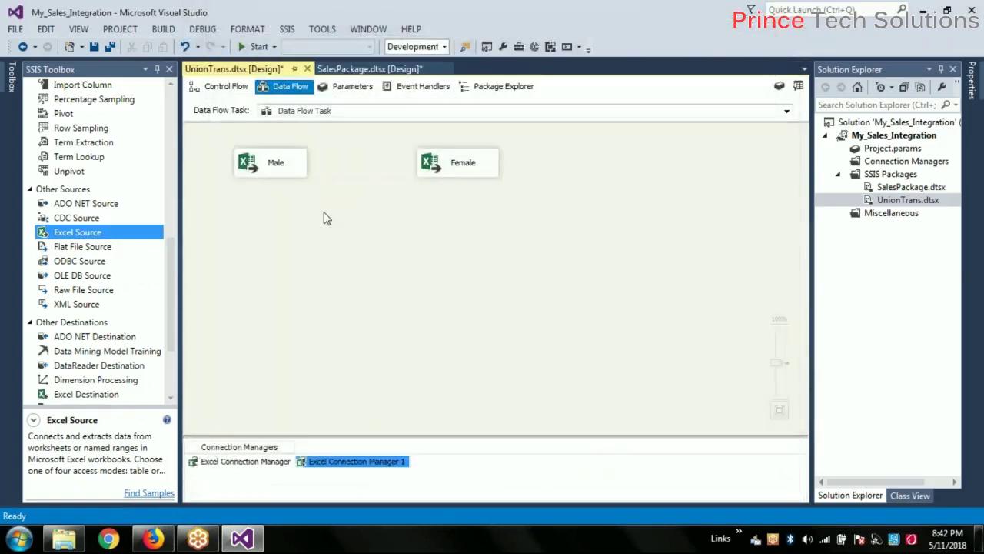
double_click(431, 165)
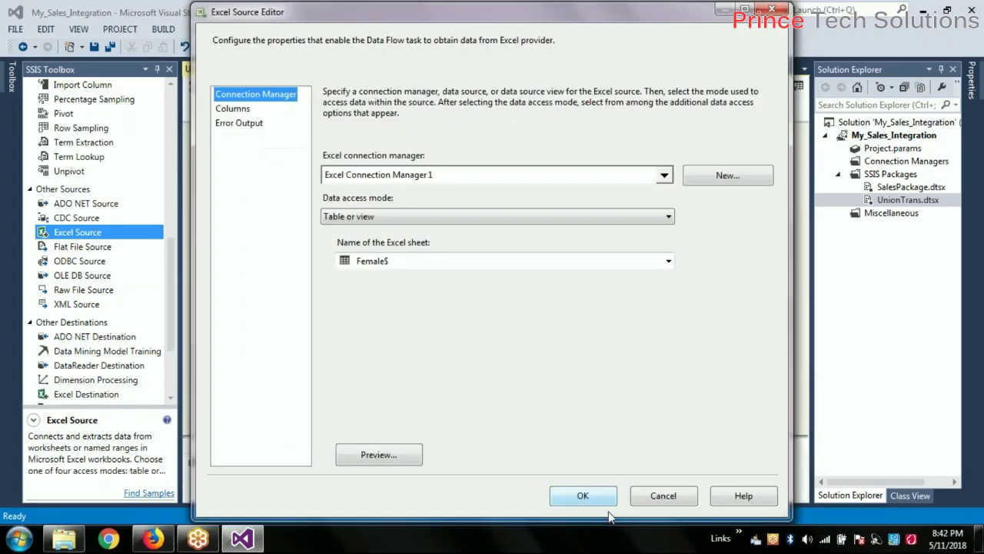
click(369, 455)
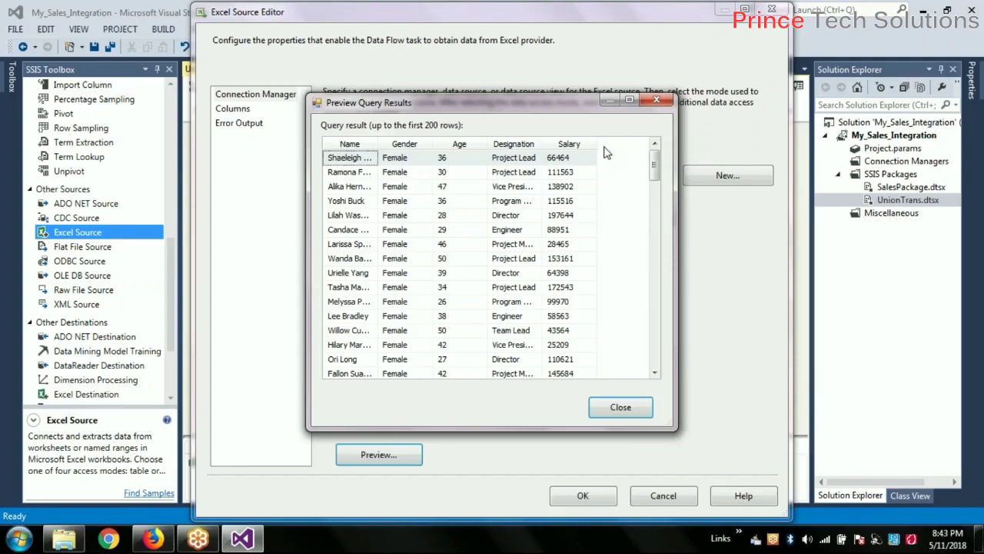
click(617, 409)
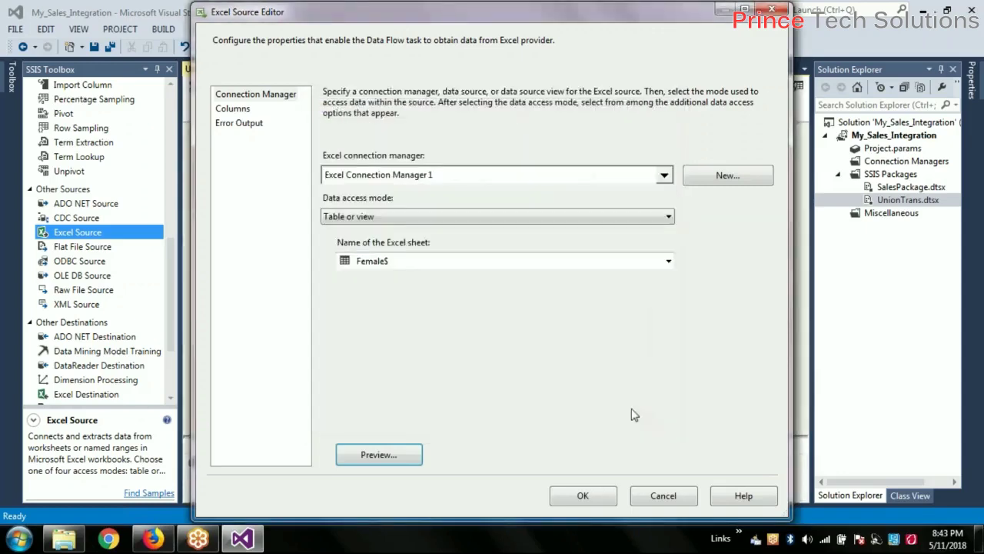
click(588, 498)
- Rename the Male source's Excel connection manager as MaleCon
click(226, 462)
right_click(226, 462)
click(271, 427)
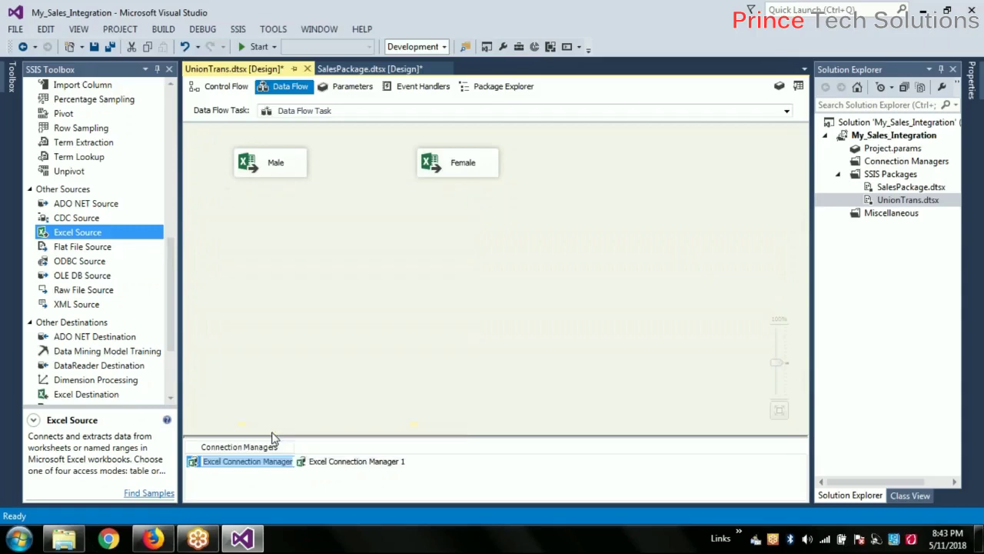
text(MaleCon)
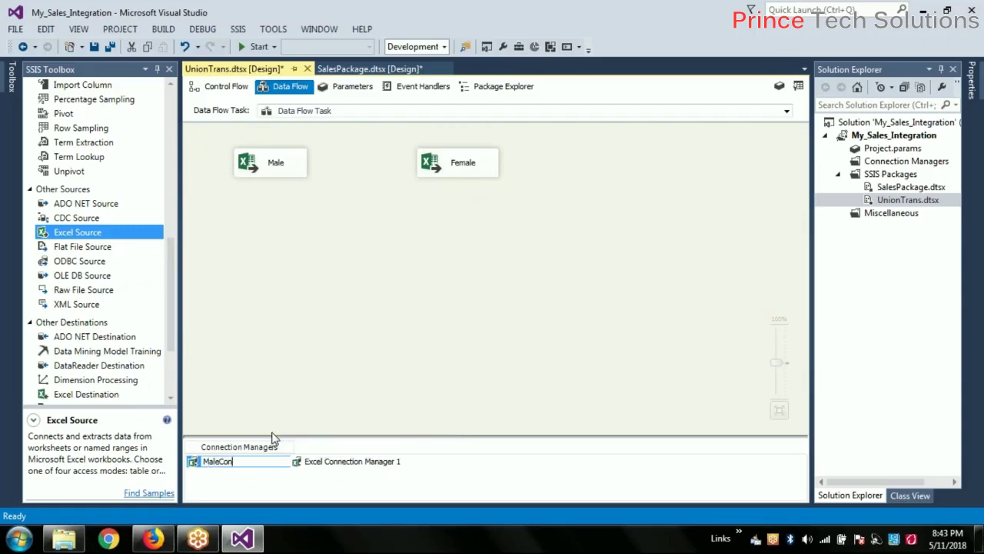
- Rename Excel Connection Manager 1 as FemaleConExcel
click(311, 463)
right_click(312, 463)
click(358, 435)
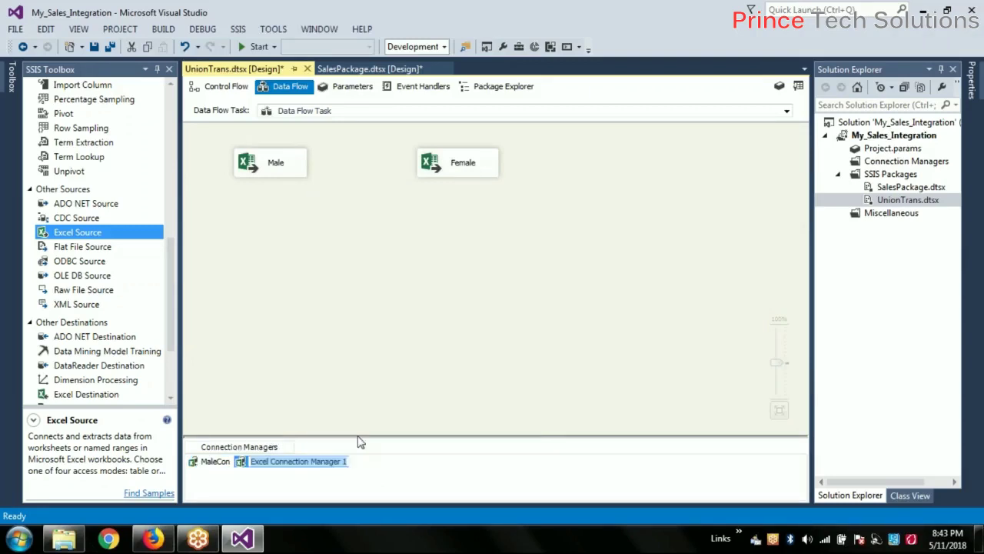
text(FemaleConExcel)
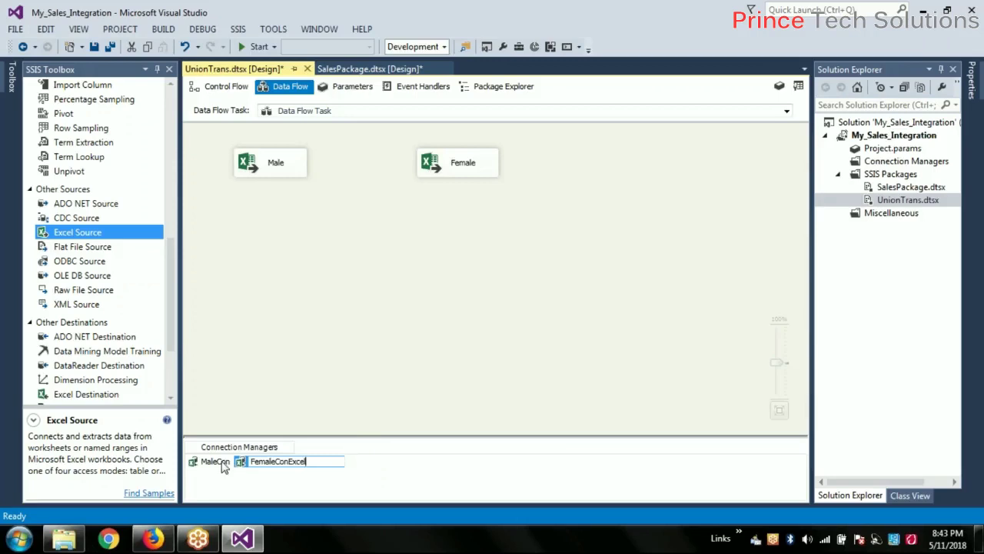
- Extend the MaleCon connection manager's name to MaleConExcel and save the UnionTrans package
click(218, 462)
right_click(217, 462)
click(258, 431)
key(End)
text(Excel)
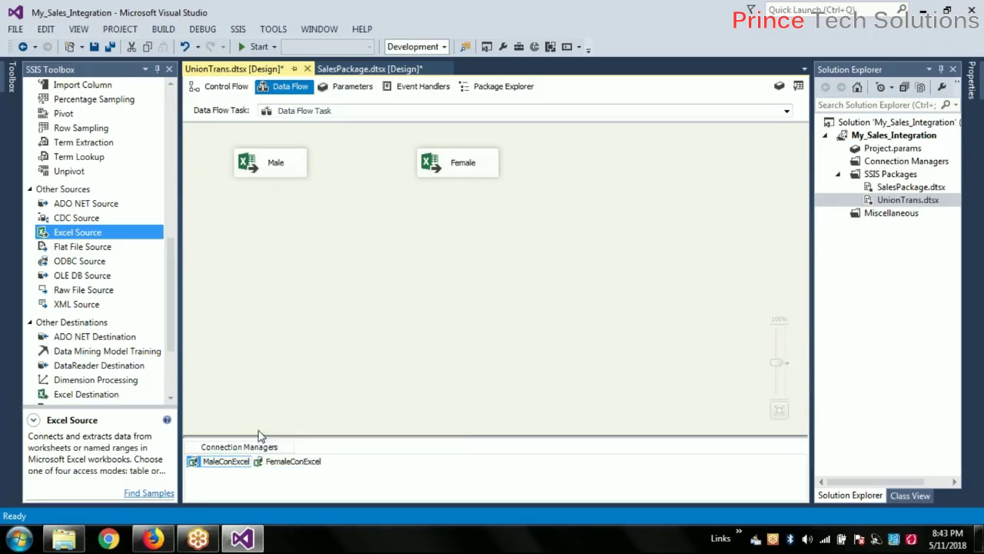
click(399, 367)
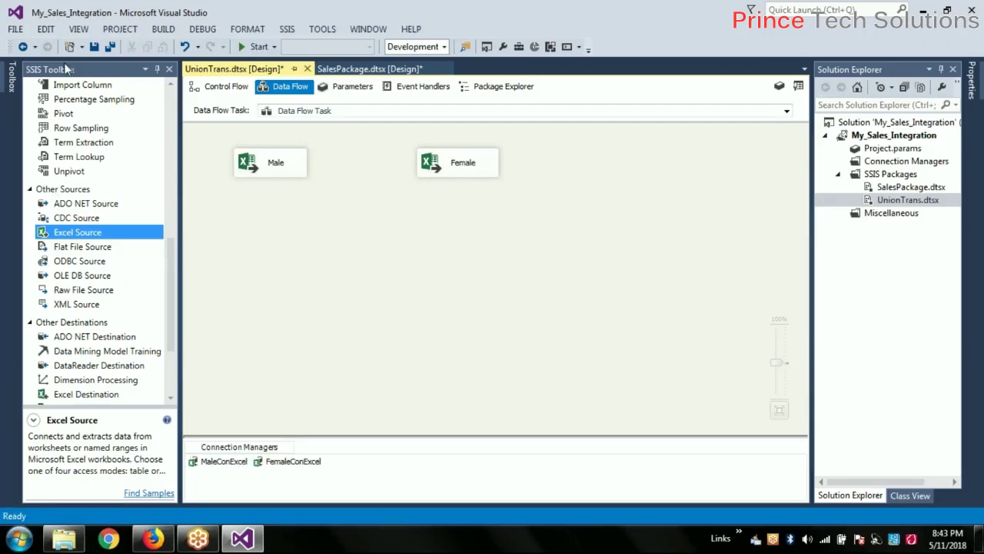
click(94, 47)
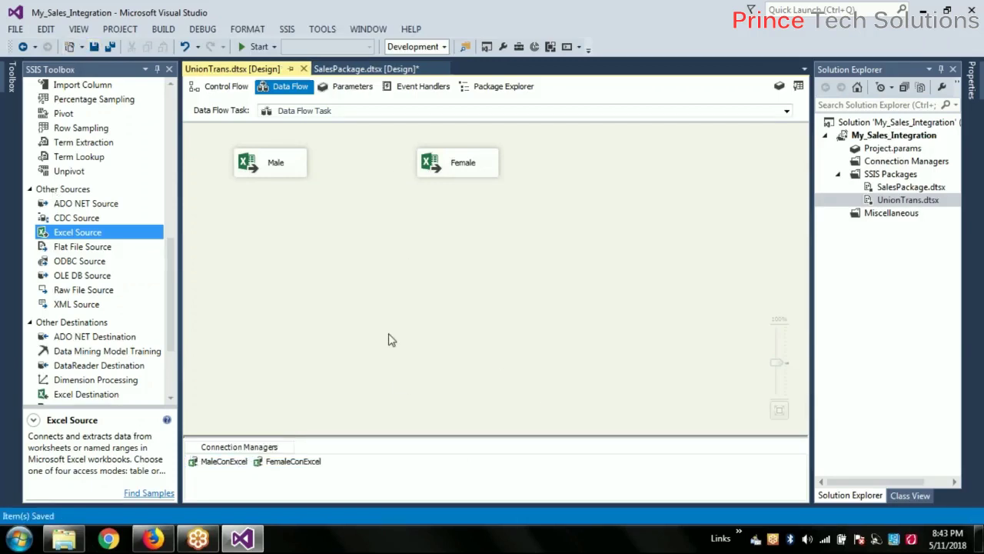
- Add a Union All transformation to the data flow, below and between the Male and Female sources
drag(168, 289, 172, 333)
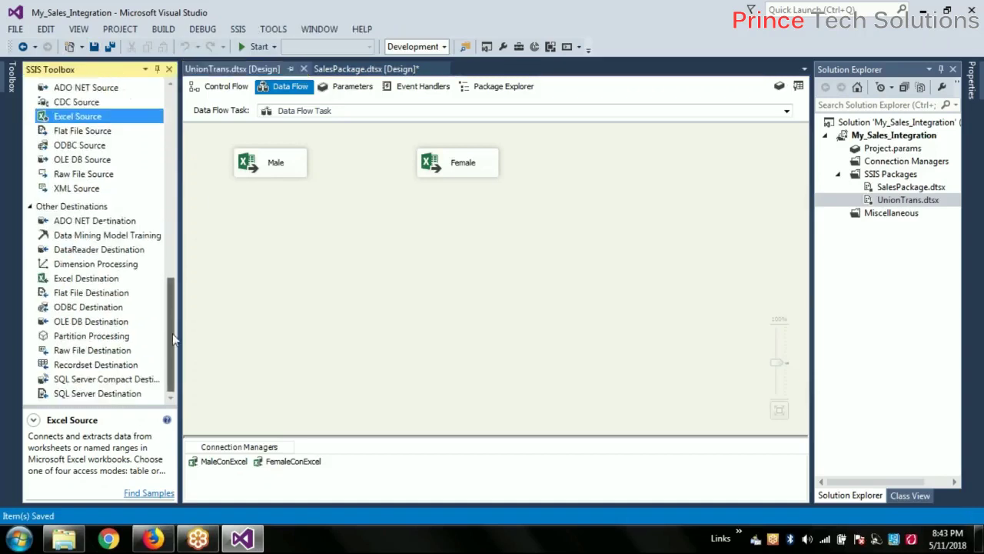
drag(173, 369, 174, 168)
click(71, 259)
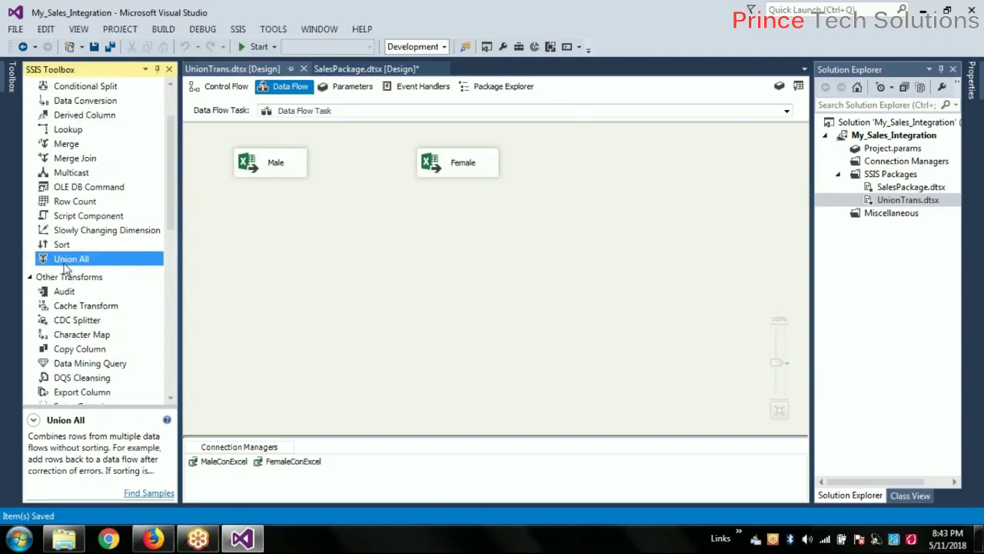
drag(323, 261, 324, 262)
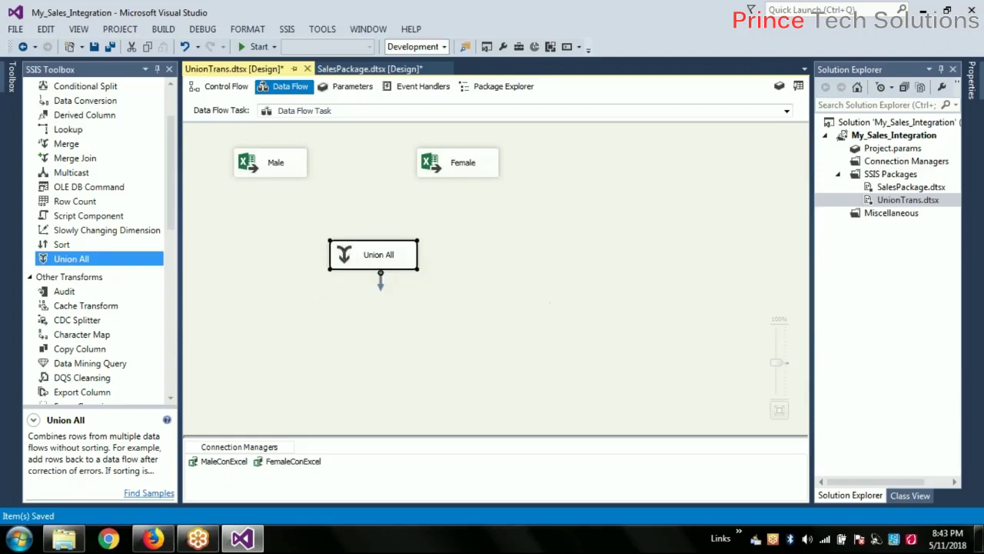
- Connect the regular data outputs of the Male and Female sources to the Union All transformation
click(262, 173)
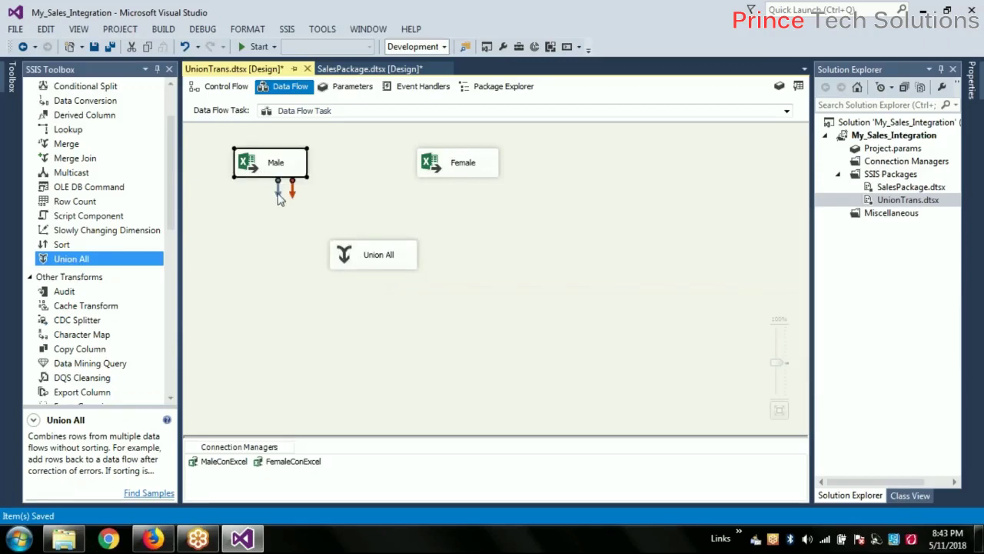
drag(280, 199, 356, 257)
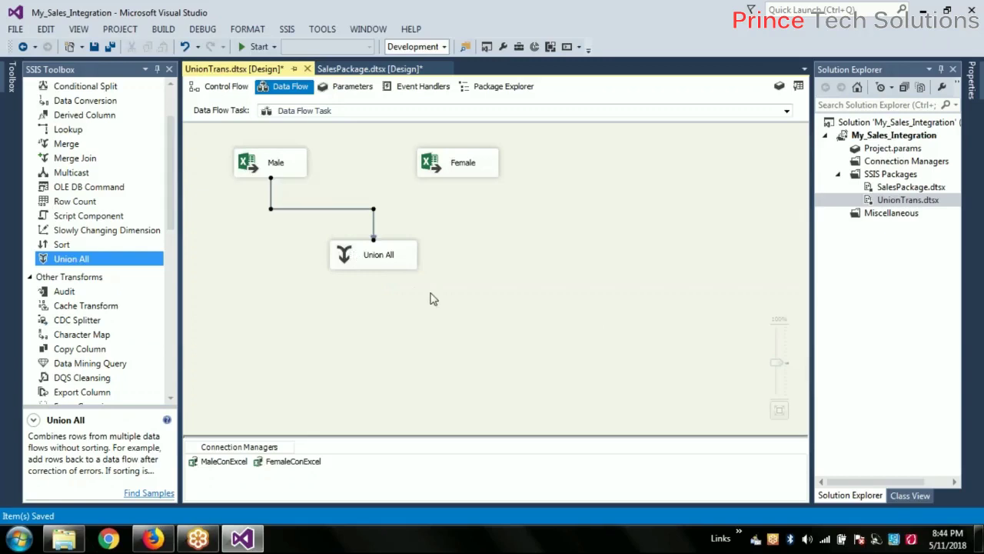
click(463, 169)
drag(463, 184, 391, 248)
click(563, 300)
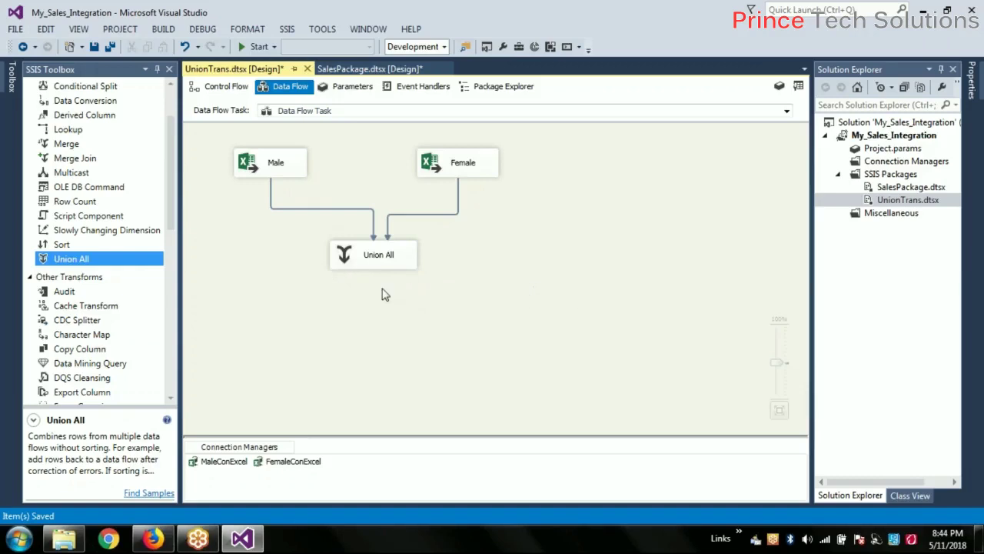
- Review the Union All column mappings for both inputs, accept them and save the package
double_click(358, 256)
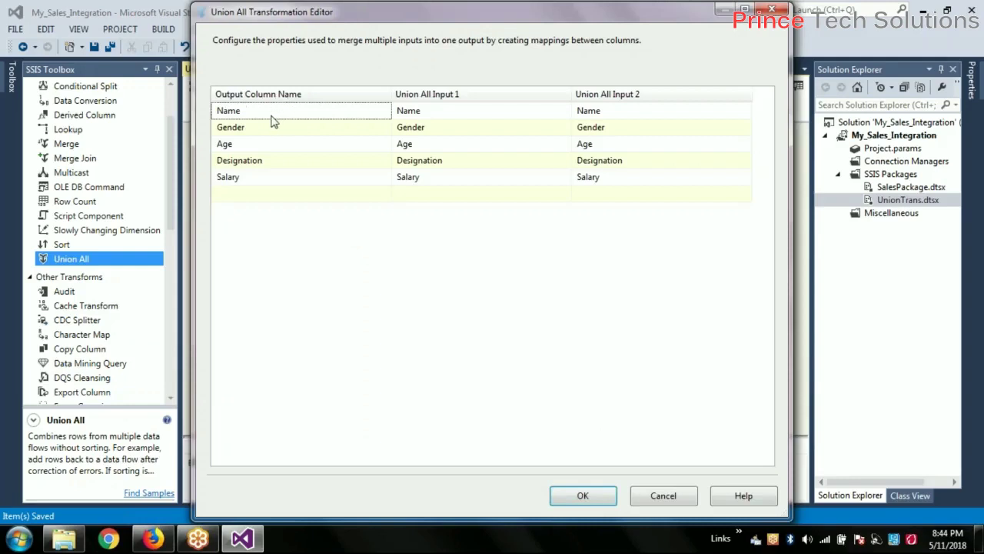
mouse_move(270, 115)
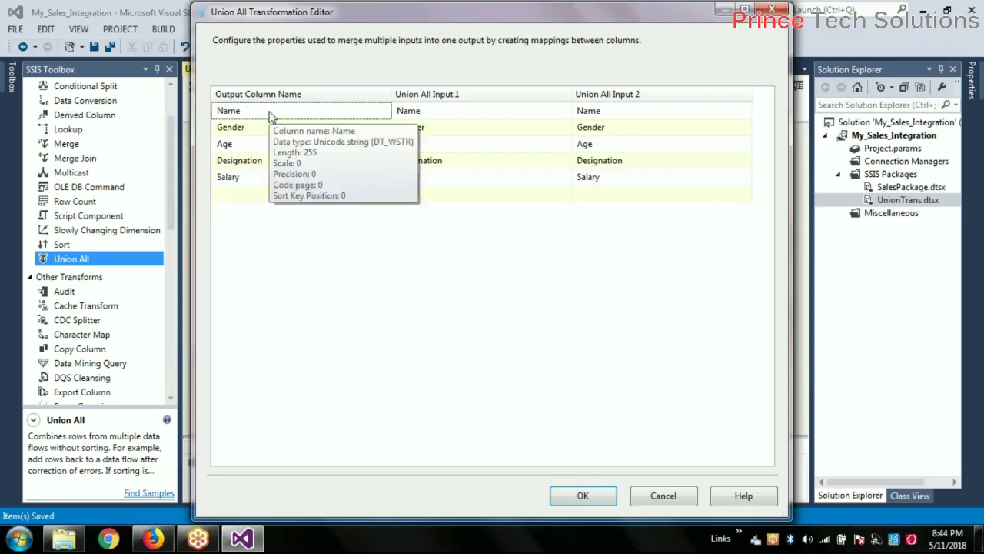
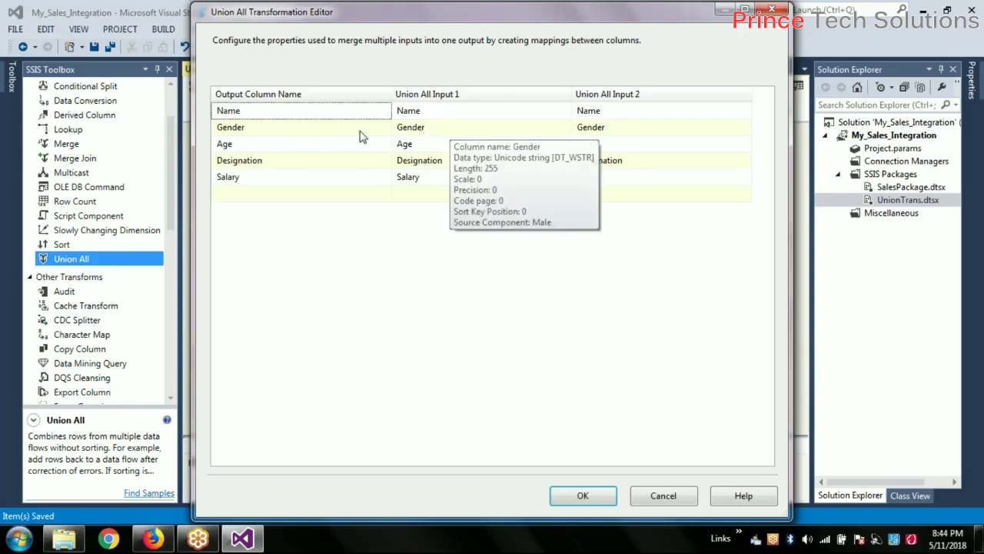
click(442, 136)
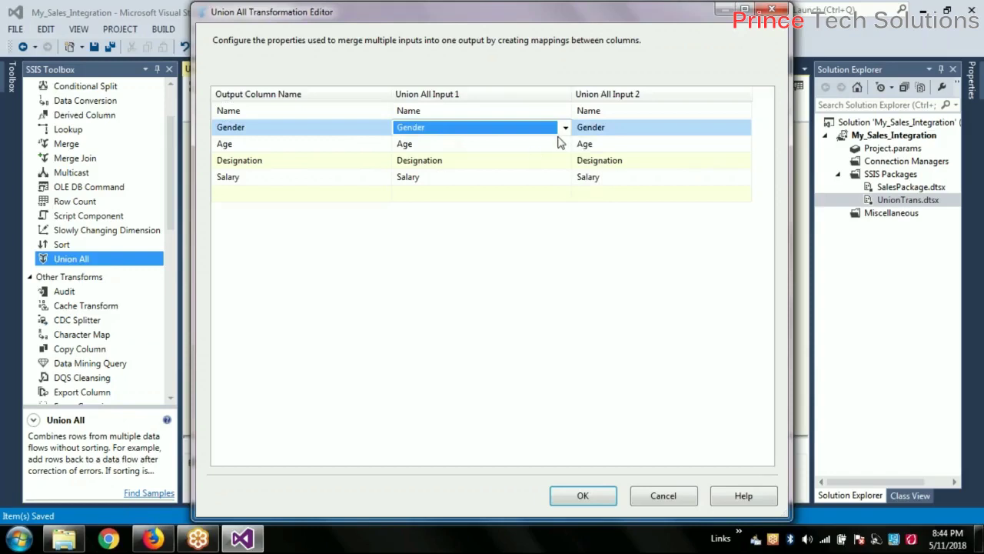
click(603, 134)
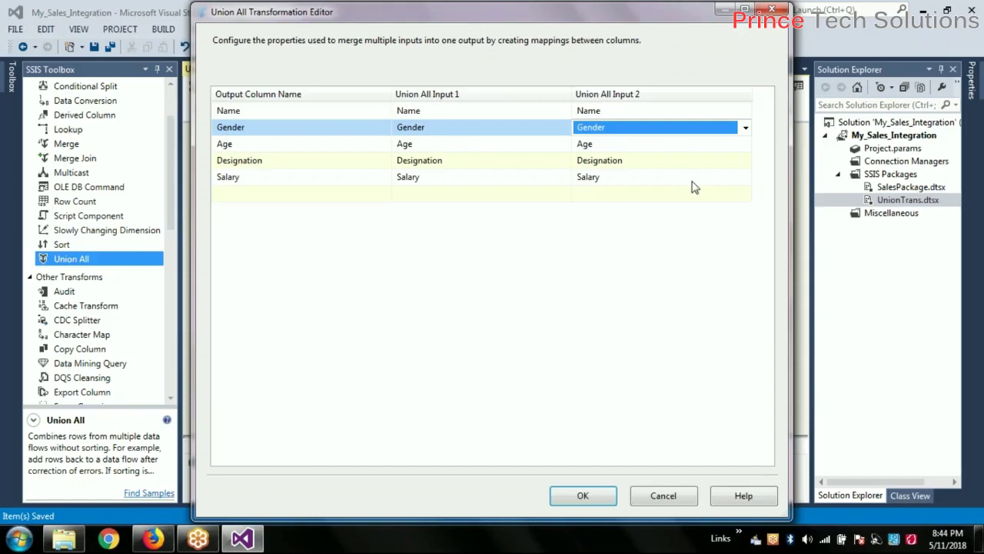
click(583, 496)
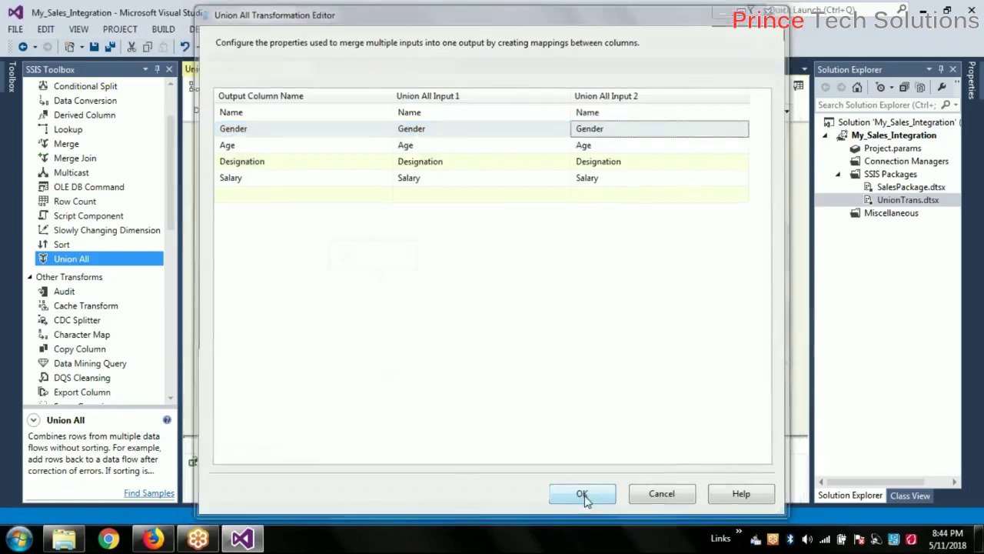
click(93, 47)
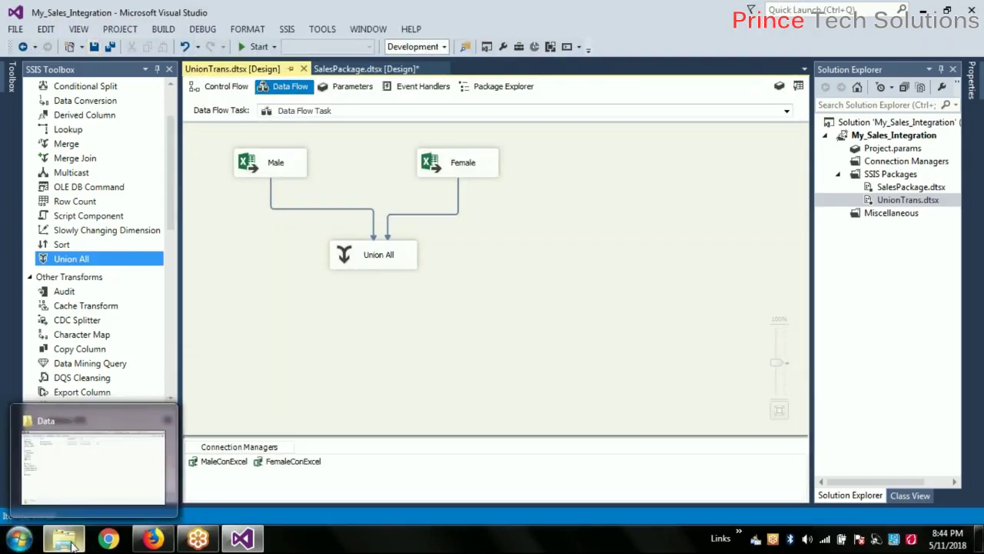
- Launch SQL Server 2014 Management Studio
click(14, 540)
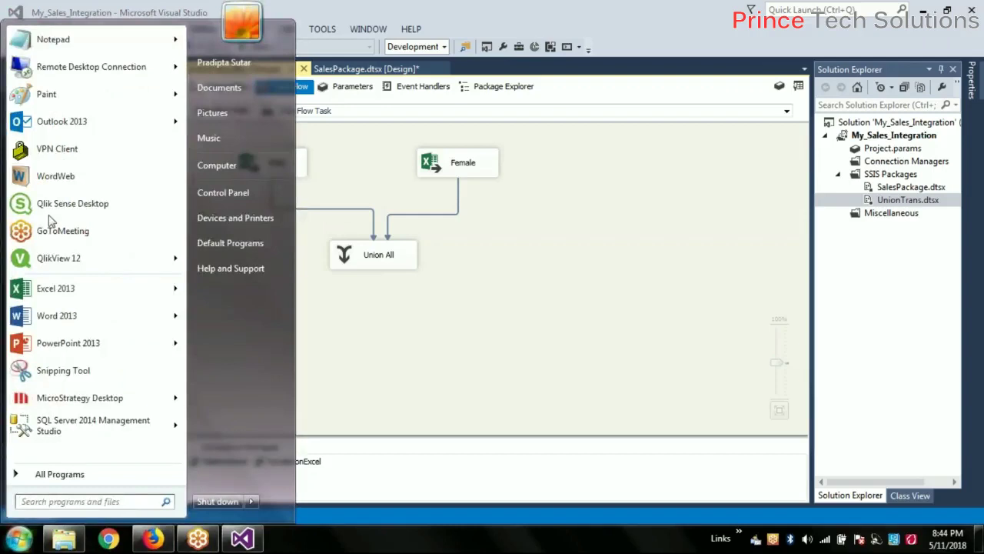
click(53, 431)
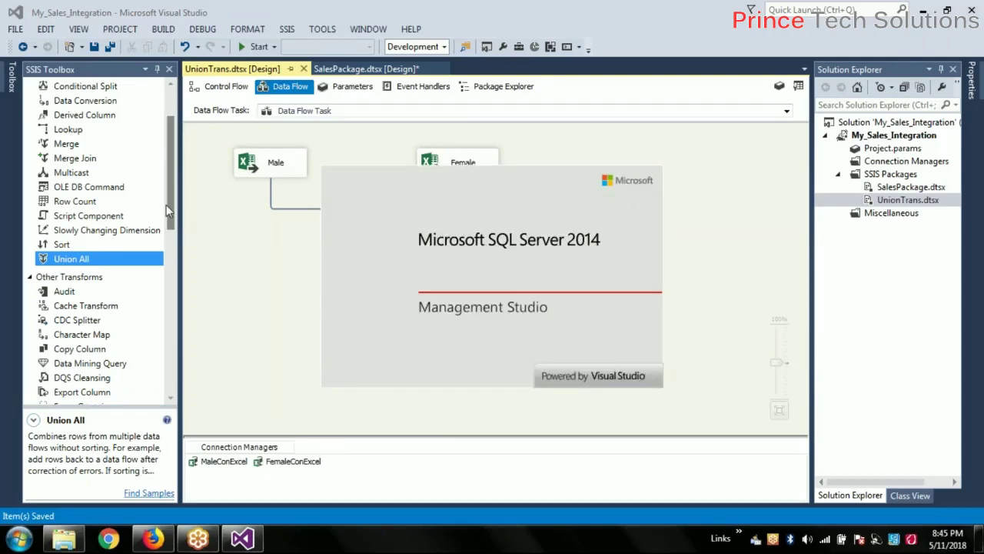
- Add an OLE DB connection manager to the UnionTrans package using the existing localhost.OrderDWH.sa data connection
click(910, 189)
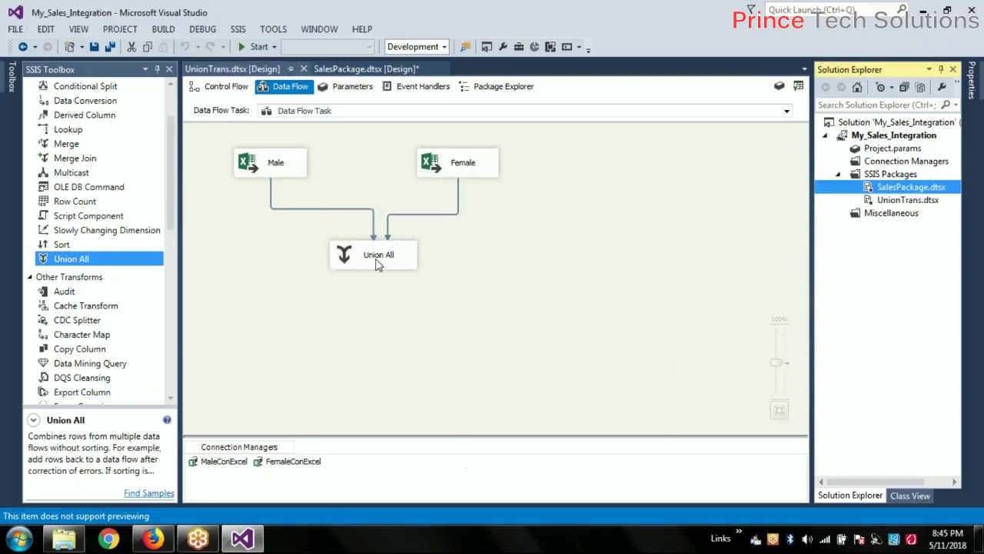
right_click(368, 486)
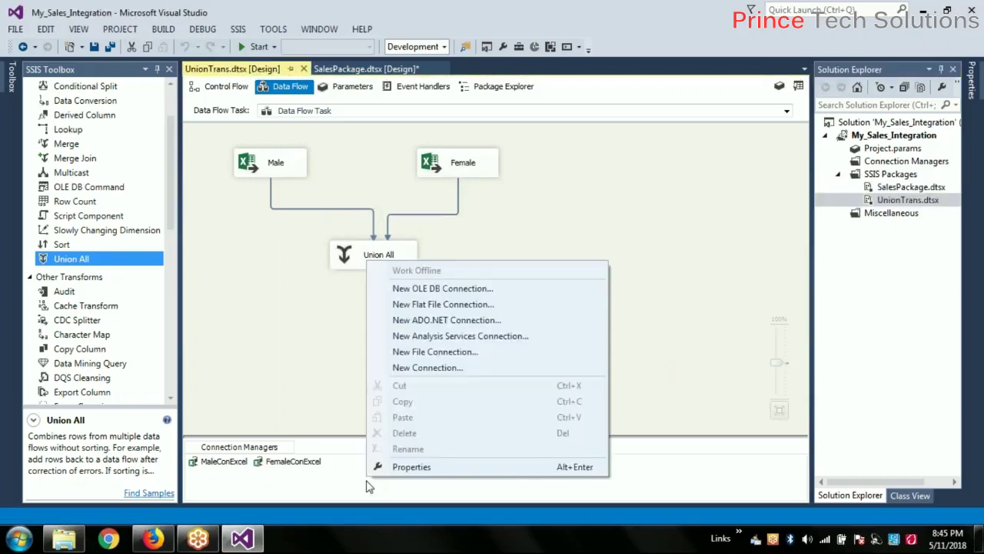
click(492, 289)
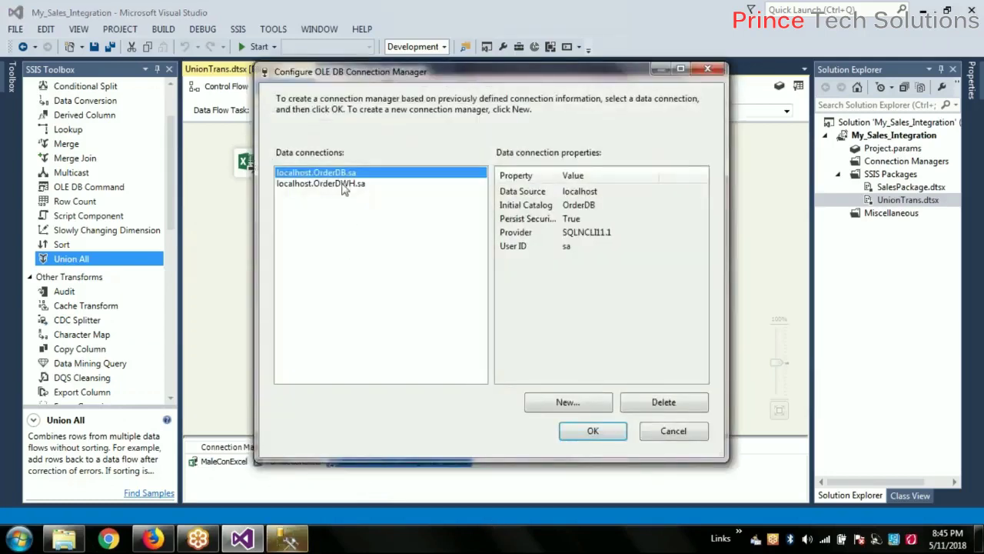
click(344, 185)
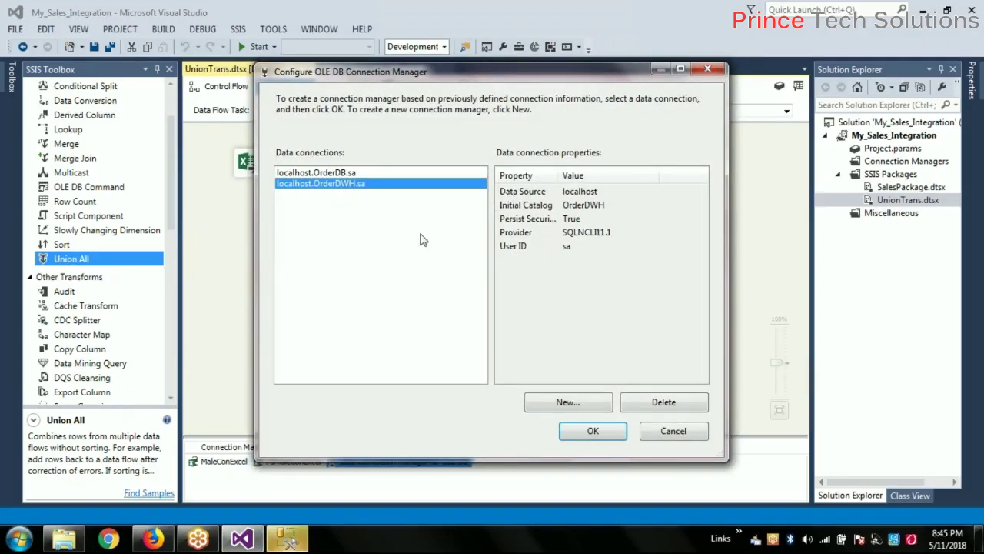
click(590, 433)
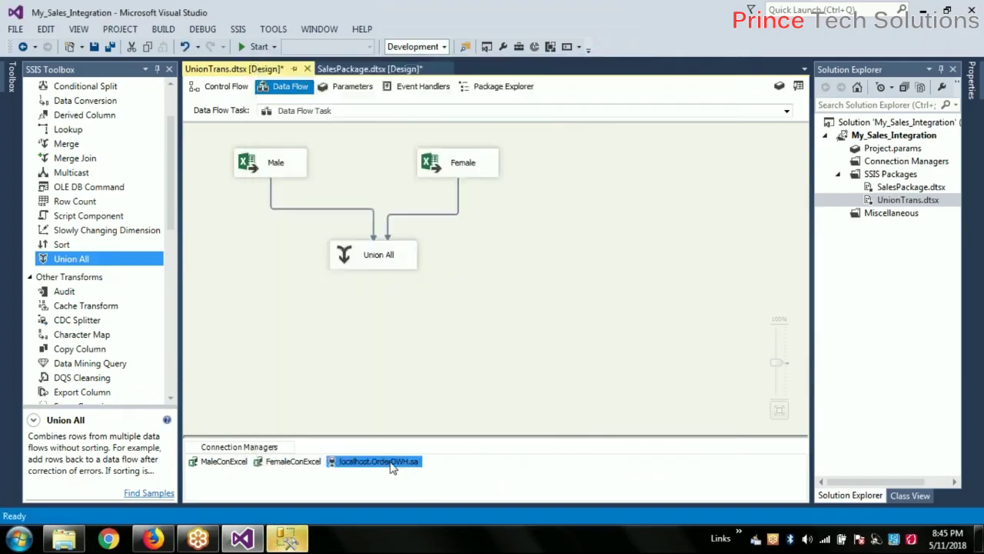
- Switch to SQL Server Management Studio and connect to the localhost Database Engine with SQL Server Authentication
click(294, 543)
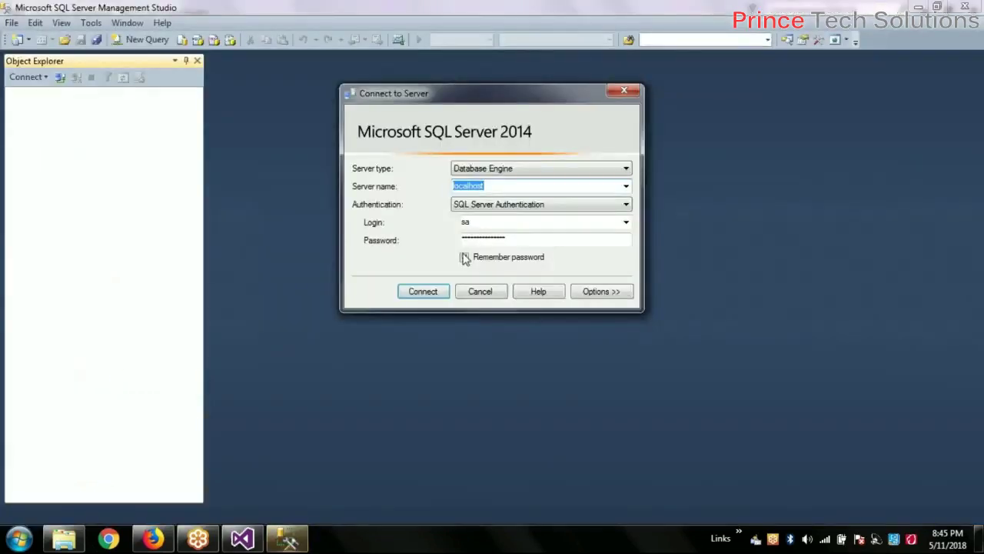
click(434, 299)
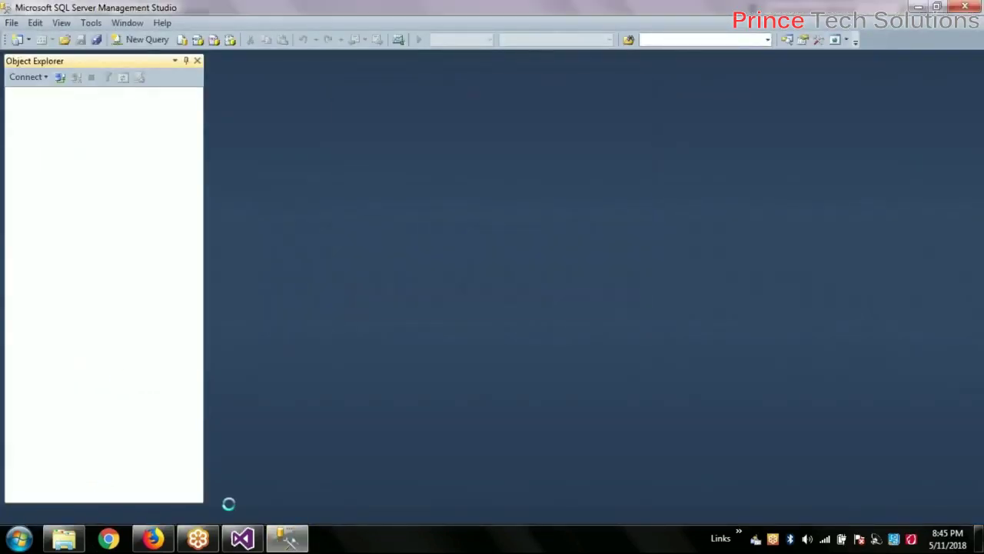
mouse_move(153, 538)
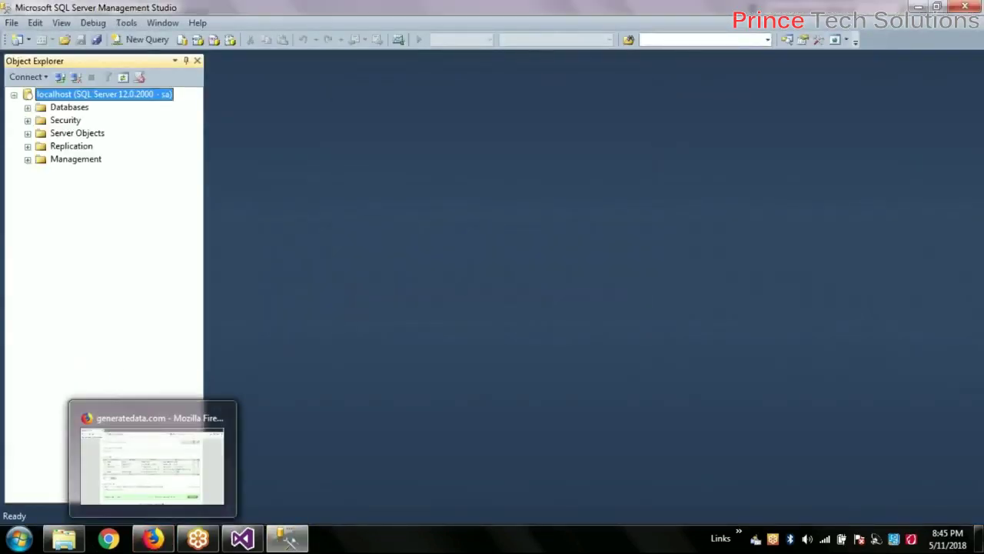
- Expand the server's databases down to the Tables folder of OrderDWH
click(28, 108)
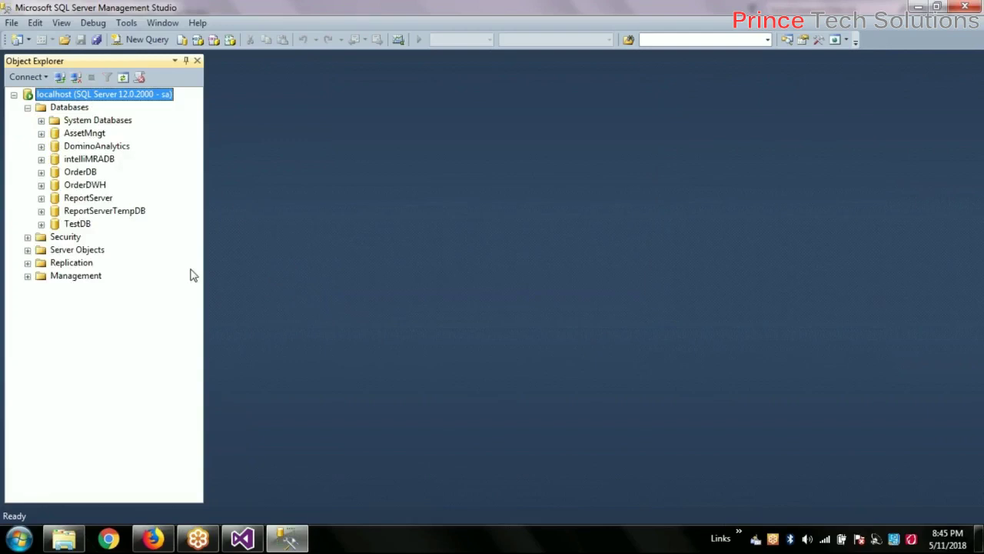
click(41, 185)
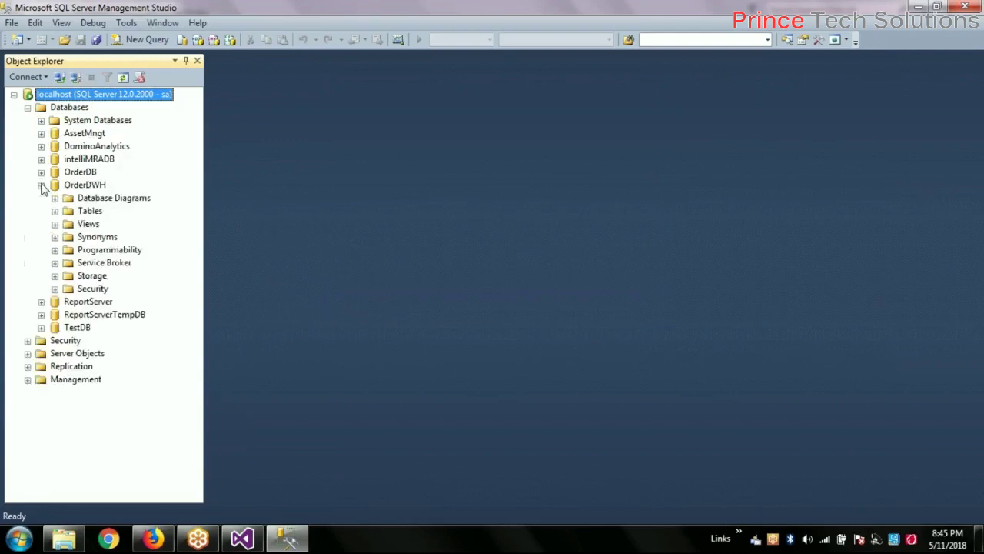
click(55, 210)
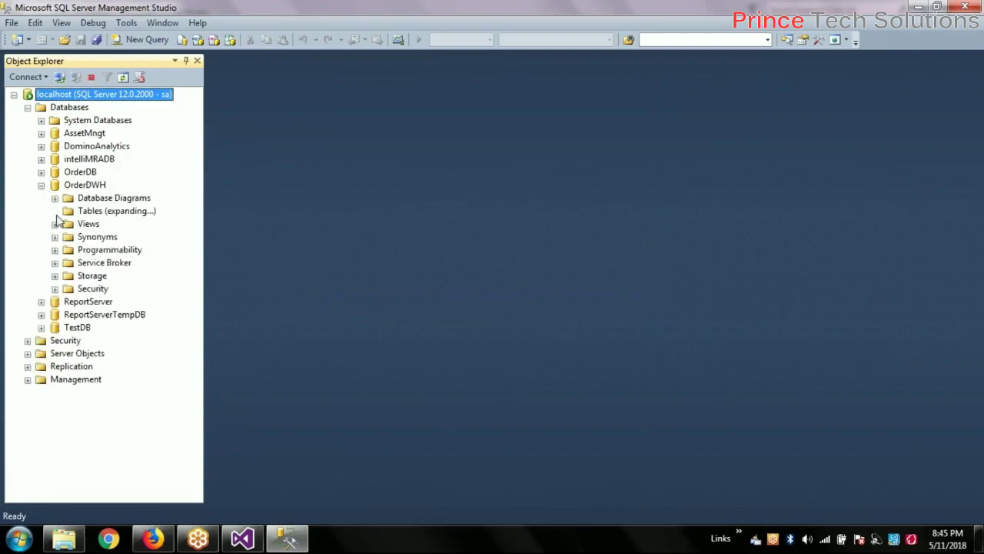
click(95, 212)
right_click(96, 213)
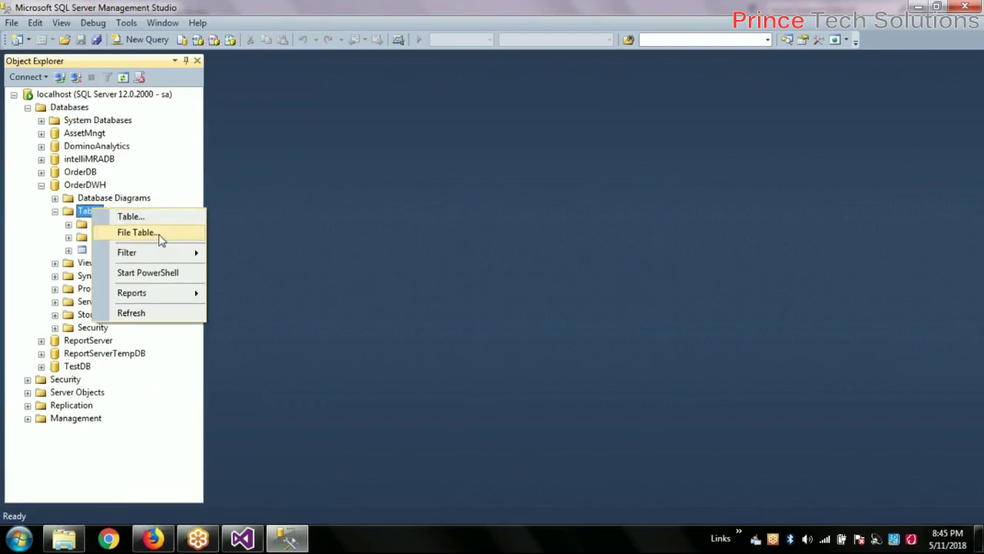
right_click(78, 208)
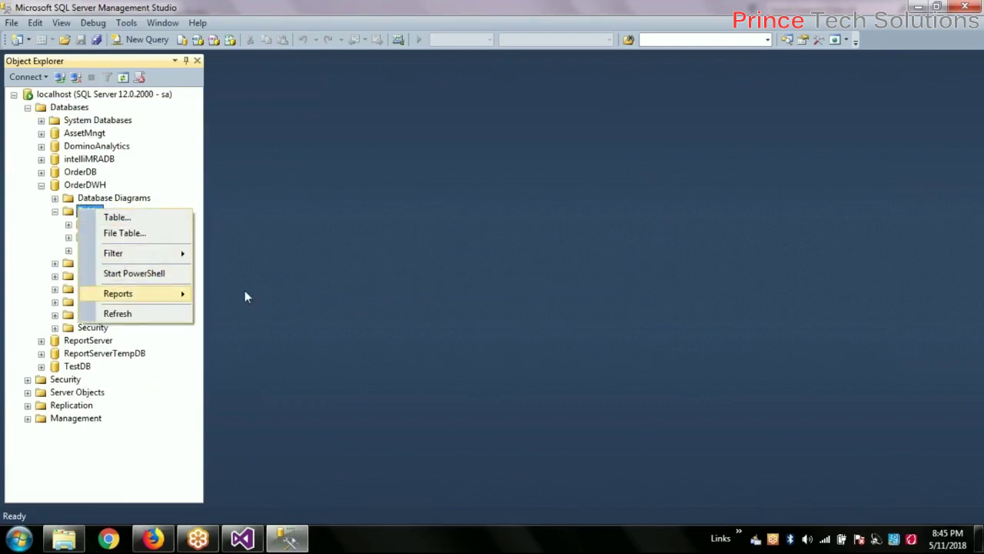
click(269, 297)
click(104, 251)
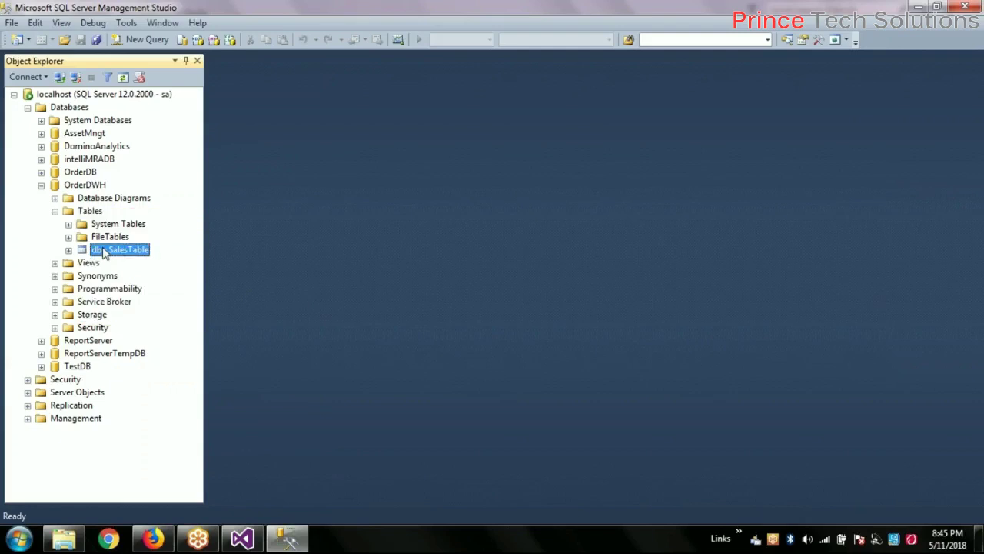
right_click(104, 253)
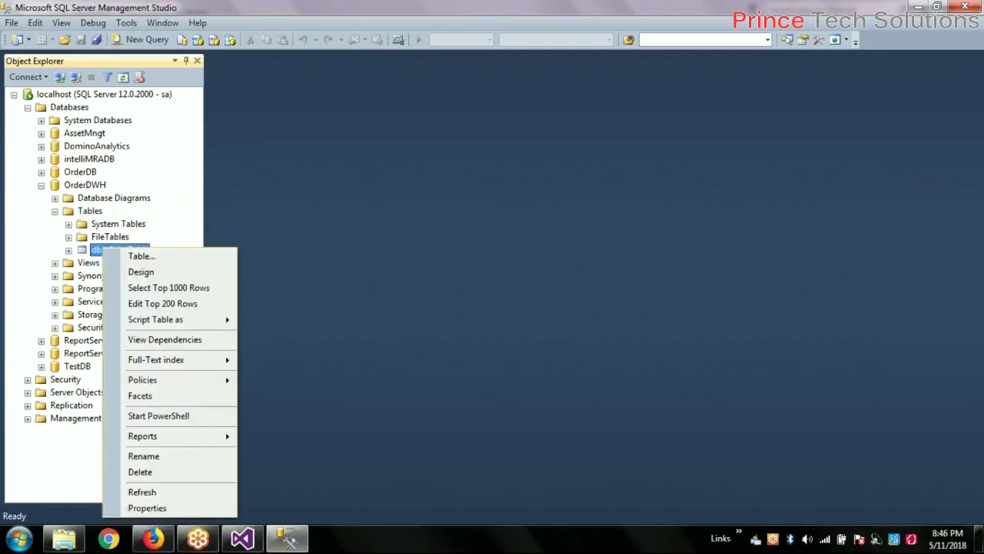
click(376, 255)
- Start a new table in the OrderDWH database and add an Id column with data type int
right_click(89, 213)
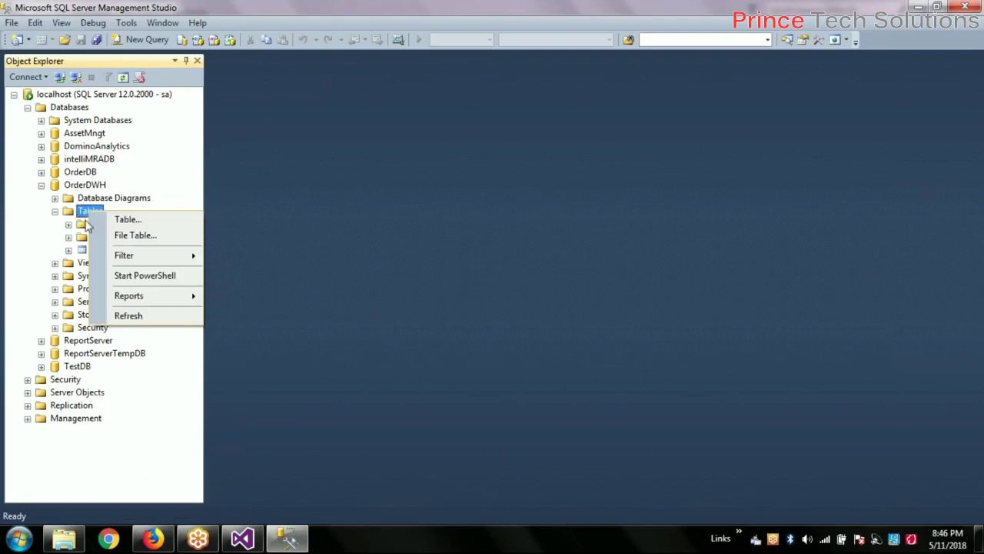
click(137, 226)
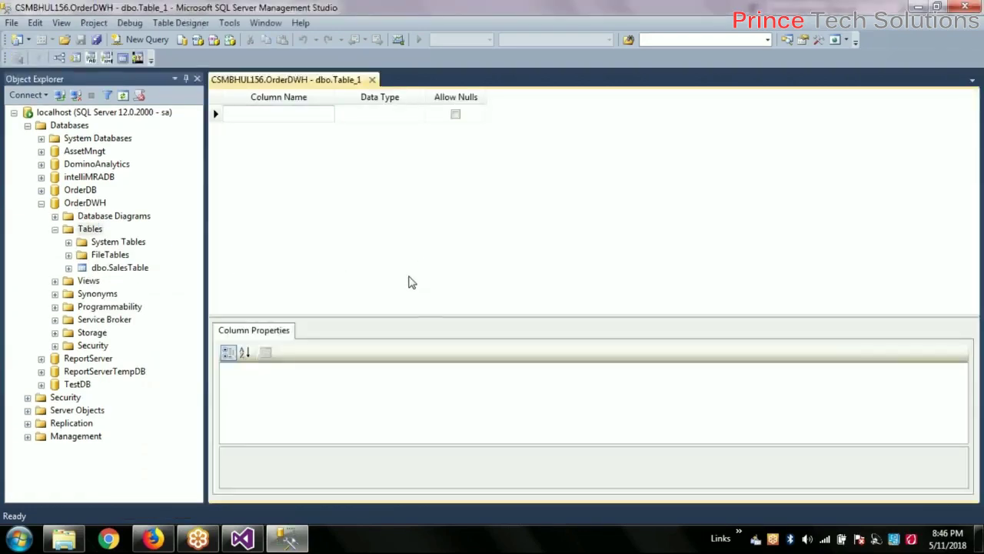
text(Id)
key(Return)
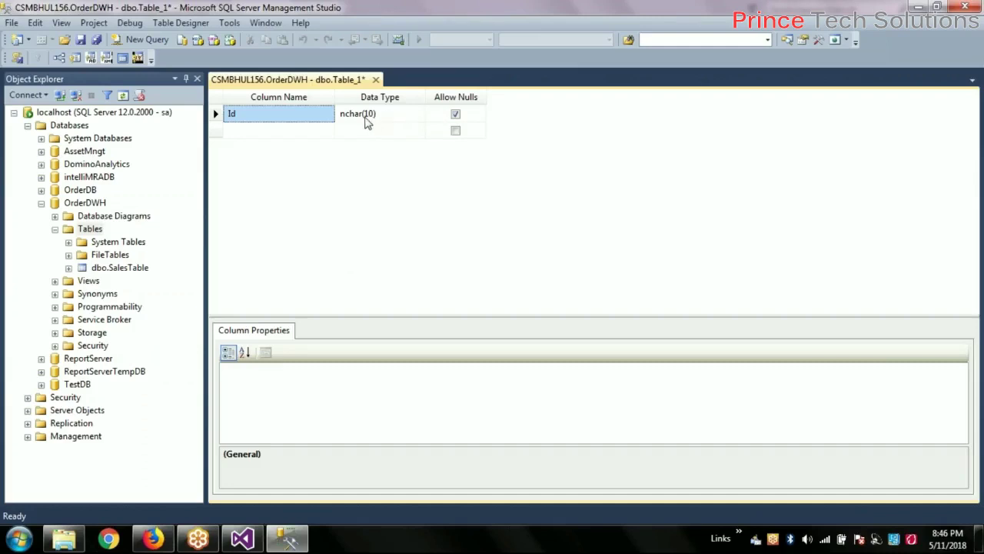
click(367, 117)
click(419, 114)
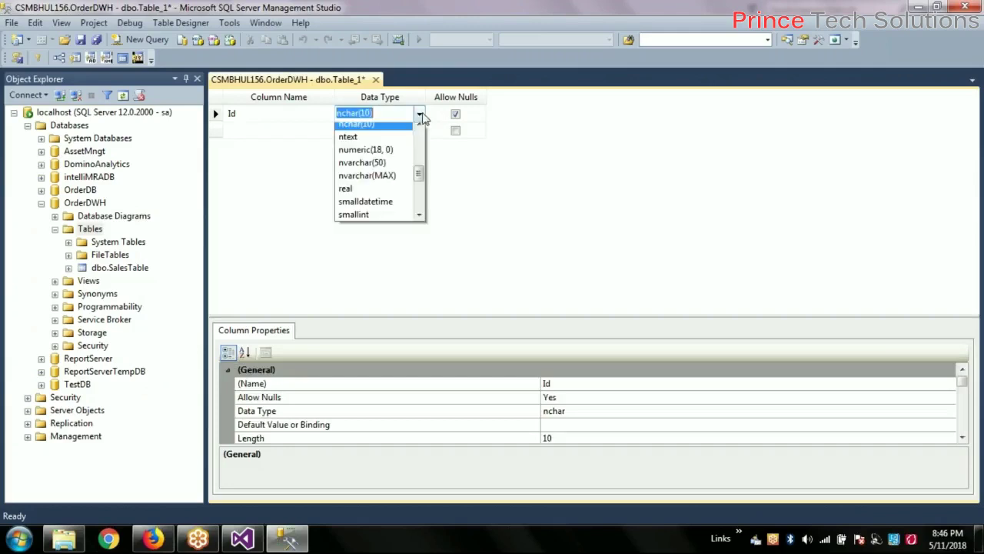
mouse_move(424, 185)
mouse_down()
mouse_move(419, 144)
mouse_move(421, 176)
mouse_up()
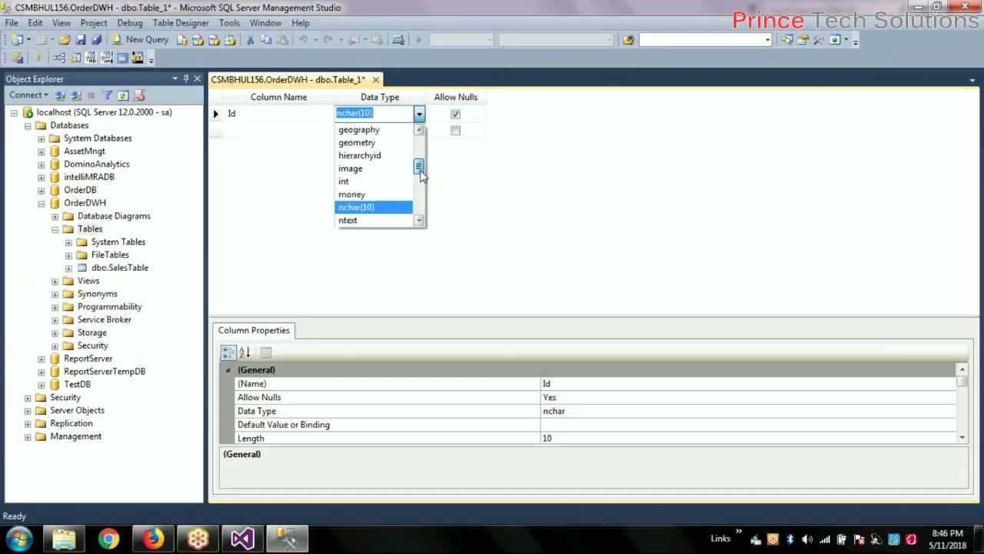
click(365, 183)
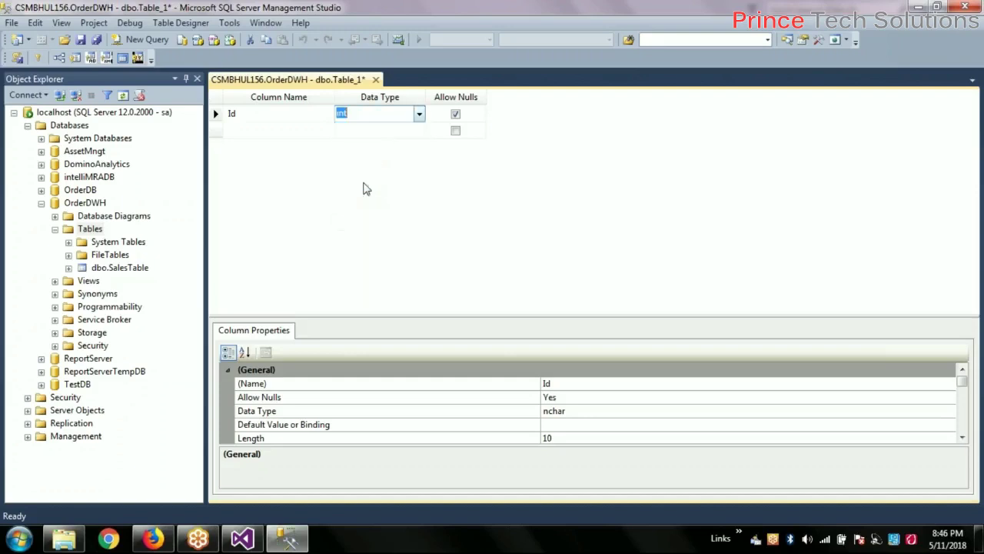
- Expand the Id column's identity specification and set Is Identity to Yes
click(962, 438)
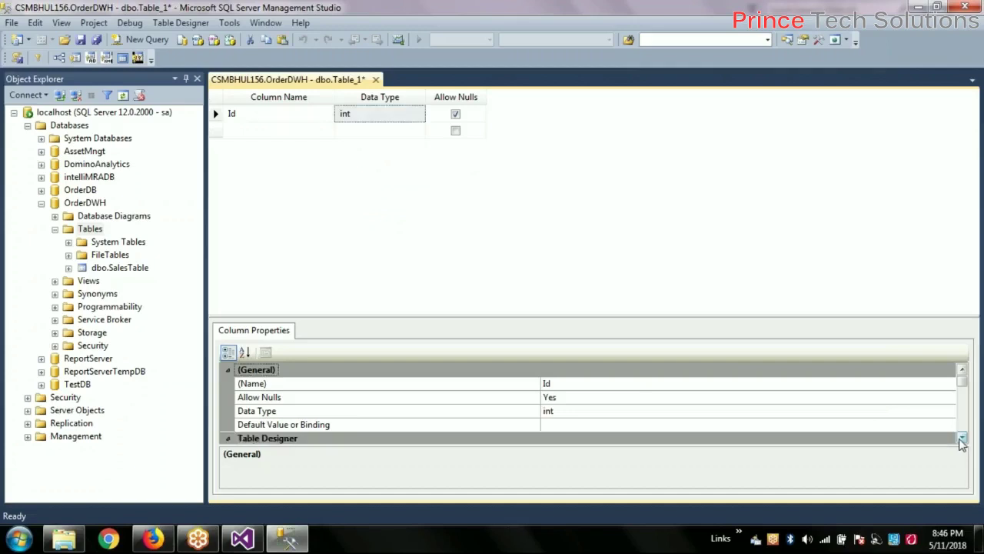
click(962, 439)
triple_click(962, 439)
triple_click(962, 439)
double_click(962, 438)
click(962, 439)
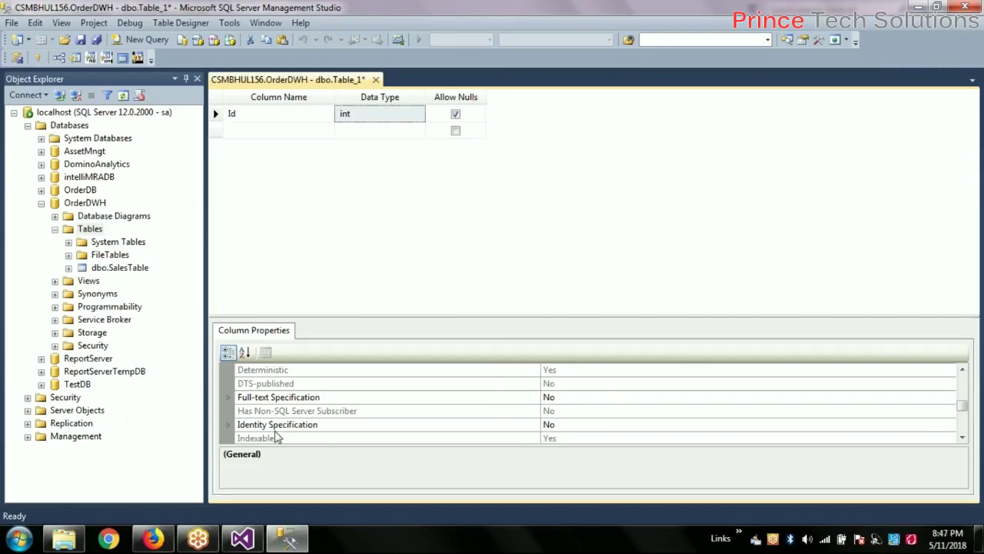
click(575, 427)
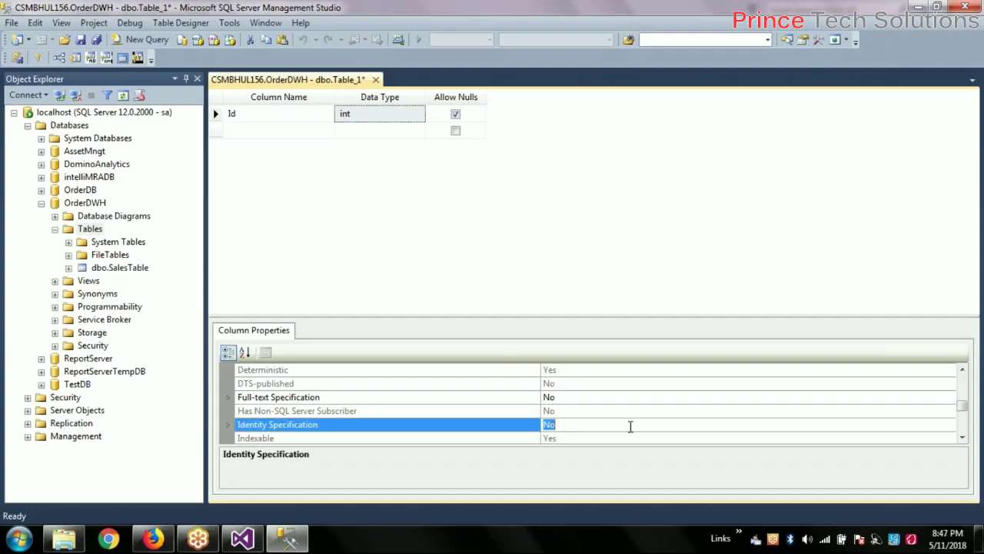
click(942, 428)
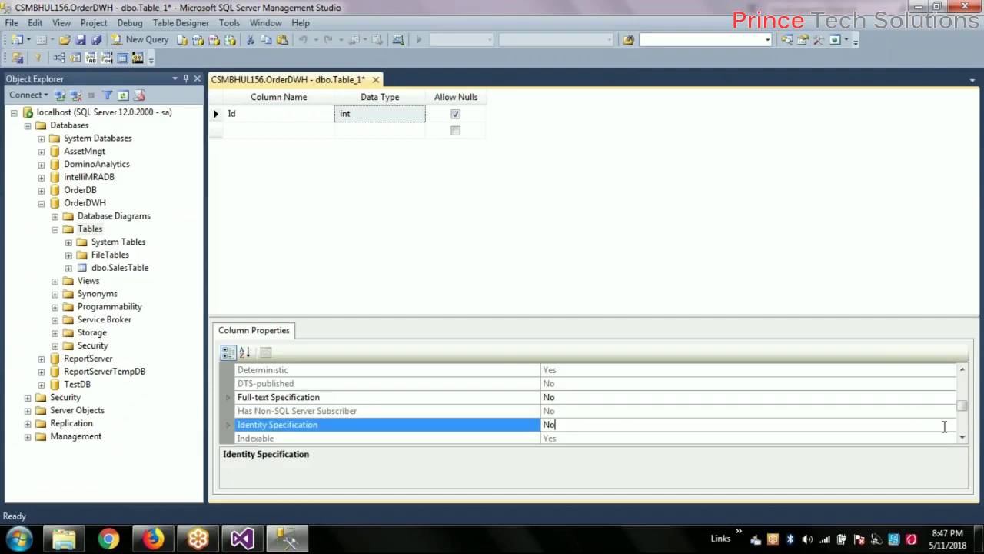
click(230, 425)
click(611, 398)
key(Down)
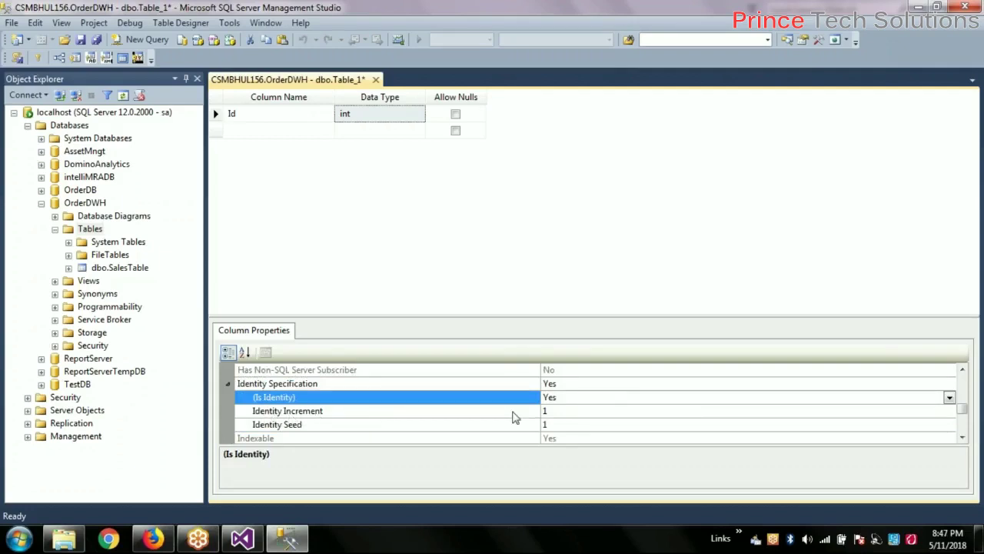
- Set the Id column's identity seed to 10000
click(566, 414)
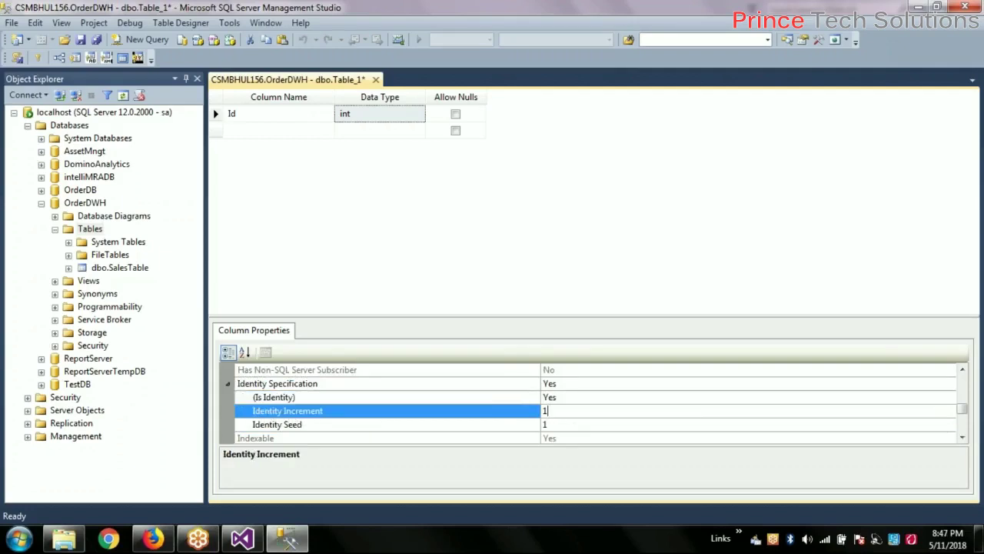
click(573, 428)
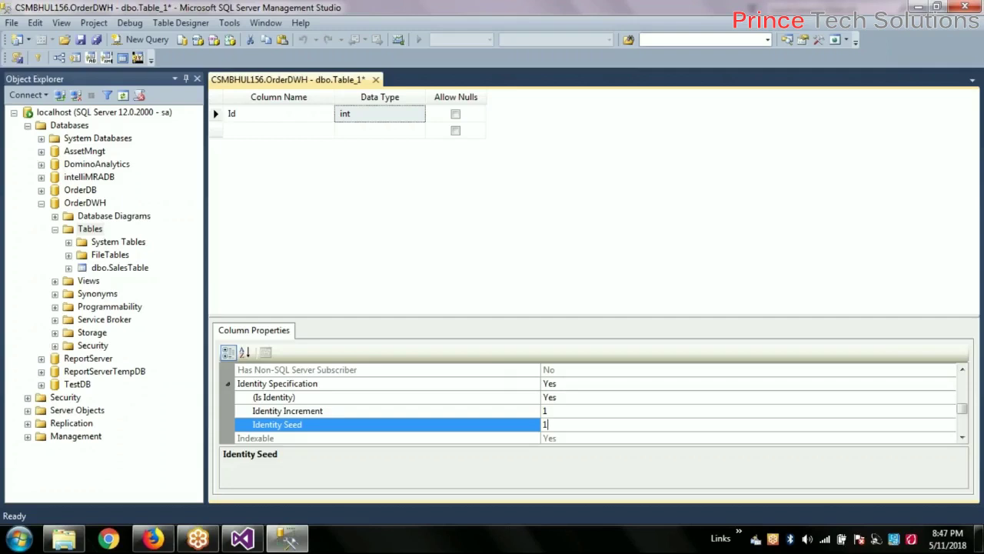
text(000)
click(266, 130)
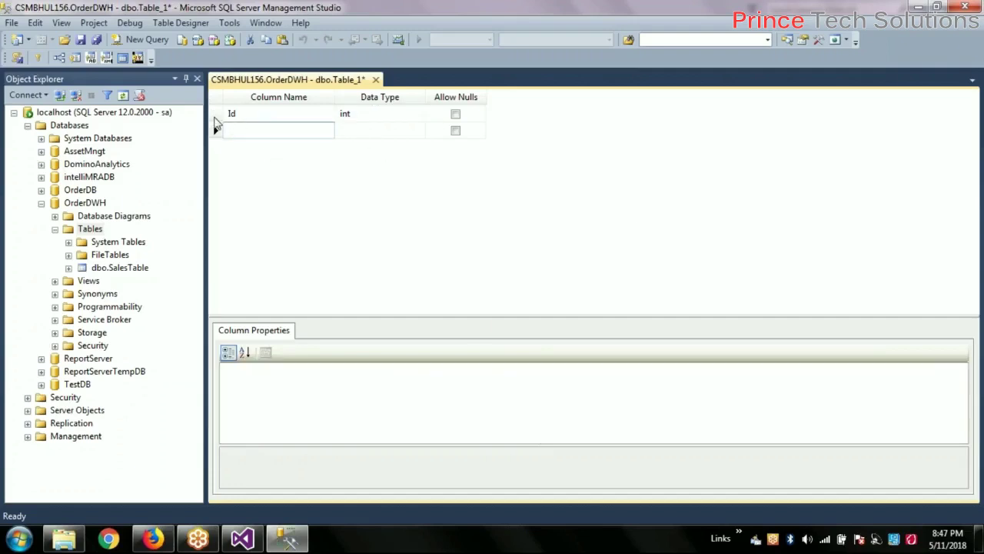
- Review the Id column's identity specification, including its increment and seed
click(215, 113)
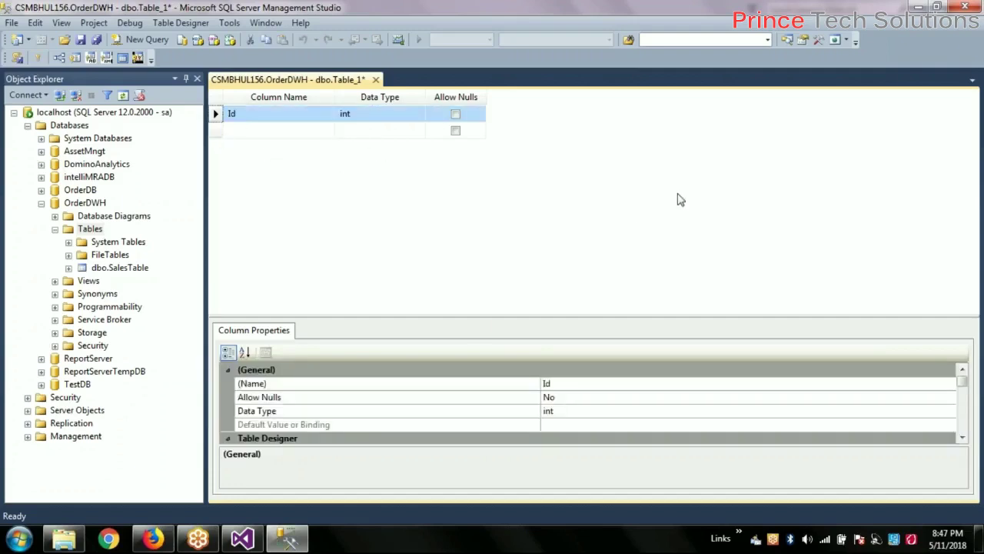
click(265, 131)
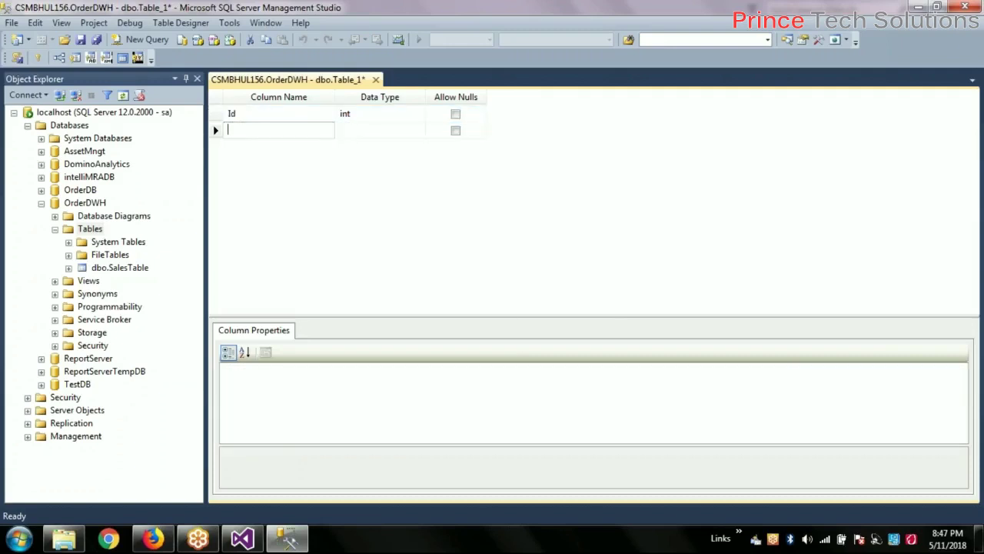
click(217, 114)
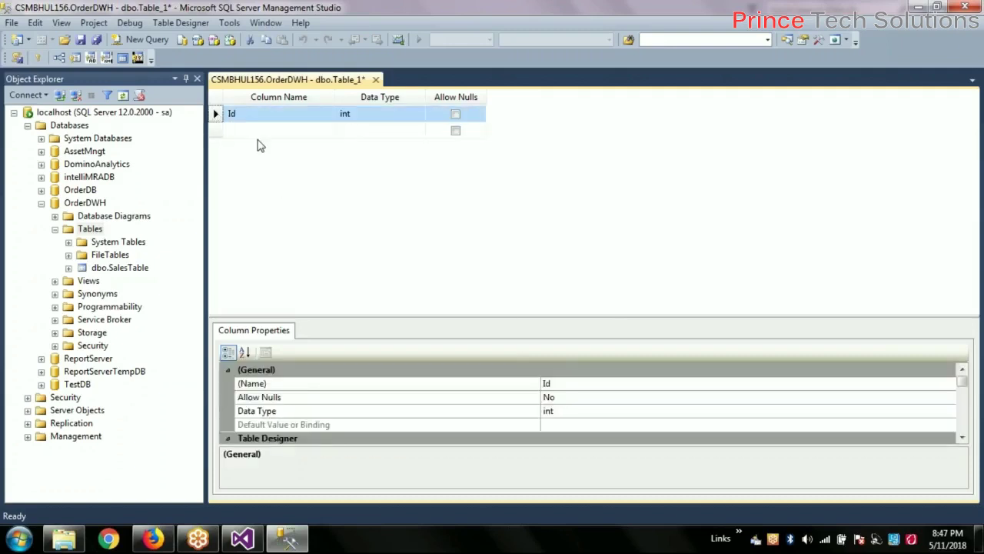
click(962, 437)
click(962, 437)
click(962, 437)
click(962, 437)
click(962, 437)
click(962, 436)
click(962, 436)
click(962, 437)
click(962, 437)
click(962, 437)
click(578, 412)
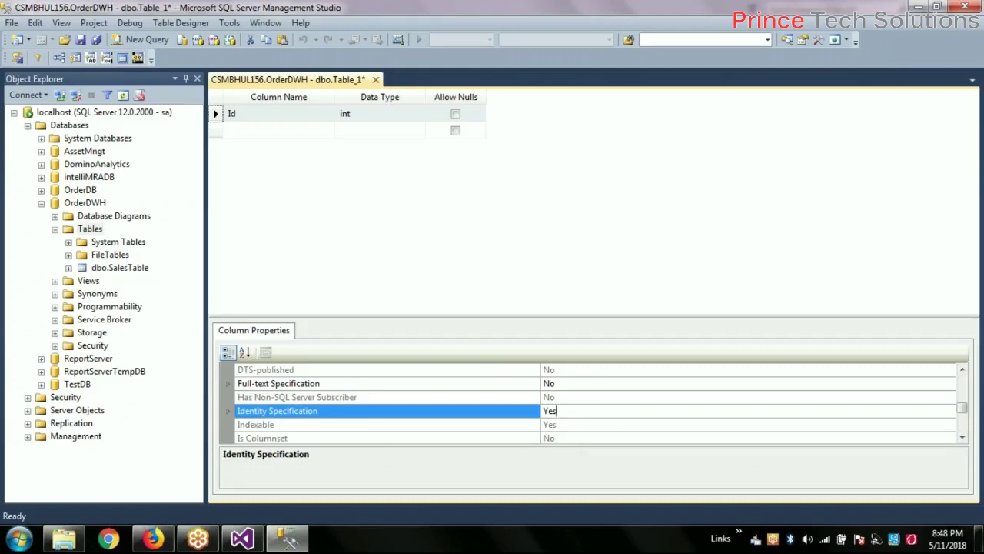
click(228, 412)
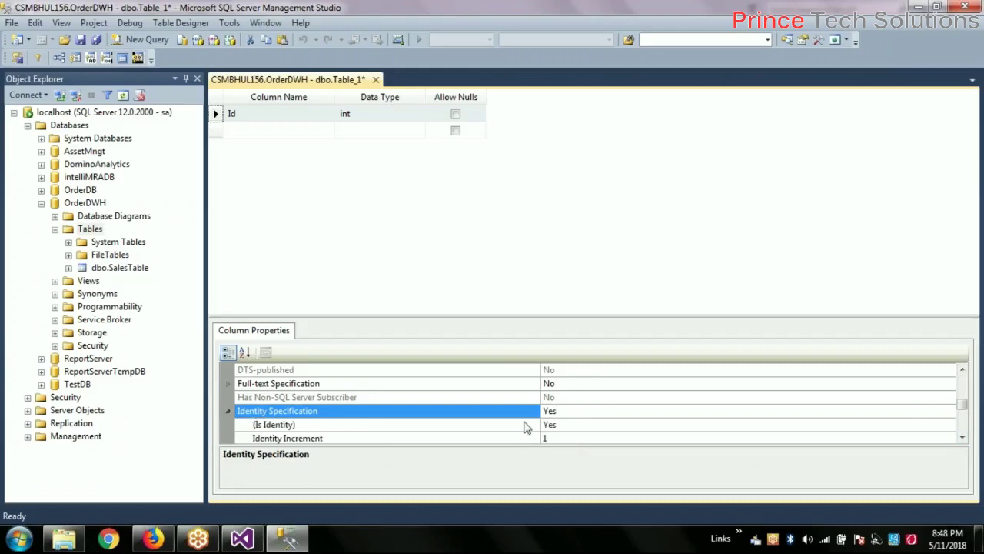
scroll(526, 428, down, 1)
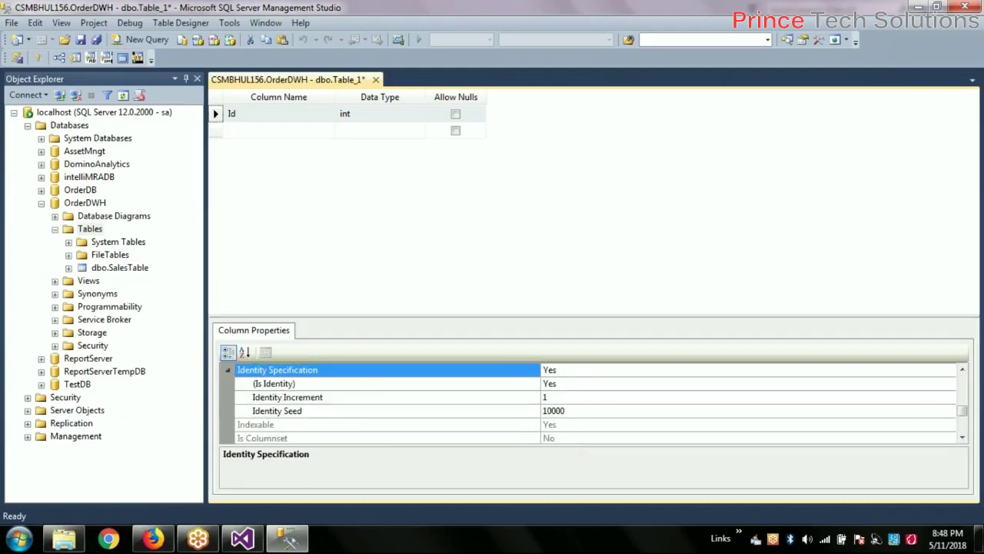
click(576, 398)
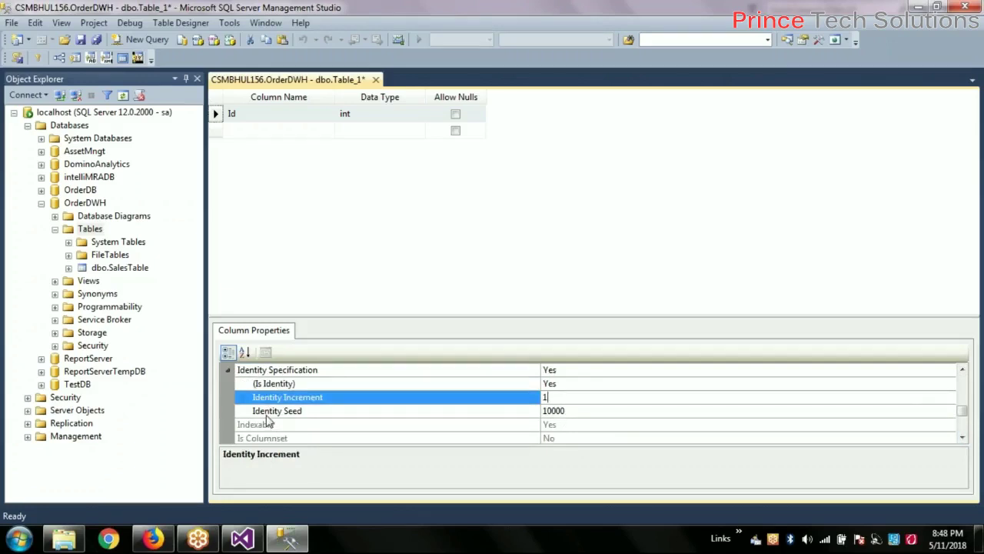
click(579, 412)
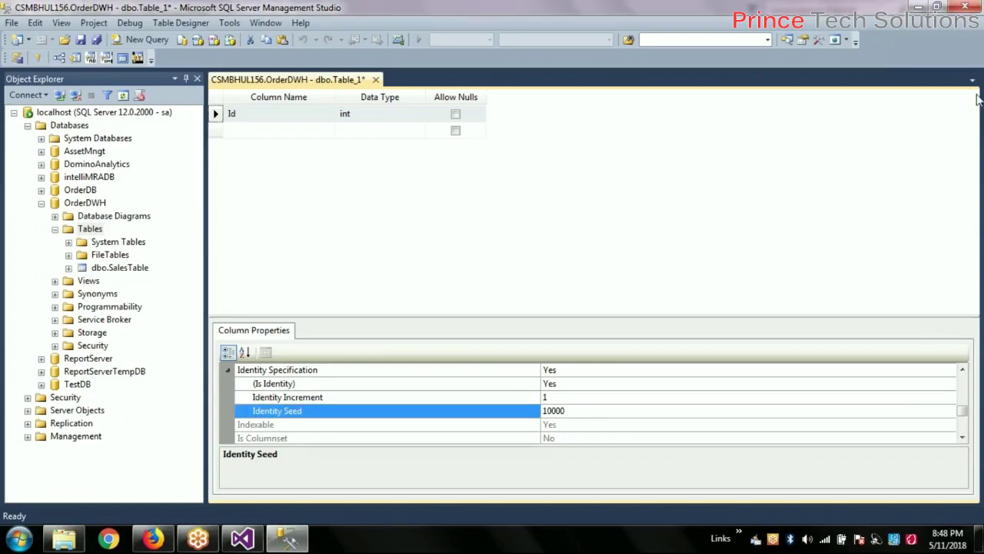
- Add a second column called Name with data type varchar(50)
click(294, 131)
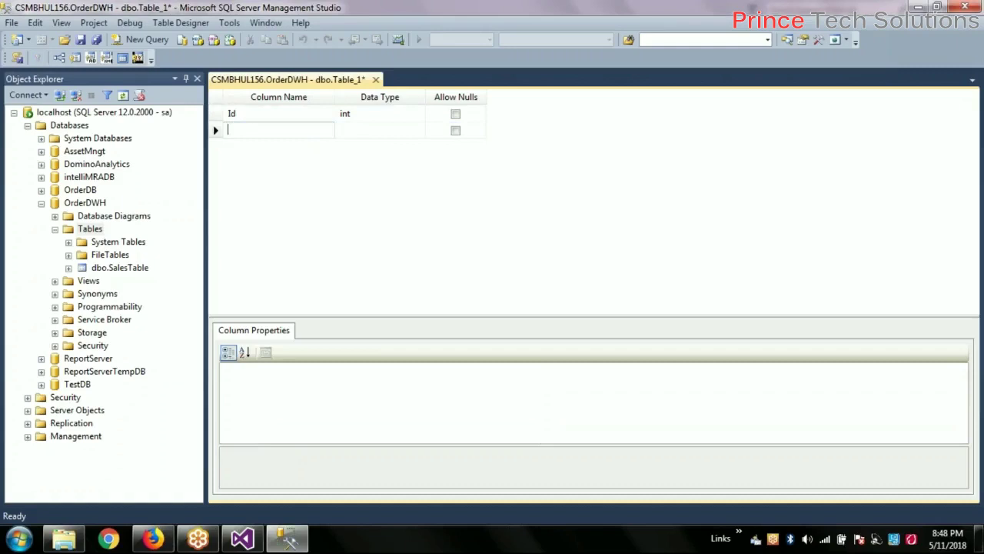
text(Name)
key(Tab)
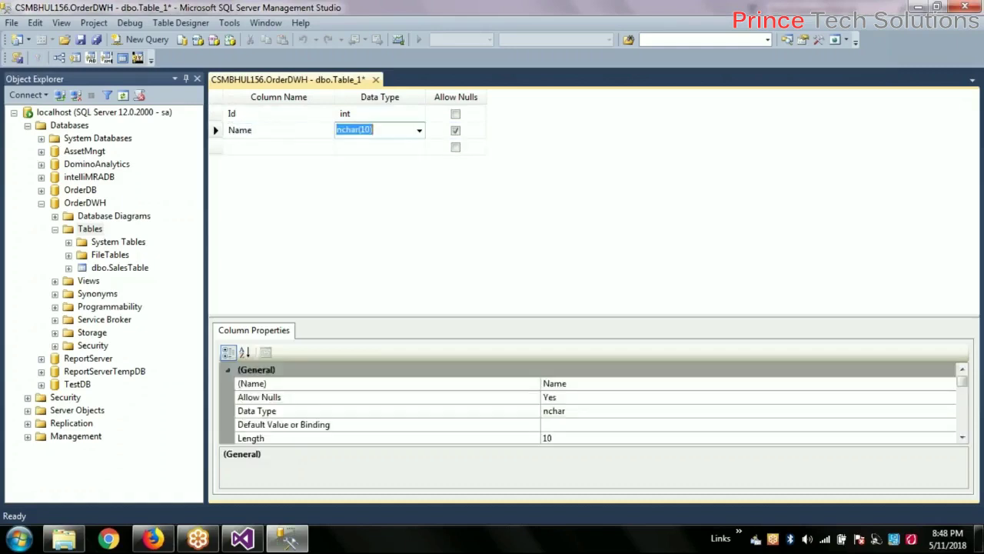
click(419, 133)
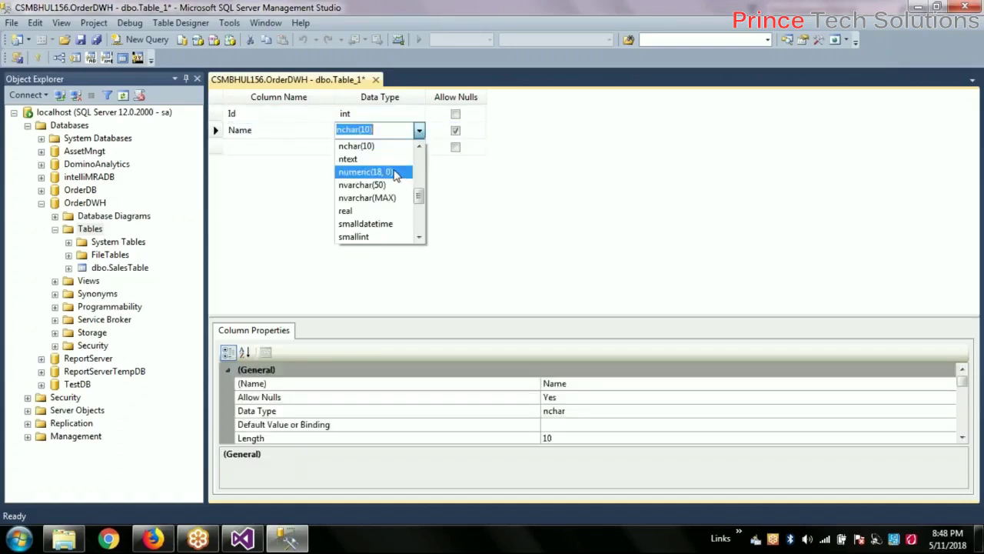
scroll(394, 173, up, 3)
scroll(394, 175, up, 1)
scroll(394, 175, down, 3)
scroll(395, 175, down, 2)
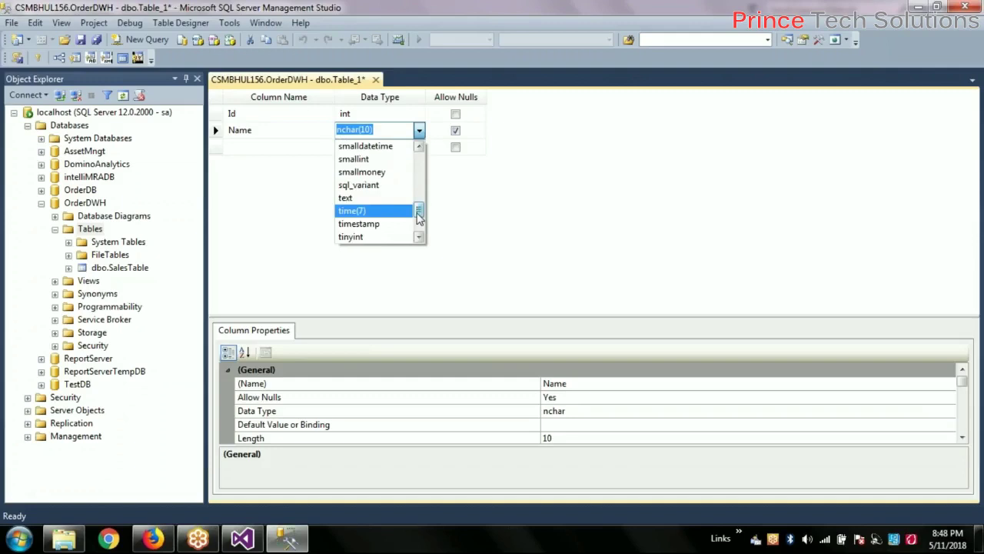
drag(419, 217, 420, 228)
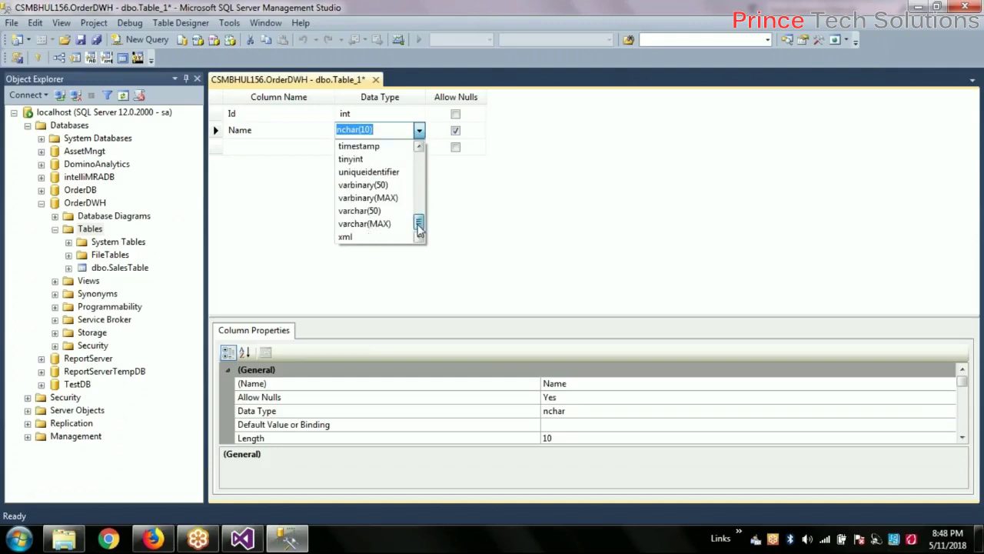
click(364, 211)
- Add a third column called Gender with data type varchar(50)
click(297, 148)
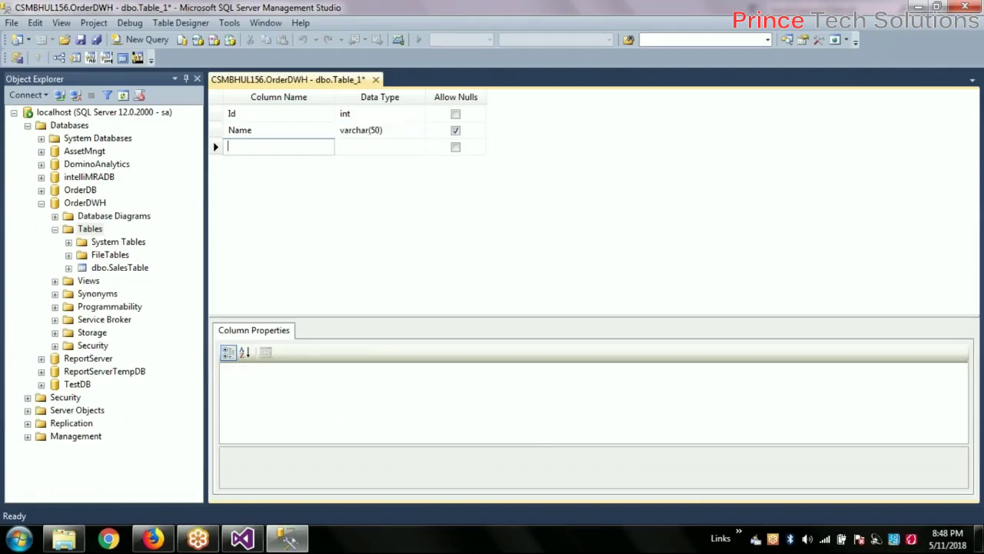
text(Gender)
key(Tab)
click(419, 148)
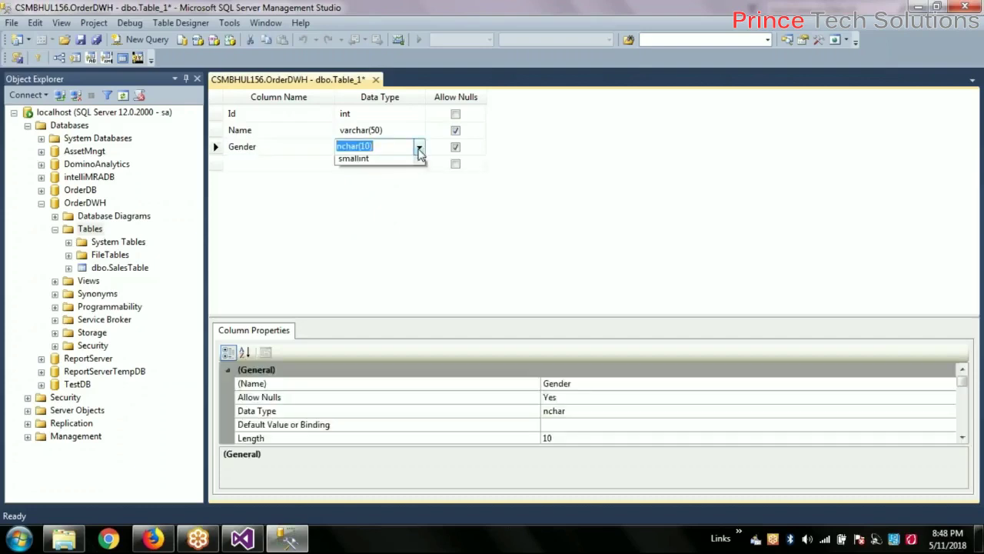
scroll(396, 231, down, 3)
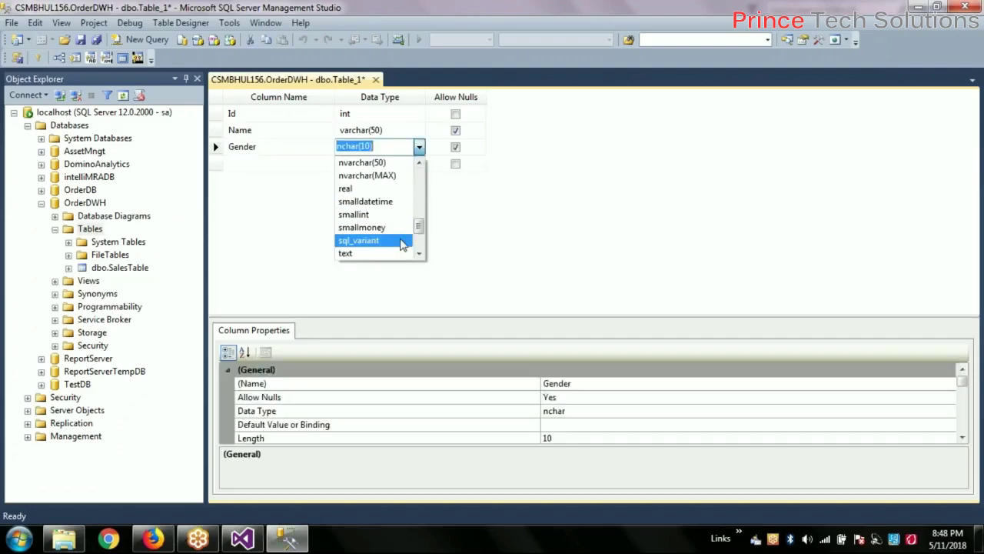
scroll(399, 240, down, 1)
click(388, 227)
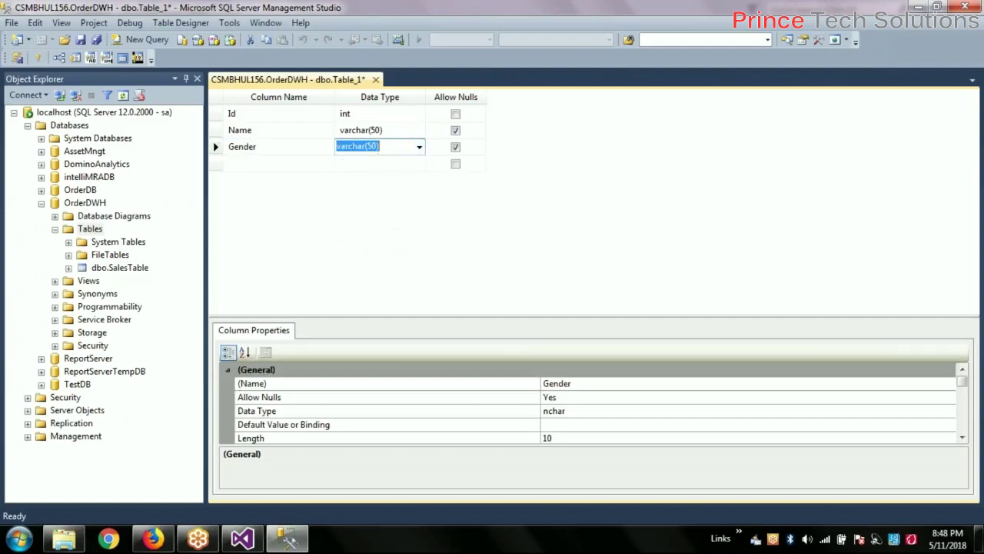
- Set the Gender column's data type to varchar(10)
key(BackSpace)
key(BackSpace)
text(10)
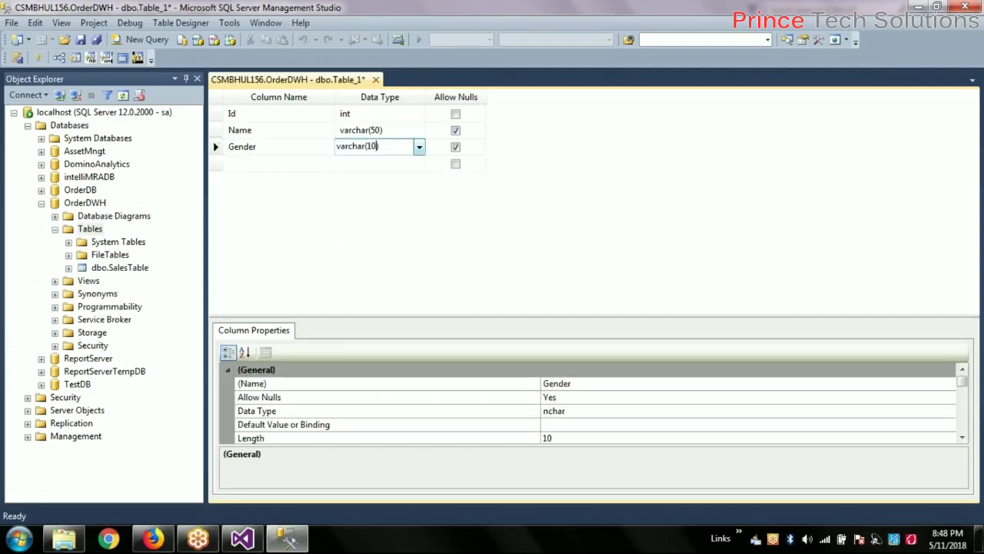
click(308, 164)
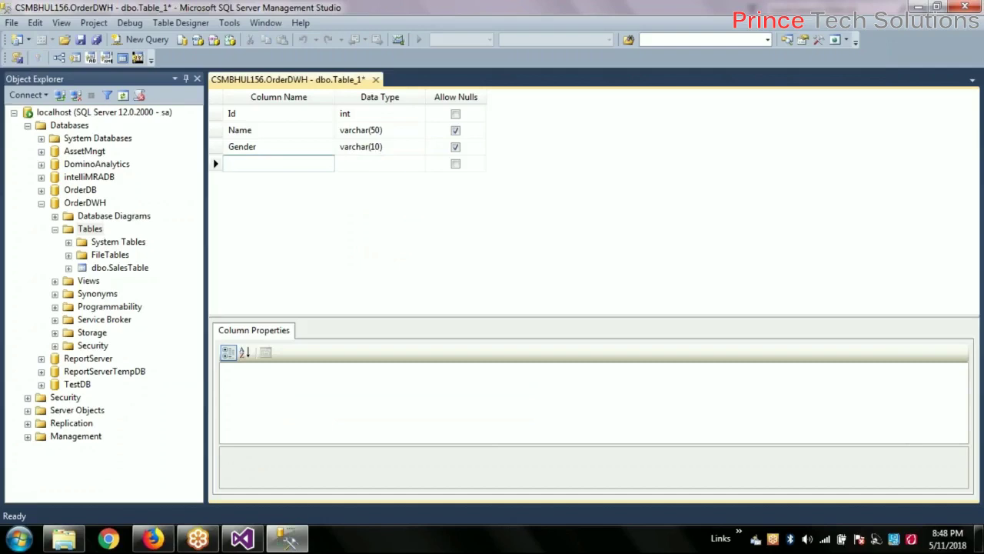
- Open the Male Employee workbook from the Data folder and check its column headings, including Age
key(super+d)
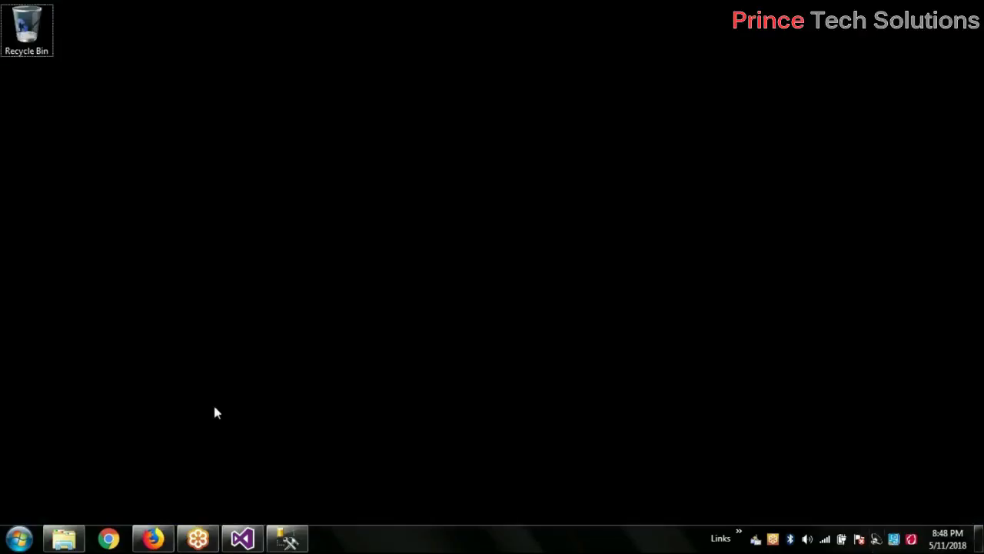
click(82, 531)
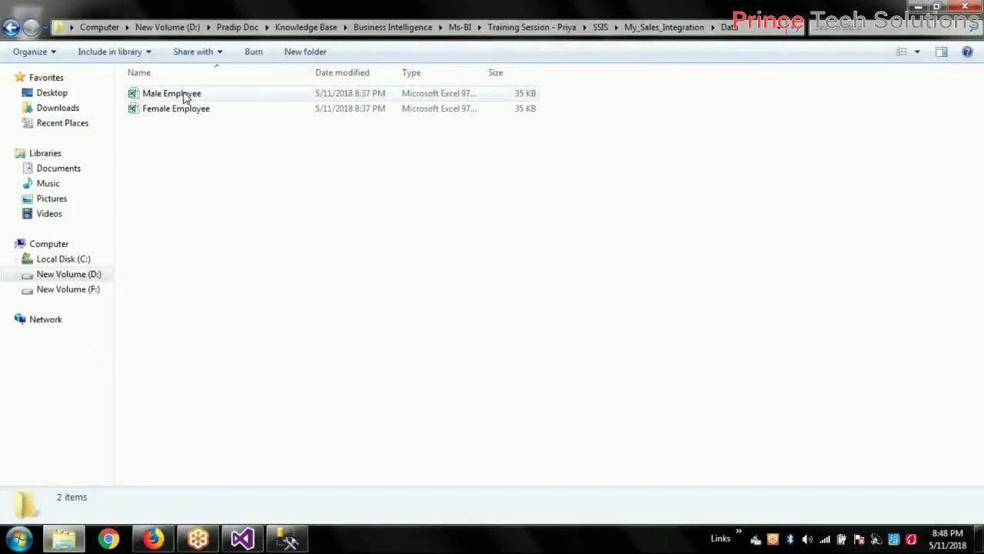
click(185, 97)
double_click(185, 97)
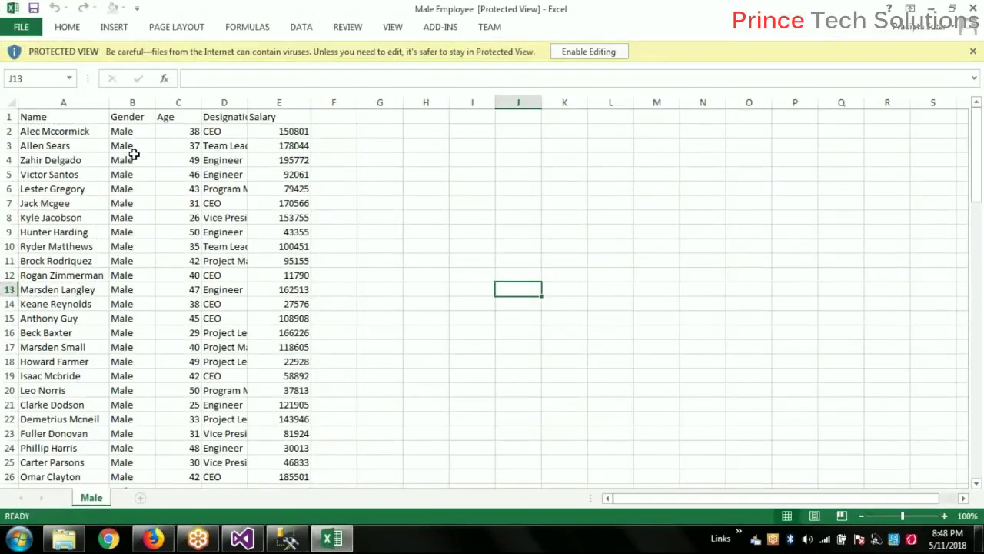
click(188, 117)
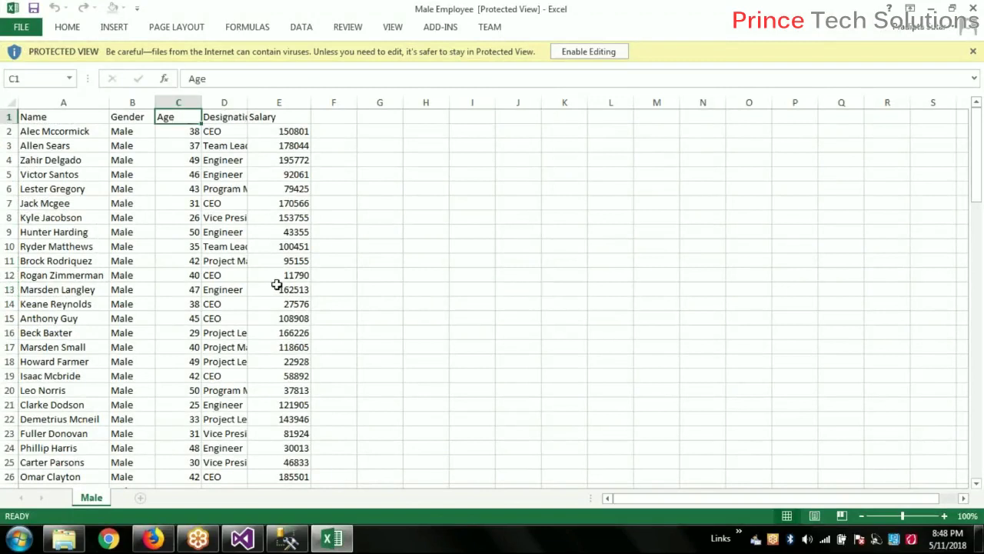
- Return to SQL Server Management Studio and add an Age column with data type nchar(10)
click(288, 542)
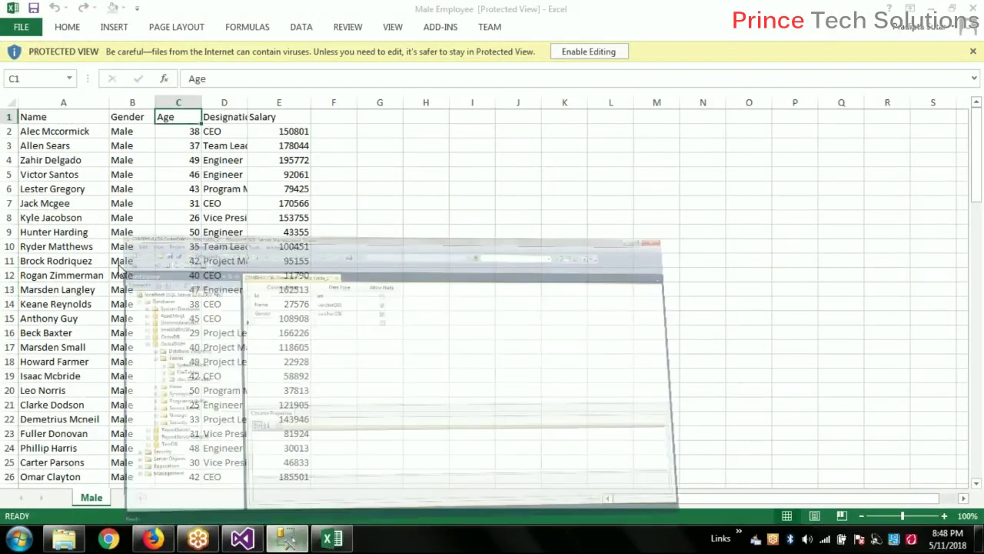
key(Tab)
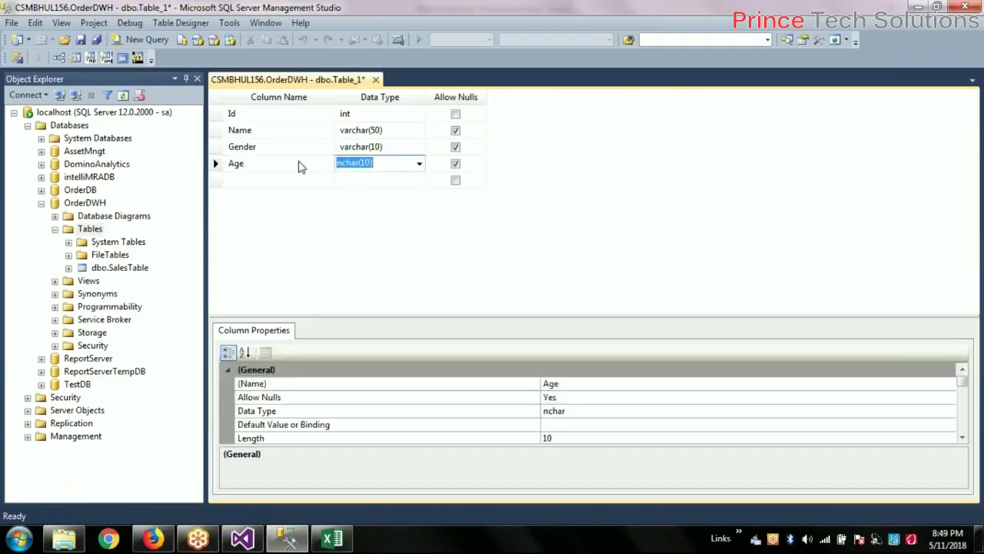
click(420, 164)
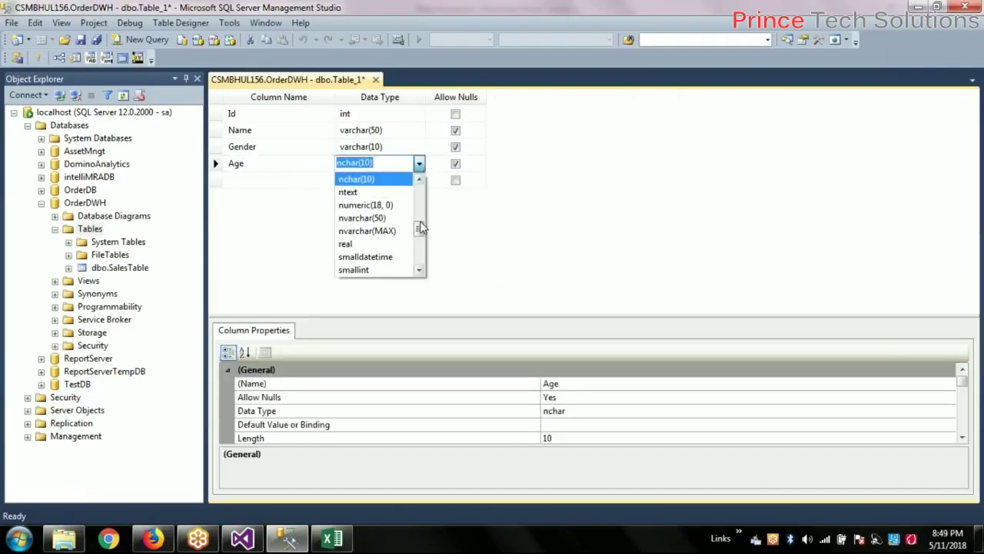
drag(419, 229, 420, 217)
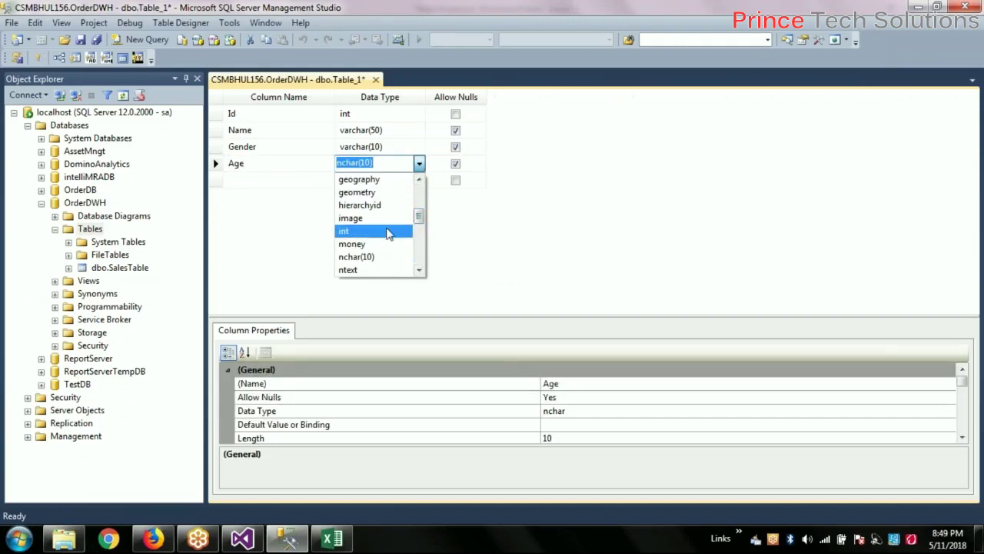
click(381, 259)
- Add a Designation column to the table with data type varchar(20)
click(268, 183)
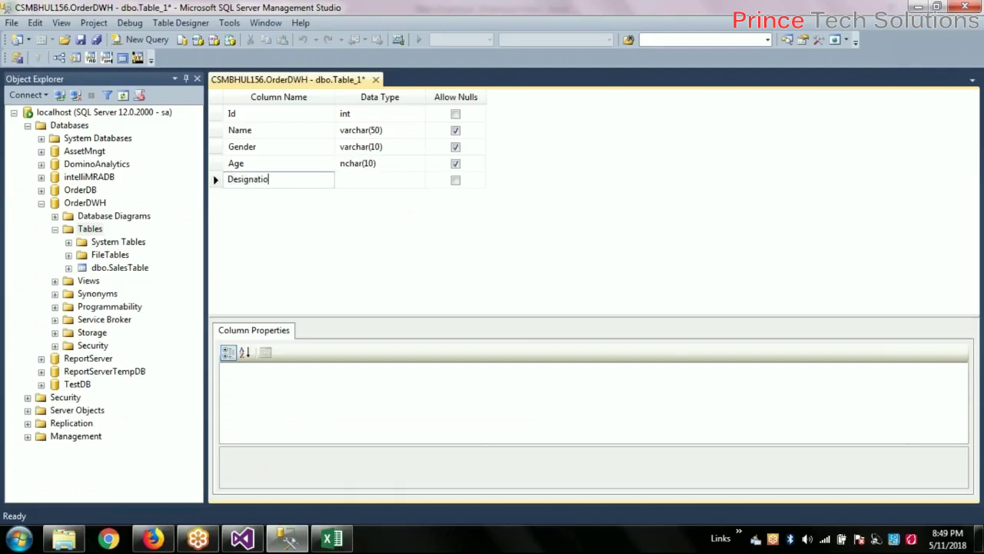
click(389, 179)
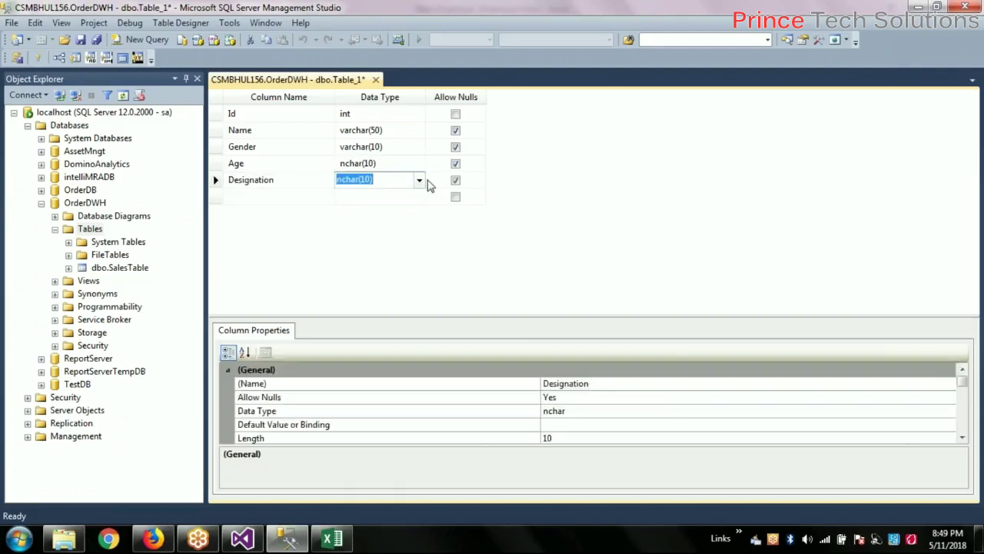
click(420, 182)
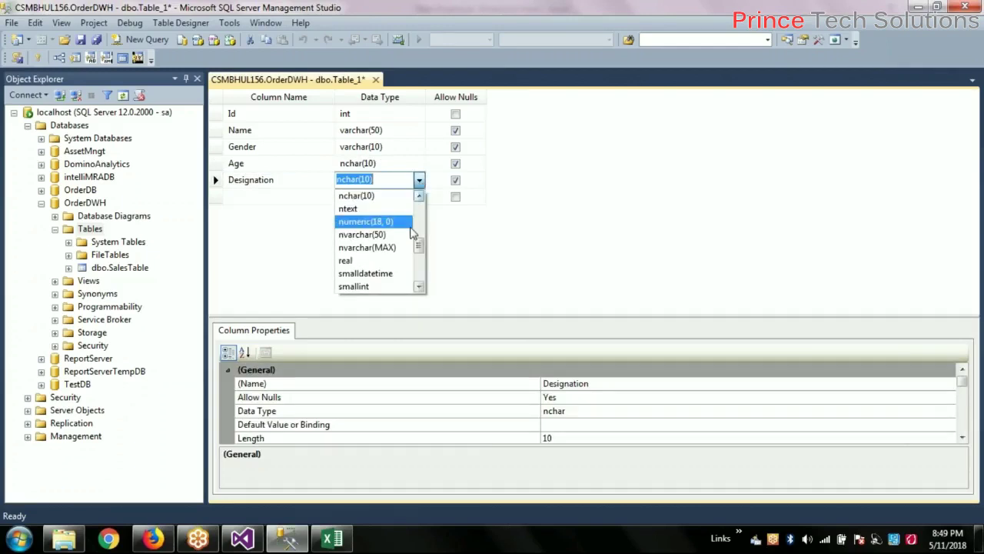
drag(420, 251, 420, 274)
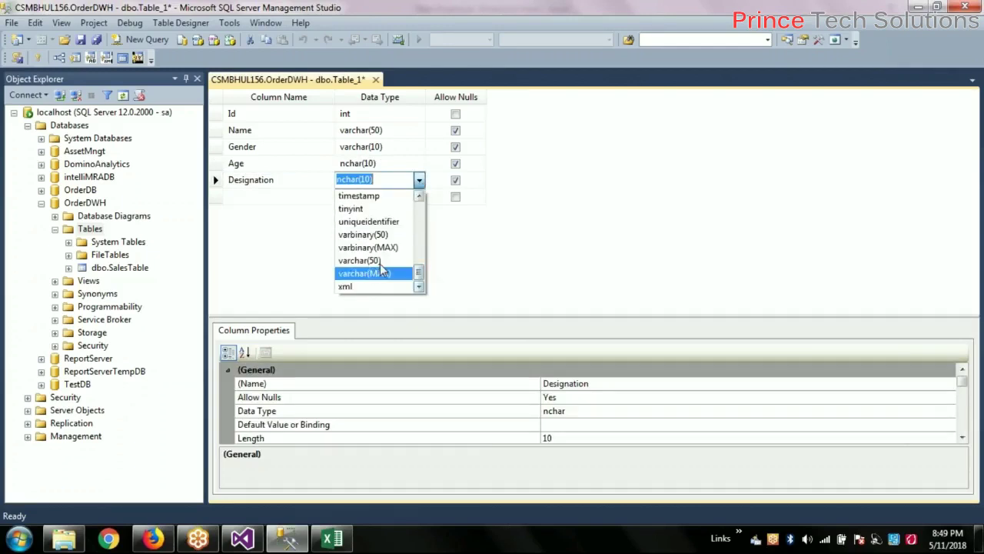
click(381, 266)
click(373, 180)
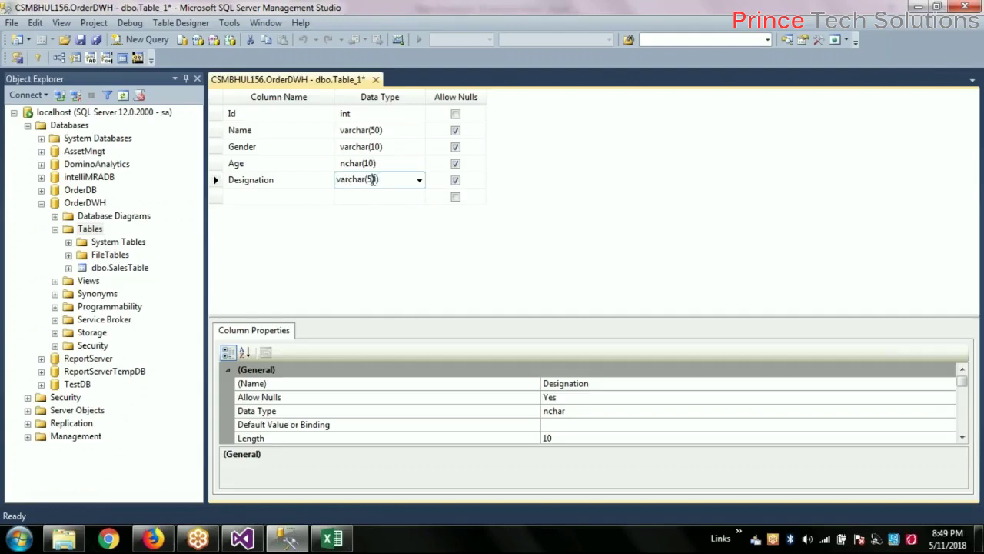
- Add a Salary column to the table with data type float
click(294, 197)
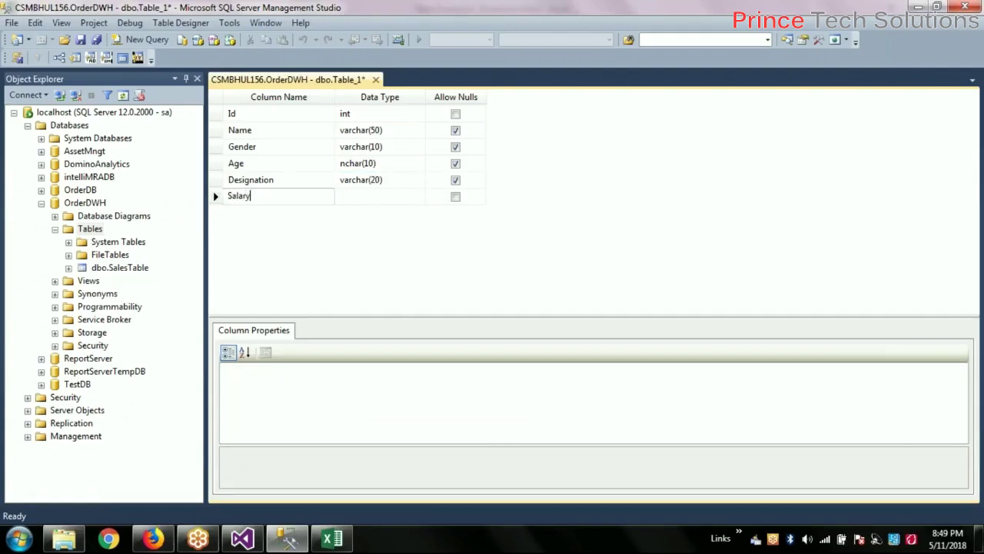
key(Tab)
click(419, 196)
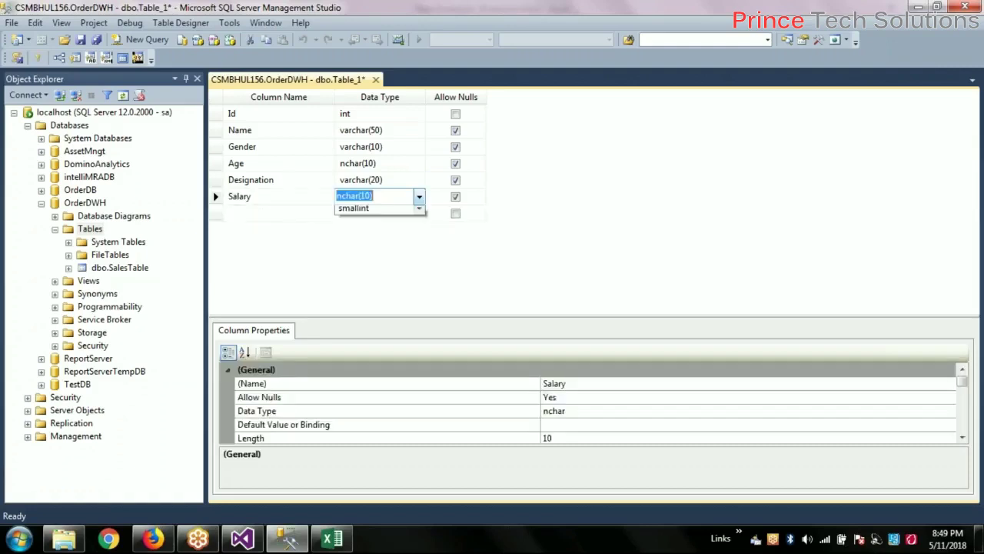
drag(418, 264, 422, 231)
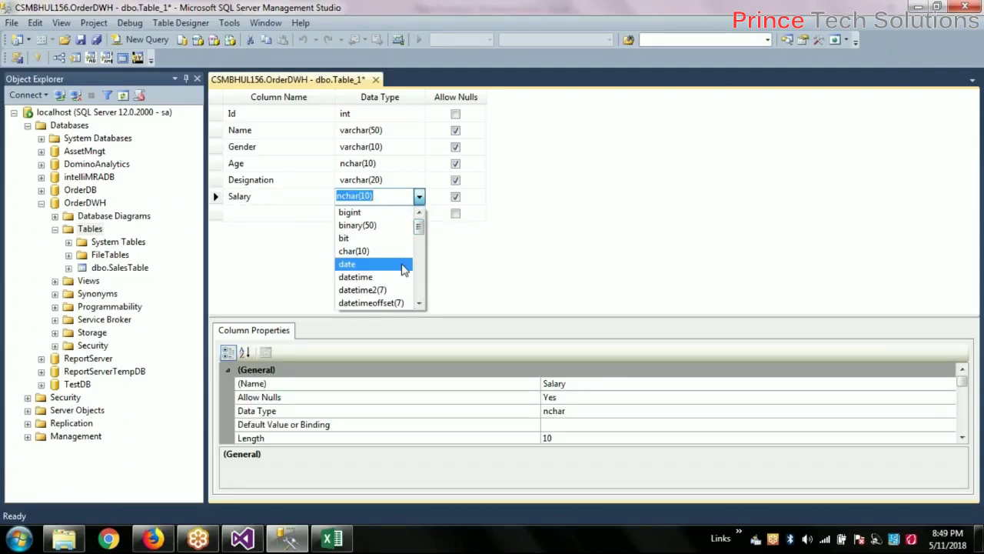
scroll(403, 268, down, 2)
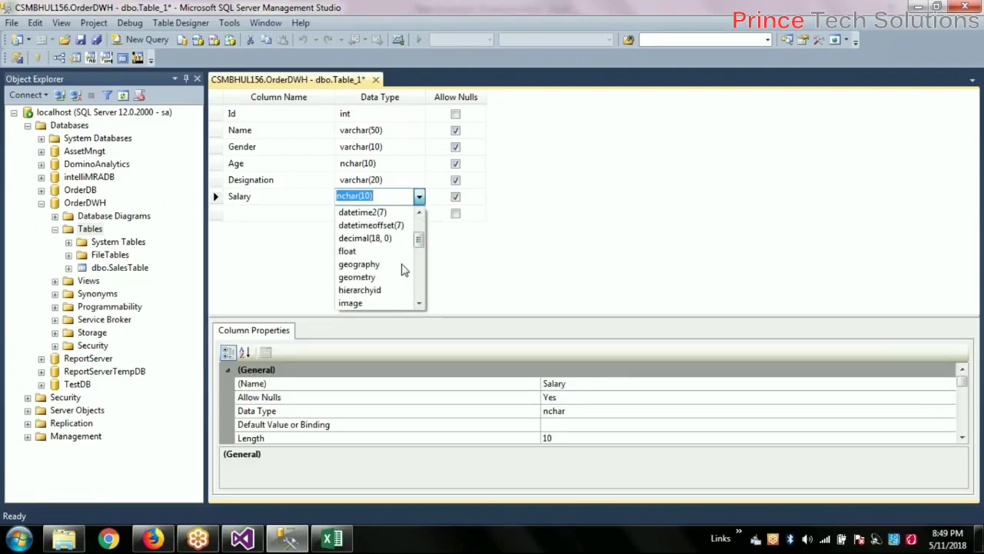
click(406, 251)
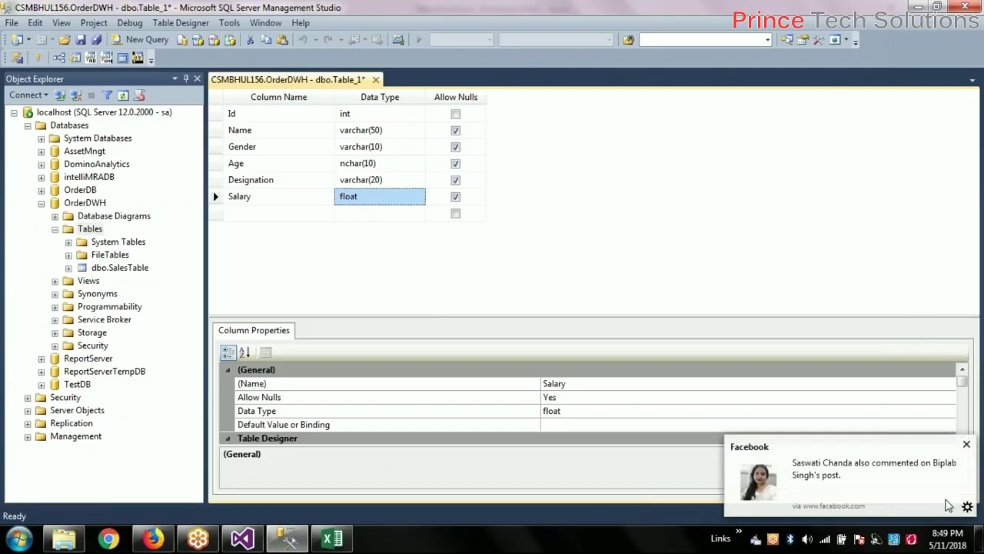
- Dismiss the browser notification and save the new table as tblEmployee
click(967, 445)
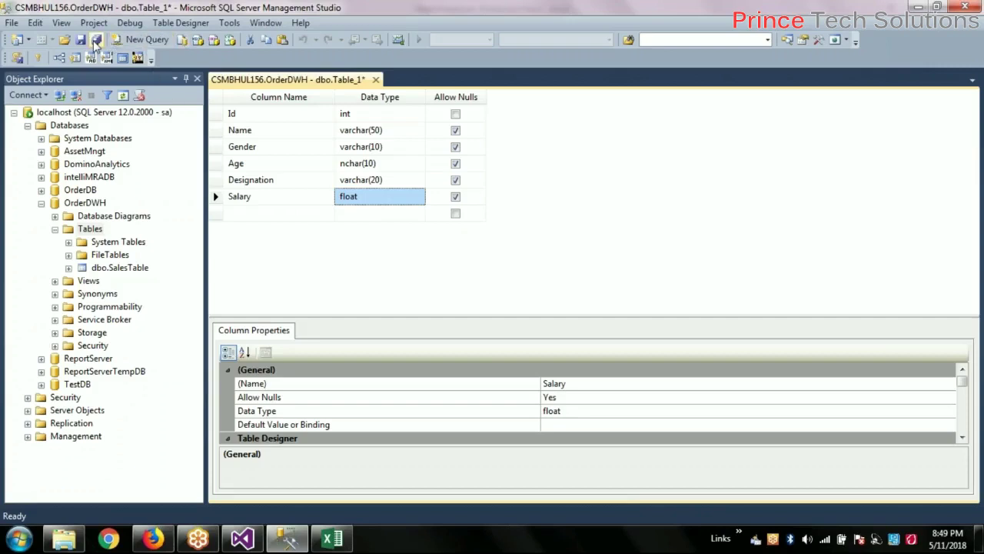
click(81, 40)
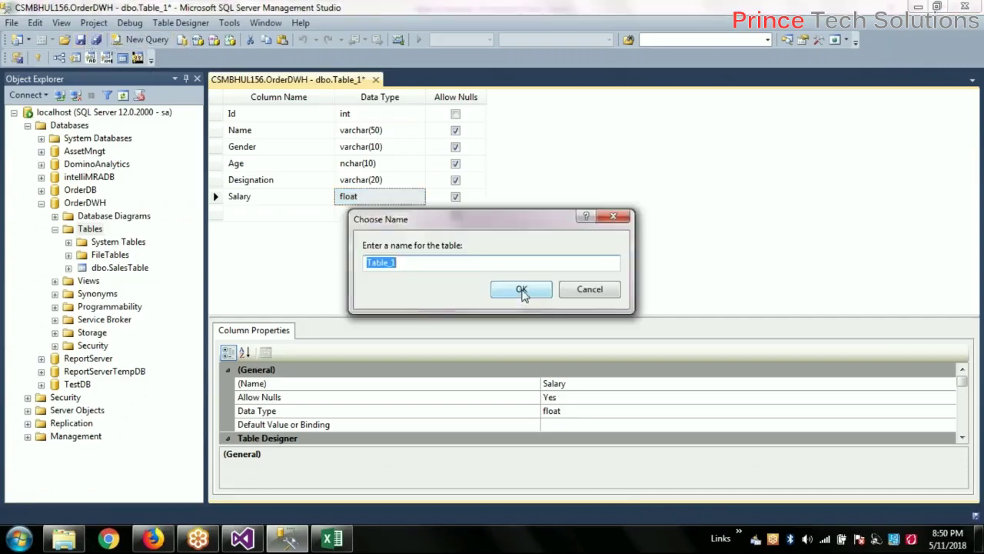
text(E)
text(blEm)
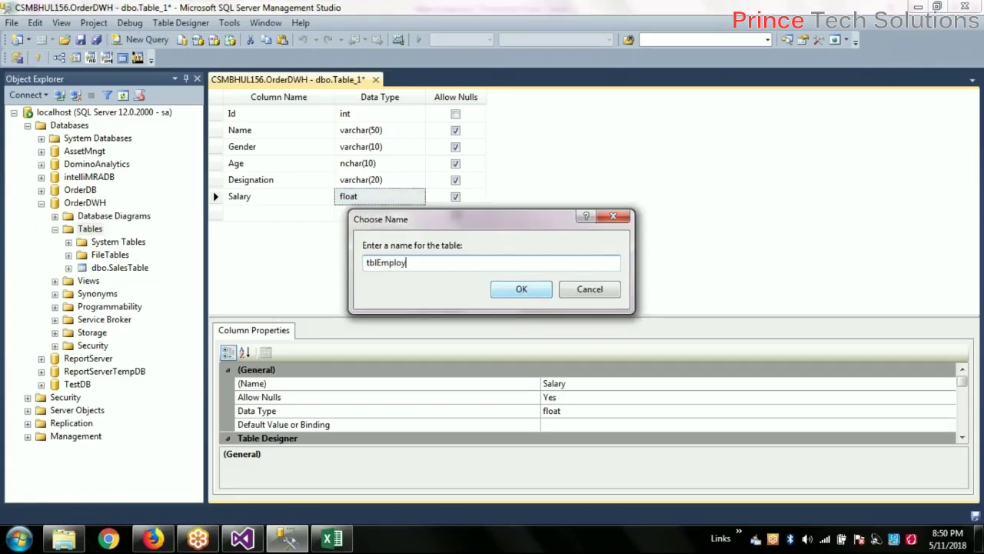
click(539, 290)
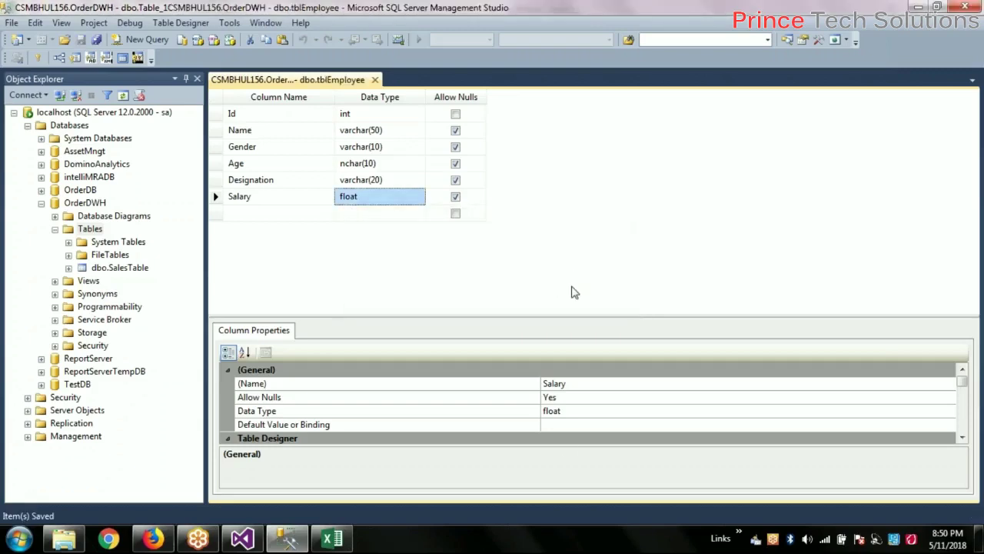
- Close the tblEmployee design and refresh the list of tables in the OrderDWH database
mouse_move(288, 544)
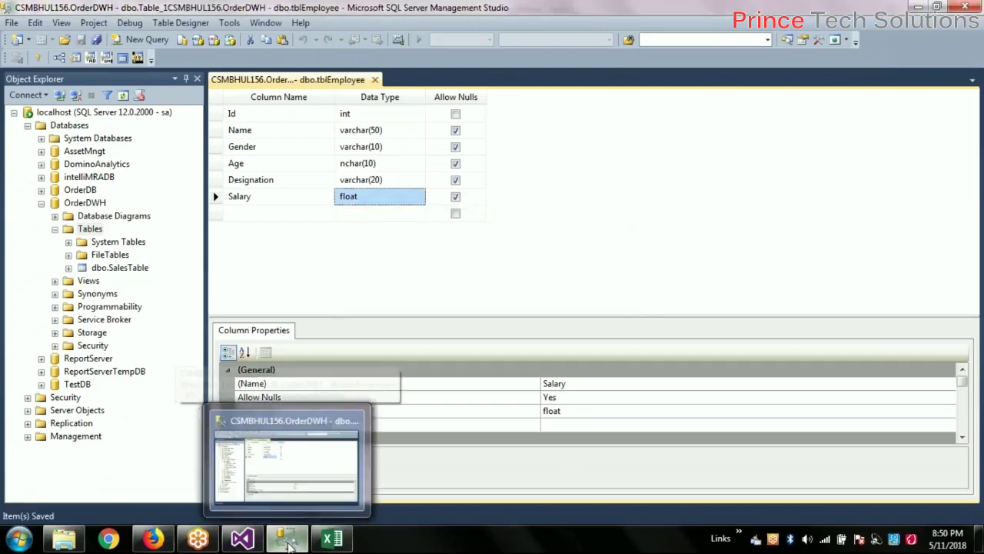
click(375, 79)
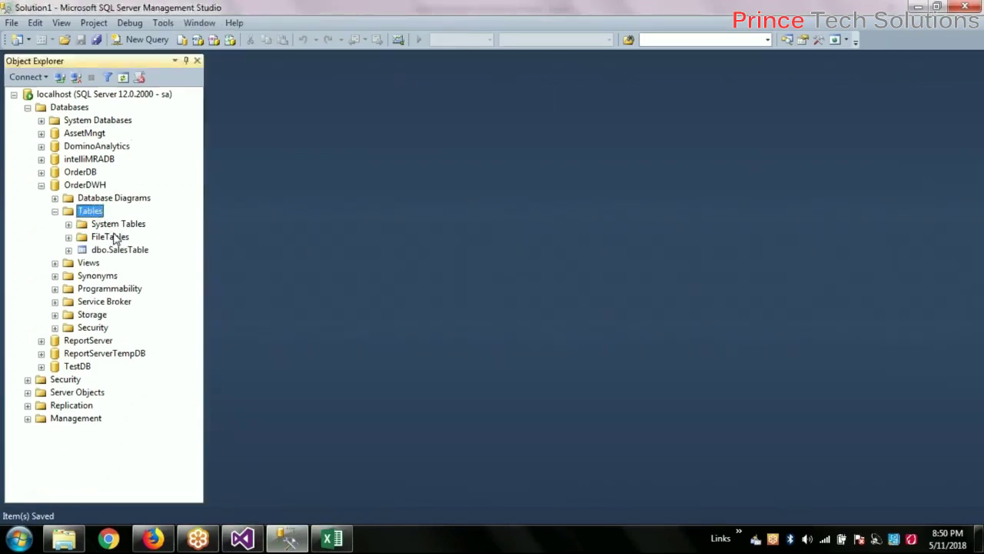
right_click(90, 218)
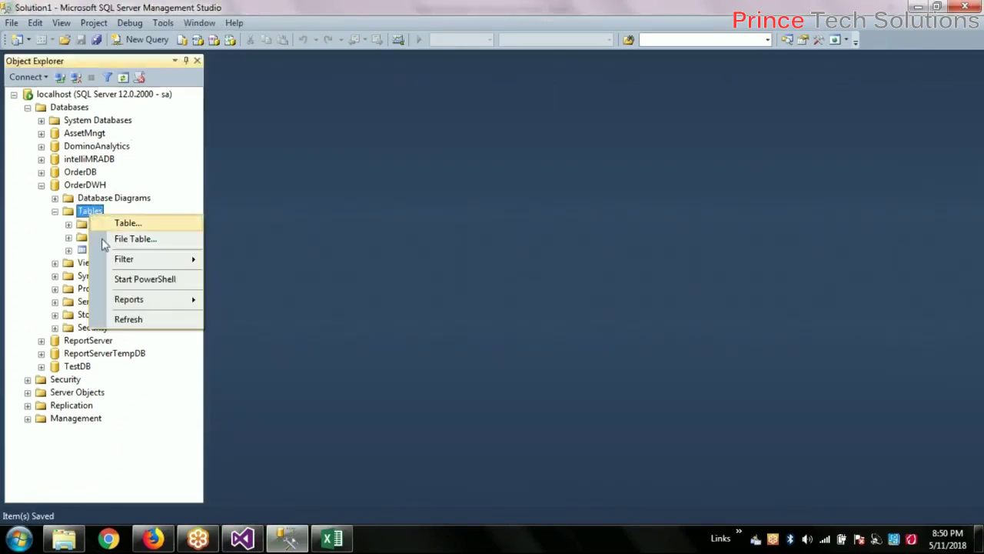
click(131, 319)
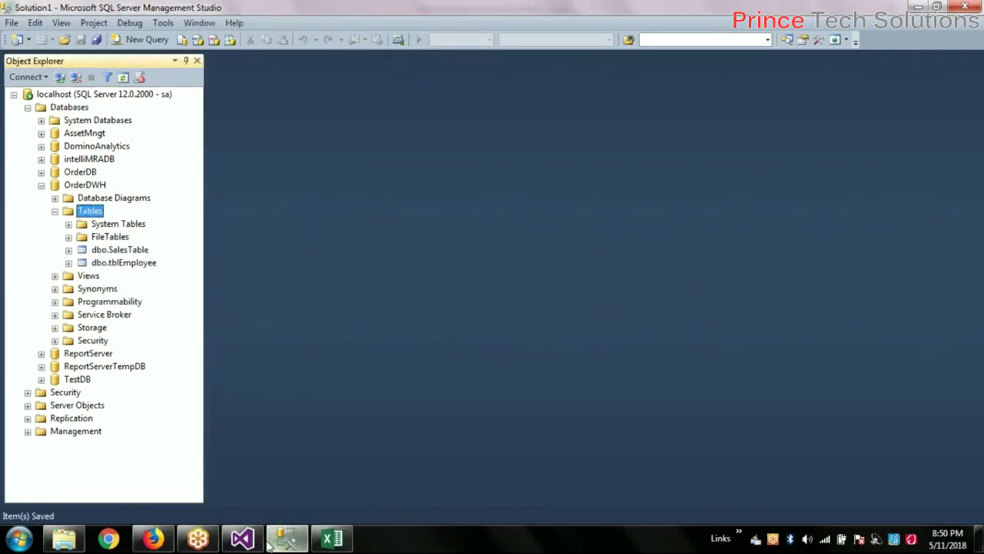
- Switch to Visual Studio, add an OLE DB Destination to the UnionTrans data flow and name it Employee
click(238, 454)
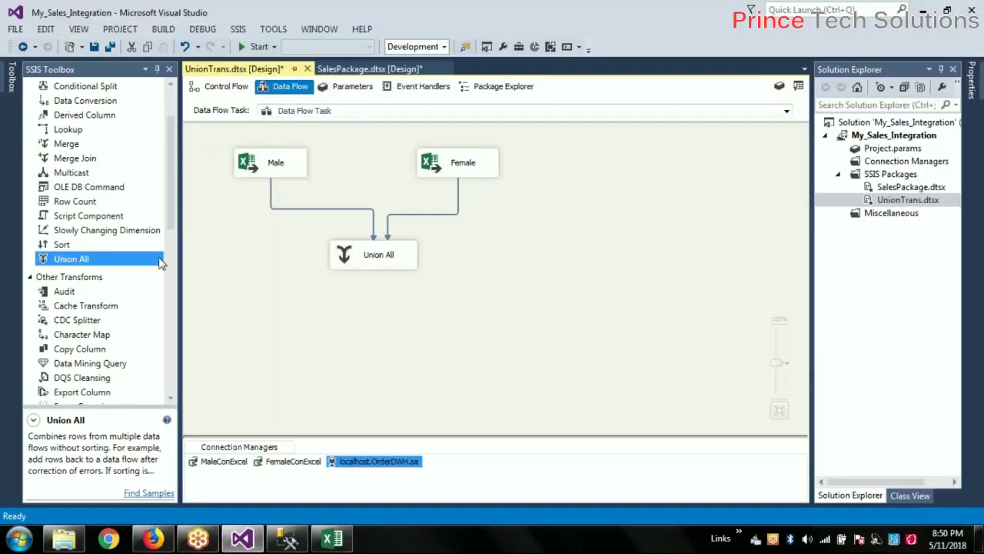
drag(170, 210, 170, 352)
scroll(170, 353, down, 2)
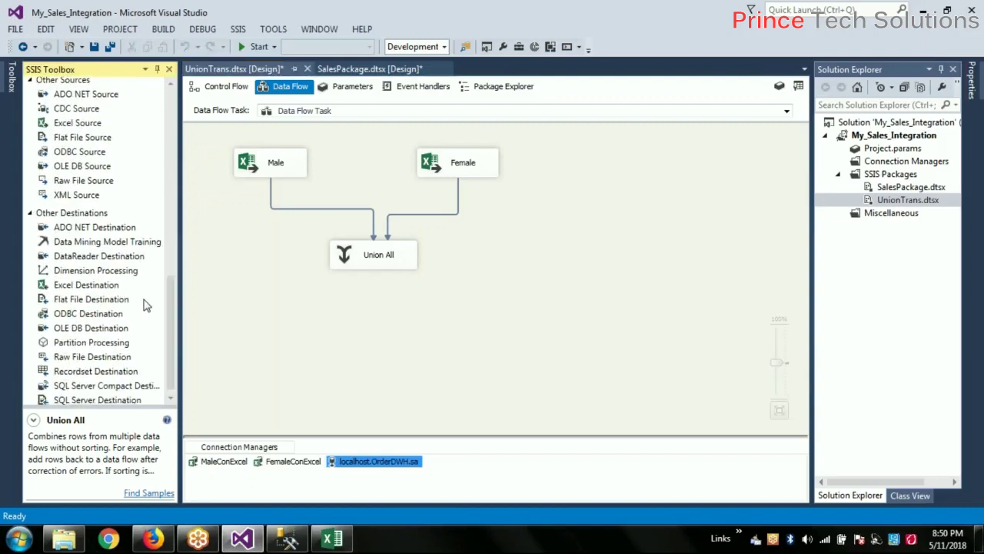
click(85, 329)
drag(336, 353, 369, 345)
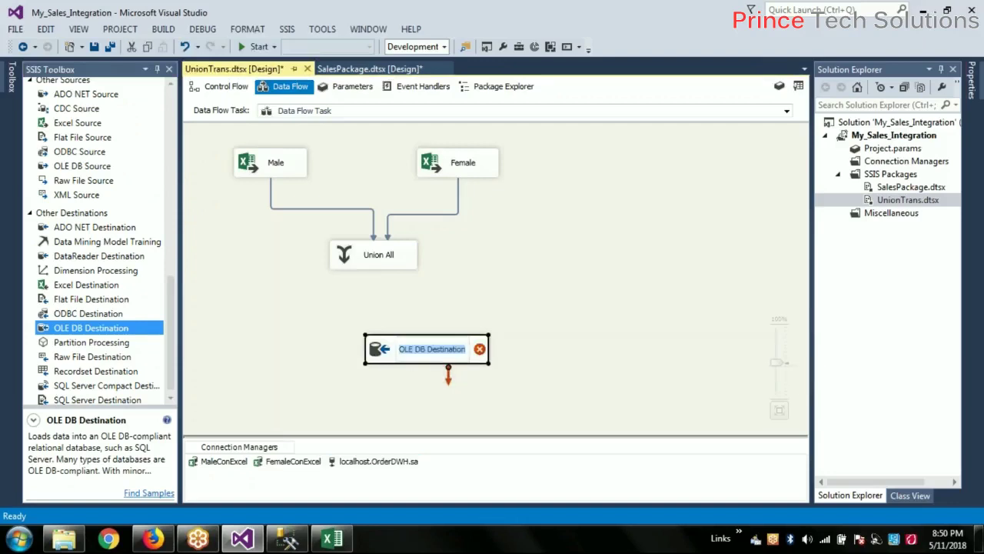
text(Em)
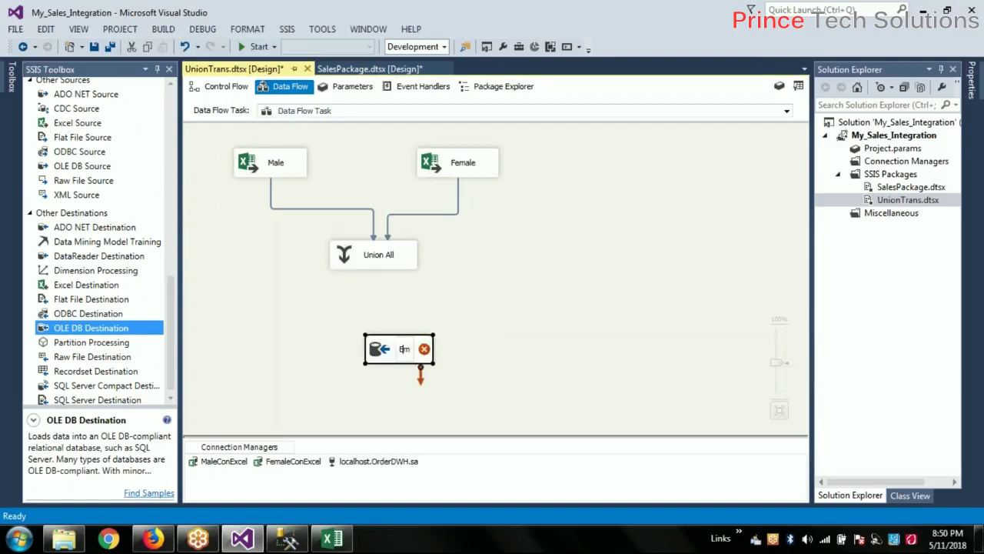
text(ployee)
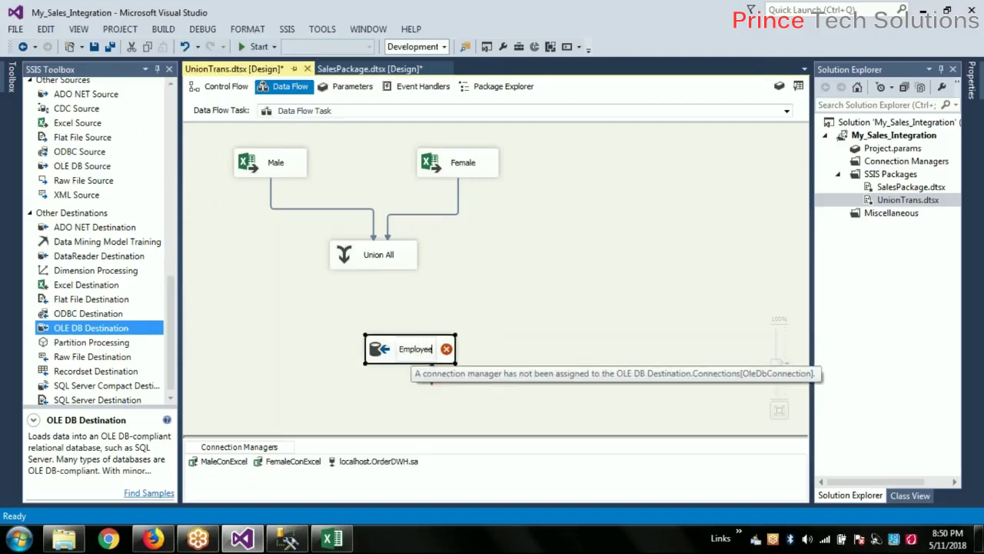
click(481, 268)
- Position the Employee destination beneath the Union All transformation and try to open its editor
drag(382, 350, 361, 344)
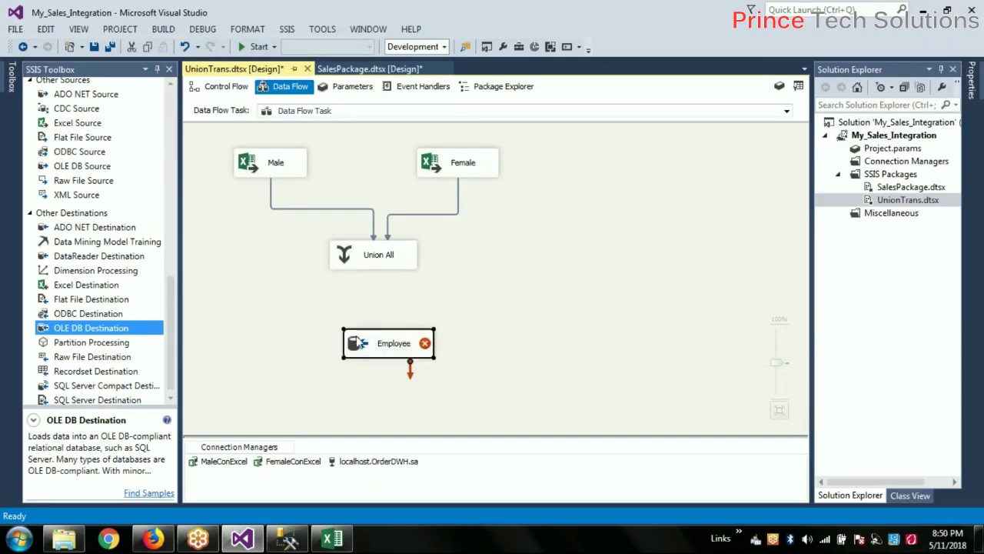
double_click(360, 343)
click(700, 293)
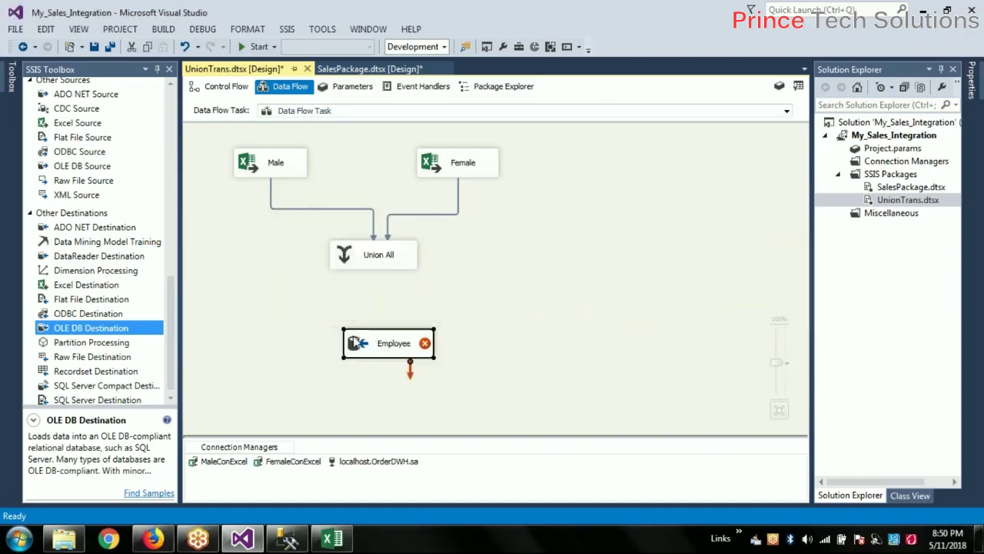
- Configure the Employee destination with the localhost.OrderDWH.sa connection, Table or view access mode and the [dbo].[tblEmployee] table
double_click(381, 343)
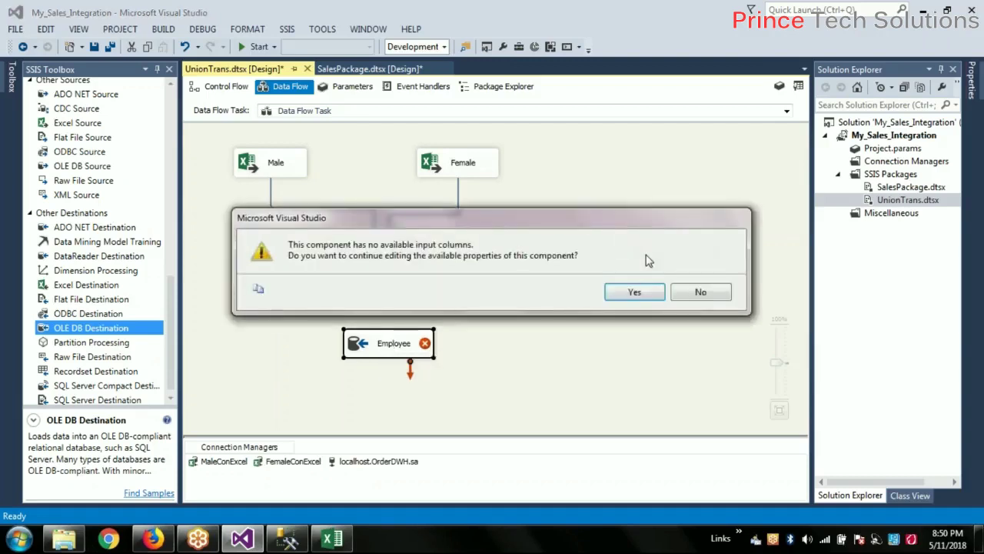
click(701, 291)
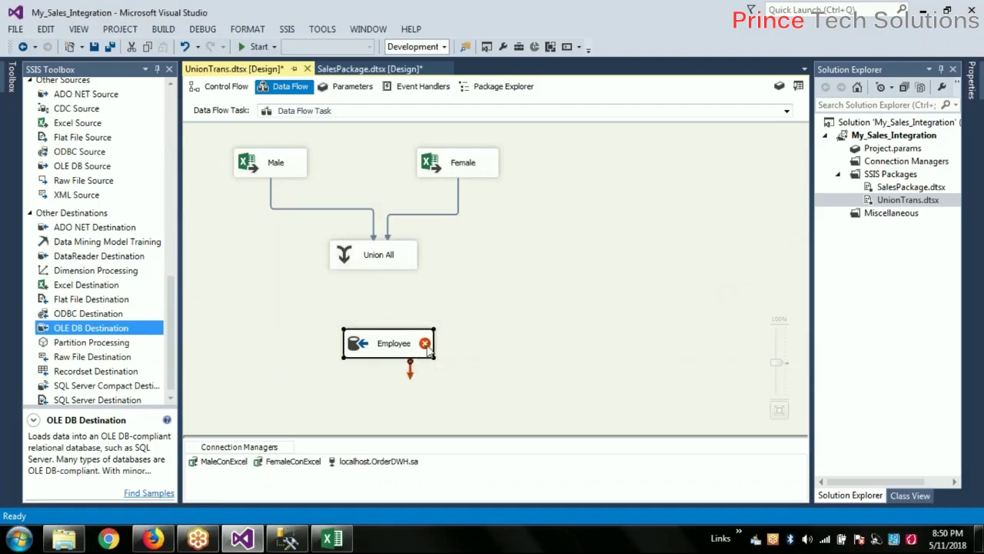
double_click(427, 350)
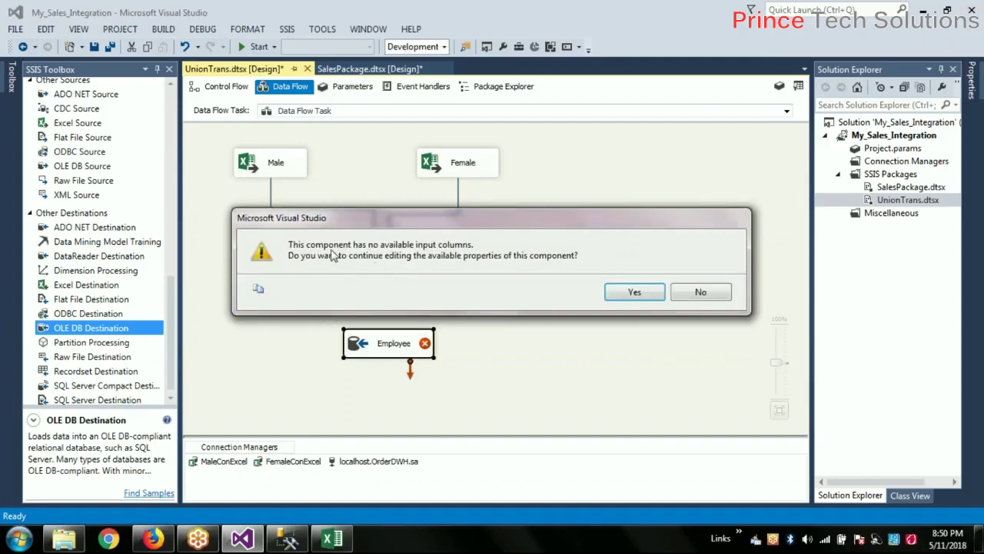
click(629, 291)
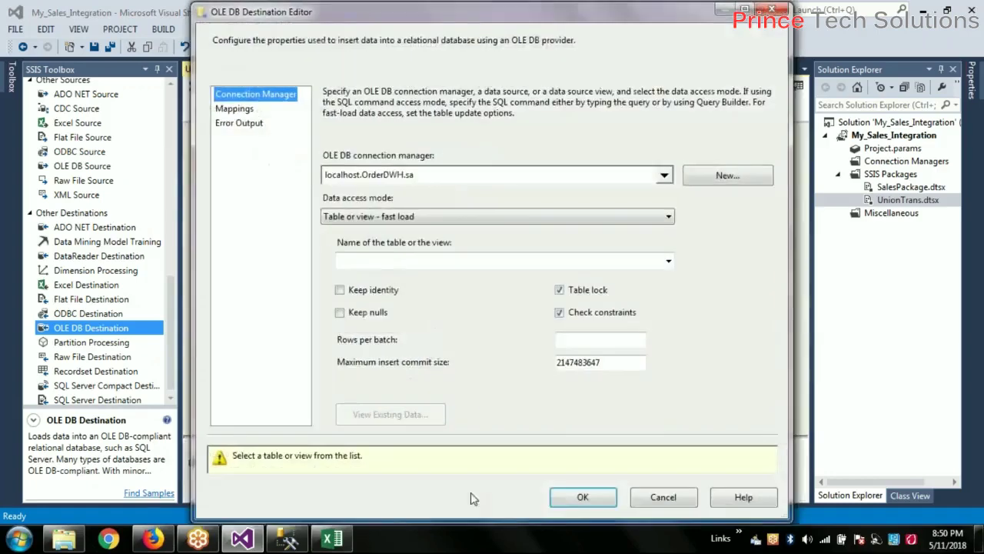
click(664, 176)
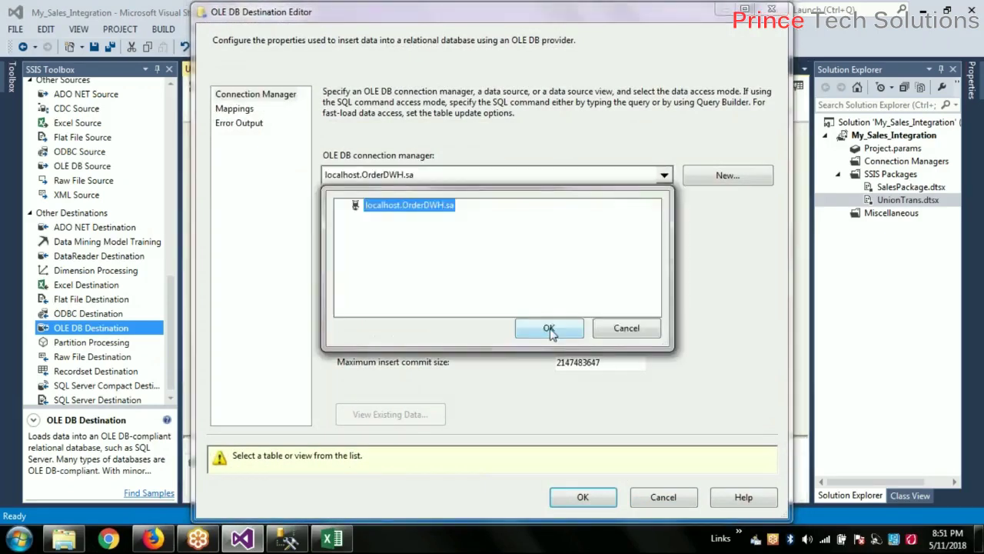
click(550, 329)
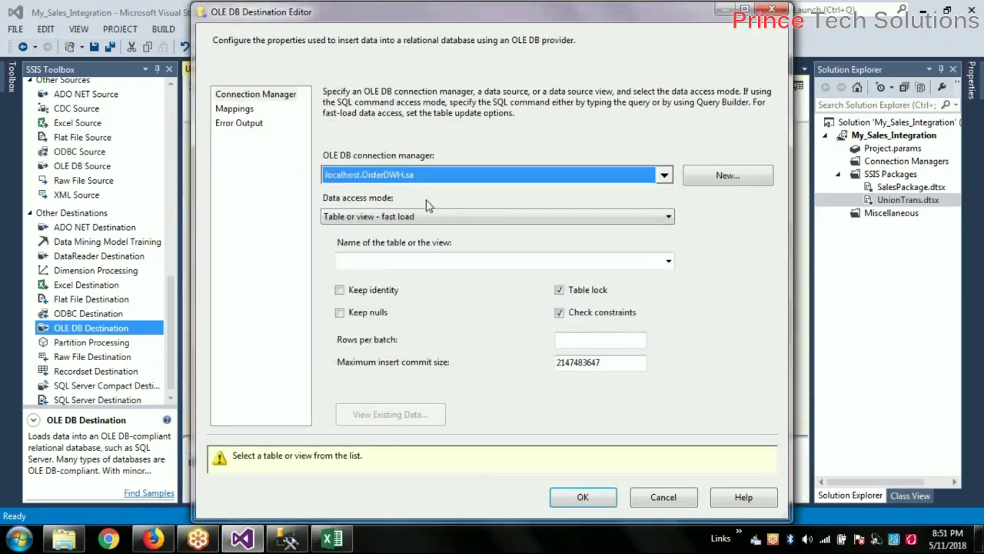
click(411, 218)
click(357, 231)
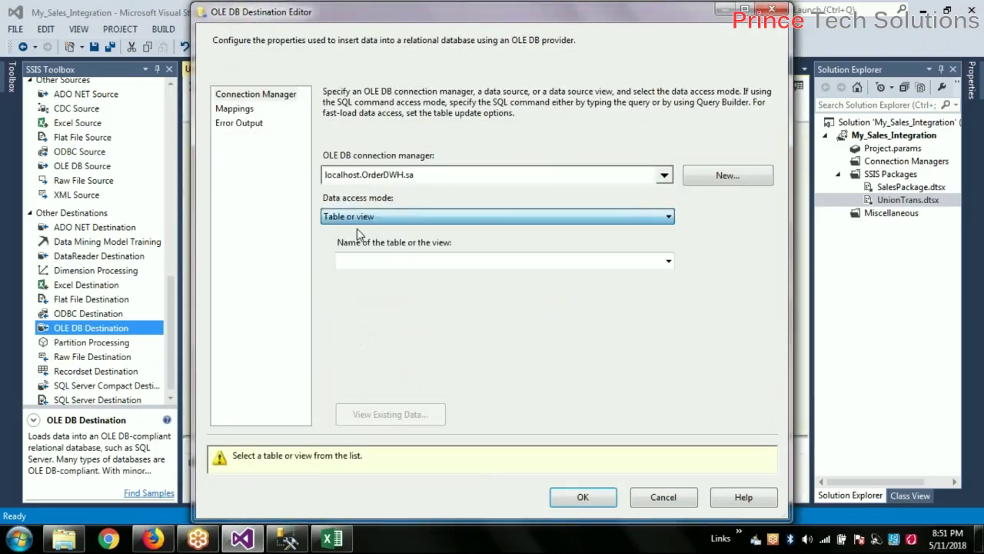
click(500, 262)
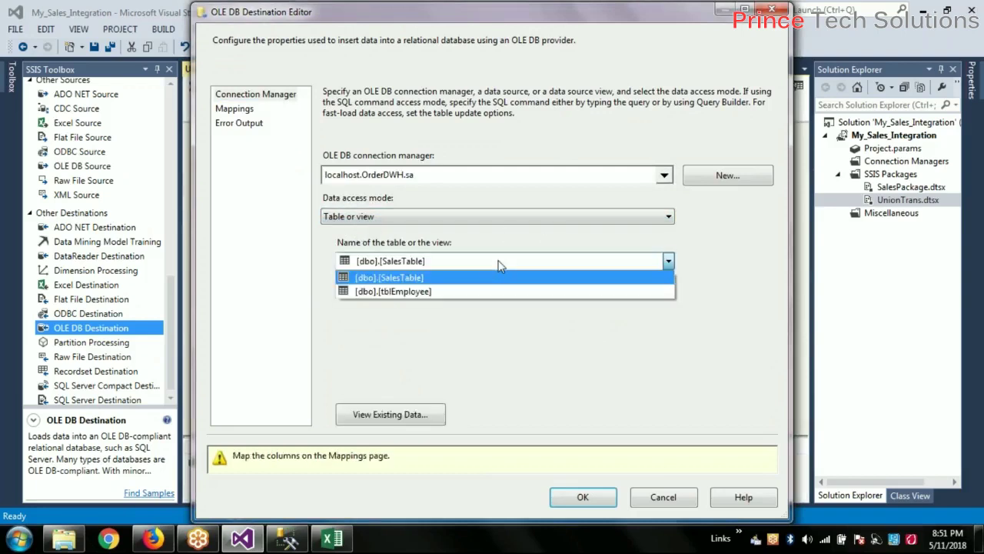
click(408, 292)
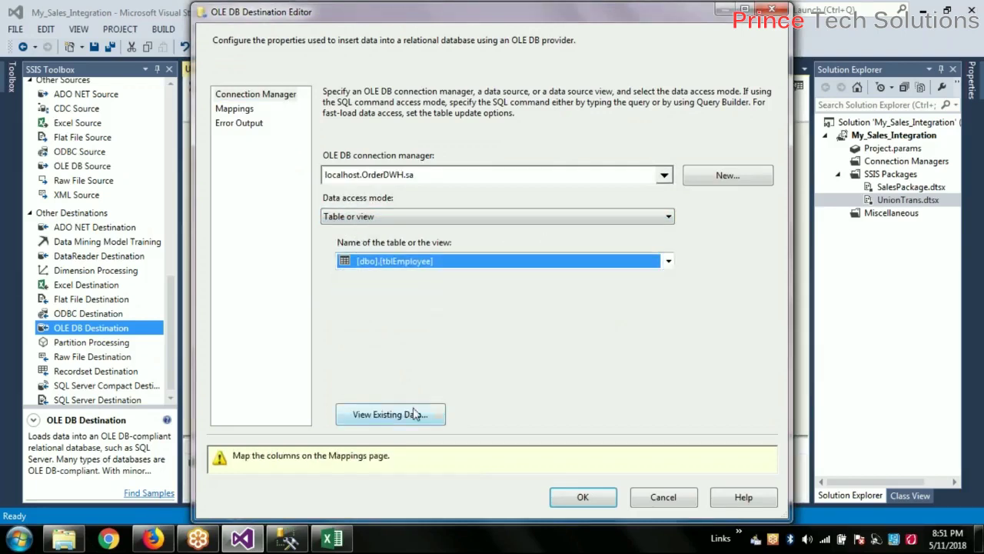
- Preview the existing data in tblEmployee and accept the Employee destination's settings
click(390, 414)
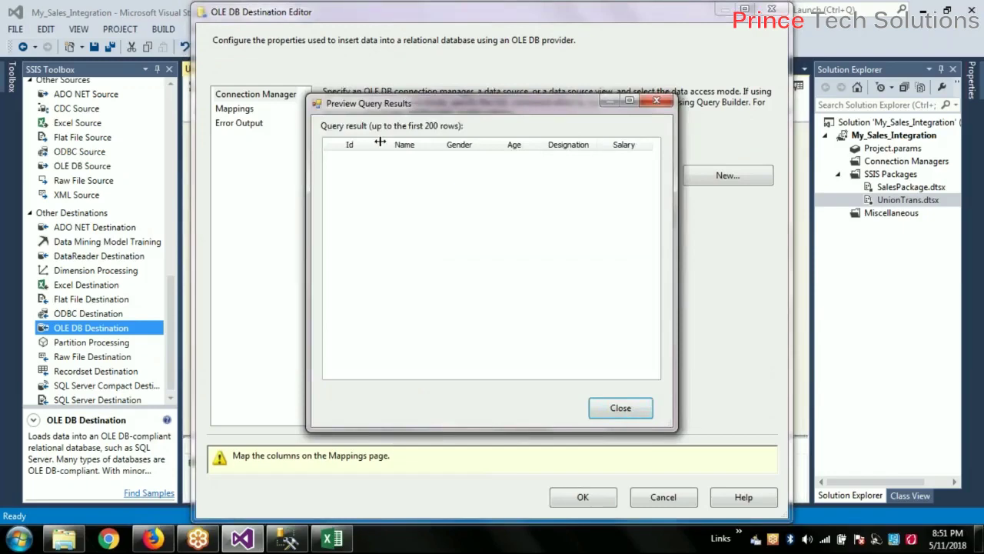
click(620, 409)
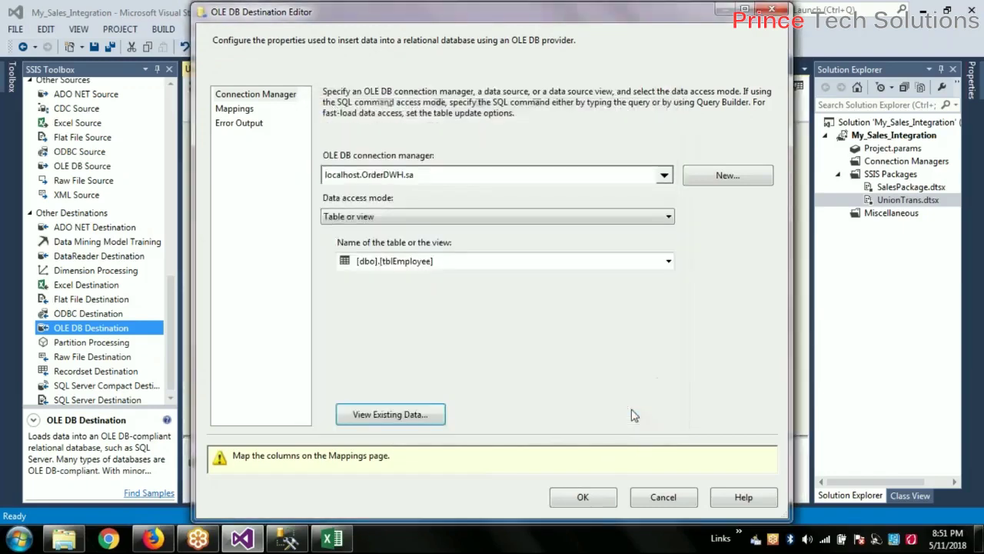
click(586, 498)
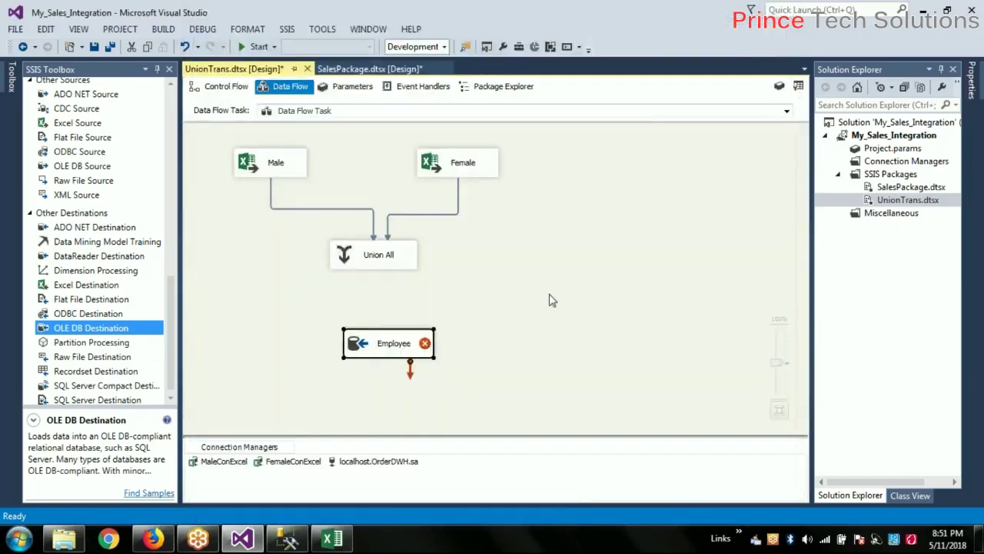
- Align the Employee destination beneath Union All and connect the Union All output to it
drag(374, 348, 363, 336)
click(359, 266)
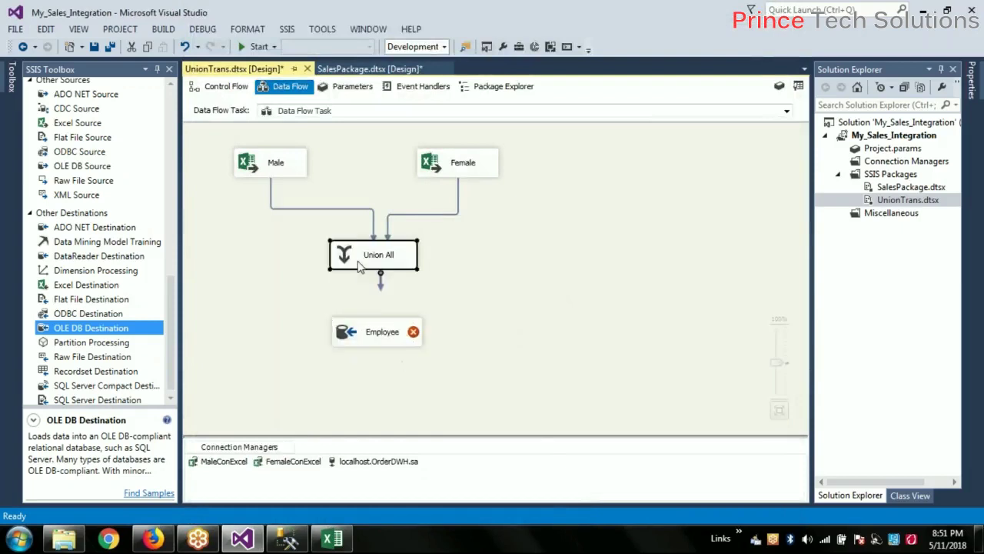
drag(382, 285, 366, 338)
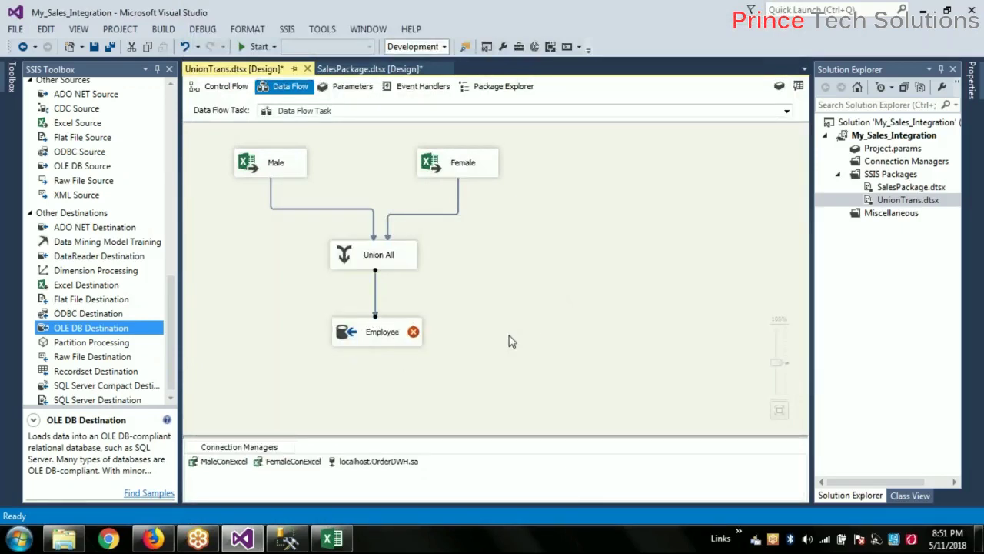
- Reopen the Employee destination's editor and preview the existing data in its target table
double_click(361, 339)
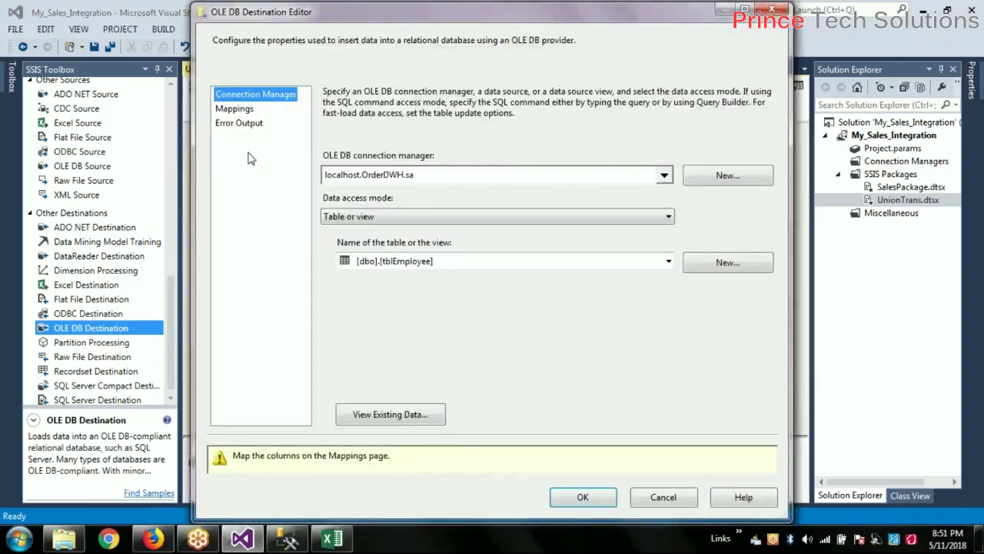
click(392, 414)
click(620, 407)
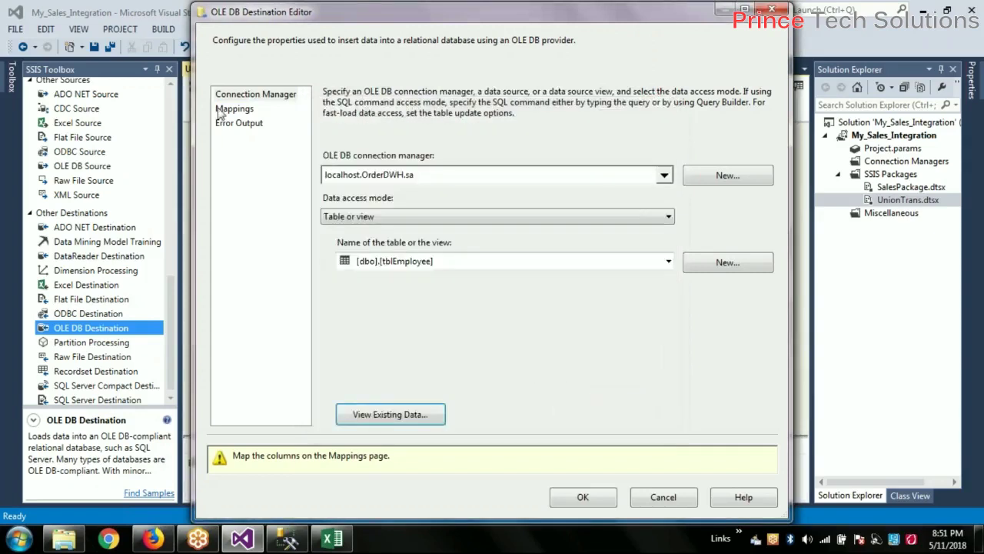
- Bring up the default column mappings for tblEmployee and separate the input and destination column lists
click(238, 113)
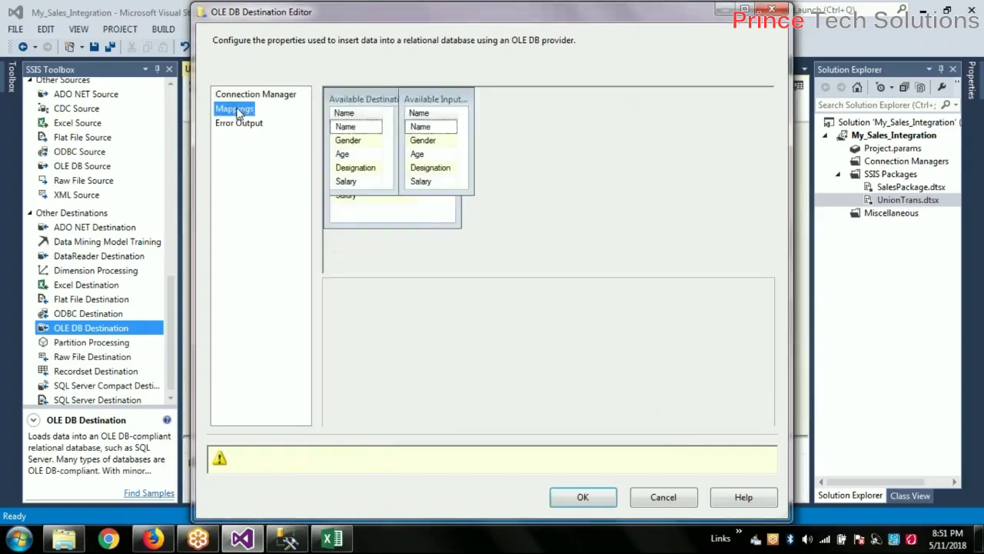
drag(444, 140, 392, 134)
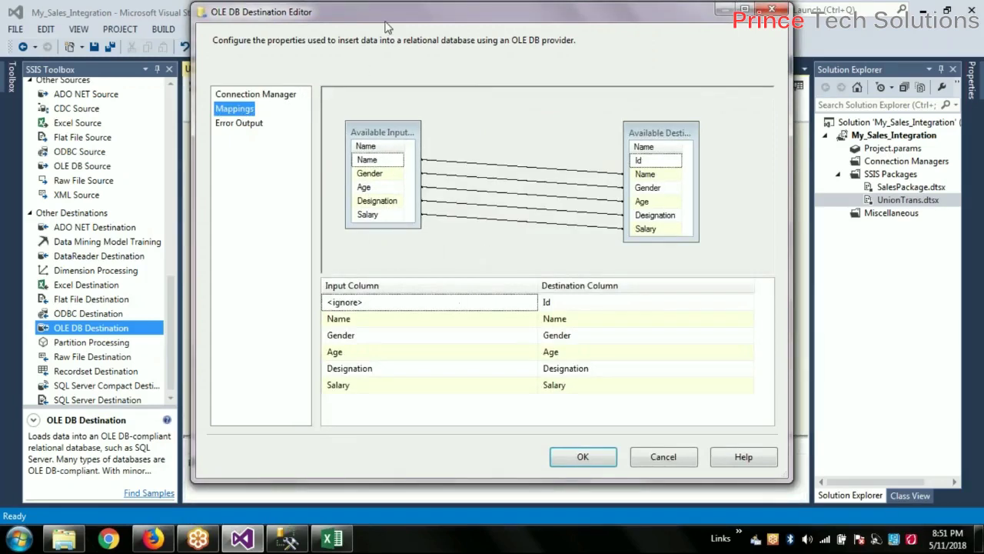
drag(384, 23, 558, 29)
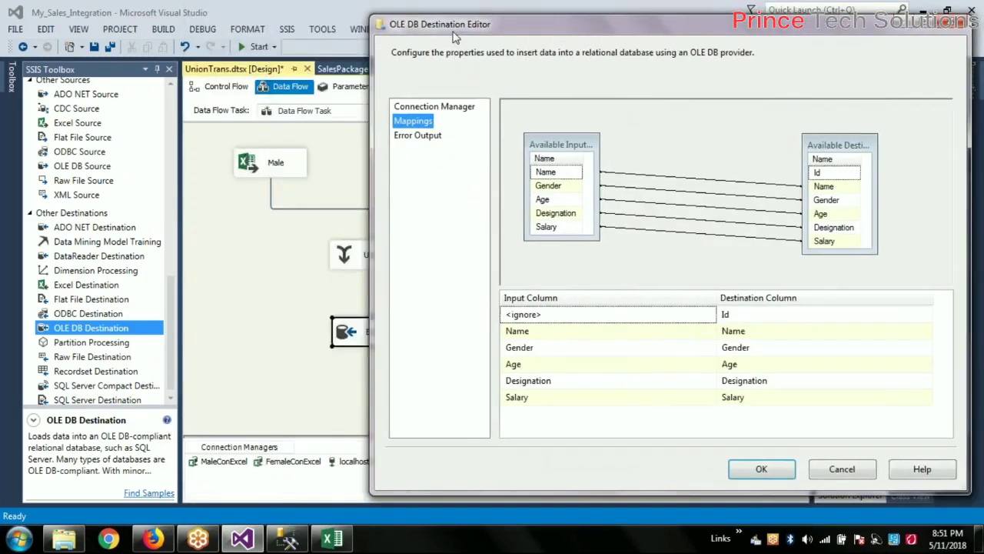
drag(456, 35, 610, 37)
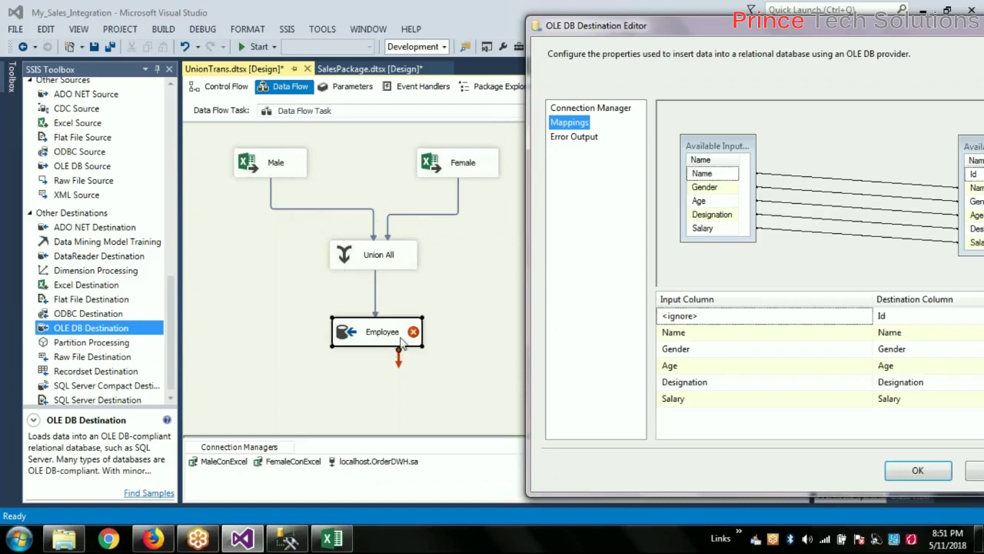
drag(630, 26, 298, 10)
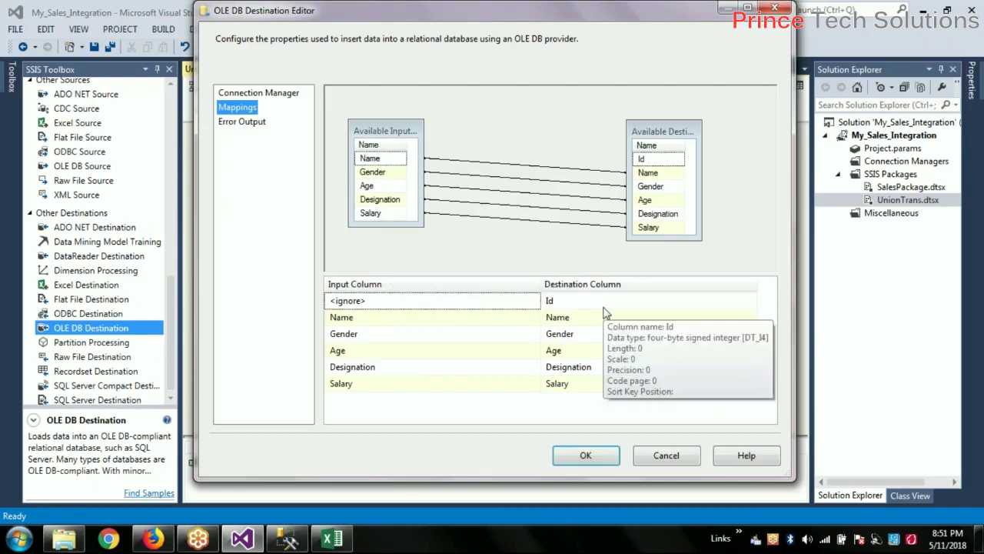
- Check the input choices for the Id and Age destination columns, leave Id ignored, and accept the mappings
click(678, 158)
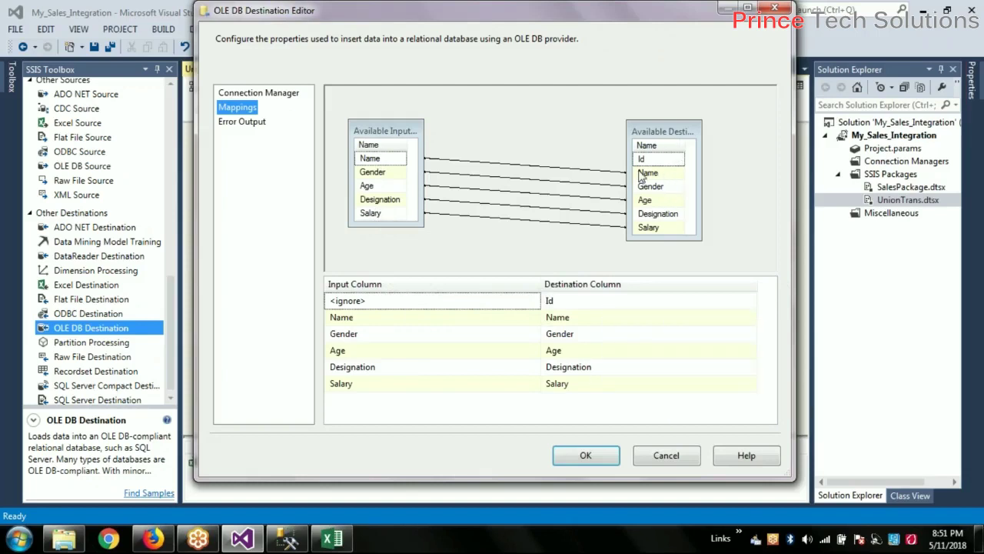
click(534, 301)
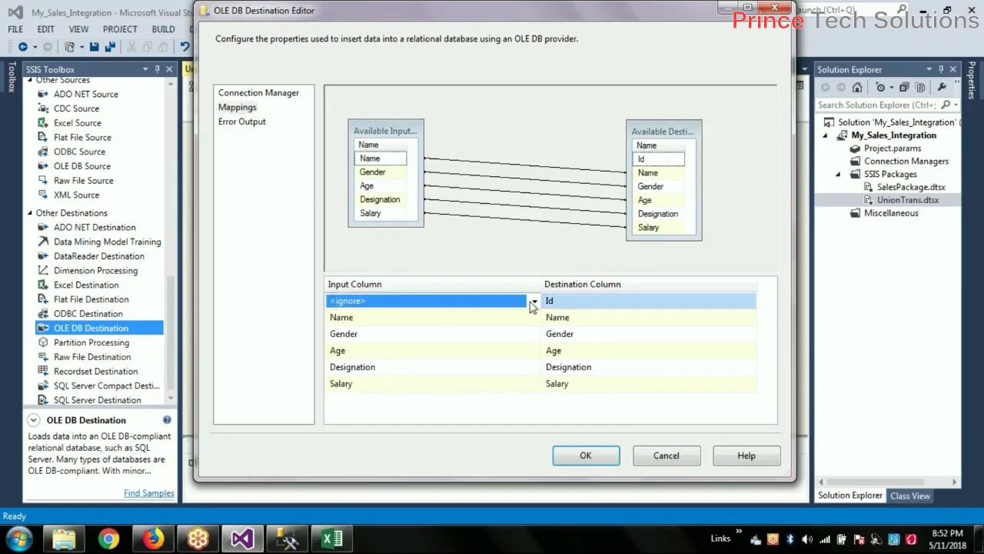
click(534, 301)
click(531, 316)
click(698, 353)
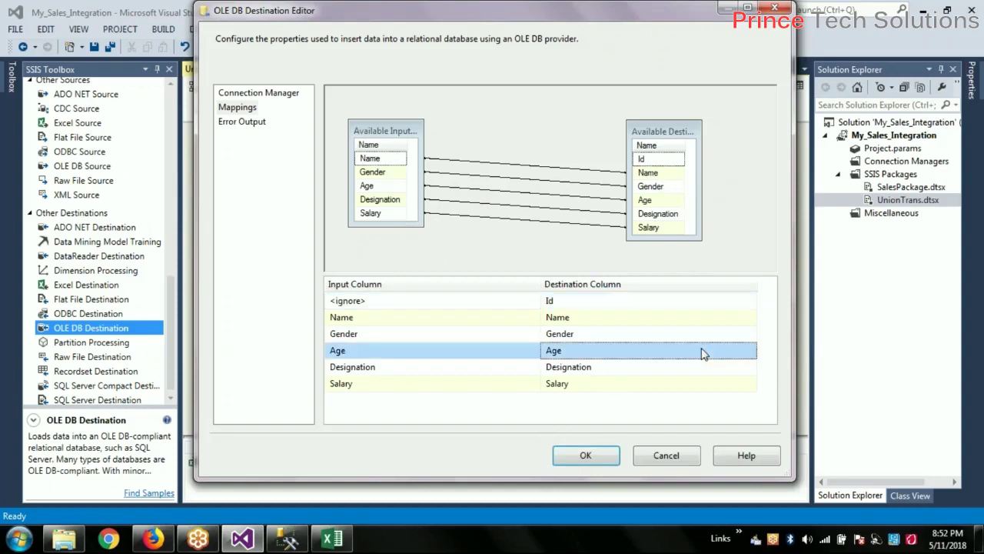
click(442, 357)
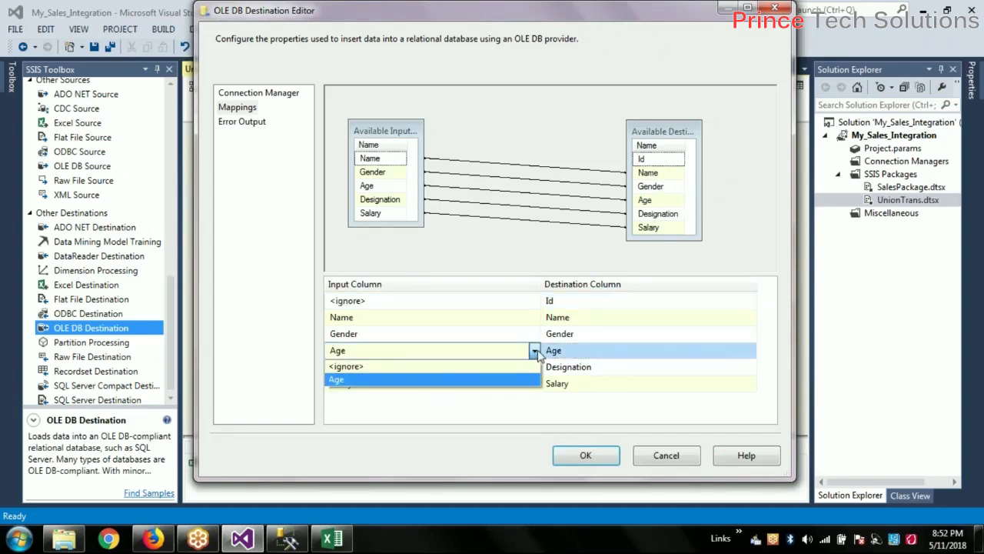
click(535, 350)
click(490, 418)
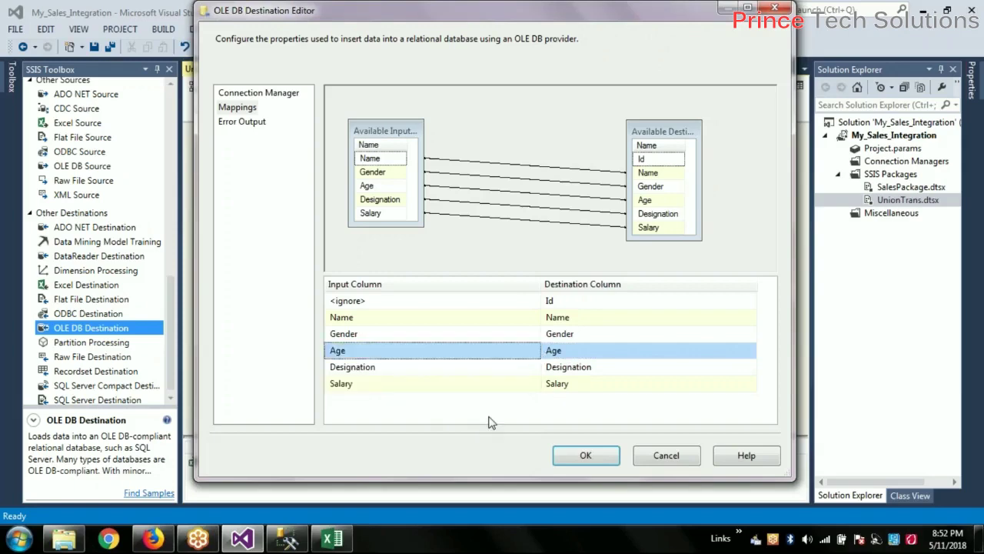
click(587, 454)
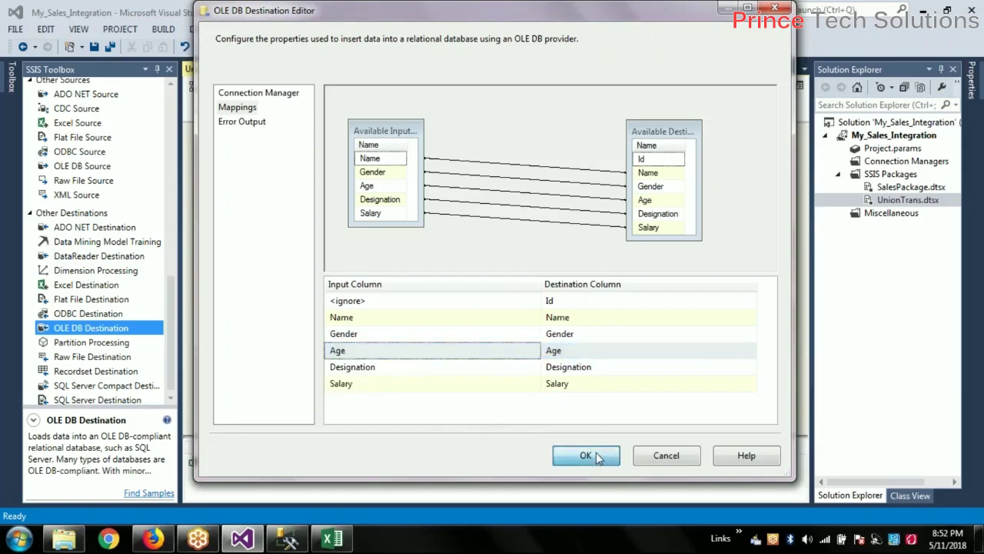
- Set the Employee destination's error output to Ignore failure, apply it and accept the editor
double_click(382, 331)
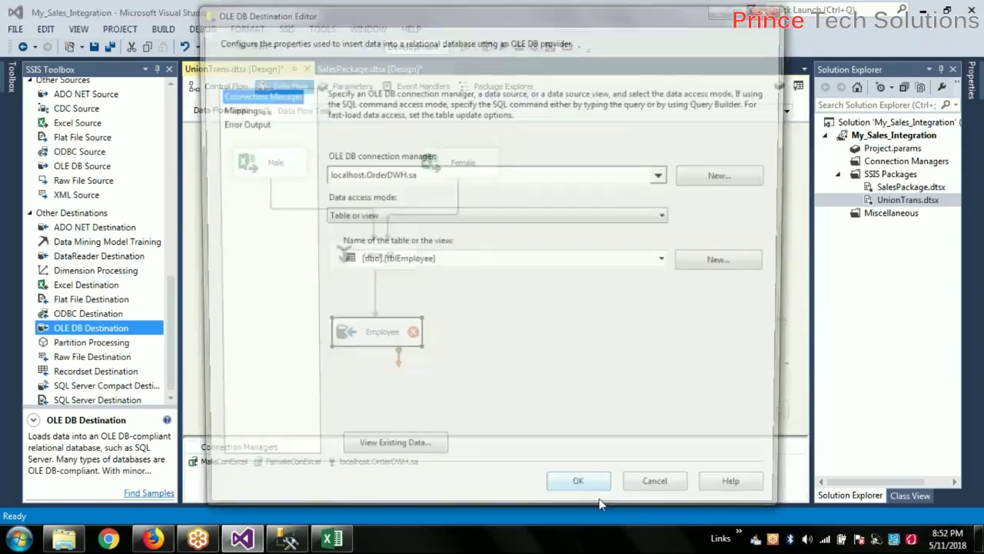
click(240, 124)
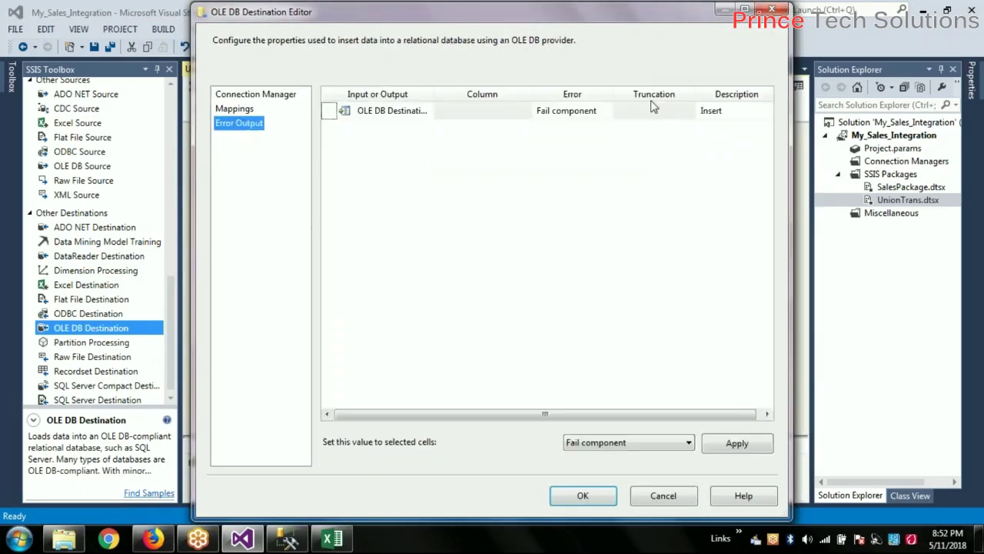
click(599, 111)
click(607, 110)
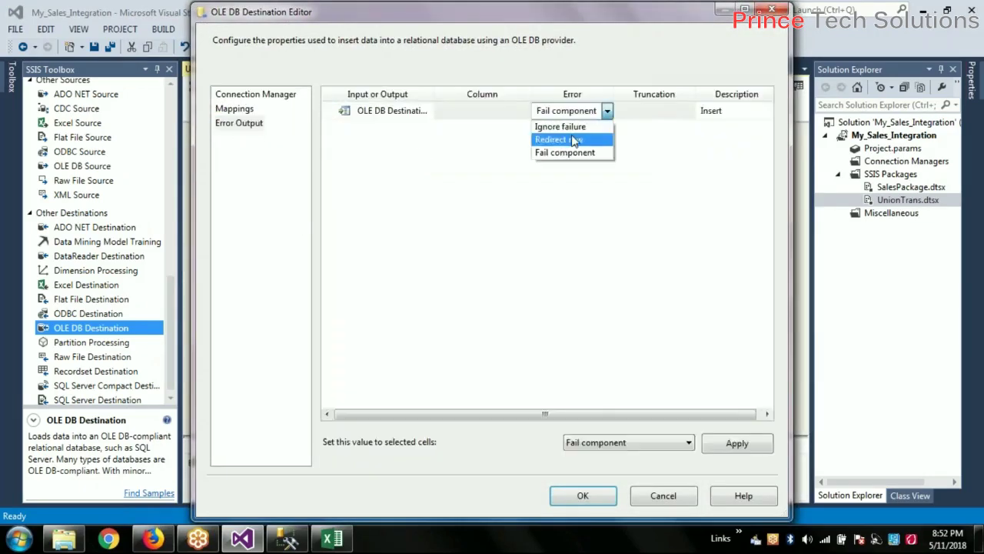
click(573, 126)
click(627, 443)
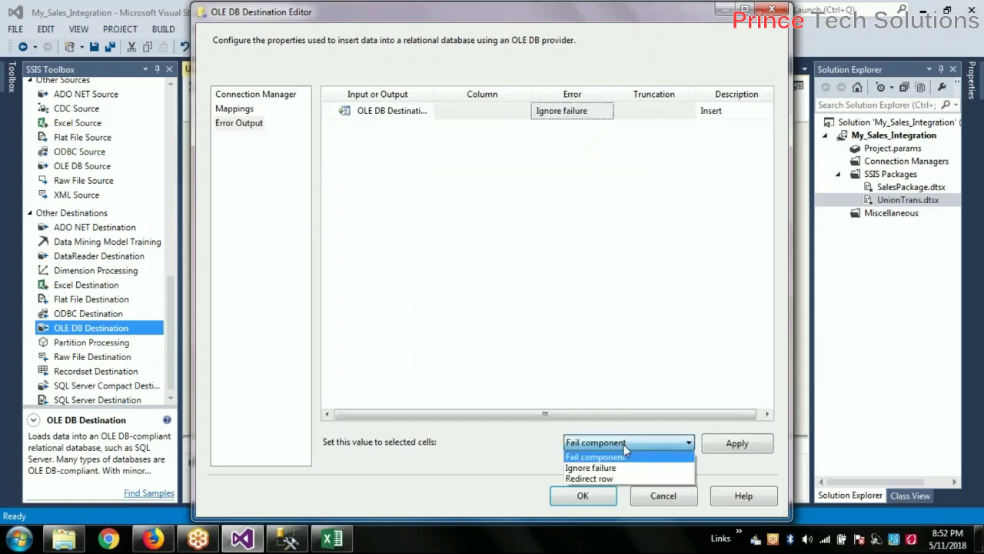
click(606, 467)
click(738, 446)
click(570, 498)
- Read the error message on the Employee destination and move the destination slightly lower in the data flow
click(501, 416)
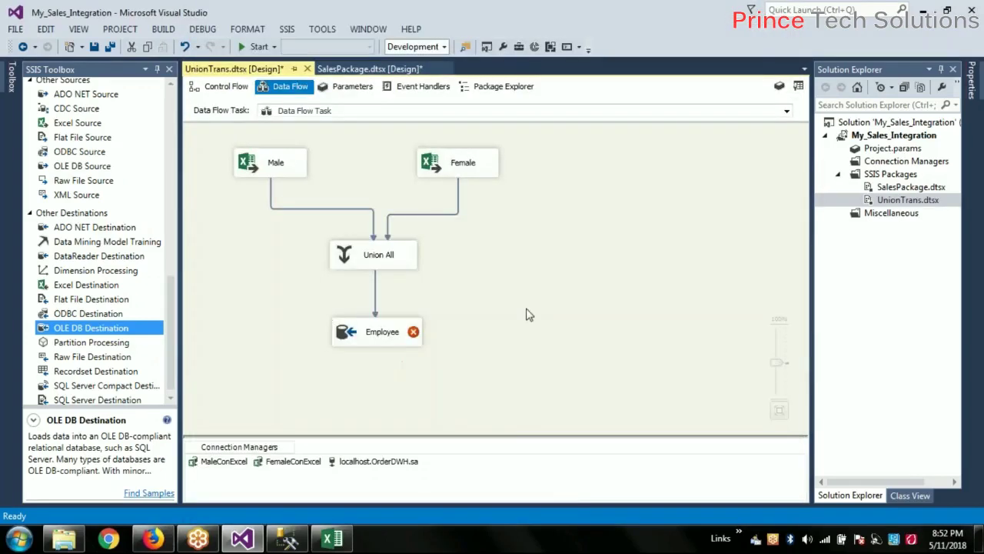
mouse_move(414, 339)
drag(358, 332, 370, 351)
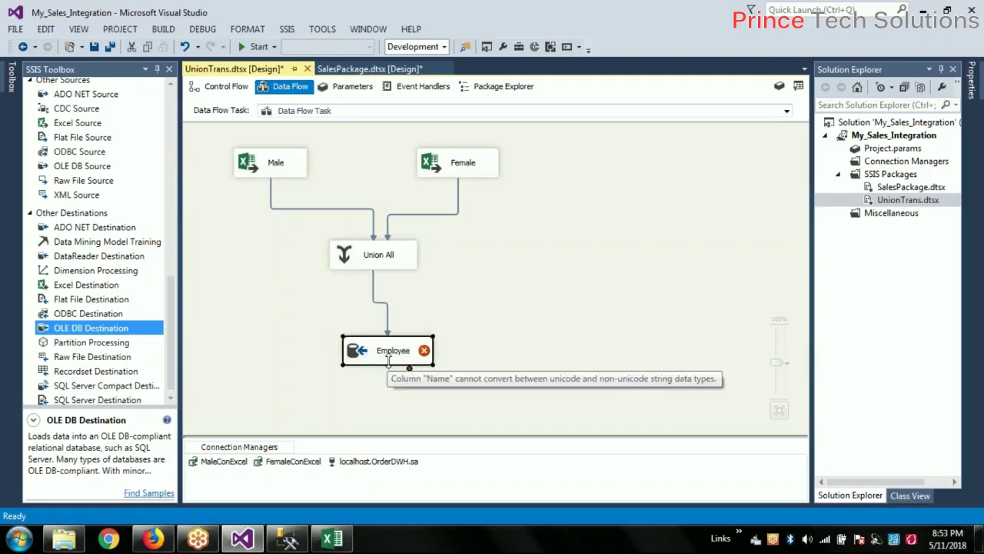
- Add a Data Conversion transformation below Union All and move the Employee destination aside to make room for it
drag(171, 285, 174, 160)
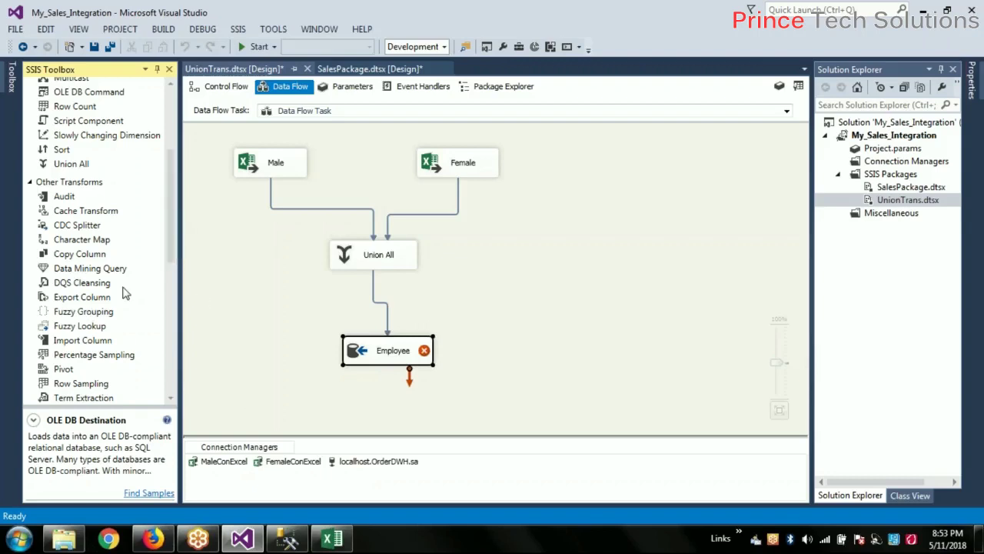
drag(167, 245, 168, 260)
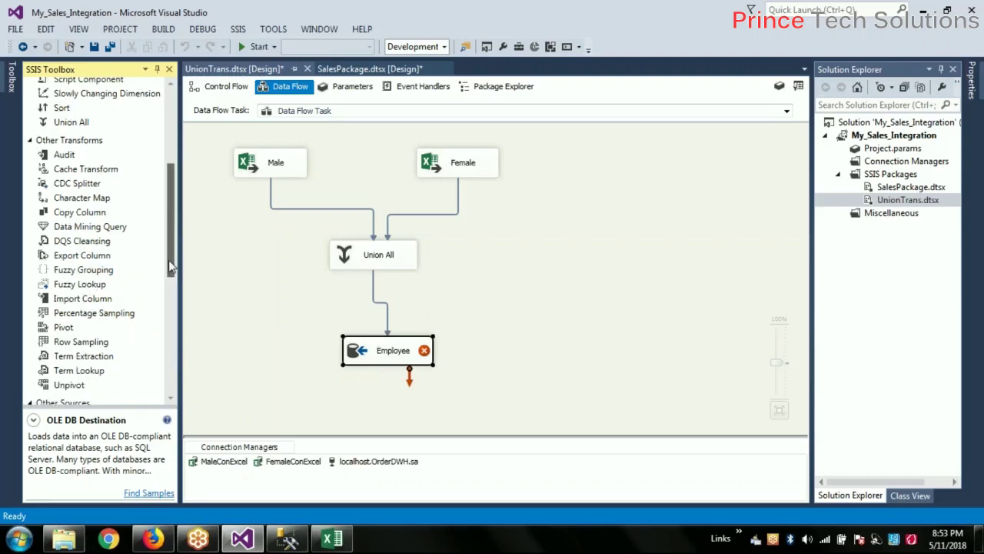
drag(169, 258, 168, 177)
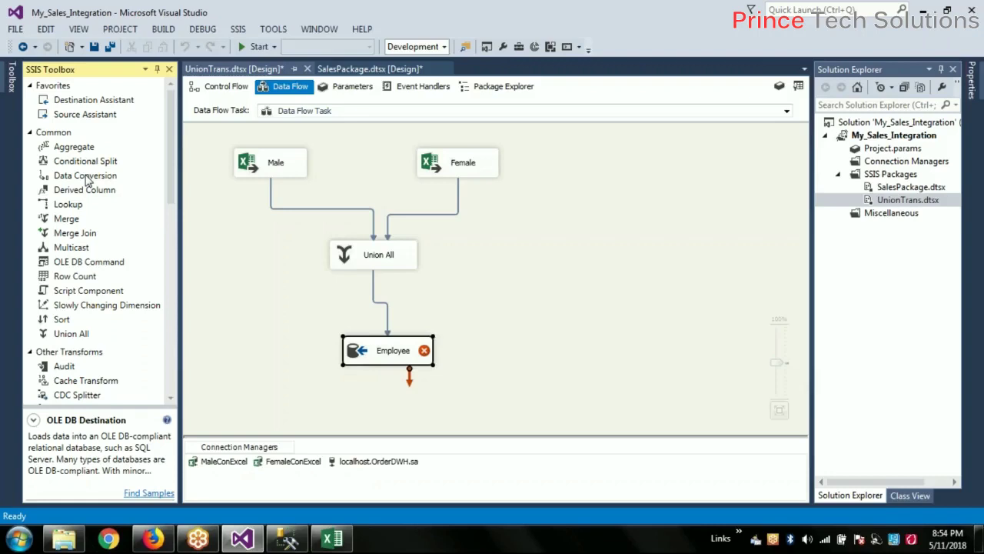
click(86, 177)
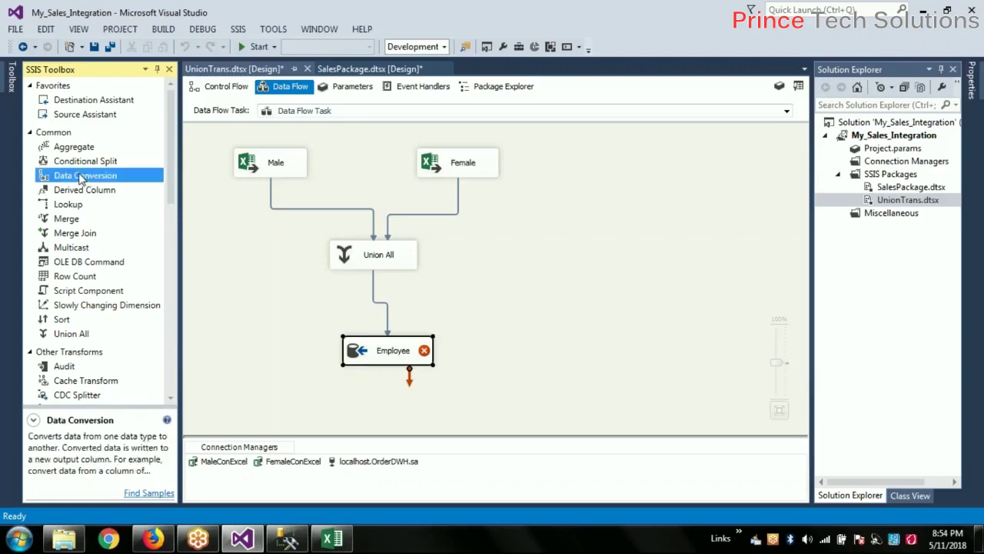
drag(80, 176, 353, 316)
drag(391, 350, 463, 379)
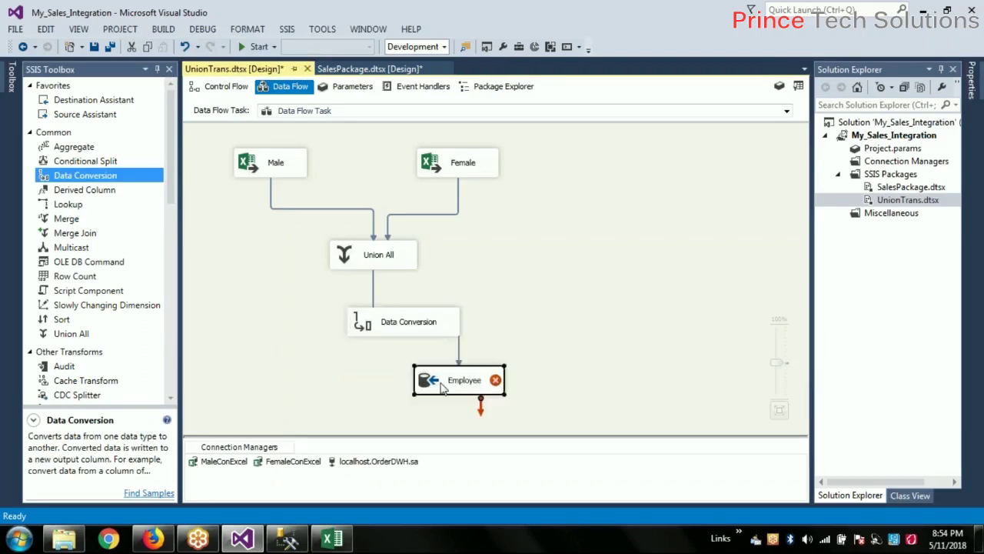
drag(396, 326, 366, 346)
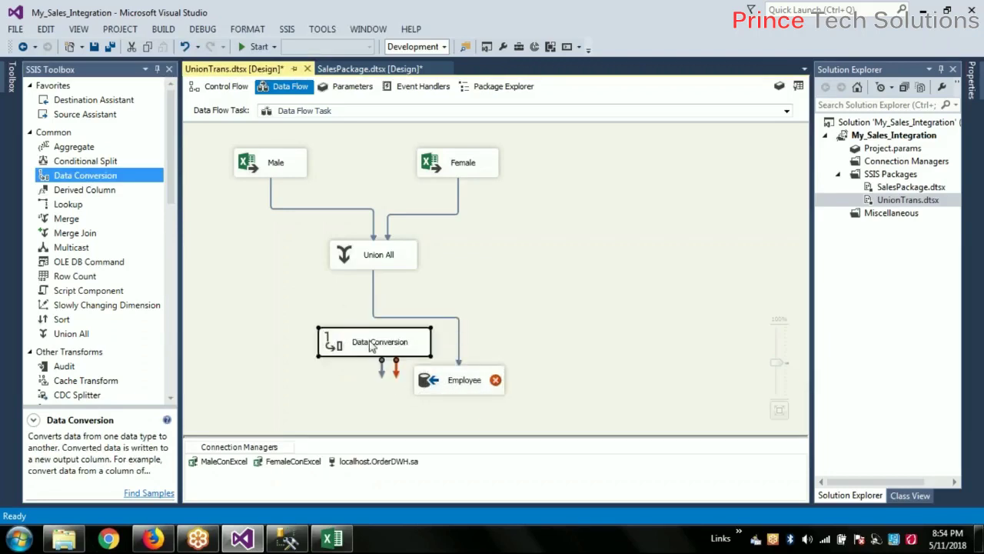
- Delete the path between Union All and Employee, and connect Union All's output to Data Conversion
click(459, 346)
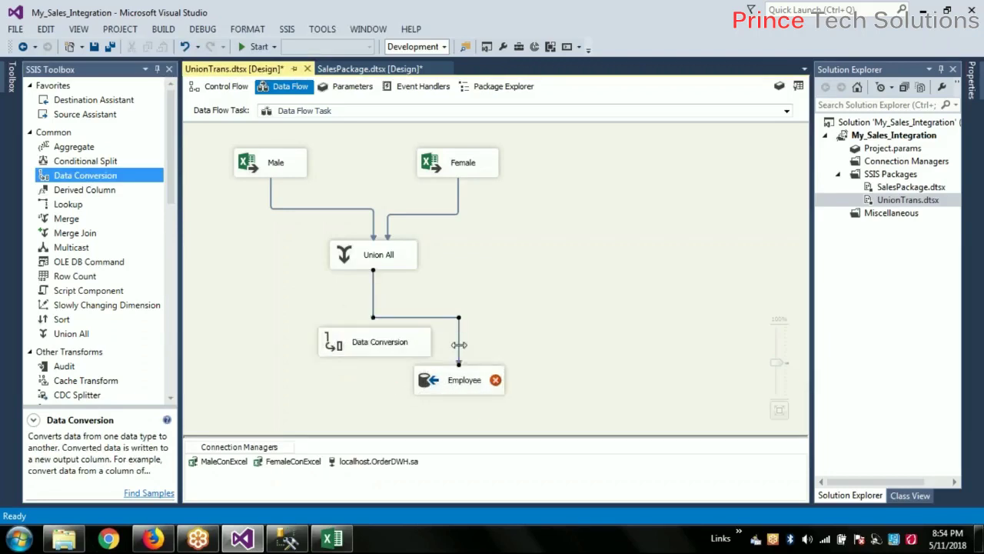
key(Delete)
click(357, 348)
click(361, 265)
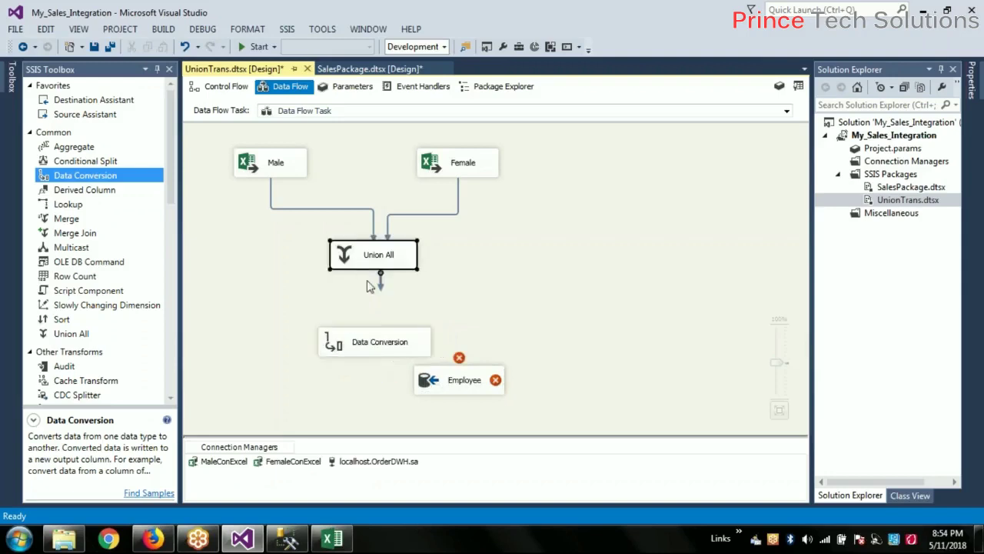
drag(380, 286, 352, 346)
- Place the Employee destination beside Data Conversion and connect Data Conversion's regular output to it
drag(445, 379, 514, 361)
click(396, 350)
drag(382, 370, 502, 373)
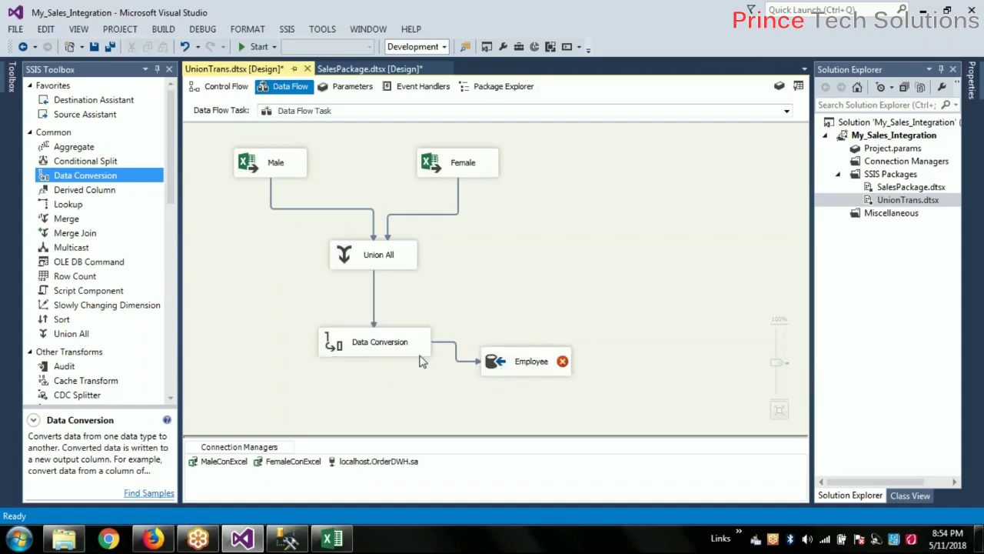
- Include all available input columns in the Data Conversion transformation and widen the Data Type column
double_click(353, 348)
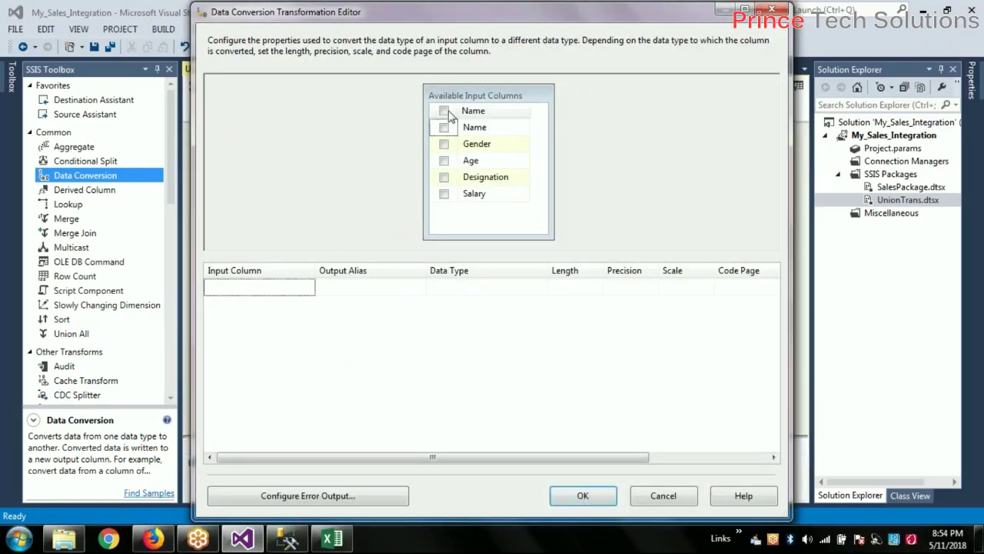
click(445, 112)
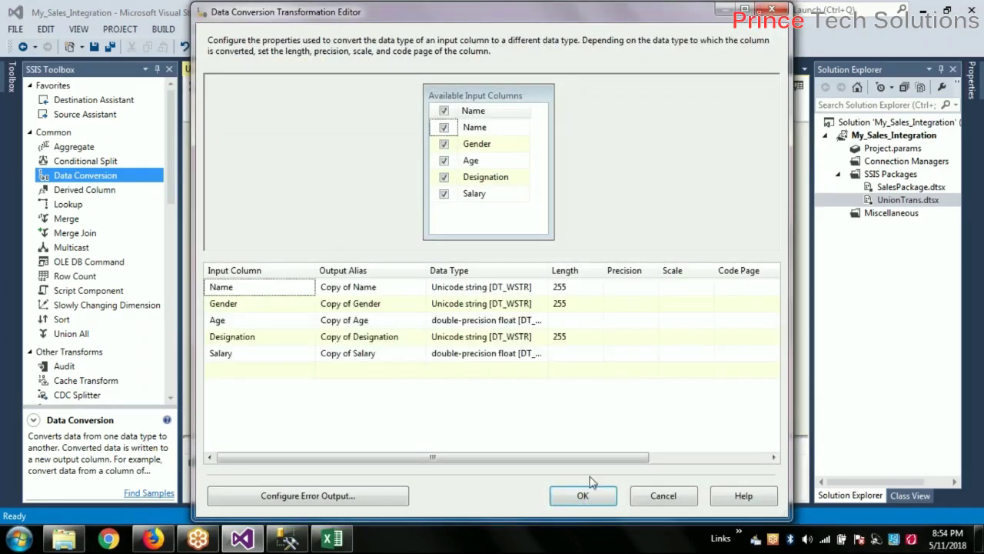
drag(549, 271, 593, 271)
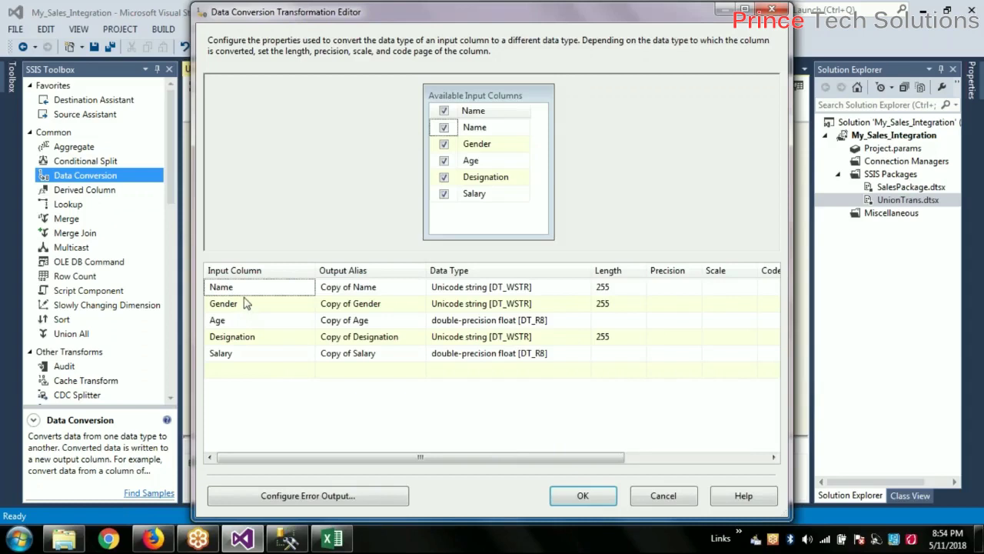
- Change the output alias of the Name column to Name1
click(385, 287)
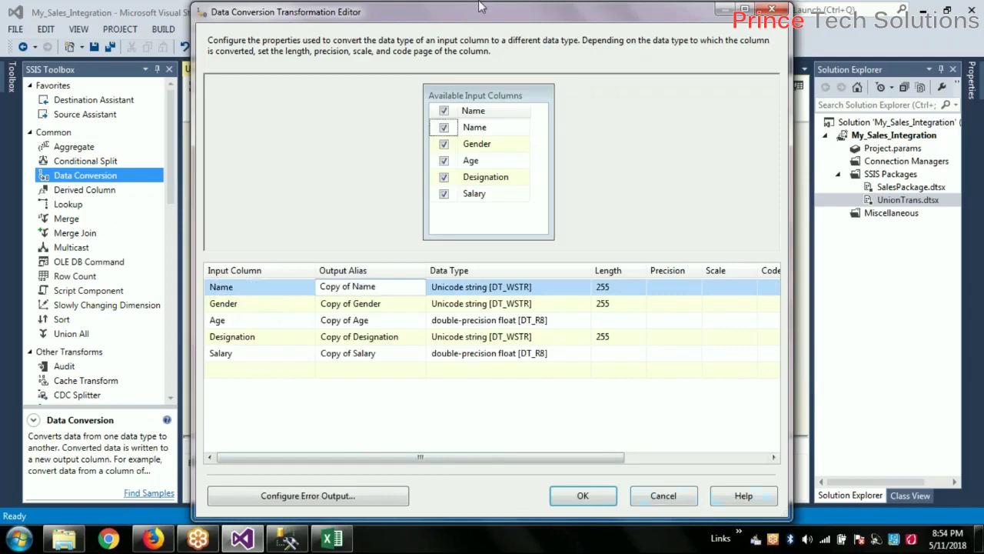
drag(465, 16, 822, 16)
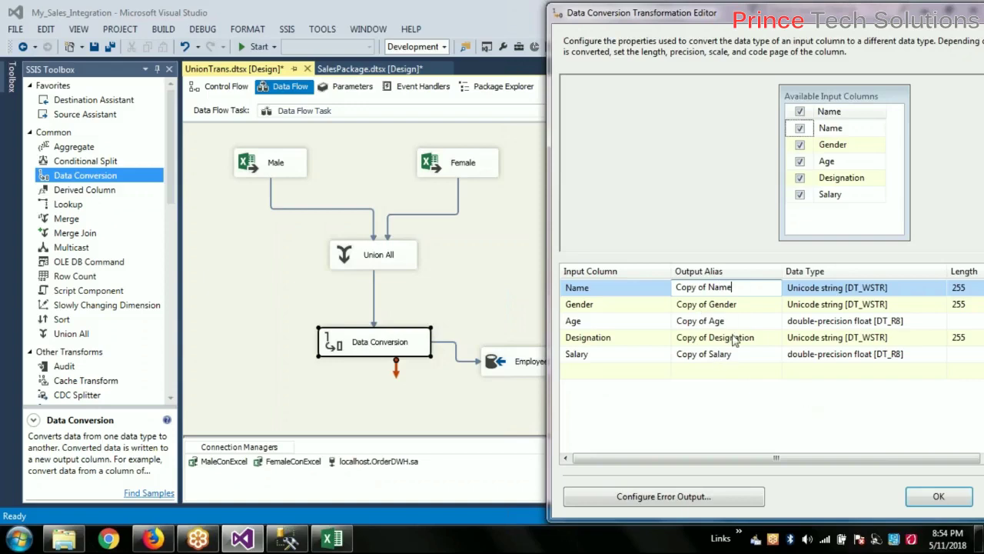
double_click(720, 287)
click(756, 288)
key(Delete)
key(Delete)
key(Delete)
key(Delete)
key(Delete)
key(Delete)
key(Delete)
key(Delete)
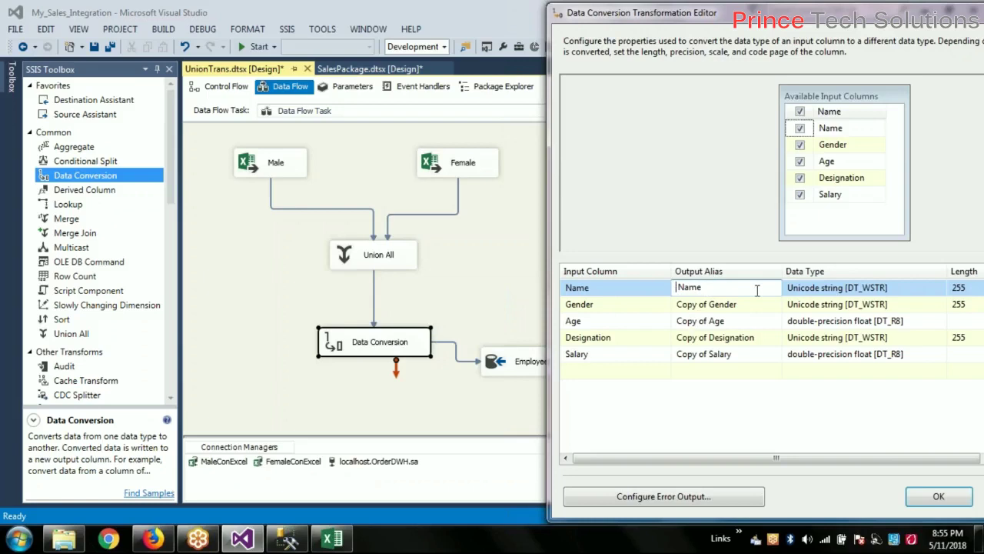
text(1)
- Change the output aliases of the Gender and Age columns to Gender1 and Age1
click(713, 304)
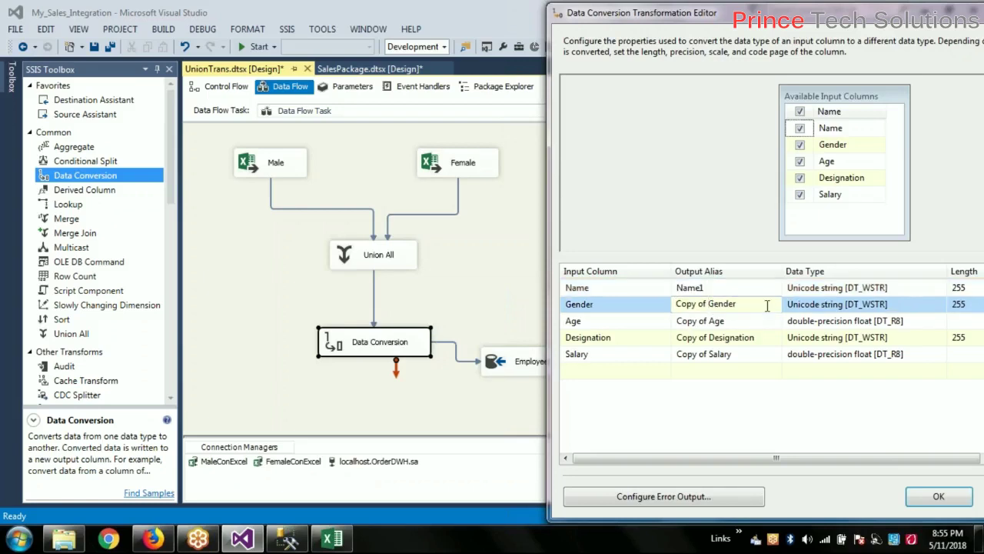
key(ctrl+shift+Right)
key(ctrl+shift+Right)
key(Delete)
key(End)
text(1)
click(716, 323)
key(ctrl+shift+Right)
key(ctrl+shift+Right)
key(Delete)
text(1)
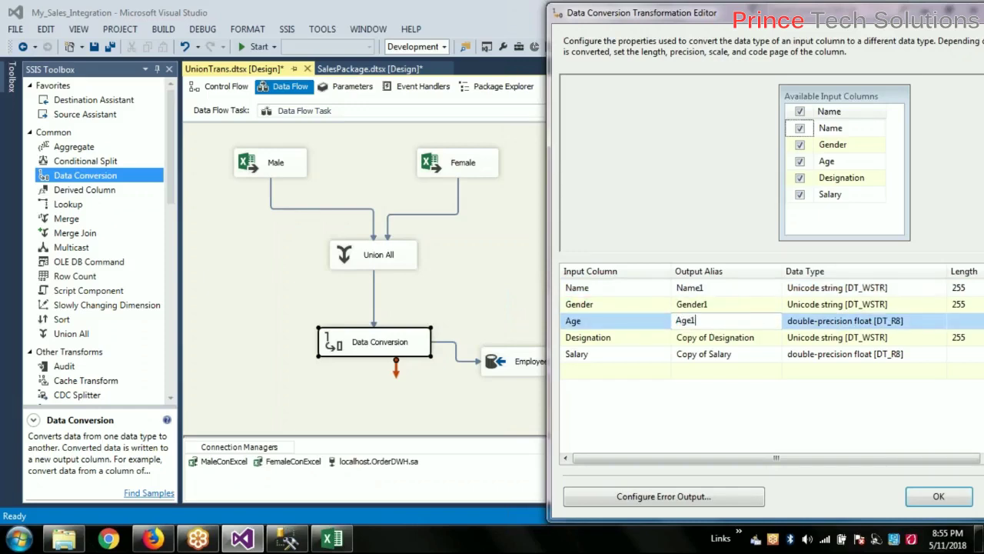
- Shorten the output aliases of the last two converted columns to Designation and Salary
click(711, 339)
key(shift+Home)
key(Delete)
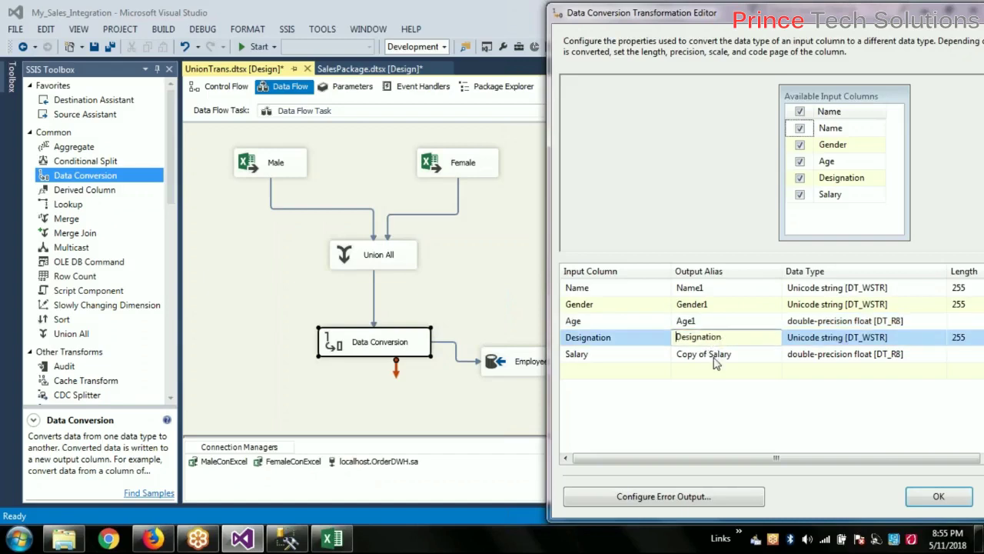
click(710, 355)
key(shift+Home)
key(Delete)
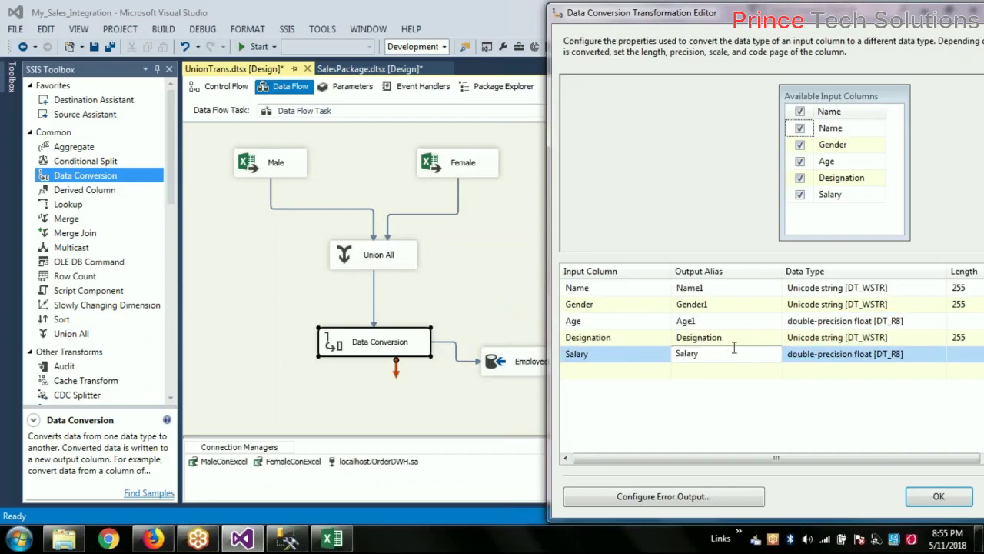
- Maximize the conversion editor, review the Name column's data type choices, keep Unicode string [DT_WSTR], and accept the settings
drag(772, 25, 582, 0)
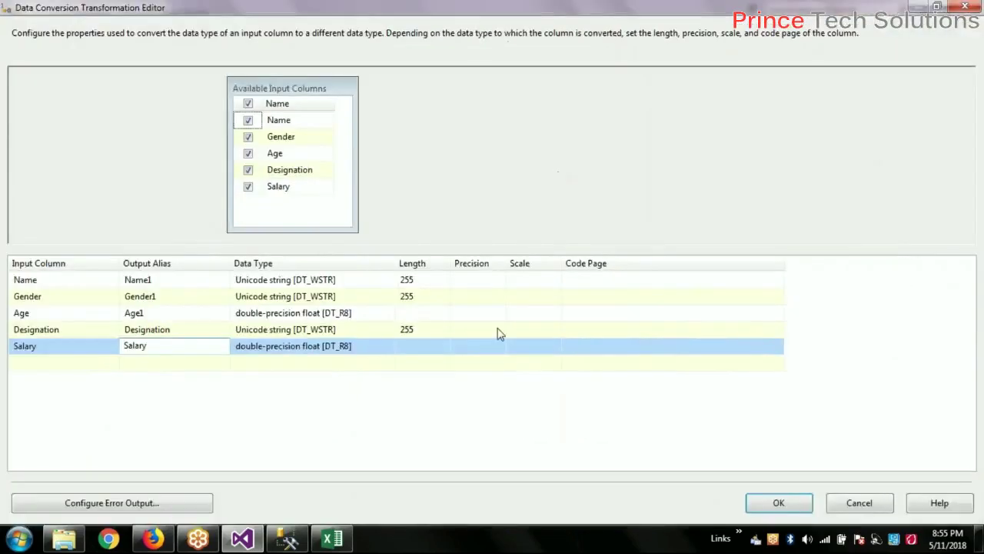
click(76, 285)
click(139, 286)
click(324, 282)
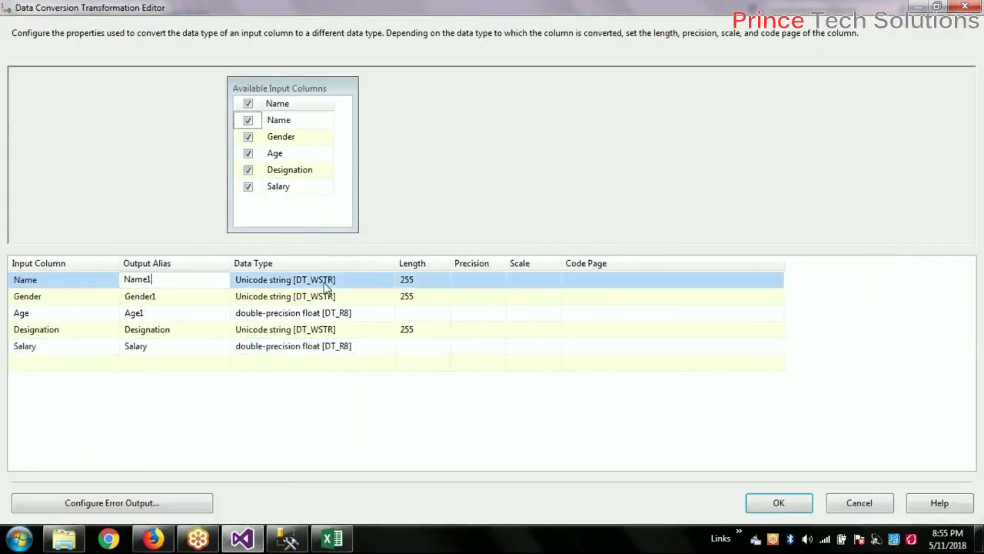
click(390, 281)
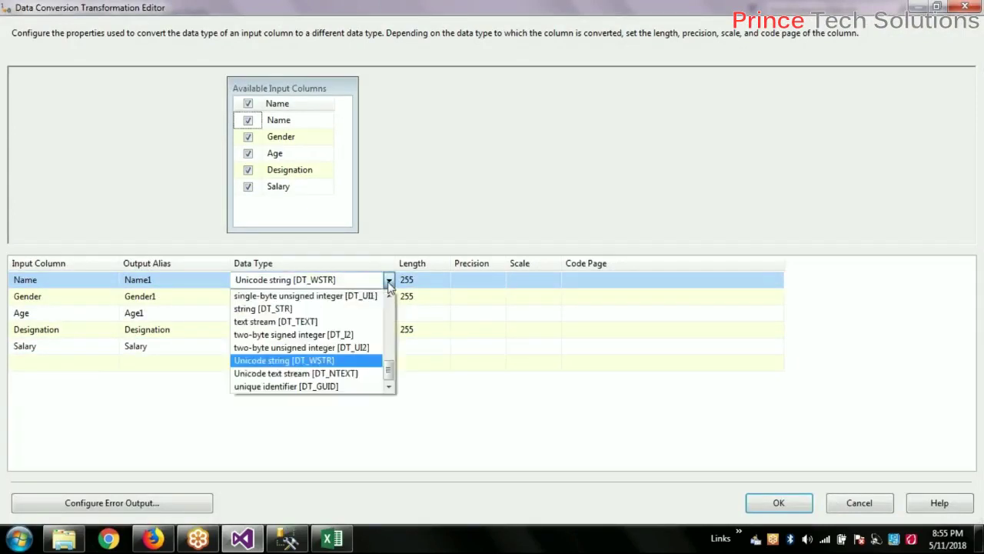
mouse_move(390, 363)
mouse_down()
mouse_move(389, 304)
mouse_move(386, 371)
mouse_up()
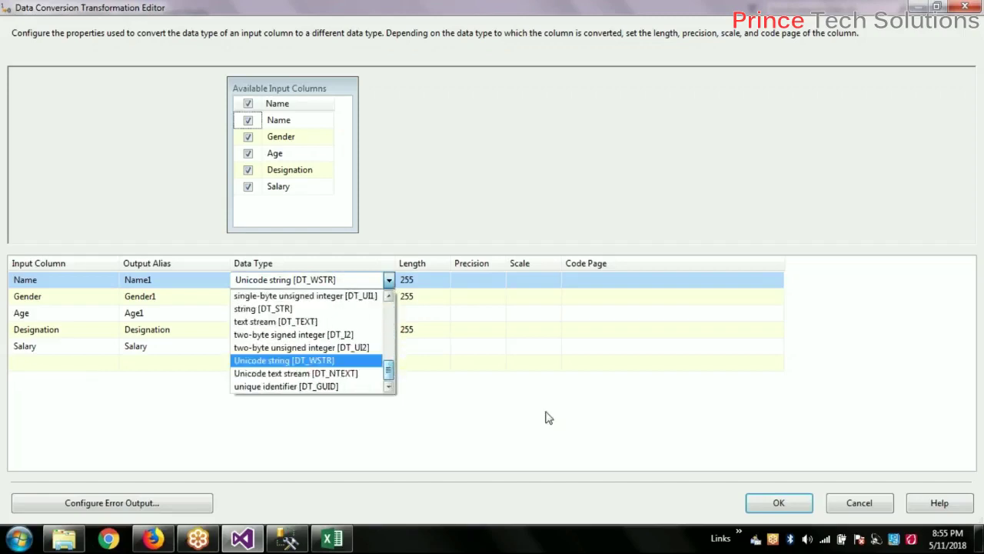
click(779, 504)
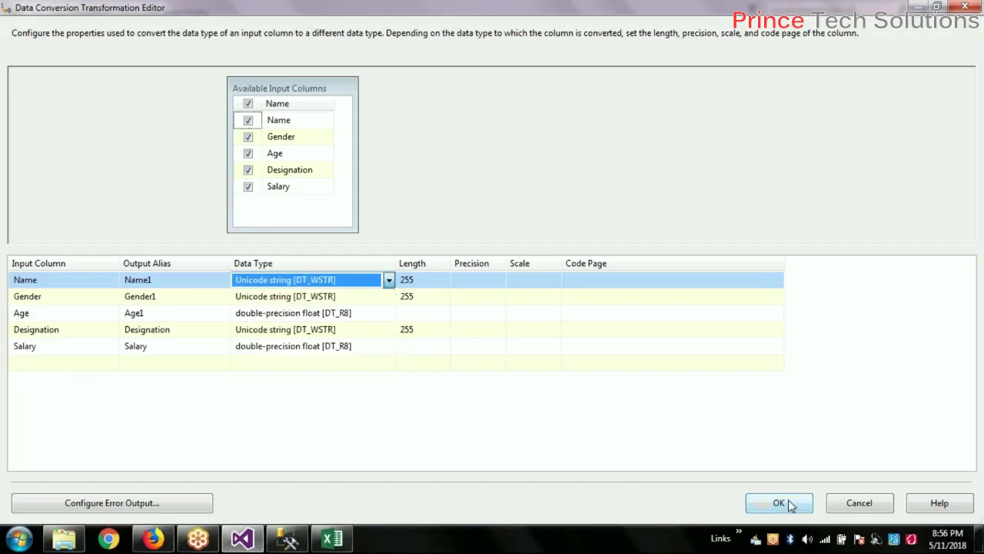
click(779, 504)
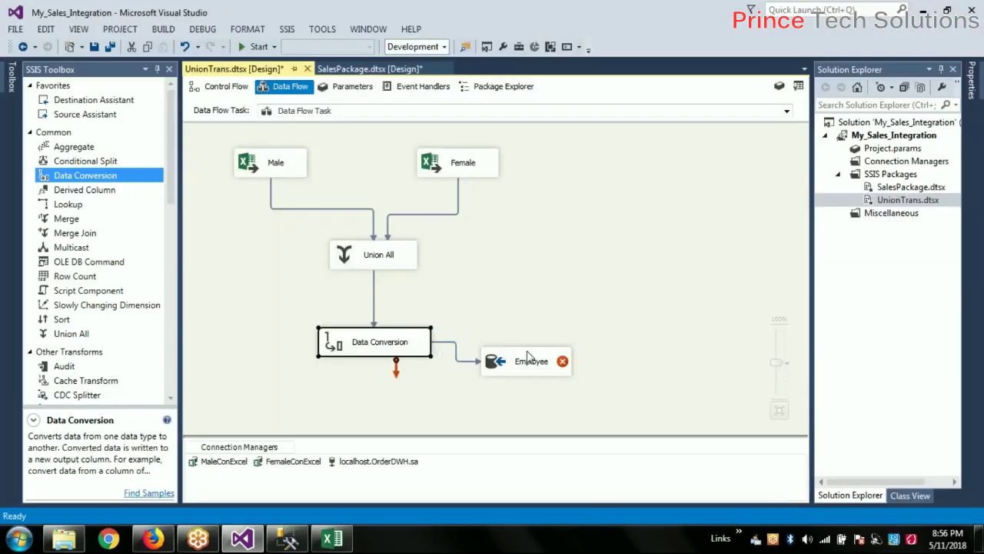
- Bring up the Employee destination's column mappings and map the Name1 input to the Name destination column
mouse_move(563, 363)
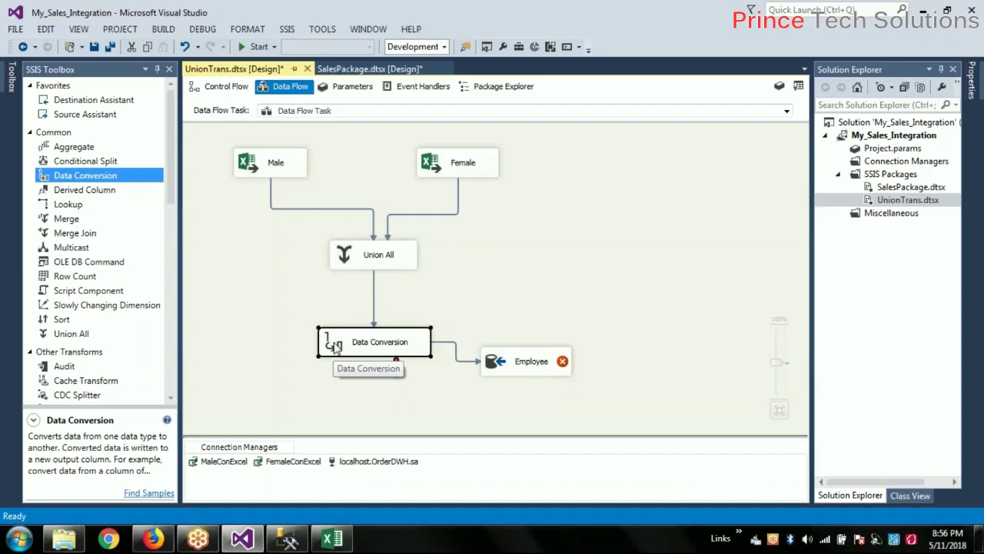
click(469, 358)
double_click(500, 361)
click(228, 110)
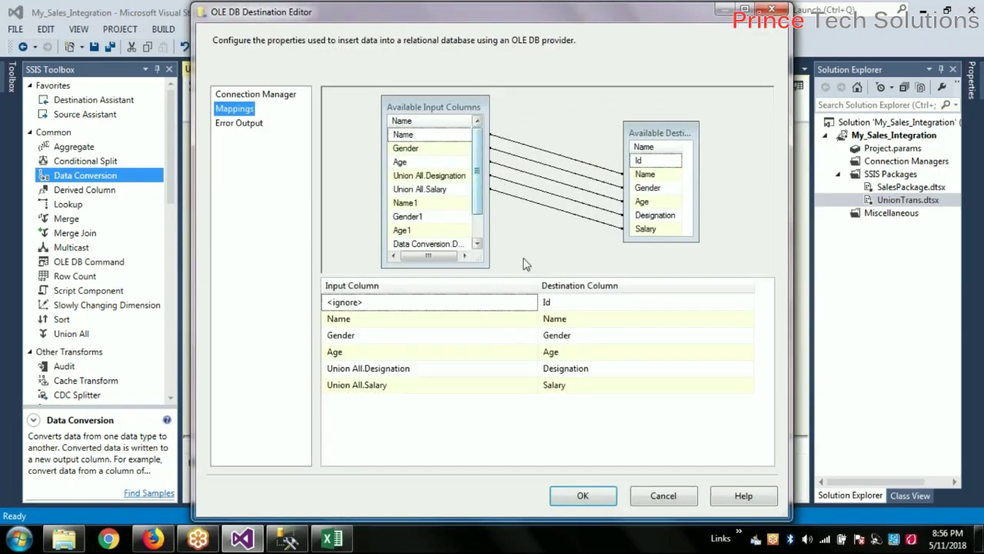
click(530, 323)
click(531, 323)
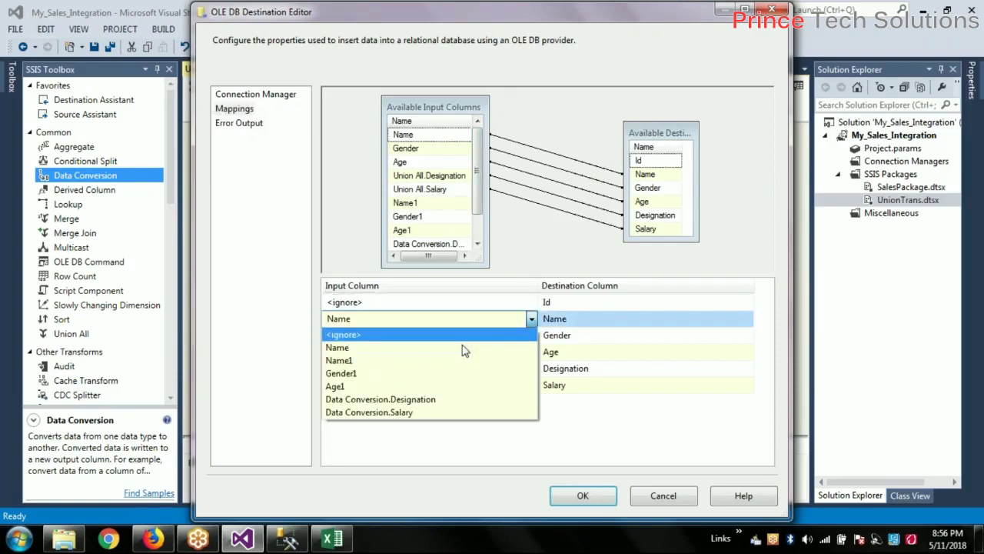
click(506, 355)
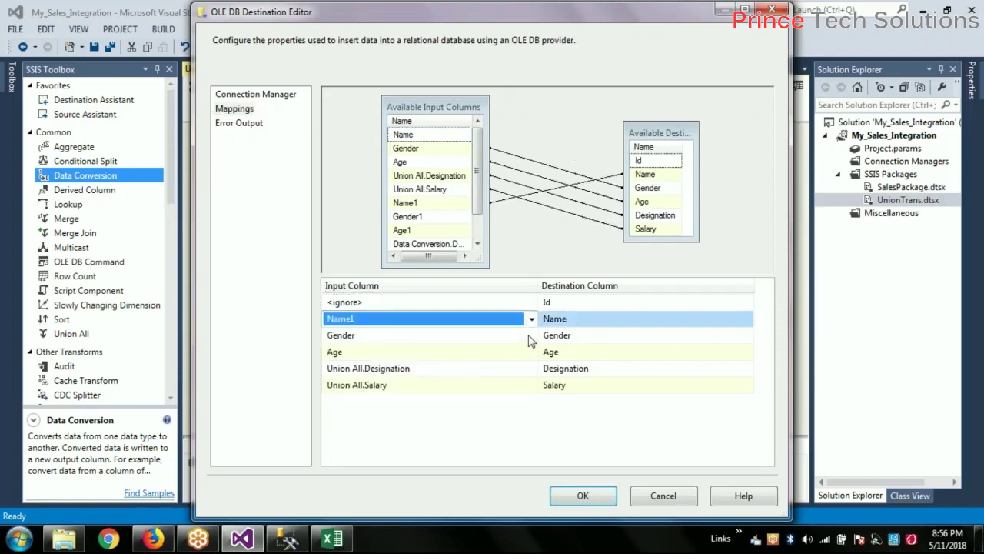
- Map the Gender1 and Age1 inputs to the Gender and Age destination columns
click(529, 338)
click(531, 336)
click(461, 392)
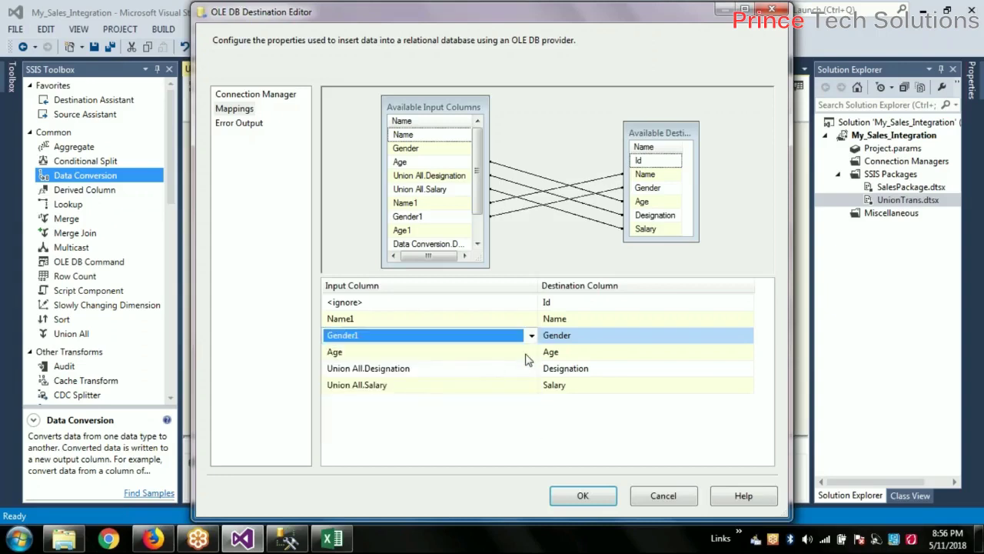
click(527, 352)
click(531, 351)
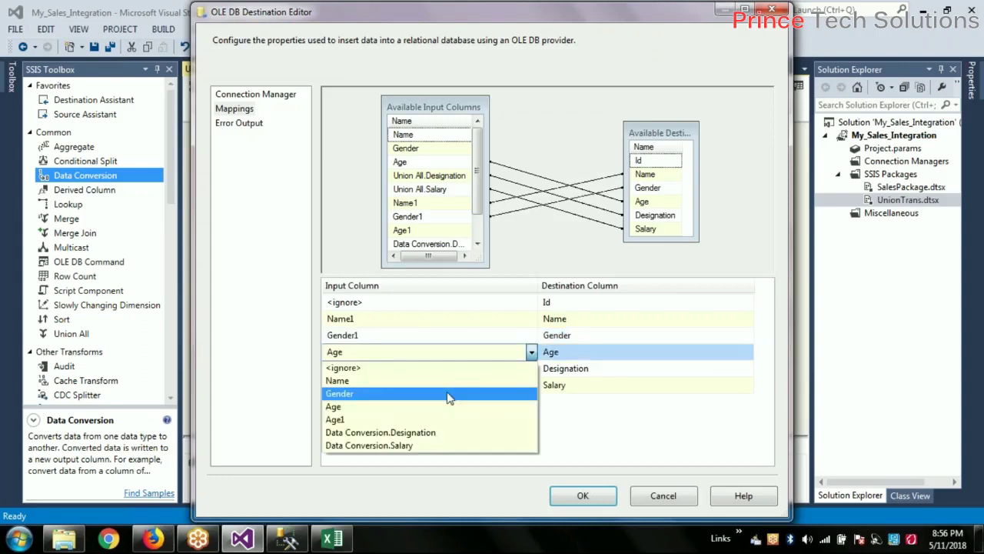
click(449, 419)
- Review the input choices for the Designation and Salary destination columns, keep the Union All inputs, and accept the mappings
click(529, 369)
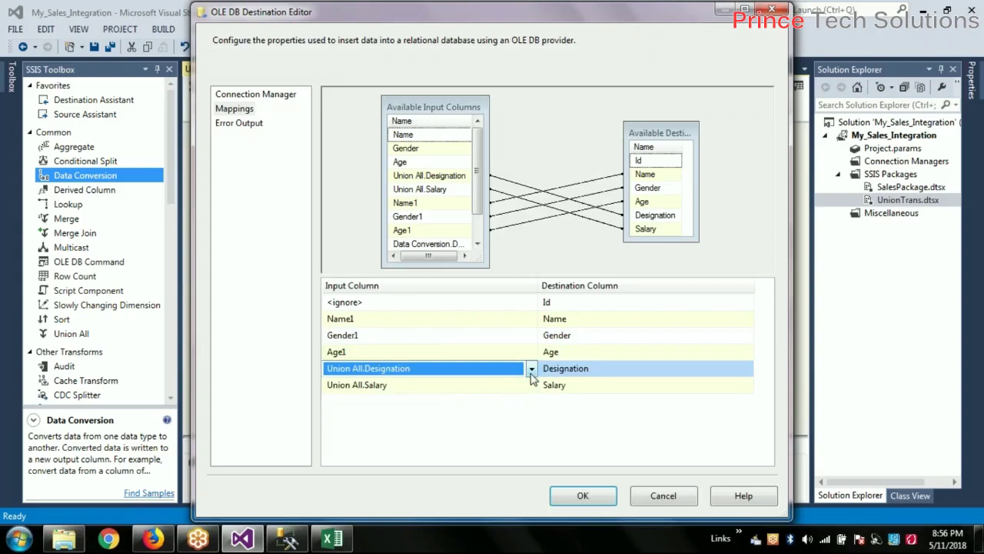
click(531, 373)
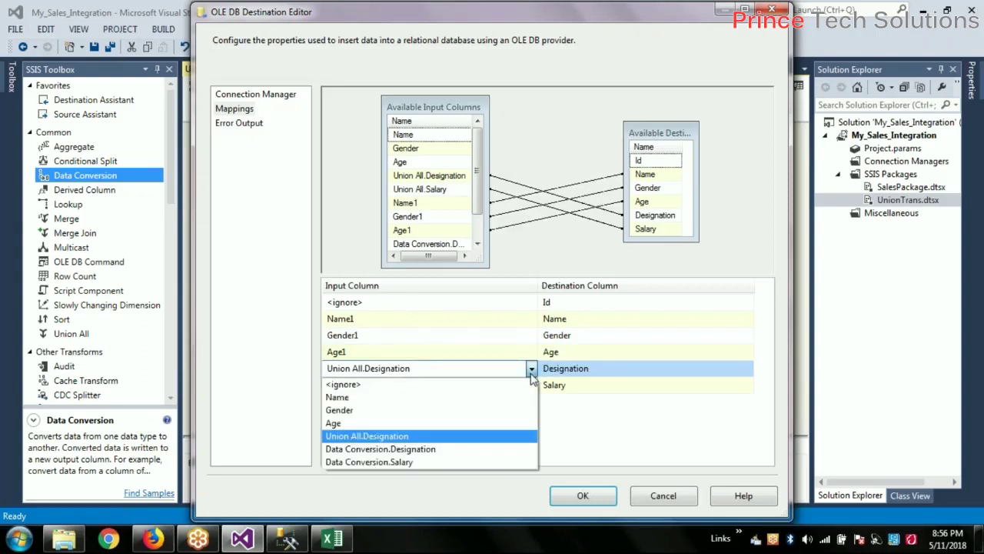
click(475, 436)
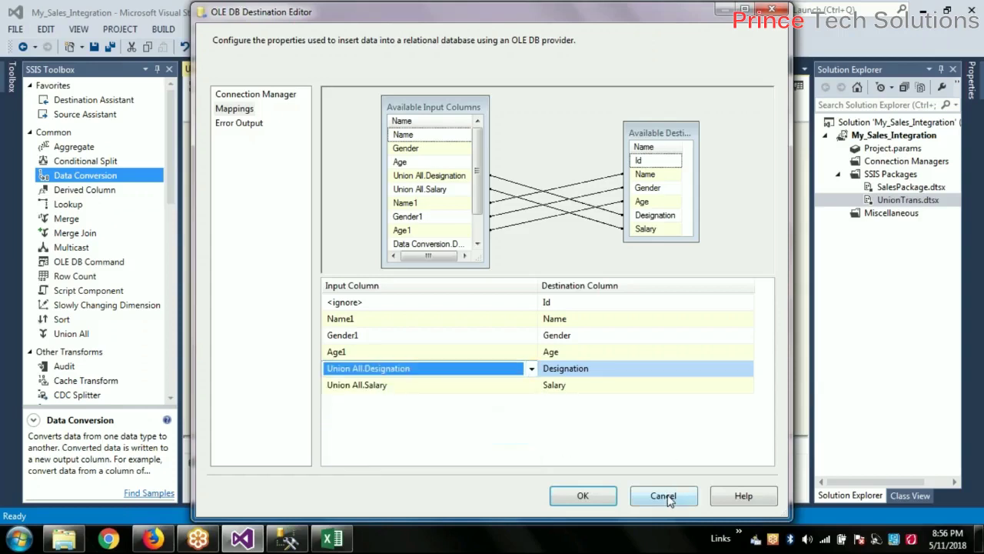
click(533, 388)
click(531, 387)
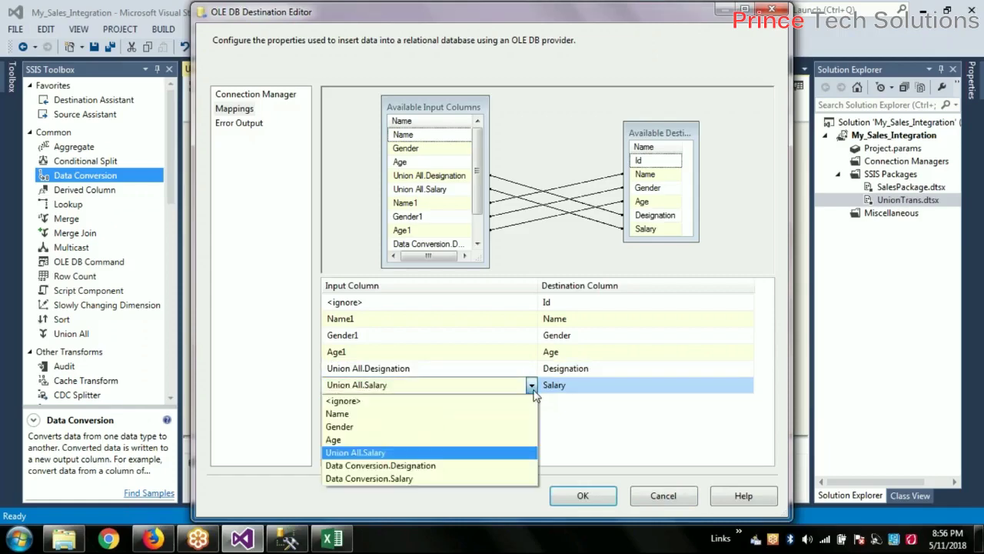
click(535, 392)
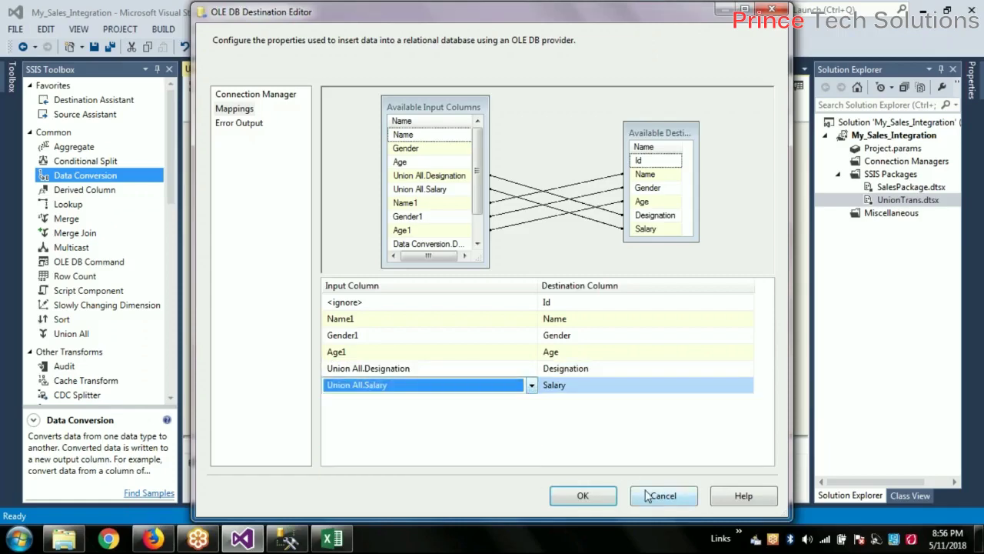
click(582, 495)
- Rename the Data Conversion output aliases for Designation and Salary as Designation1 and Salary1, and accept the settings
double_click(408, 342)
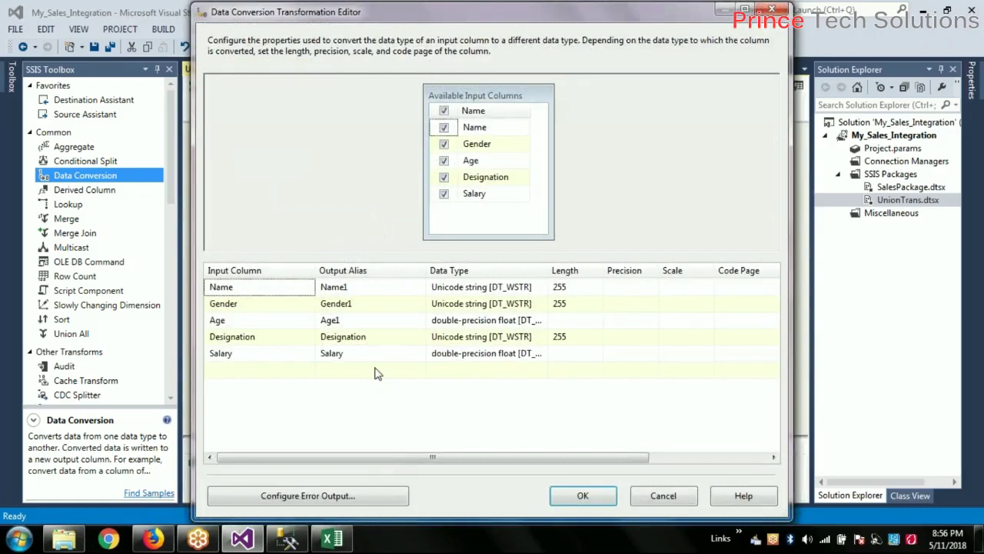
click(376, 358)
click(392, 336)
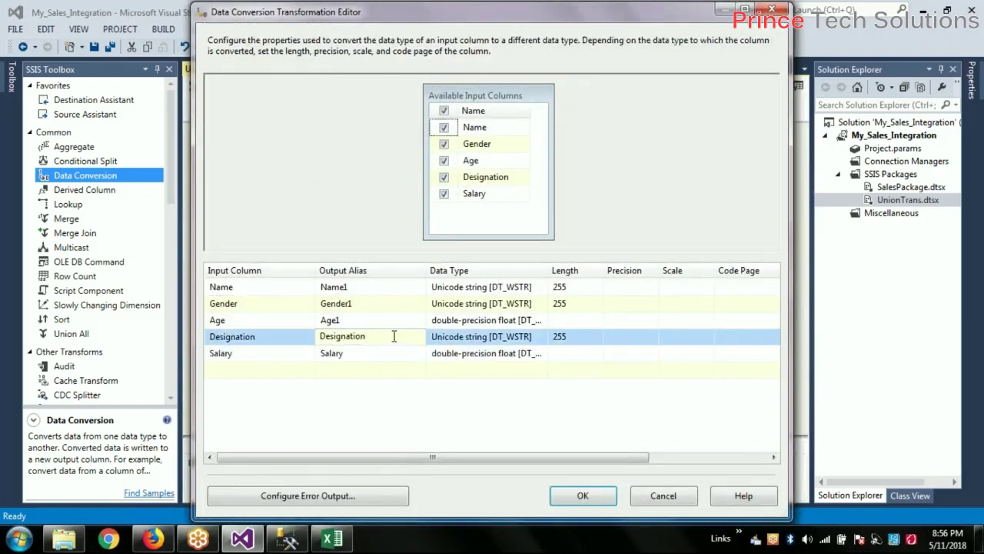
text(1)
click(385, 352)
text(1)
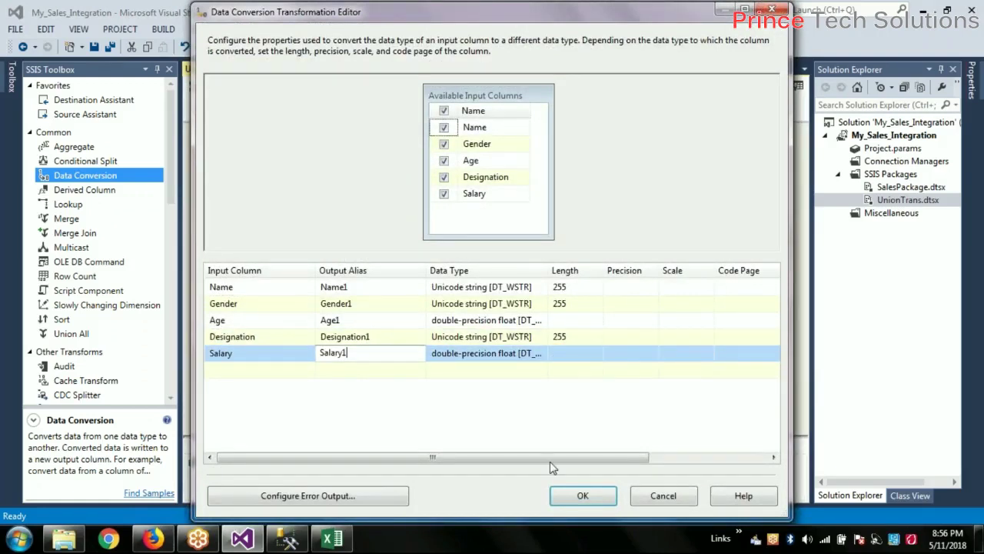
key(Return)
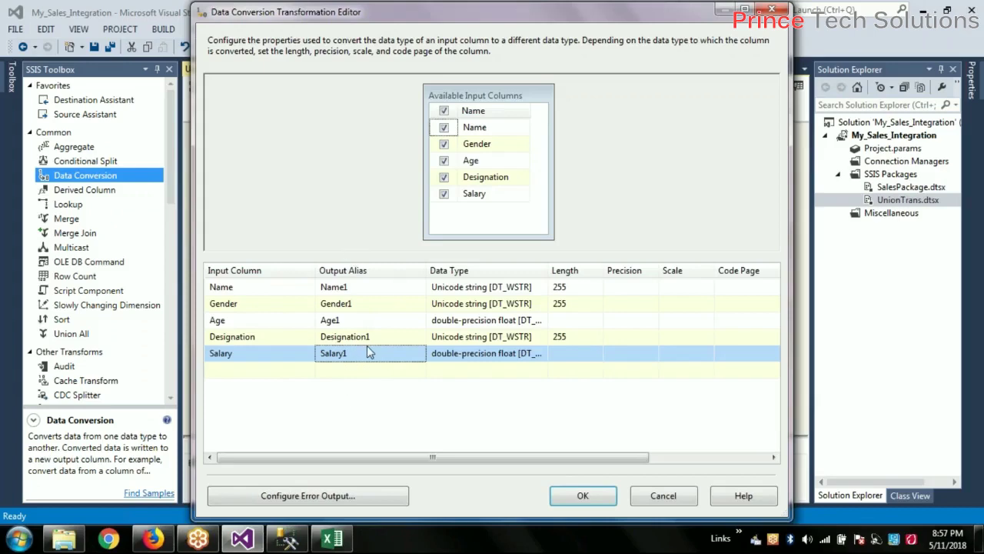
click(588, 496)
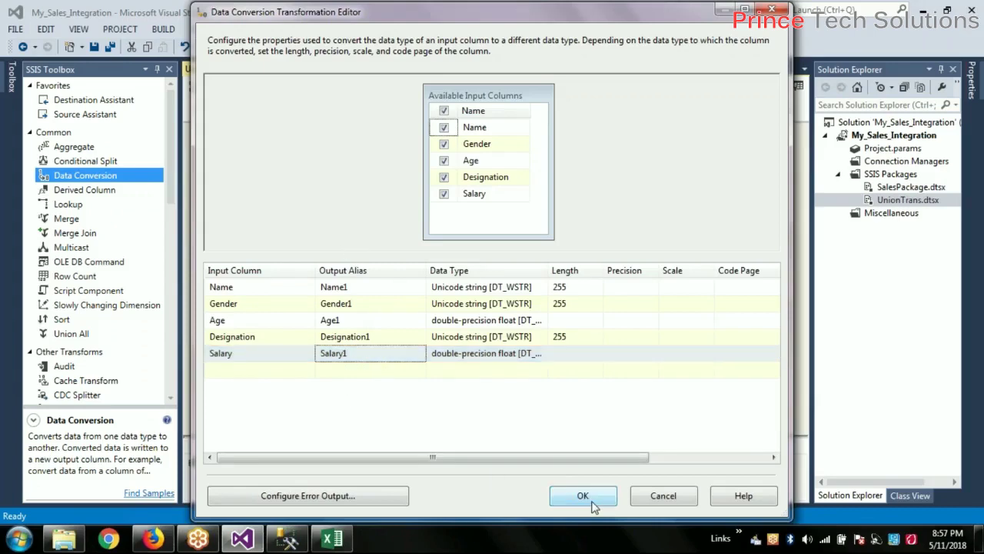
- In the Employee destination's column mappings, map Designation1 and Salary1 to the Designation and Salary destination columns
double_click(510, 364)
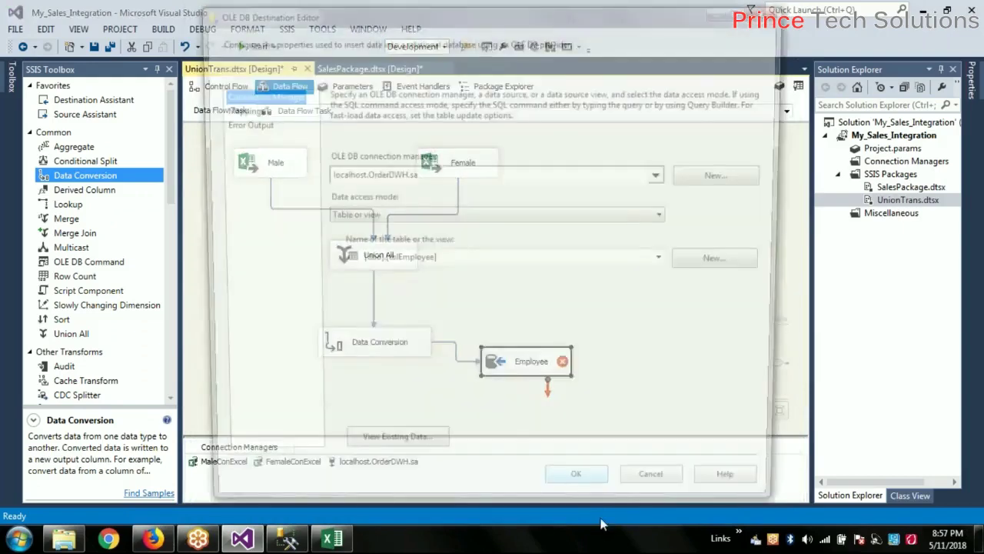
click(233, 110)
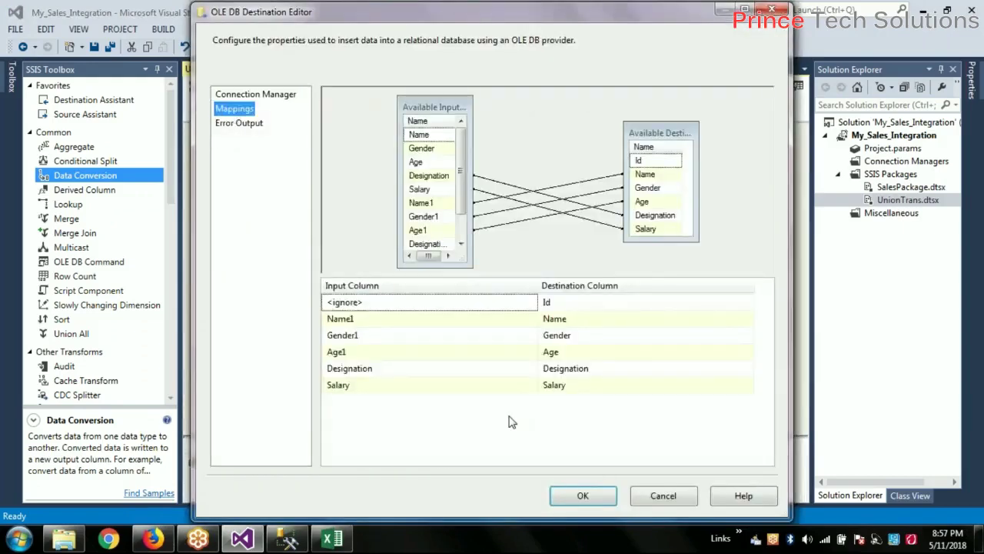
click(531, 372)
click(531, 372)
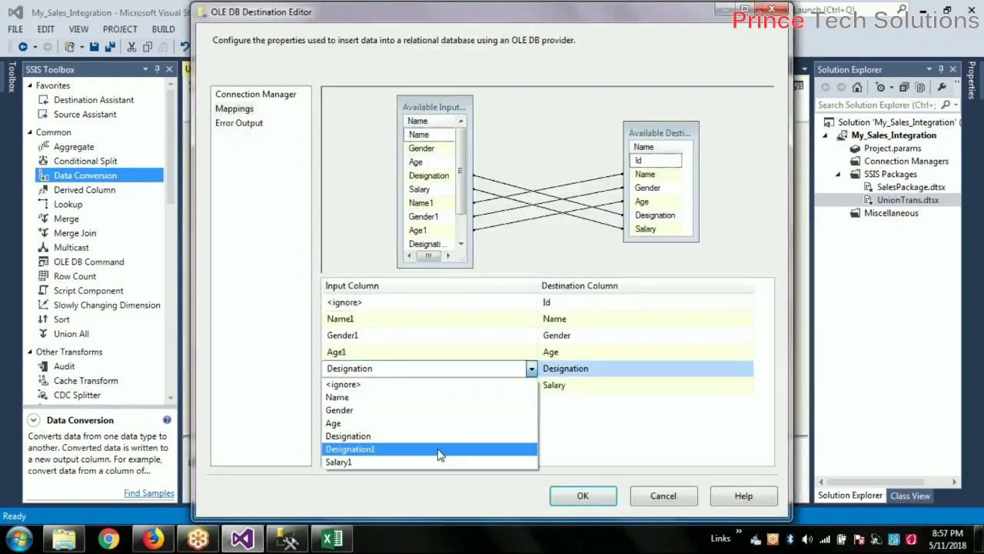
click(446, 447)
click(523, 387)
click(532, 384)
click(398, 480)
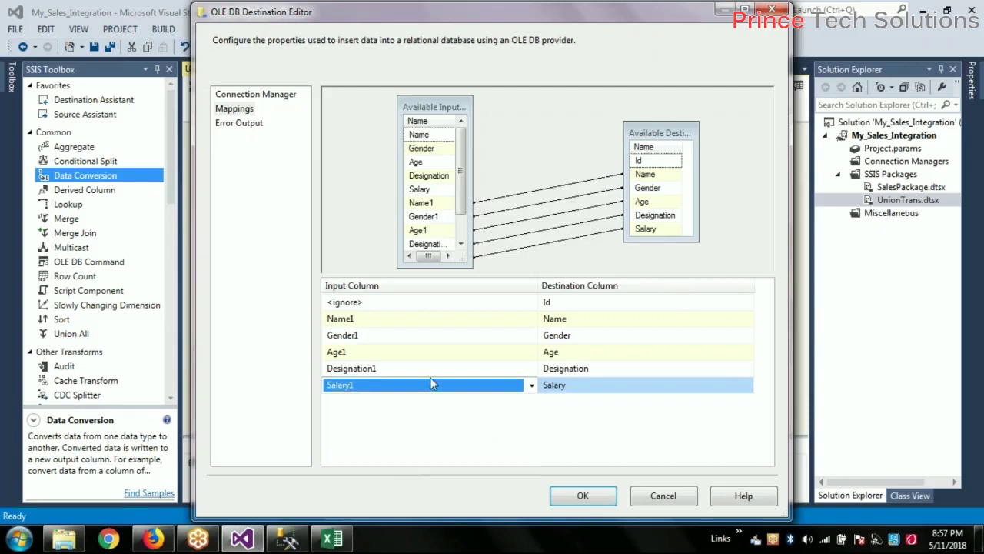
- Compare the data types of the Name1 input and the Name destination column, and accept the mappings
click(431, 319)
click(428, 336)
click(399, 356)
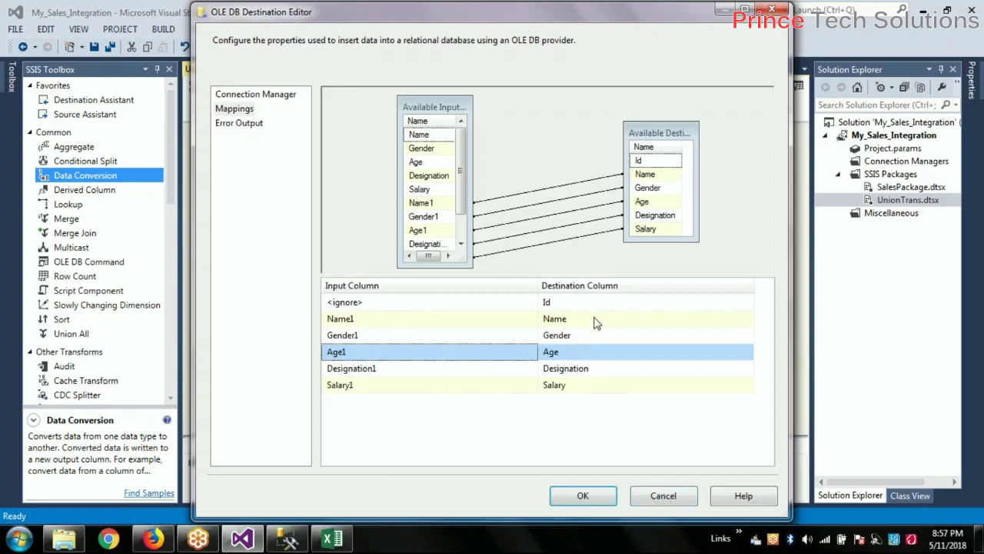
mouse_move(597, 323)
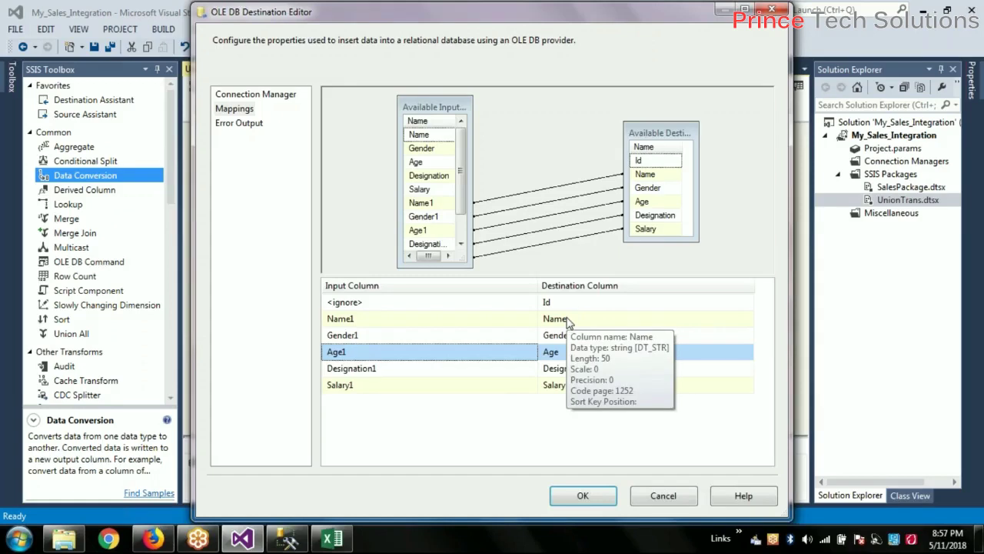
mouse_move(387, 325)
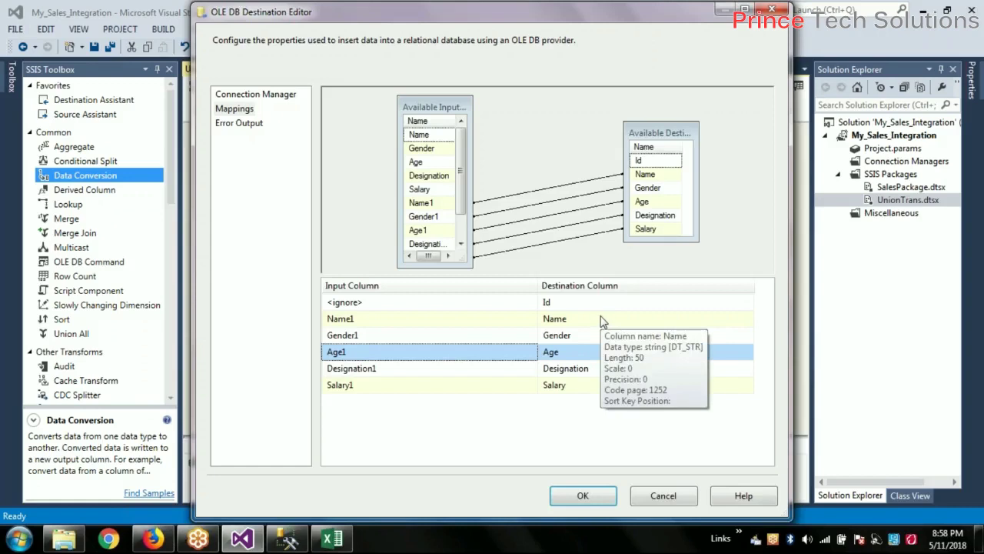
mouse_move(477, 326)
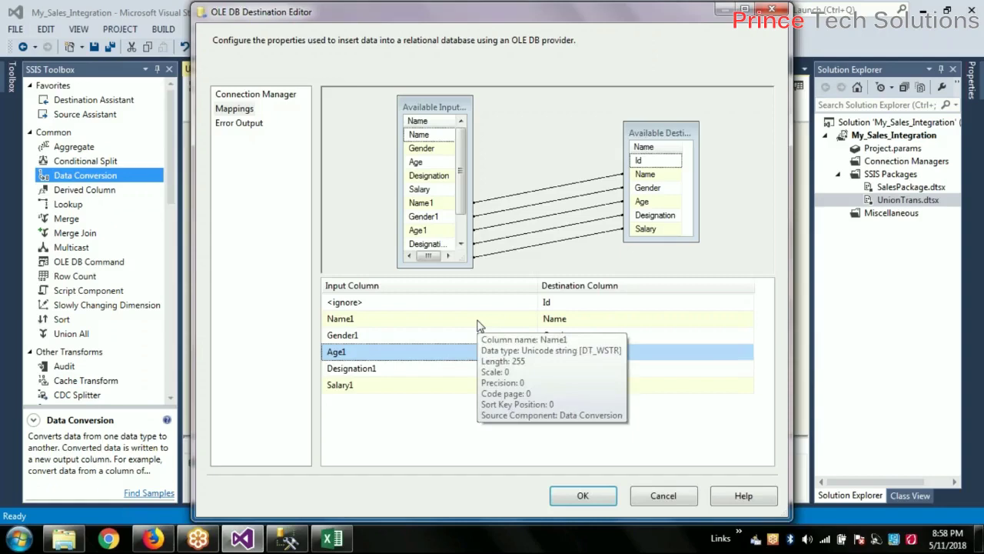
click(583, 495)
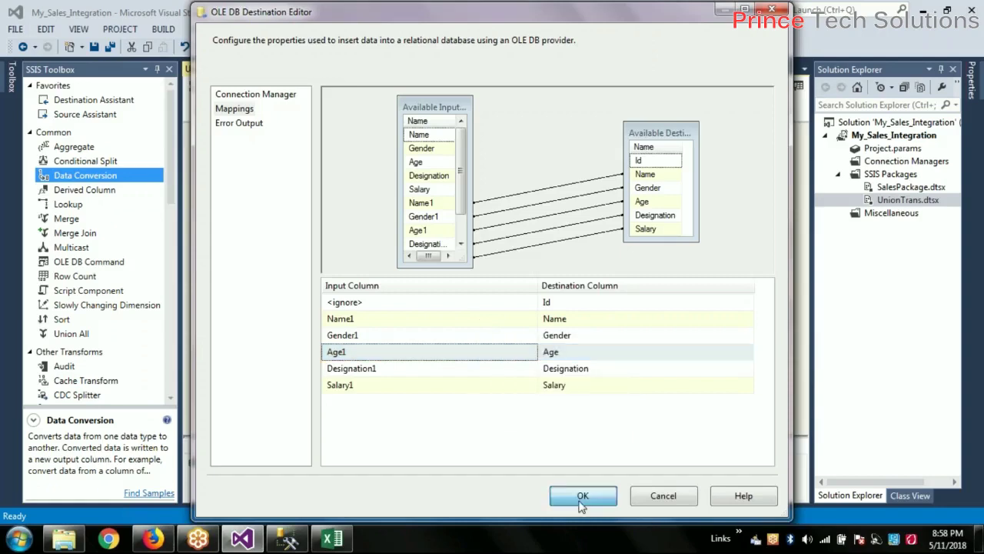
- In the Data Conversion transformation, widen the data type column and set the Name column's type to string [DT_STR]
double_click(358, 343)
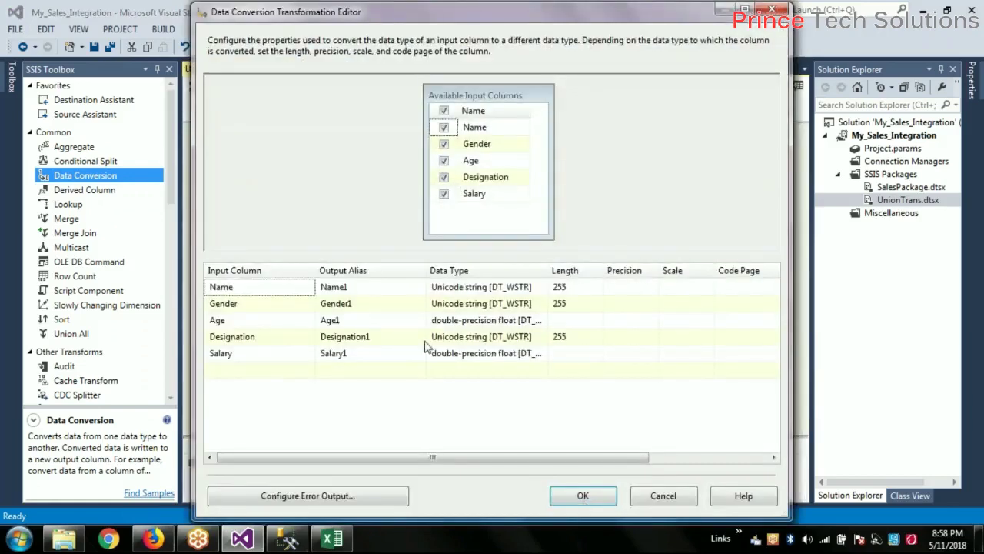
click(535, 291)
click(542, 287)
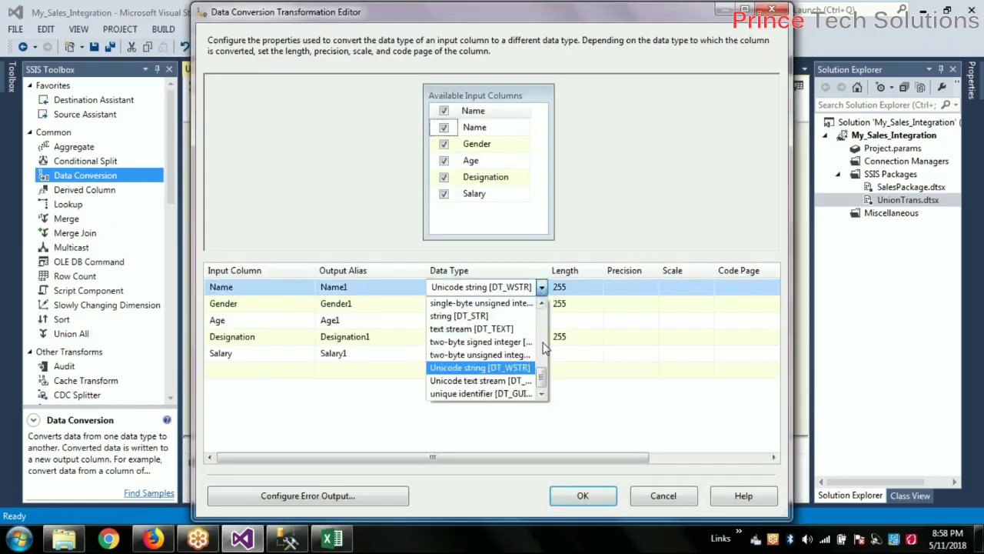
click(548, 283)
drag(549, 270, 592, 270)
click(586, 287)
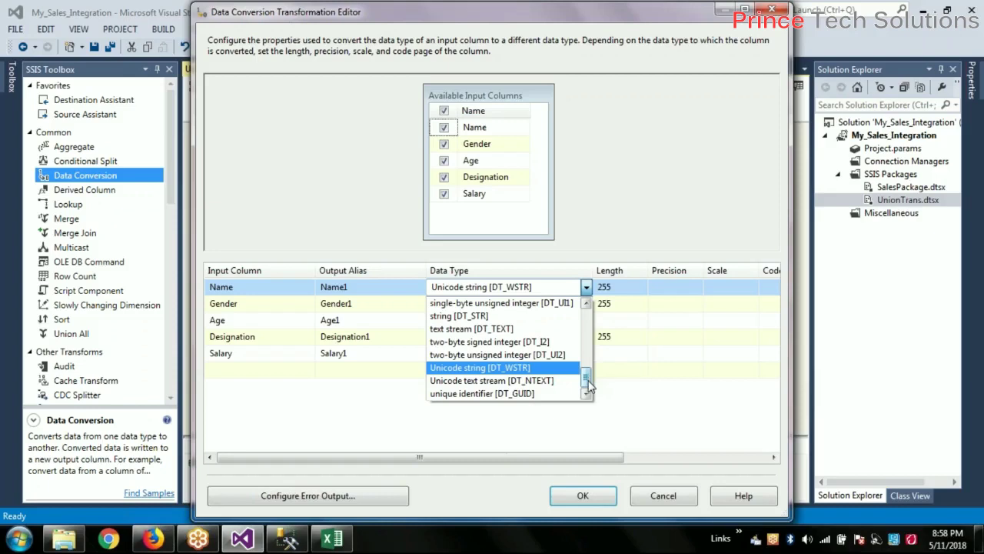
scroll(591, 374, up, 1)
scroll(591, 375, up, 1)
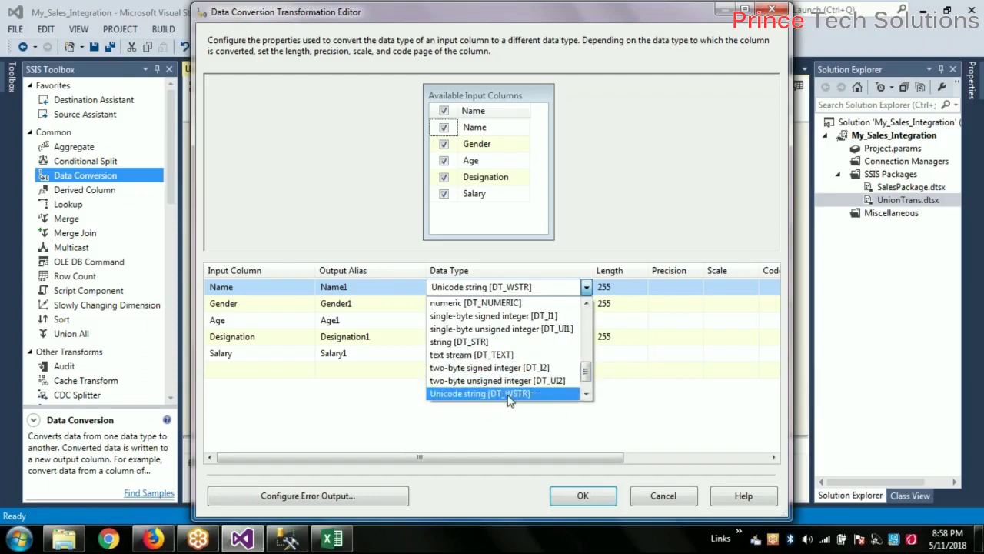
click(500, 342)
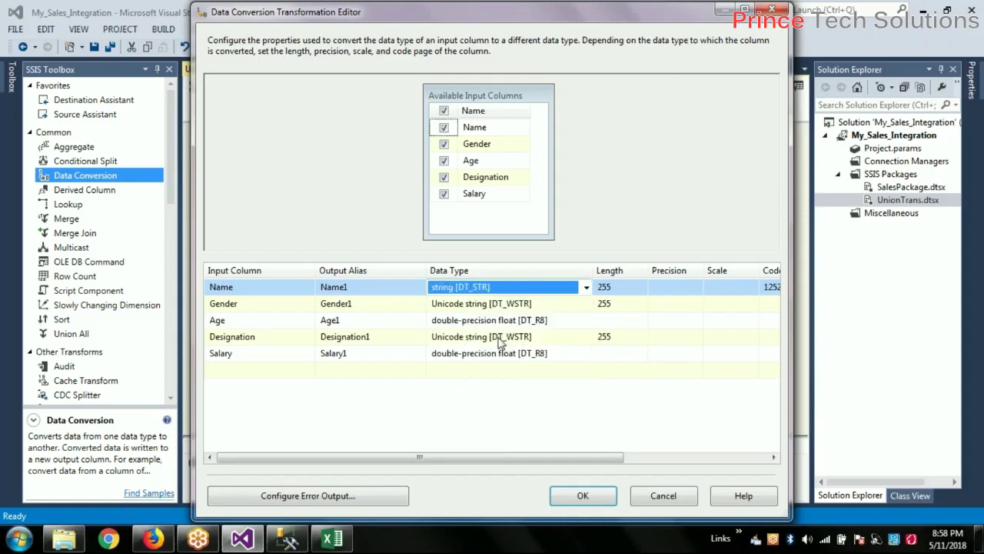
- Set the converted Name column's length to 50 and accept the conversion settings
click(626, 288)
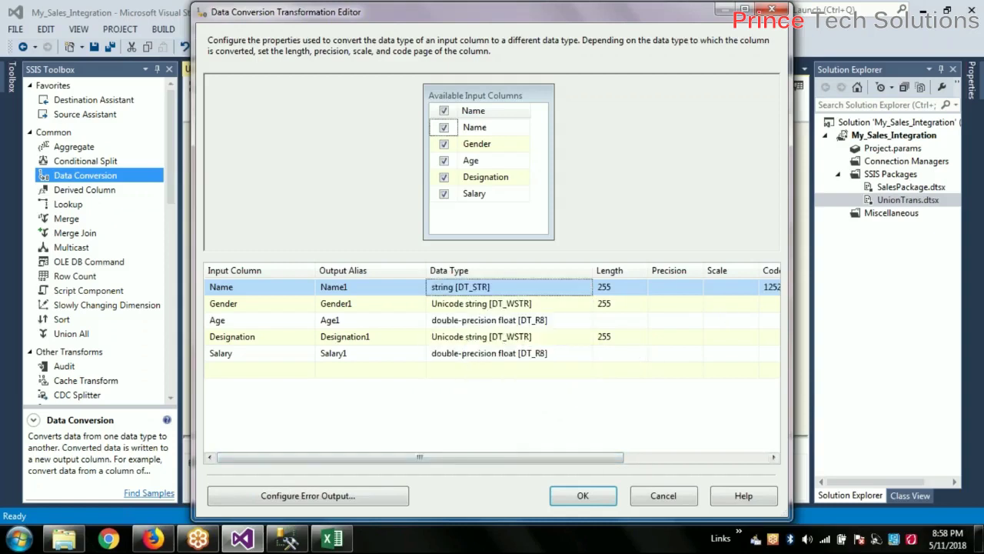
double_click(625, 288)
text(50)
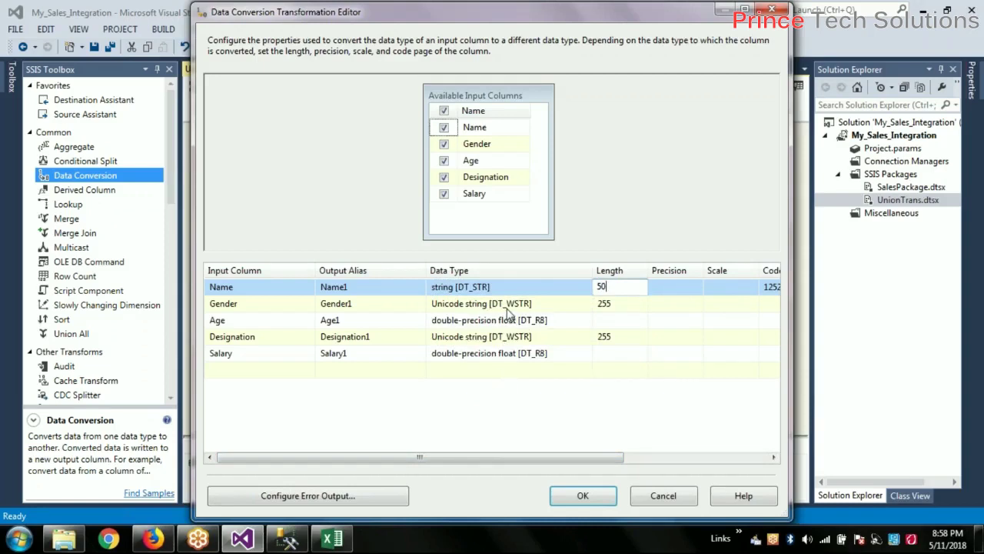
click(573, 305)
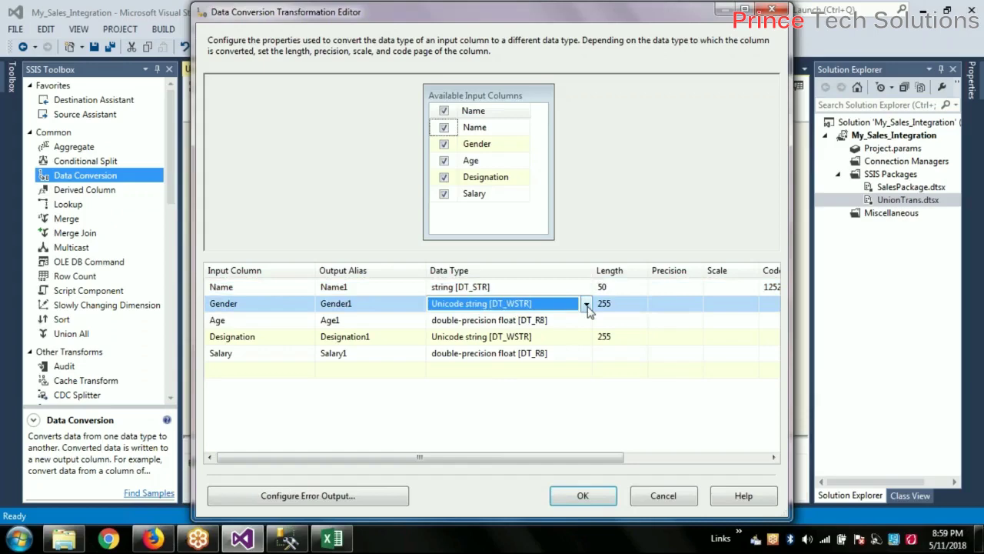
click(581, 496)
- Check the data types of the Name1 input and Name destination in the Employee mappings, and close the editor
double_click(495, 363)
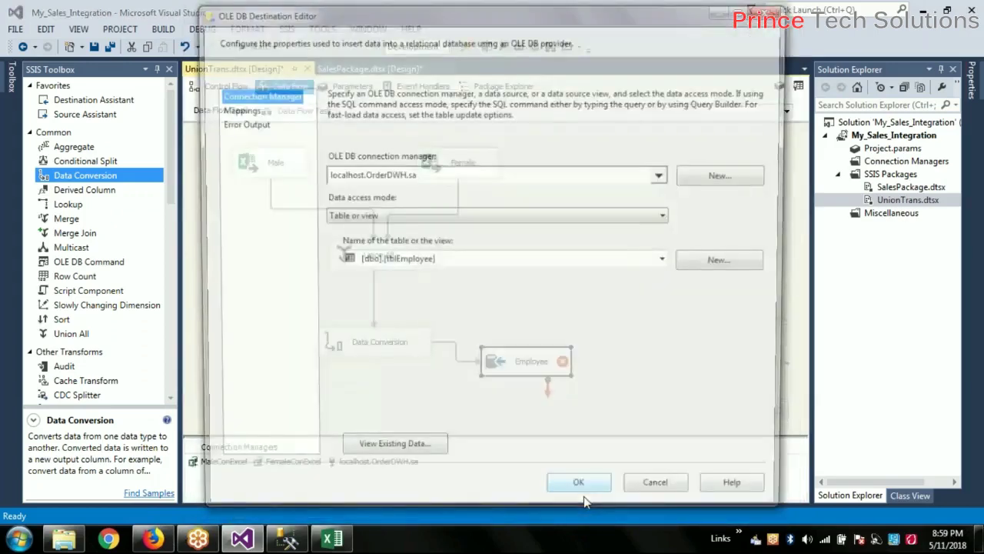
click(234, 108)
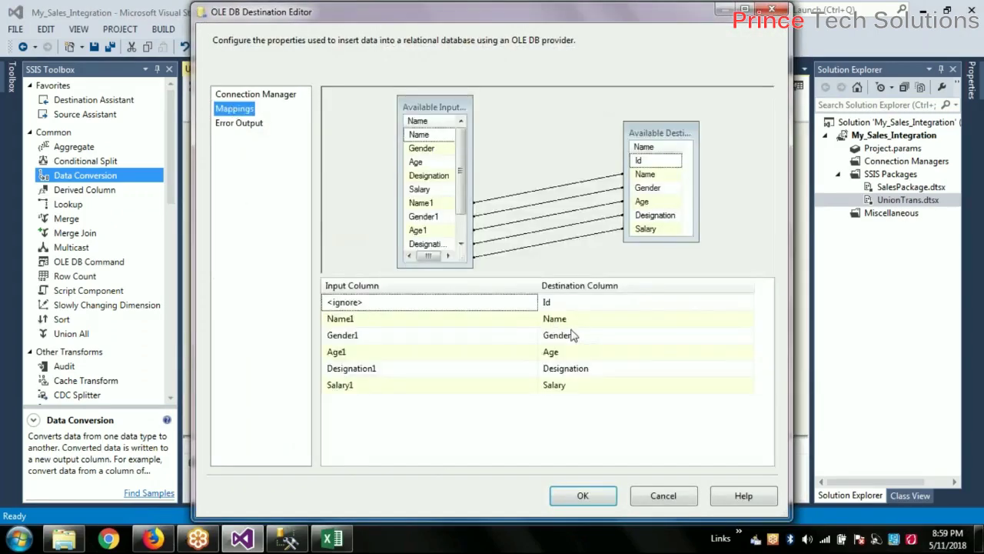
mouse_move(558, 319)
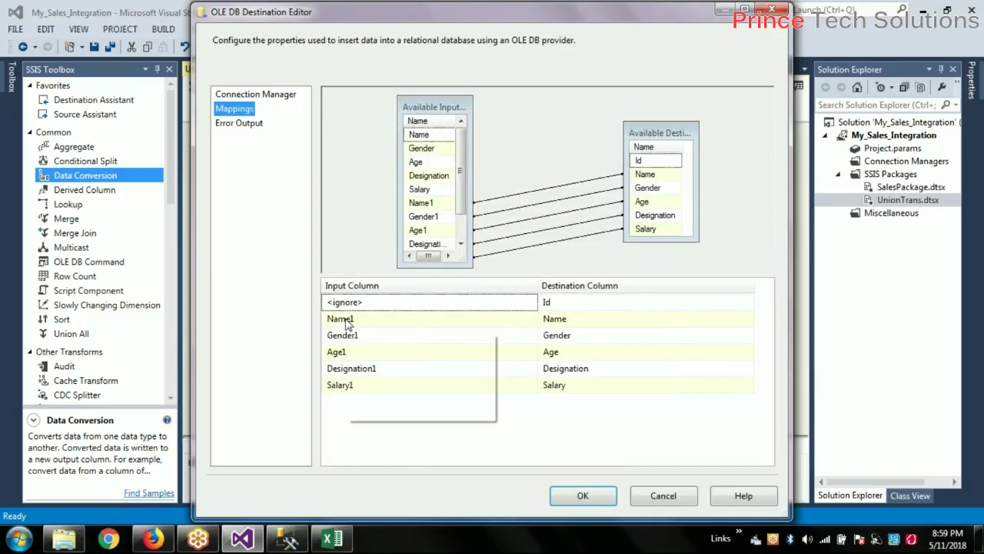
mouse_move(347, 324)
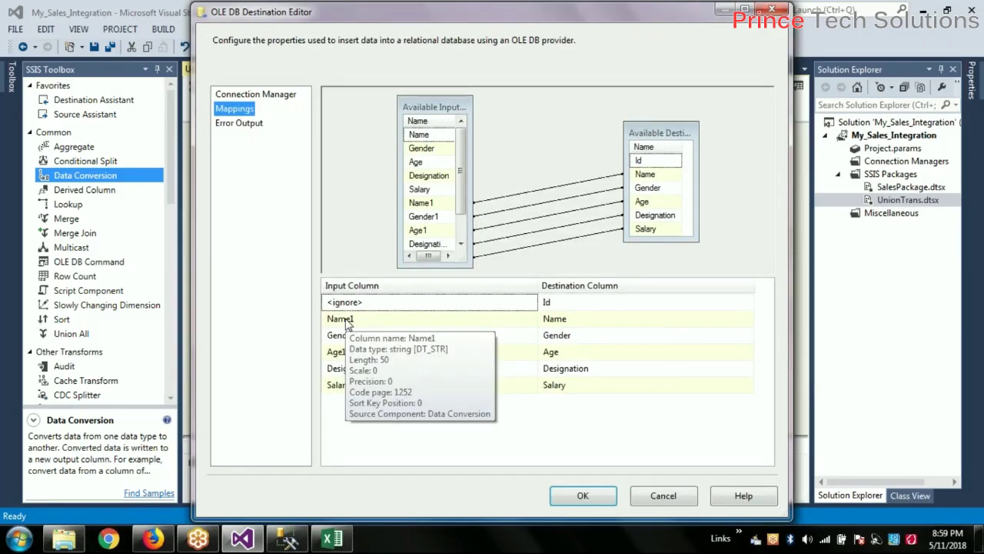
click(583, 497)
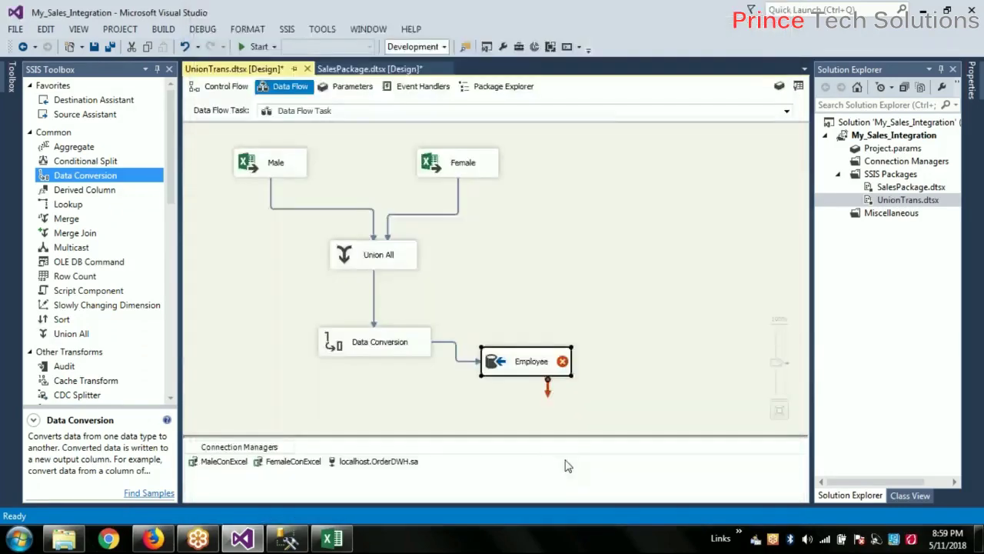
- Move the Data Conversion transformation closer to Union All, and compare the Gender1 input and Gender destination data types in the Employee mappings
mouse_move(564, 367)
drag(367, 355, 365, 333)
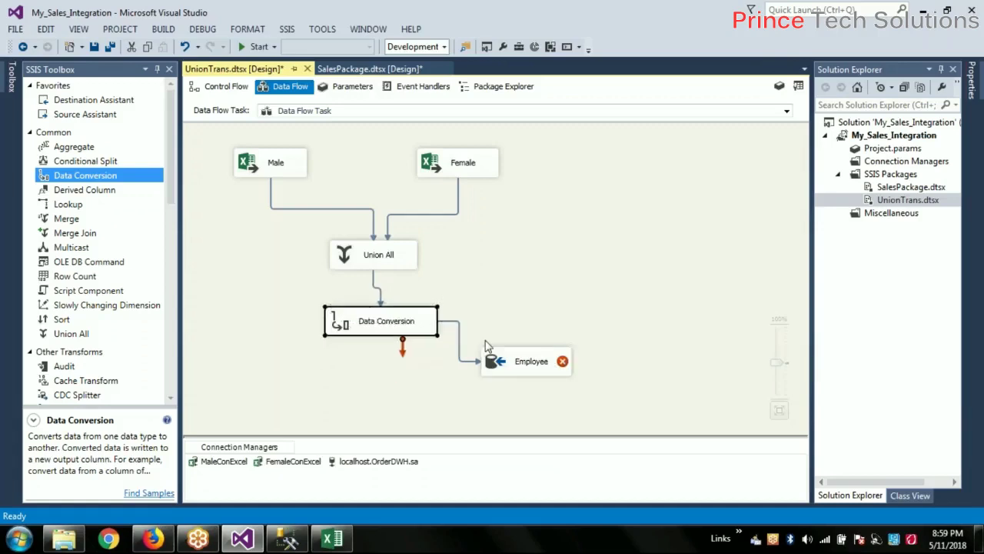
mouse_move(503, 365)
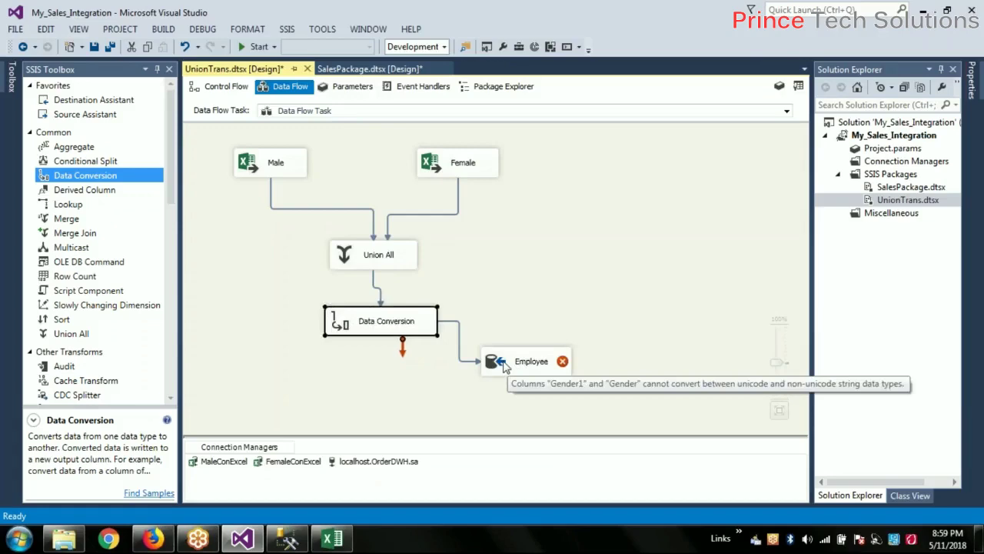
double_click(505, 364)
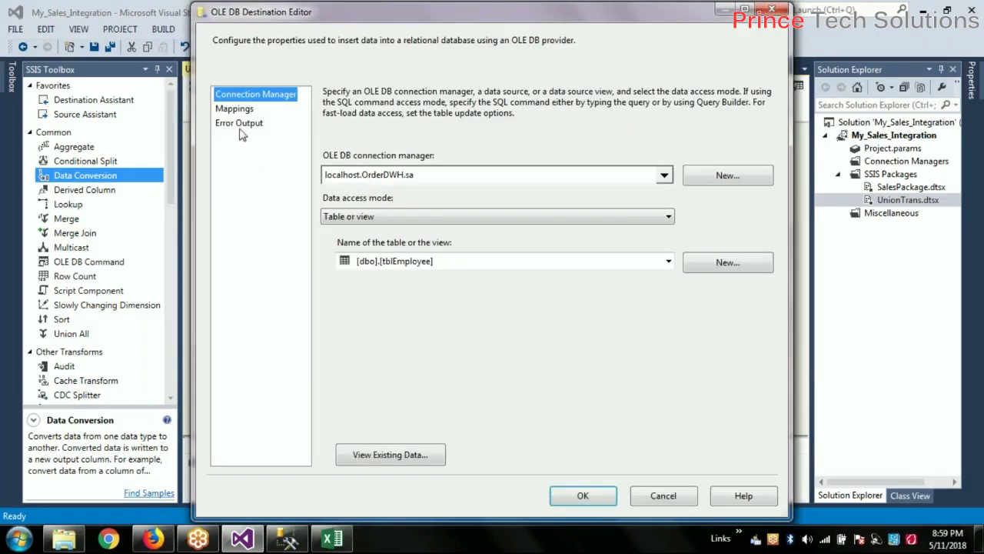
click(244, 114)
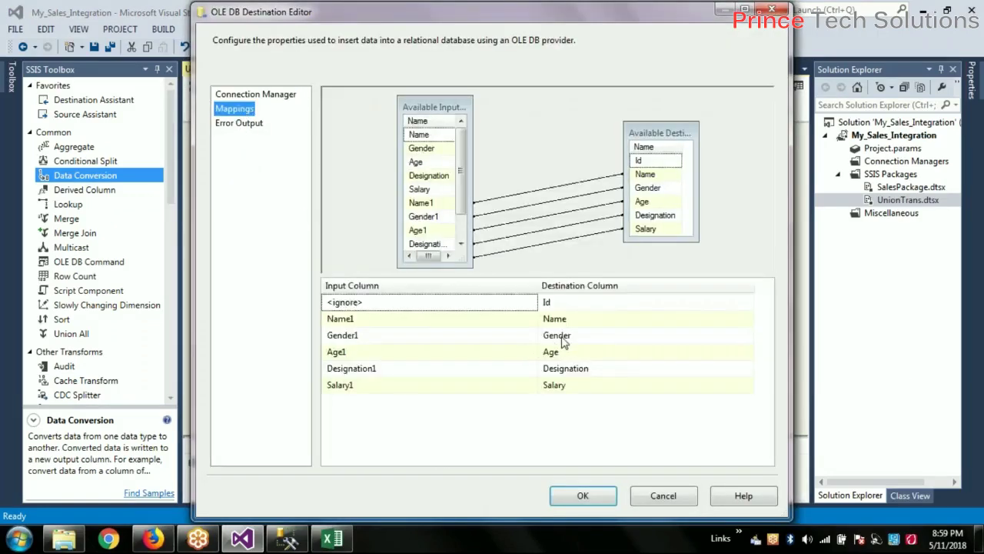
mouse_move(562, 343)
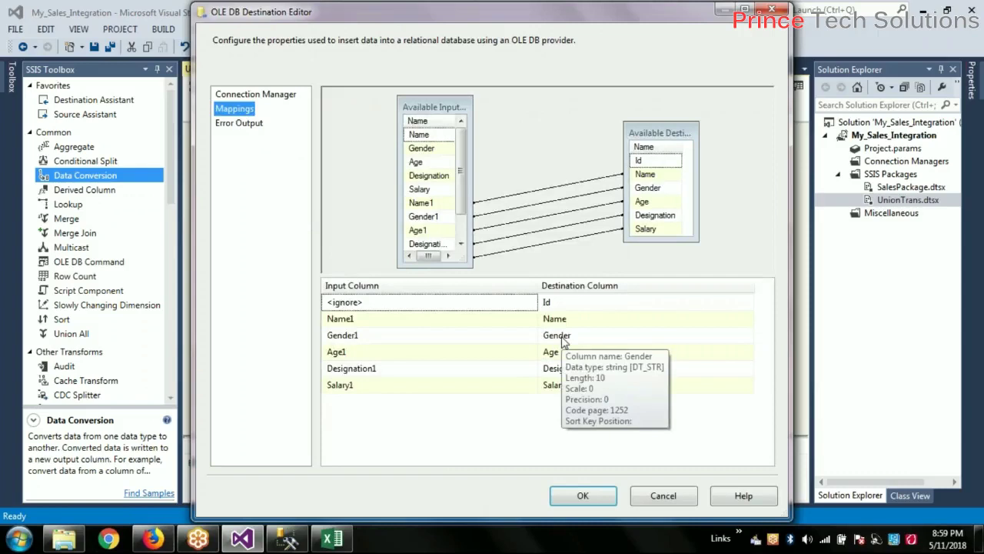
click(406, 337)
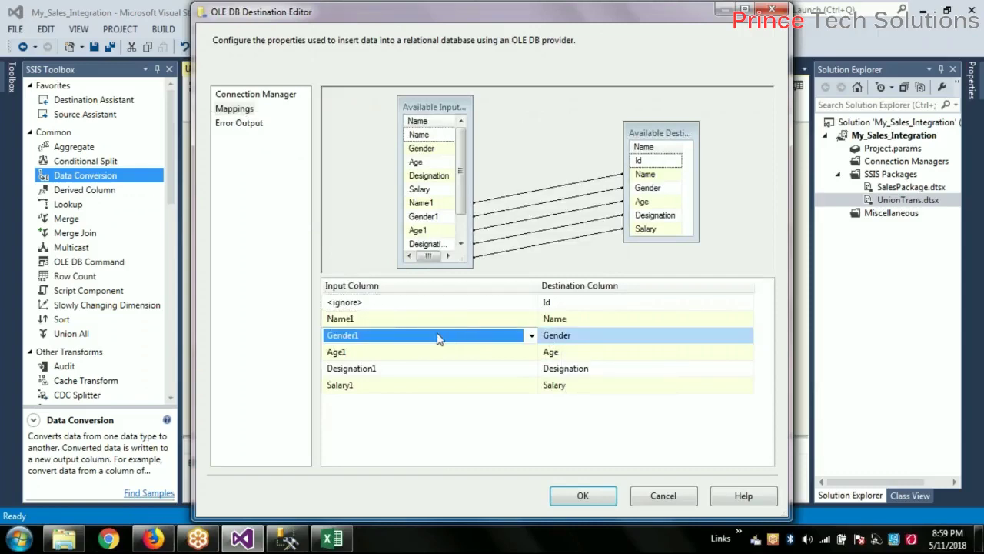
mouse_move(564, 341)
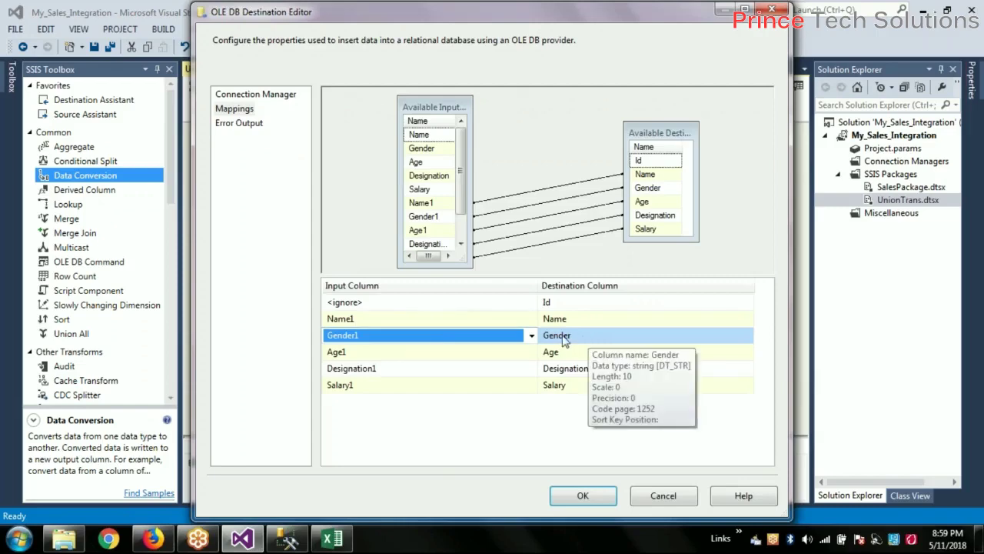
click(583, 495)
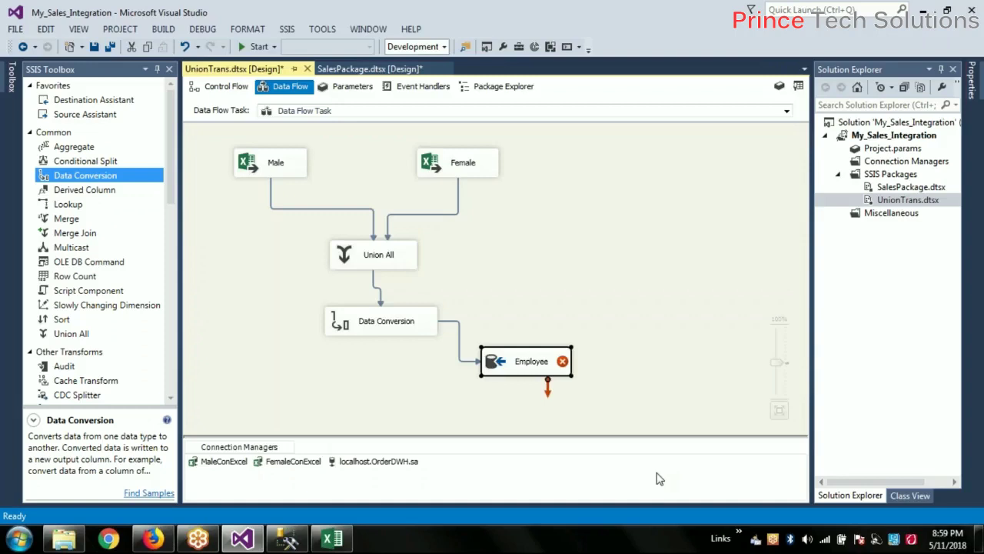
- In the Data Conversion transformation, enter 10 as the Gender column's length, set its type to string [DT_STR], and accept the settings
double_click(344, 321)
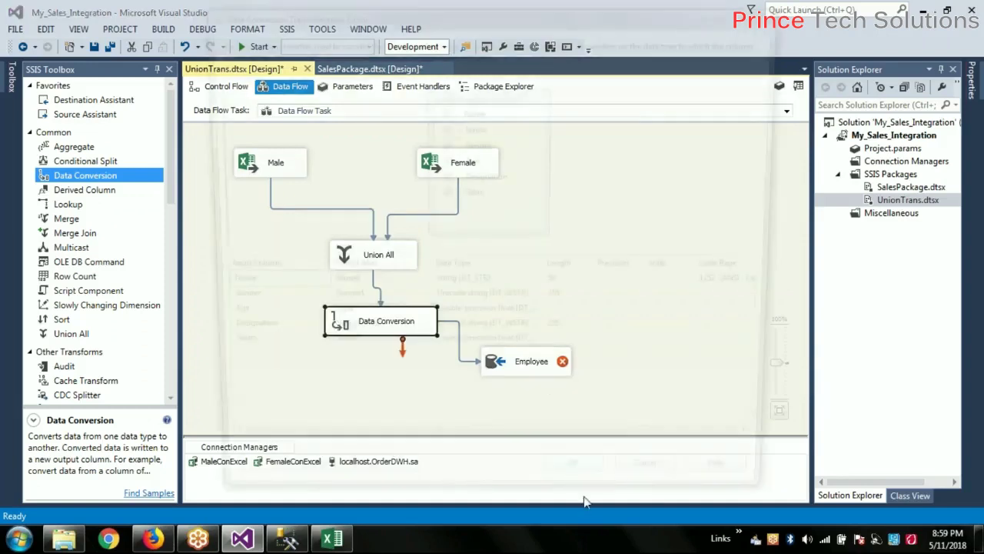
click(589, 305)
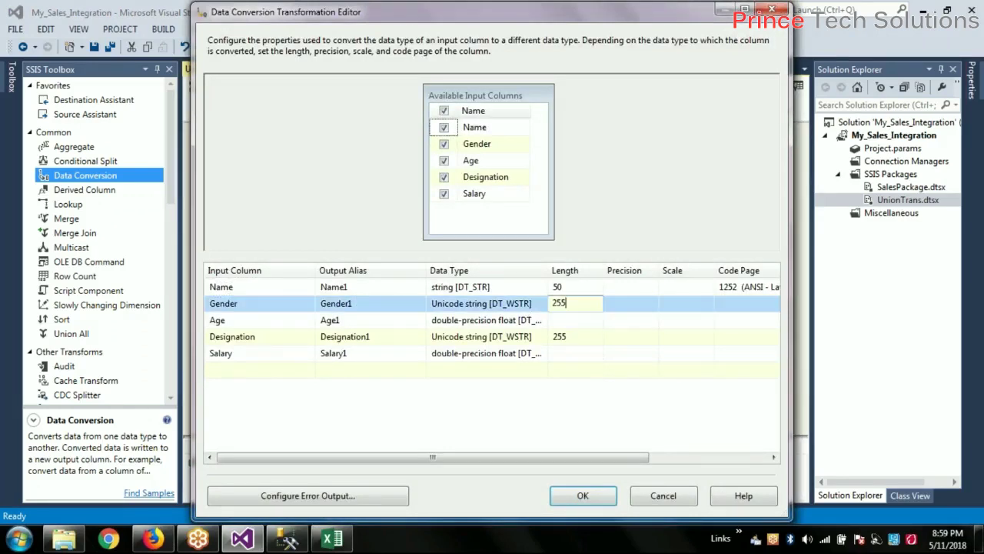
double_click(591, 301)
text(2)
text(0)
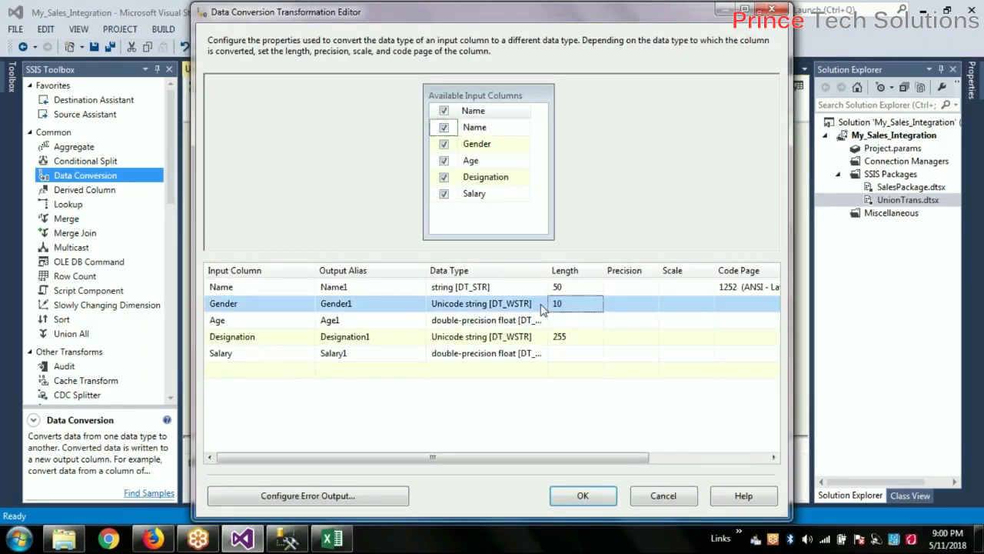
click(531, 303)
click(542, 303)
click(493, 333)
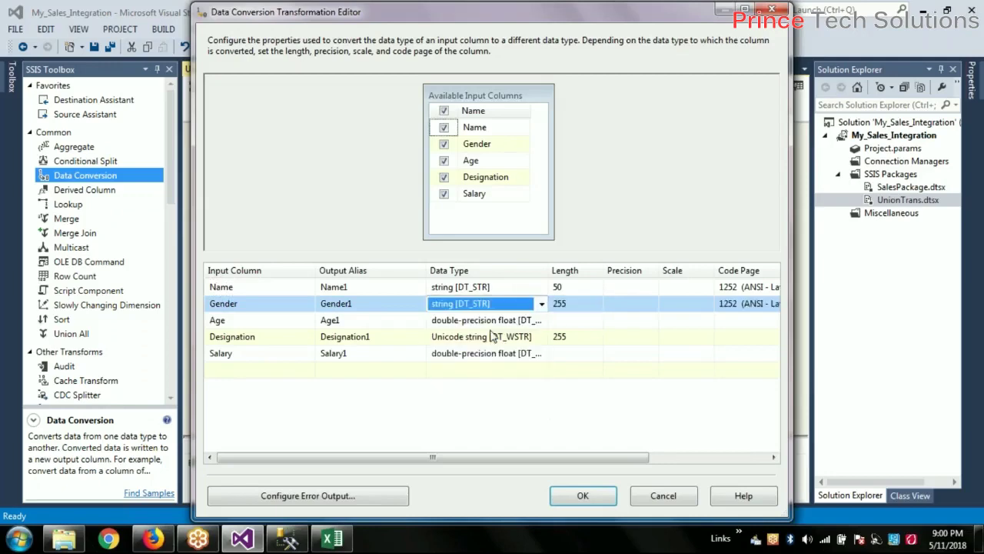
click(585, 497)
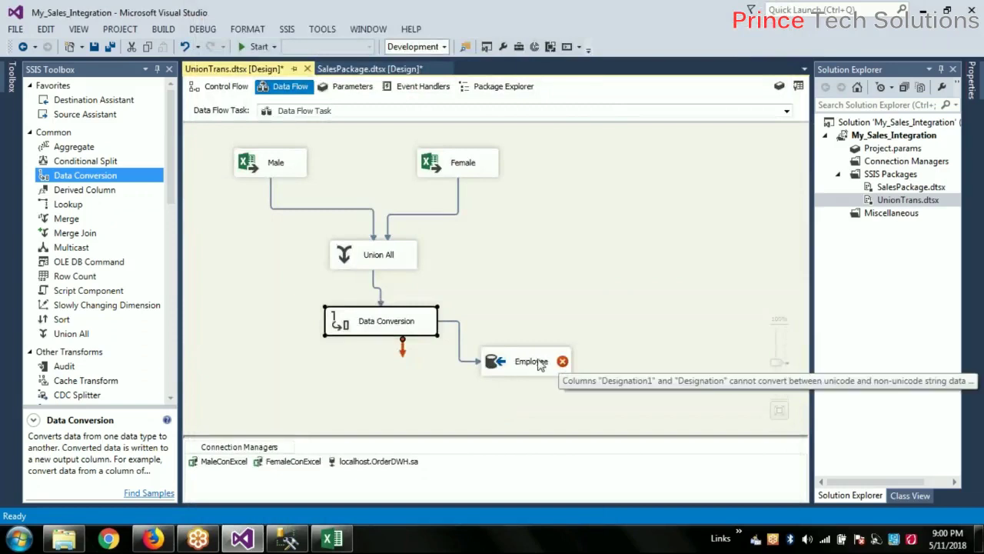
- Check the data types of the Age and Designation mappings in the Employee destination, and close its editor
double_click(496, 363)
click(231, 109)
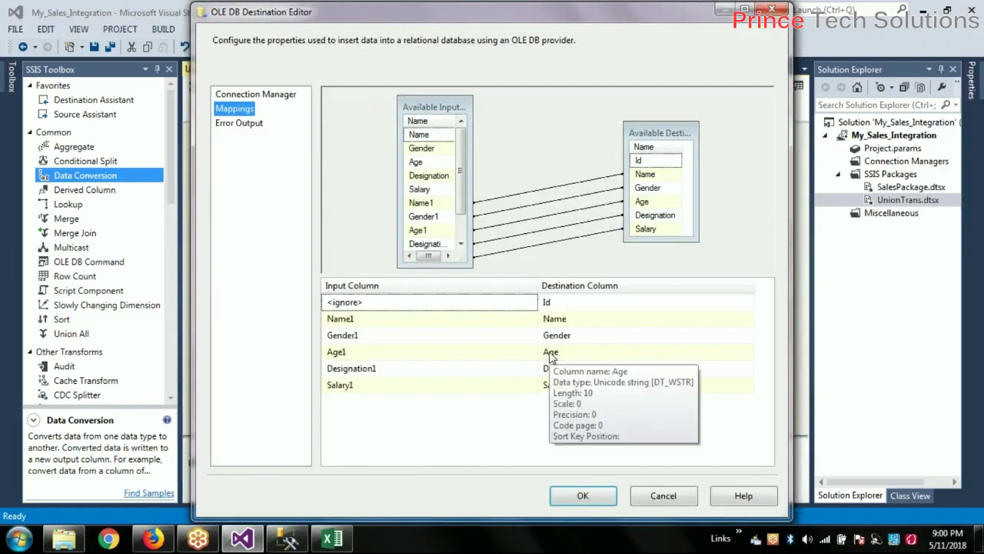
mouse_move(367, 356)
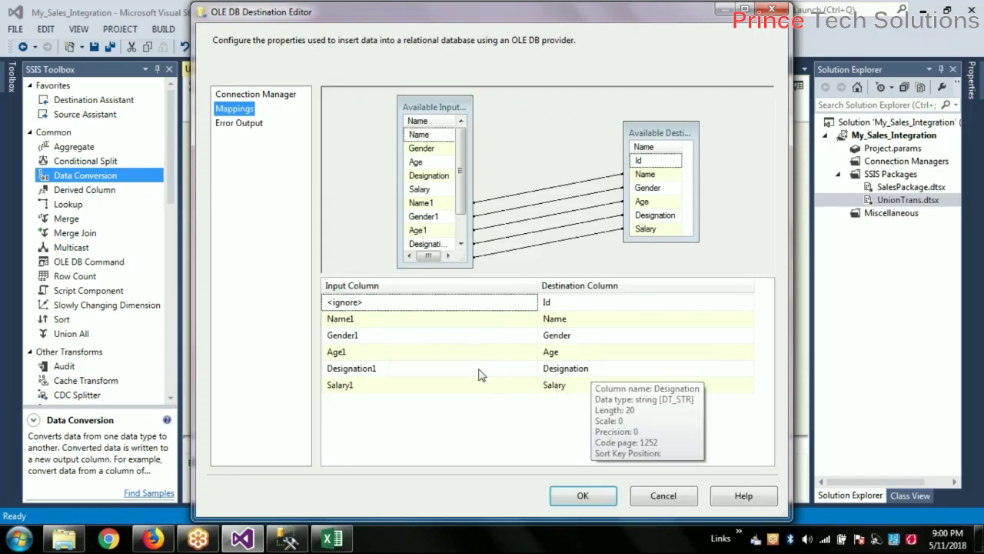
mouse_move(459, 374)
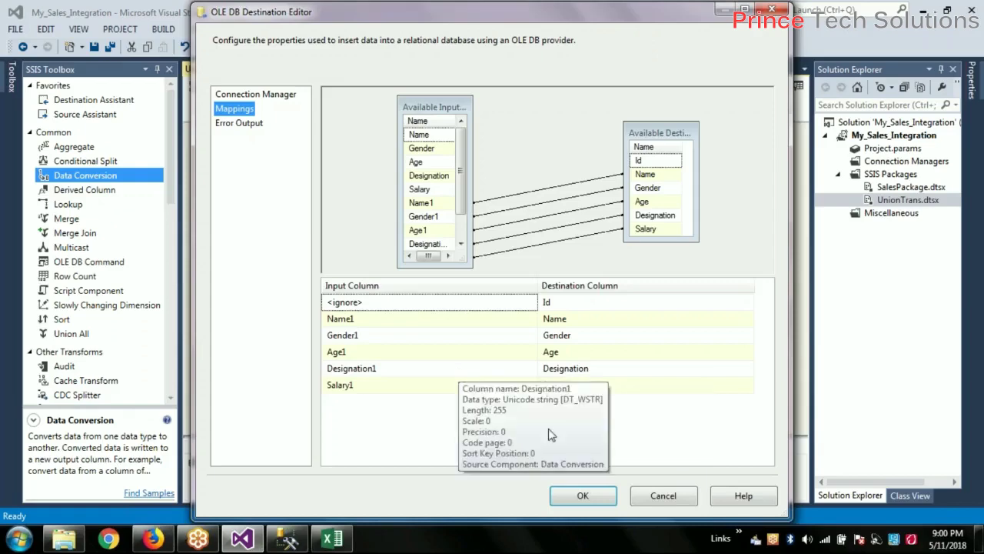
click(586, 494)
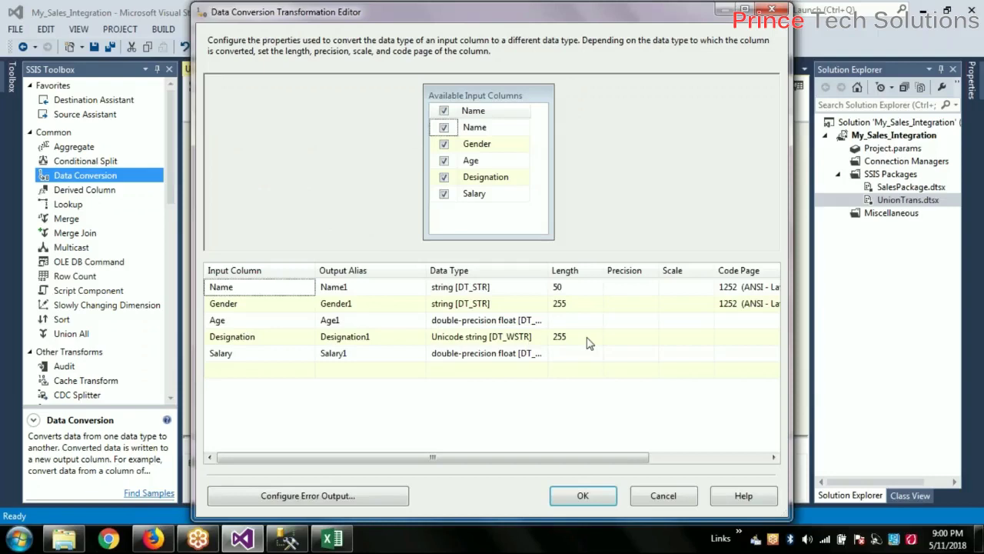
- Set the Designation column's type to string [DT_STR] in the Data Conversion transformation and accept the settings
click(573, 336)
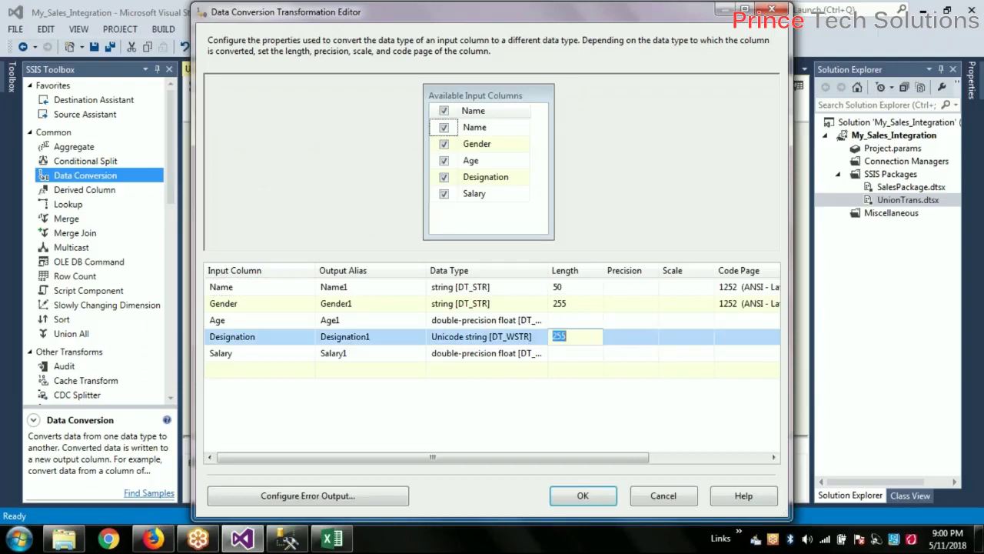
text(2)
click(537, 336)
click(540, 336)
click(472, 369)
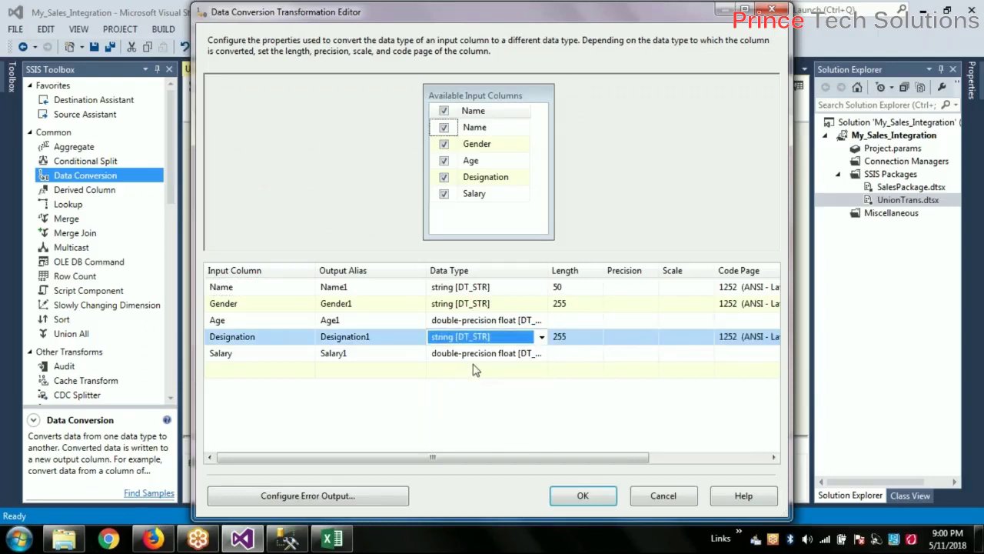
click(584, 496)
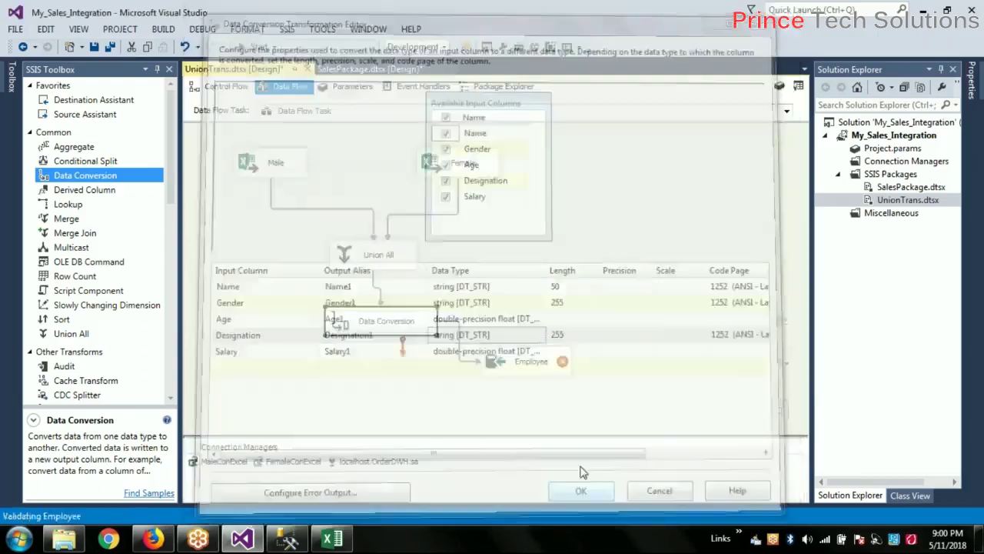
- Read the Employee destination's warning, compare the Salary and Age data types between input and destination in its mappings, and close the editor
mouse_move(564, 366)
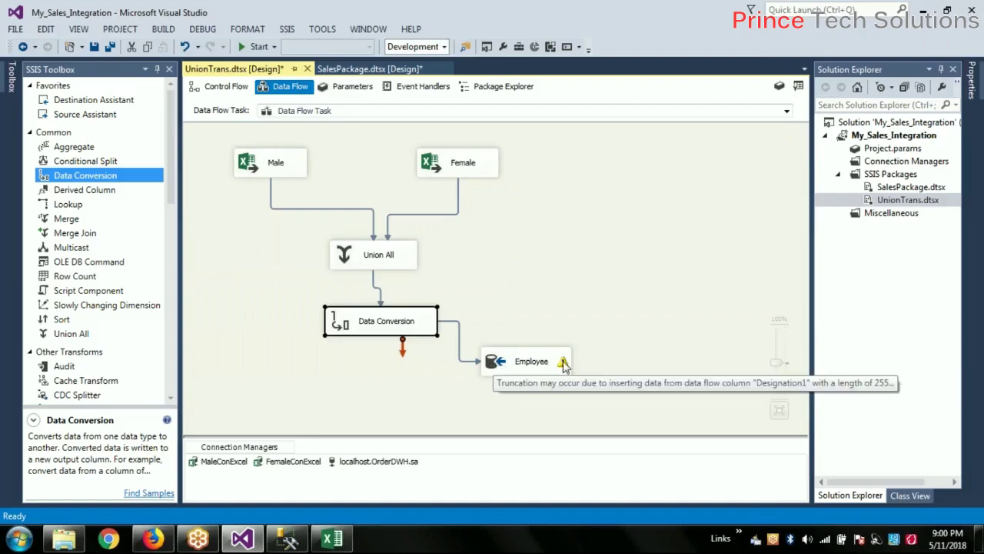
double_click(563, 365)
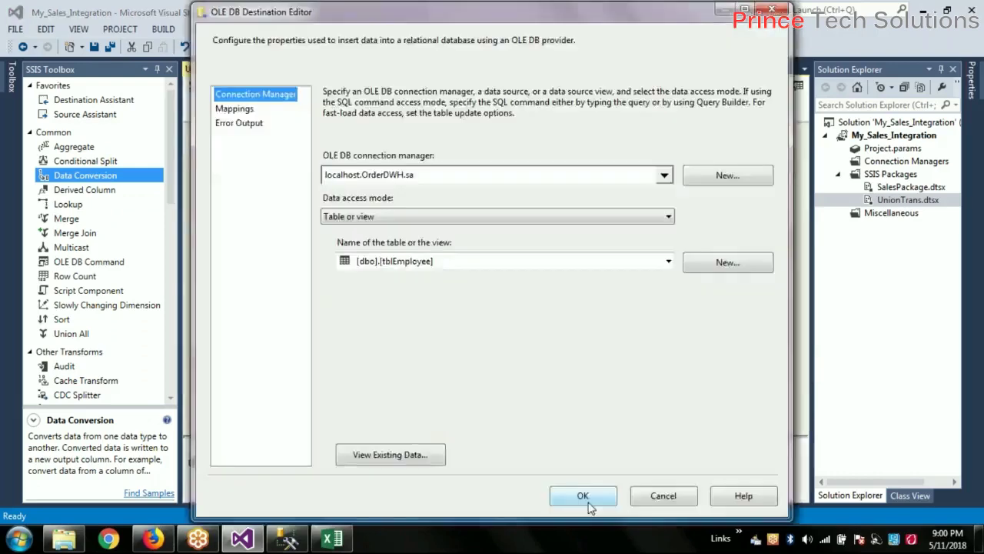
click(229, 110)
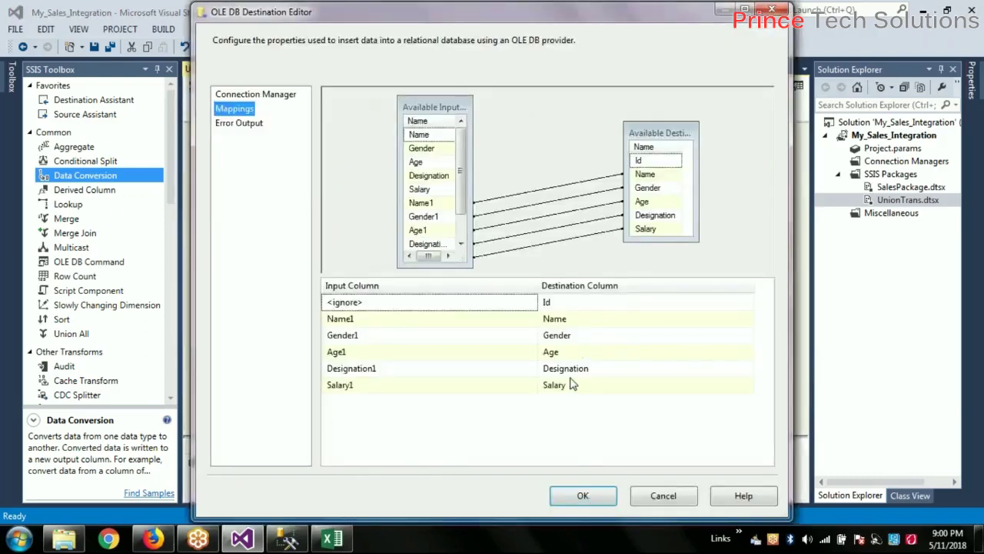
mouse_move(562, 393)
mouse_move(392, 391)
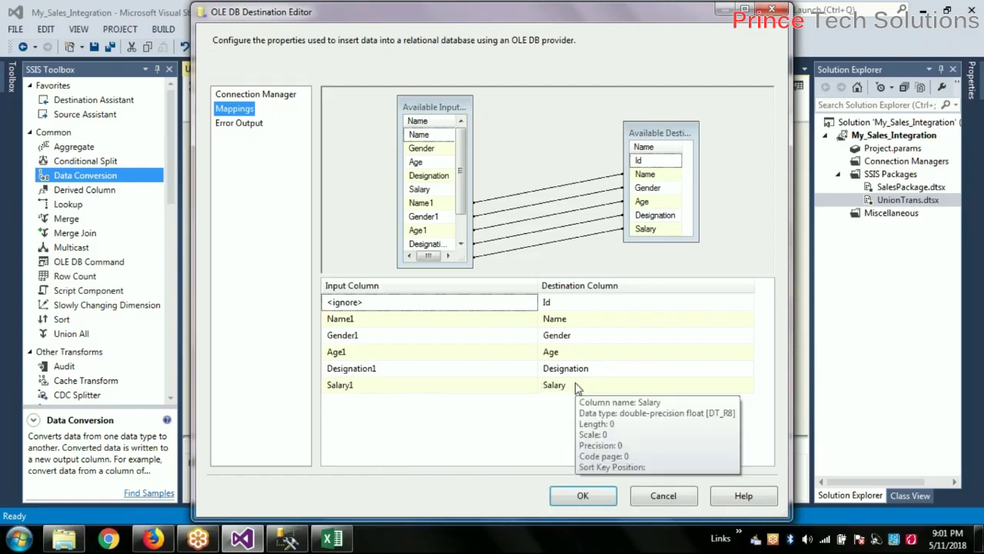
mouse_move(570, 353)
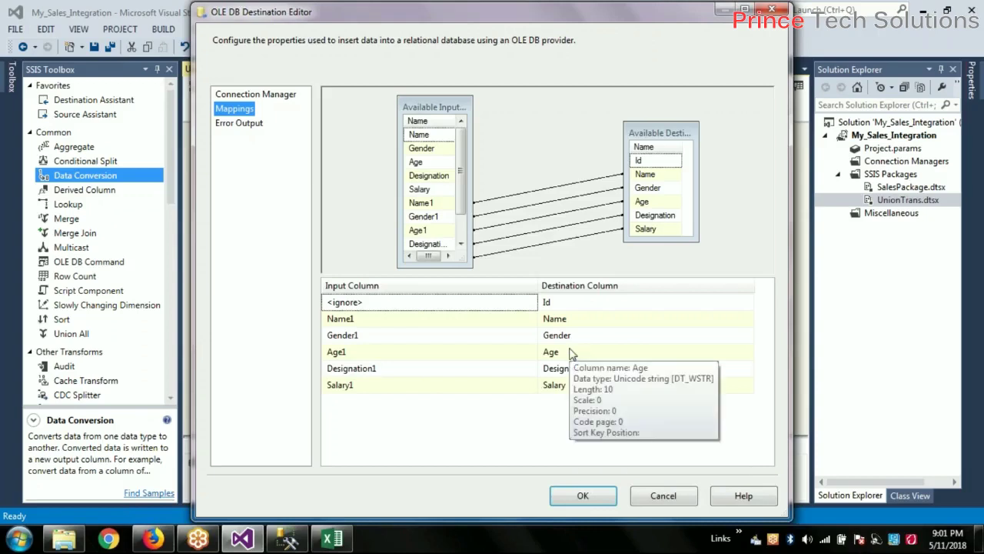
mouse_move(368, 356)
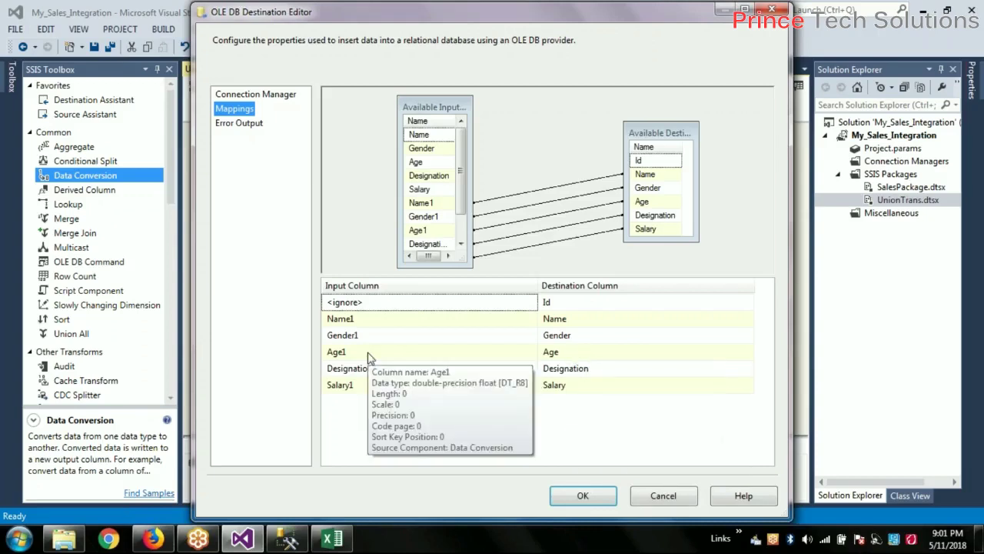
click(579, 496)
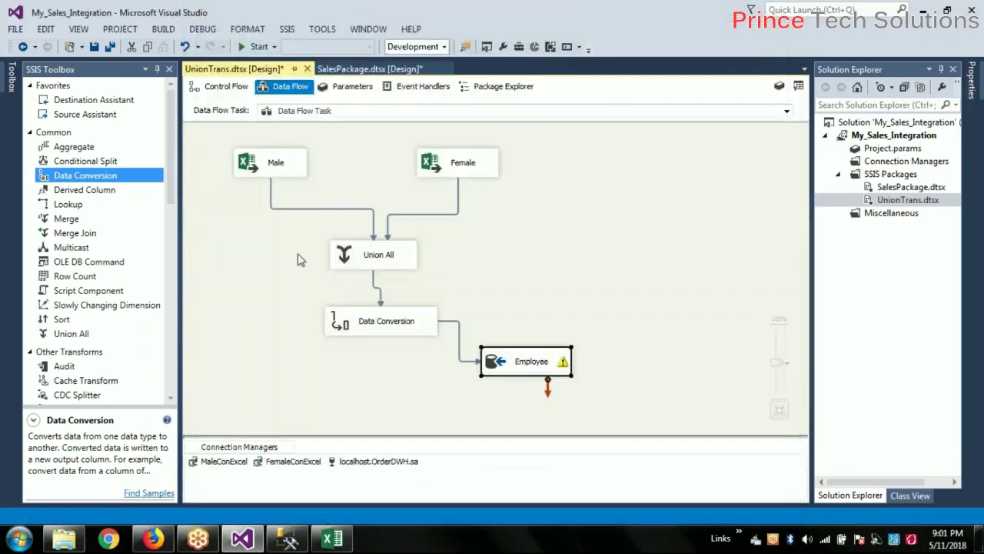
double_click(392, 328)
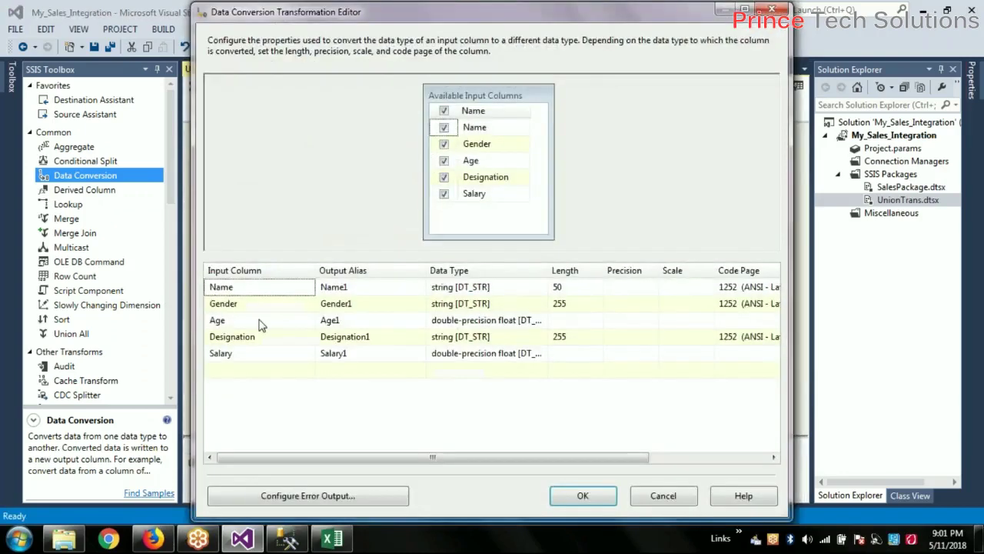
click(535, 323)
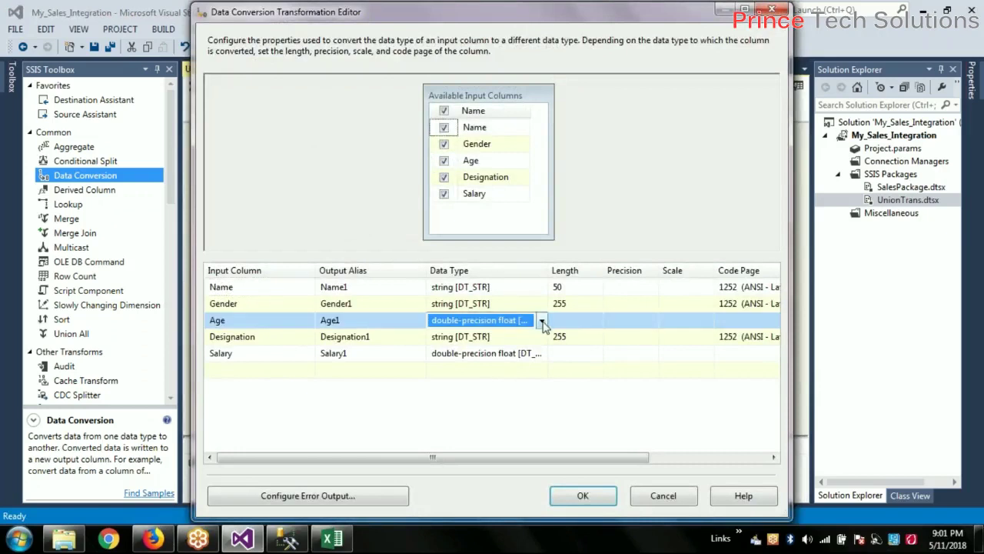
click(542, 321)
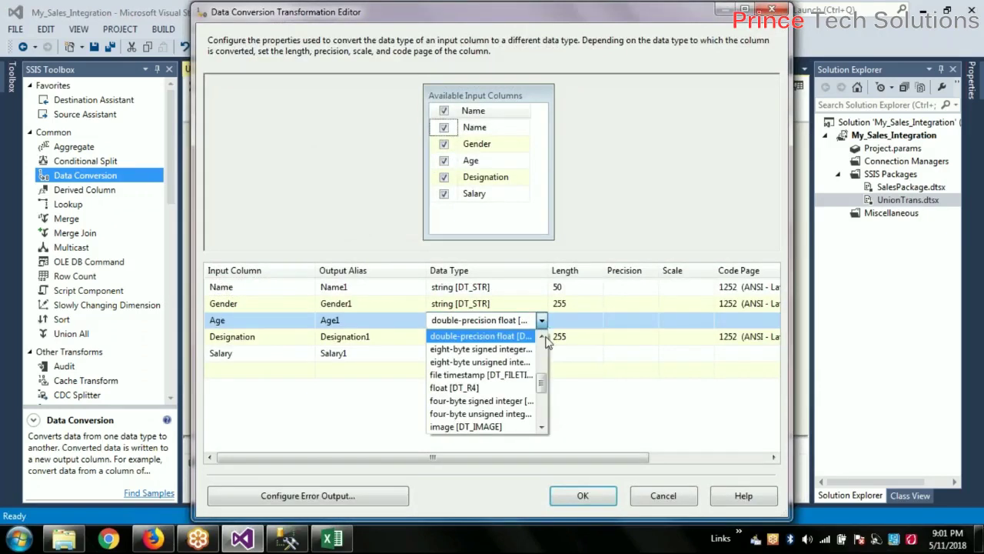
click(551, 273)
drag(551, 270, 583, 270)
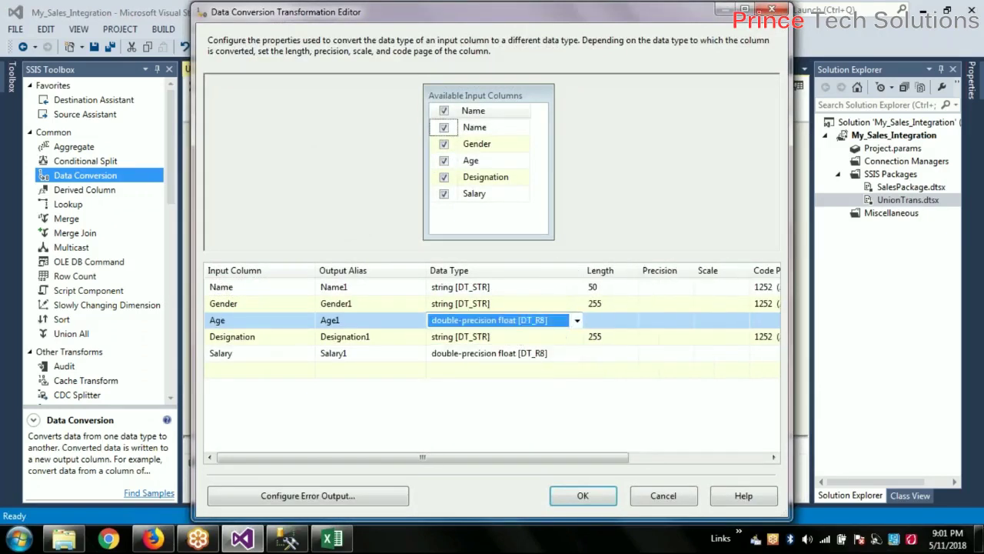
click(576, 320)
drag(581, 386, 579, 400)
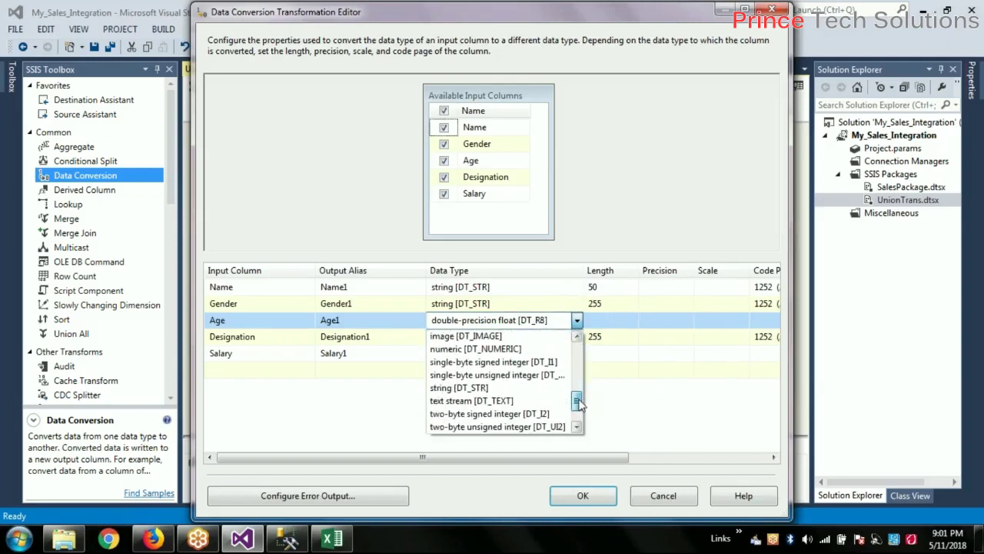
click(660, 497)
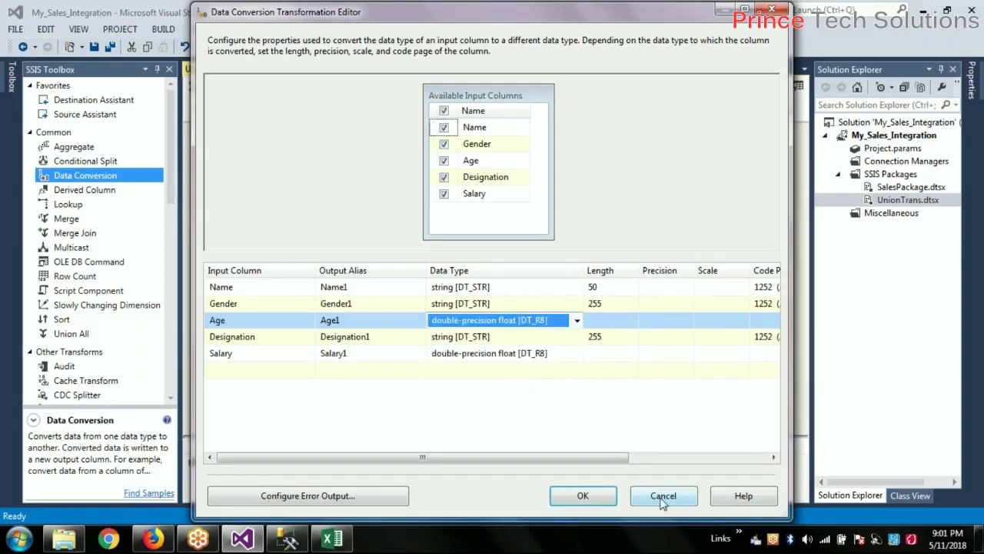
click(659, 498)
- Check the data type of the destination Age column in the Employee destination's mappings, and close its editor without changes
double_click(557, 373)
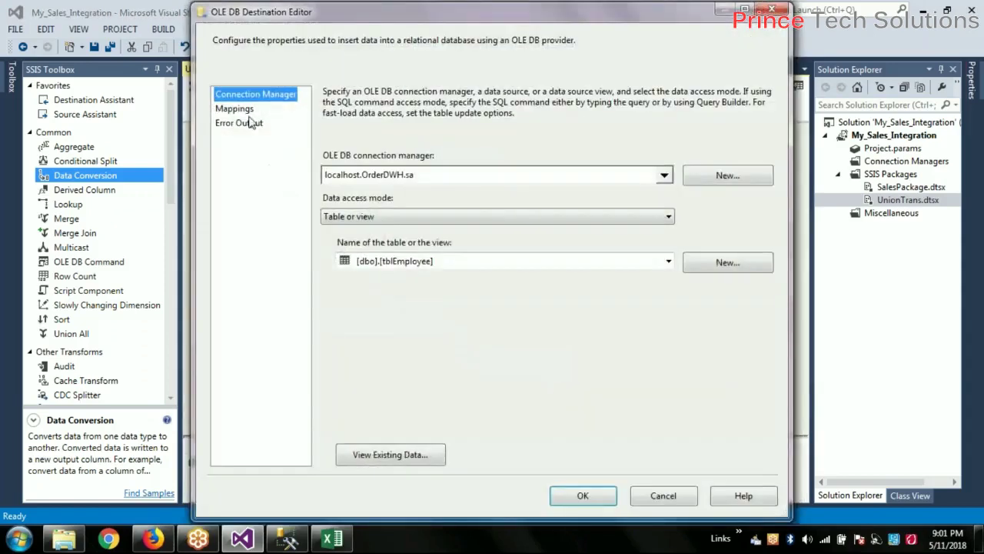
click(246, 112)
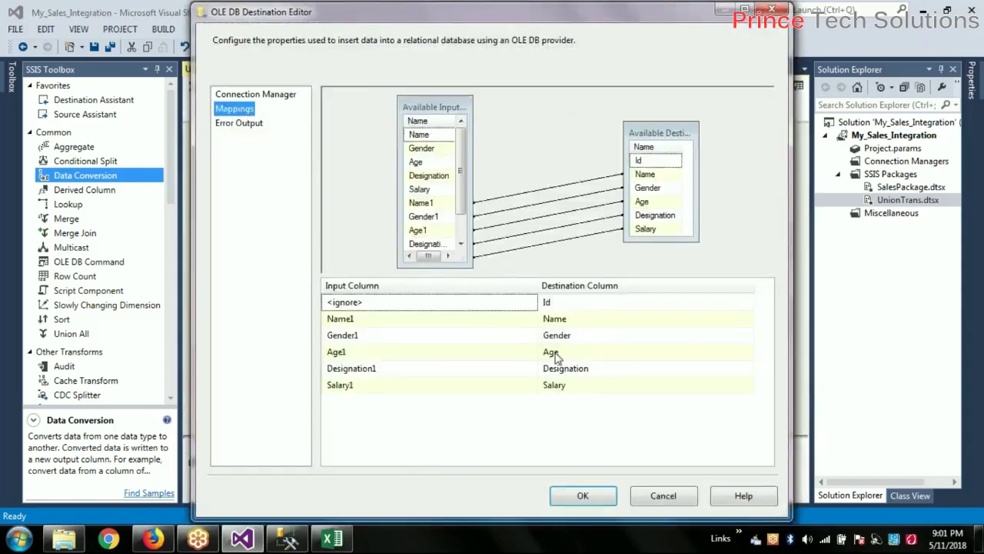
mouse_move(555, 355)
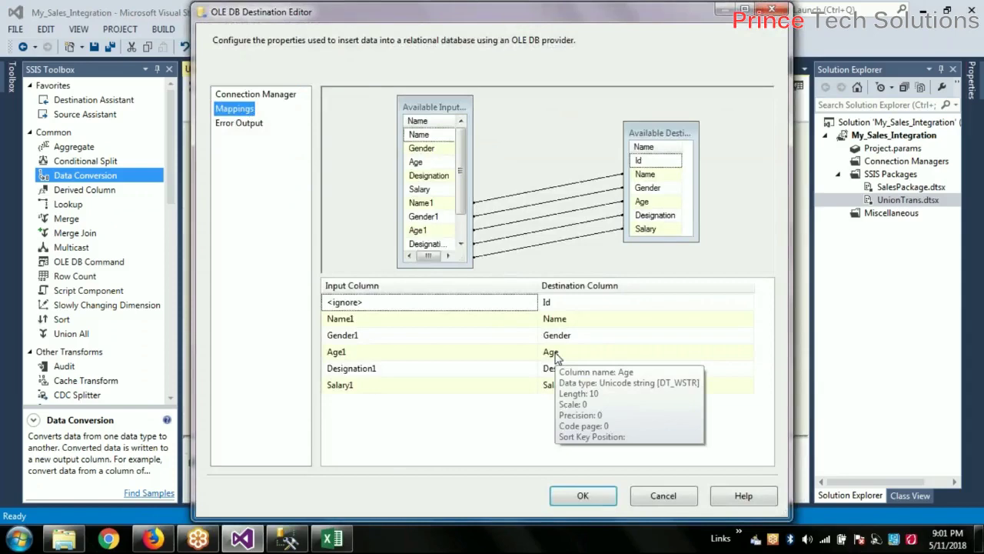
click(663, 495)
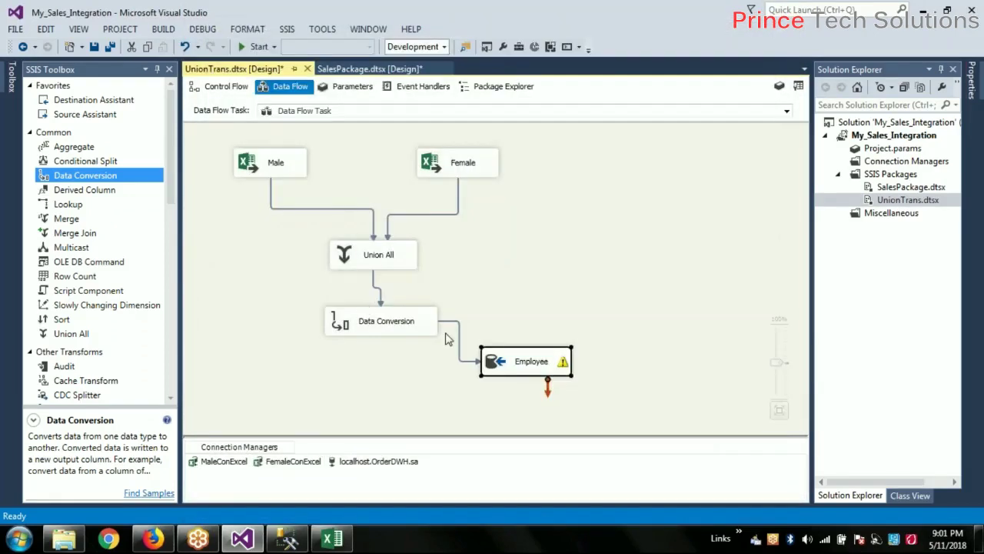
- Switch to SQL Server Management Studio and examine the column data types of dbo.tblEmployee in the OrderDWH database
click(299, 538)
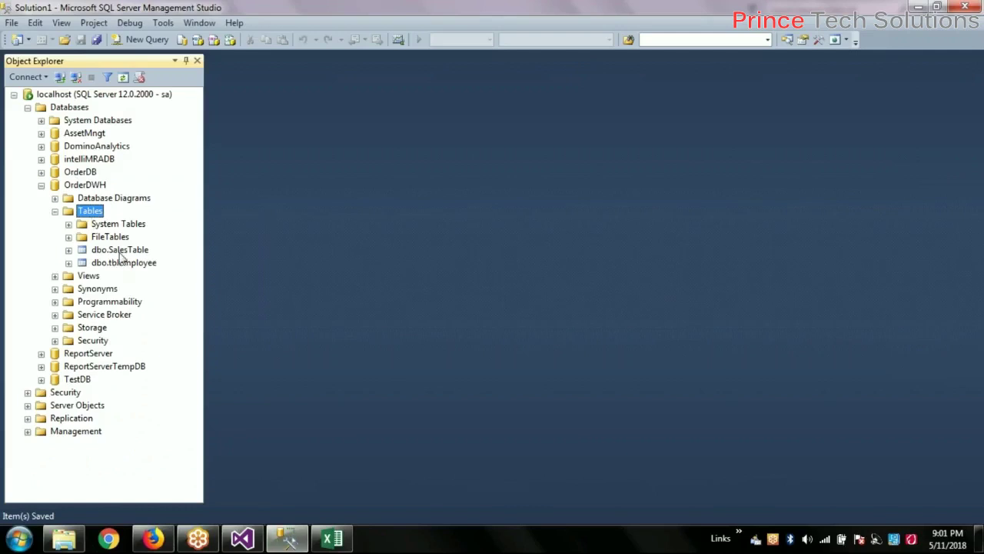
click(69, 263)
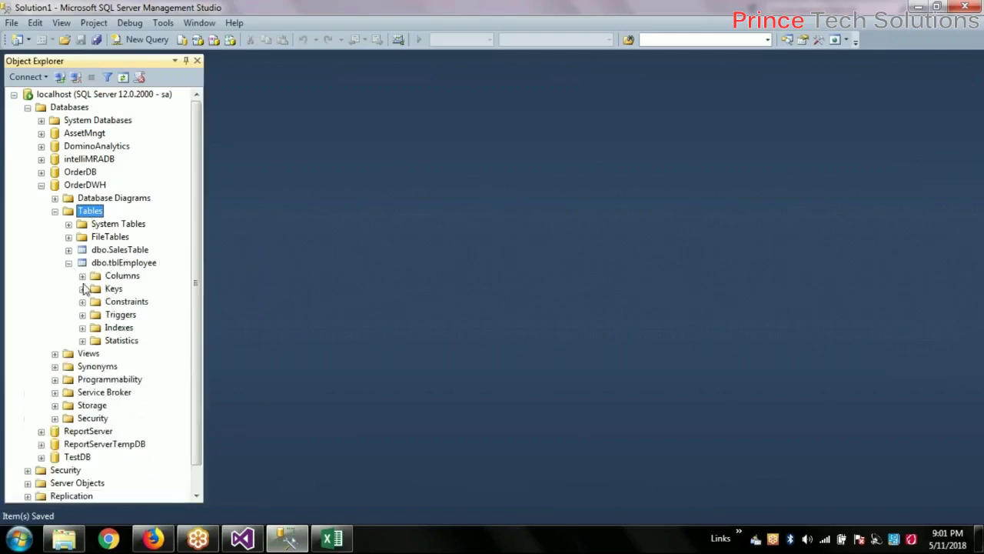
click(83, 275)
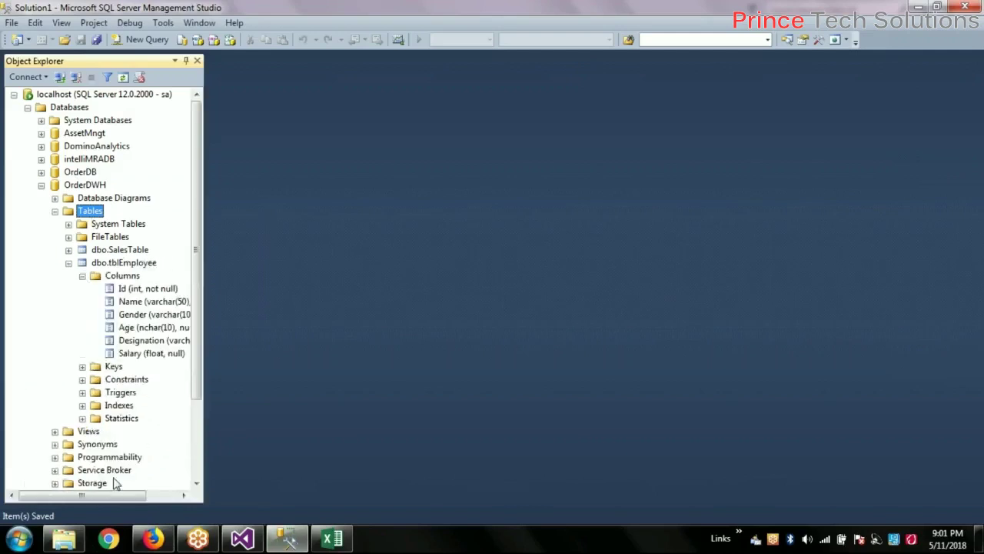
drag(110, 495, 134, 496)
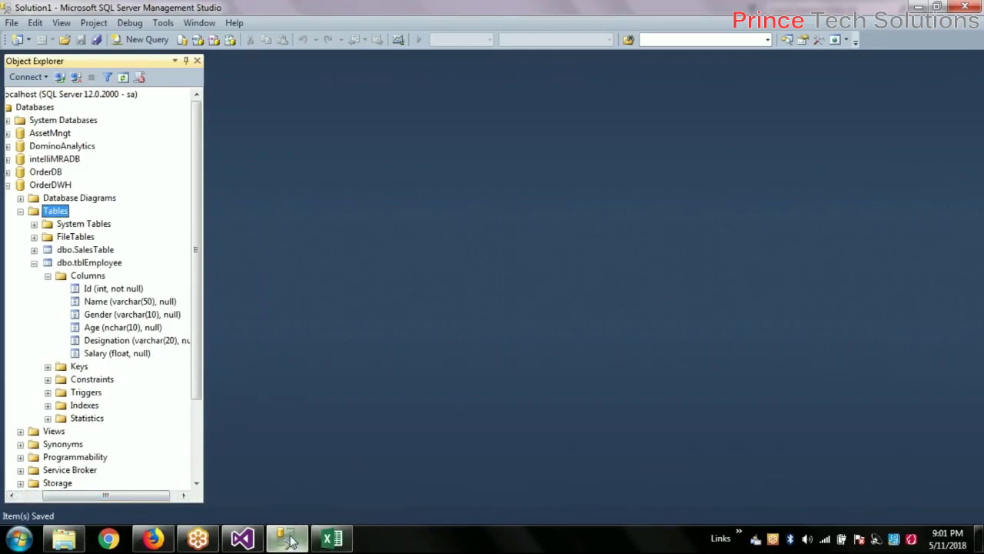
mouse_move(289, 540)
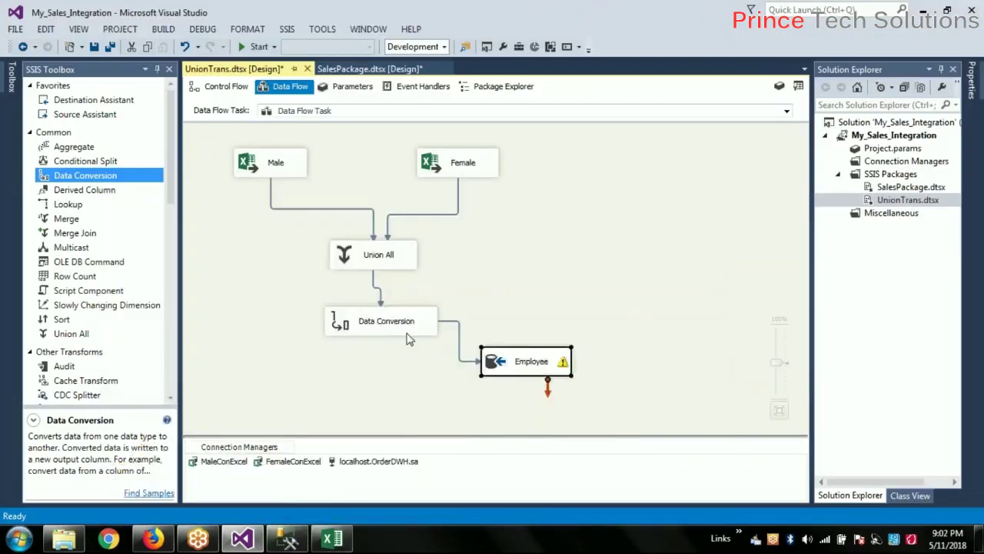
- In the Data Conversion transformation, set the Designation column to Unicode string [DT_WSTR] with length 10 and accept the settings
click(362, 327)
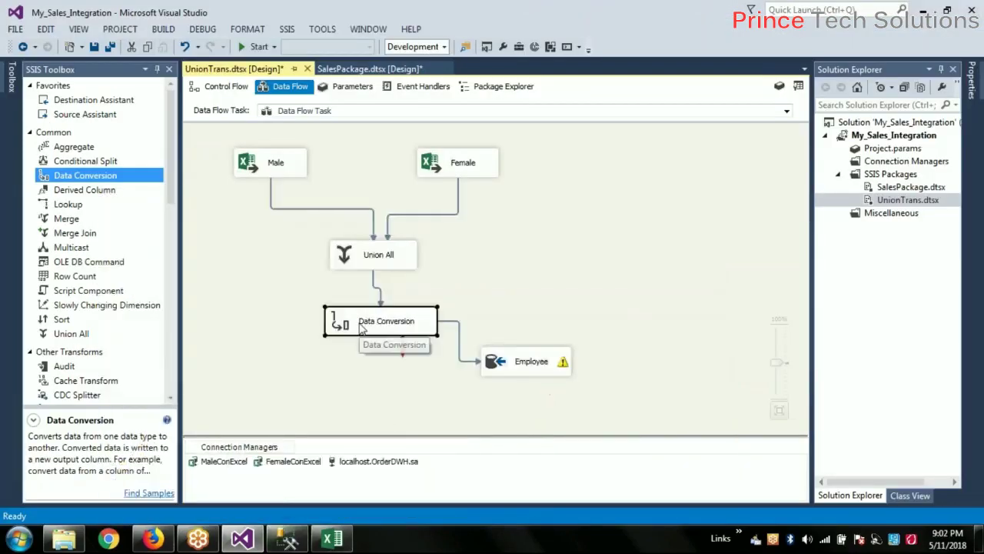
double_click(361, 327)
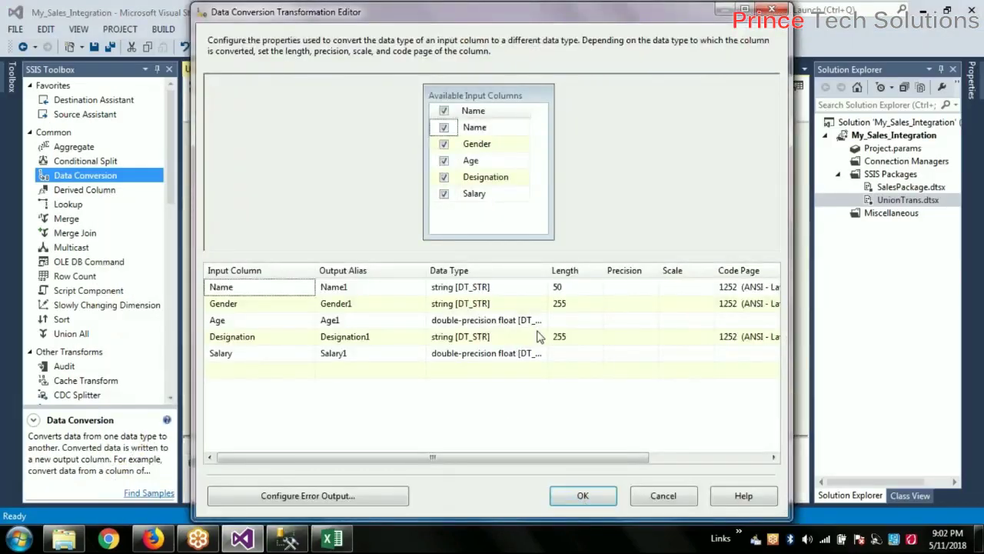
click(542, 336)
click(542, 339)
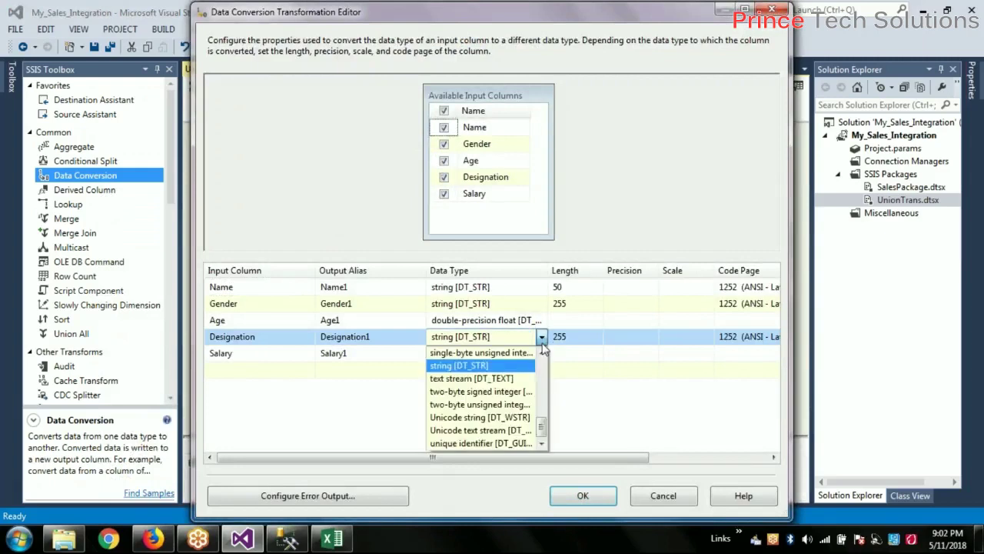
click(520, 417)
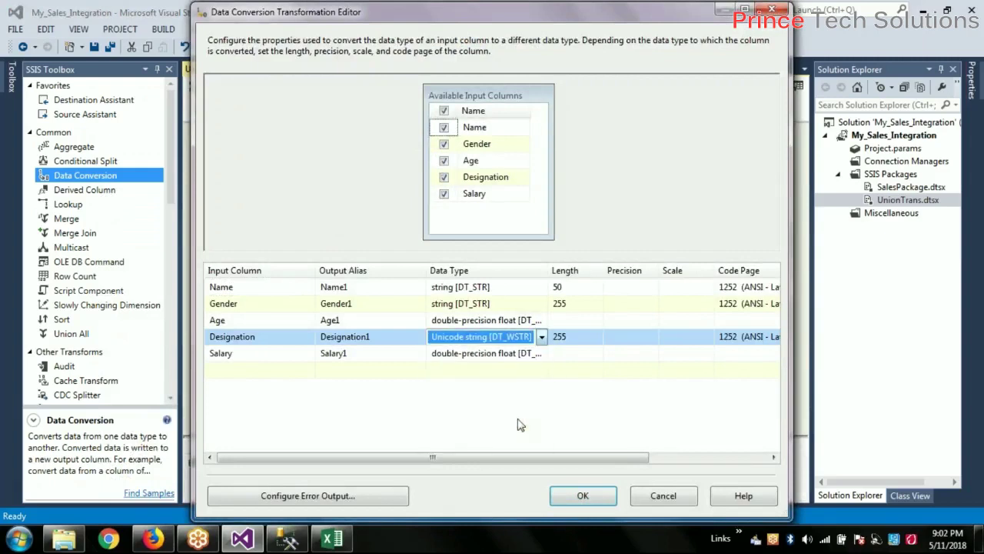
click(582, 343)
double_click(582, 343)
text(10)
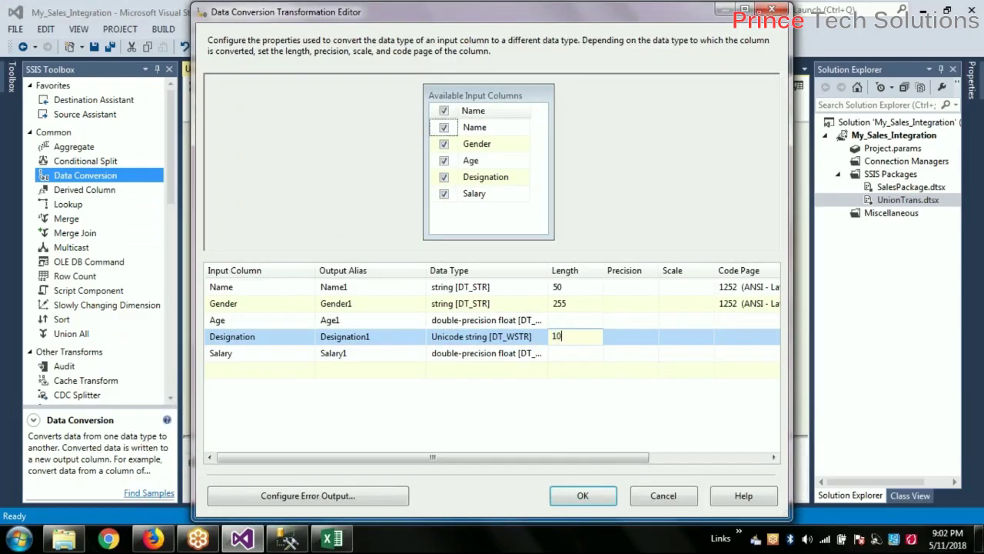
click(606, 492)
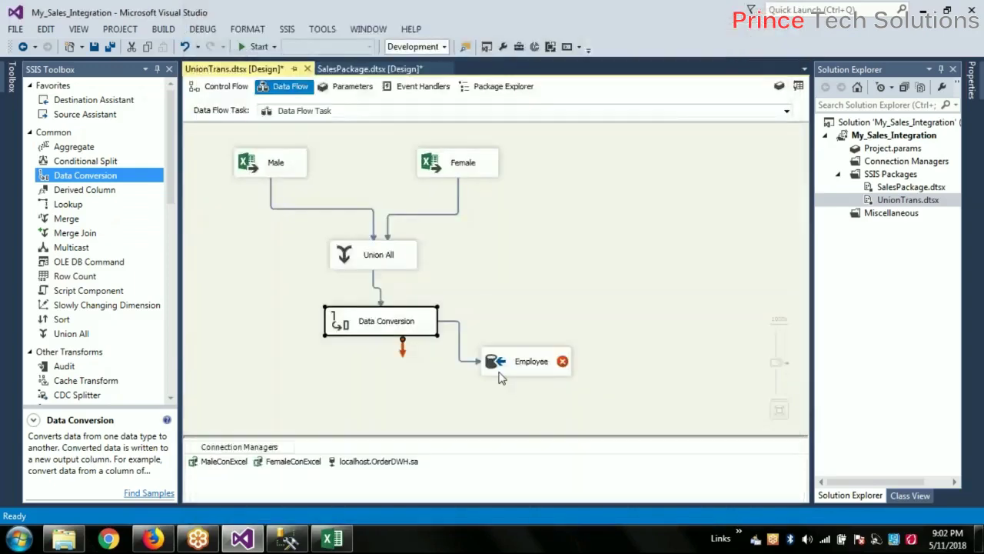
- Compare the Age data types between input and destination in the Employee destination's mappings, and close the editor
click(496, 368)
double_click(496, 368)
click(235, 109)
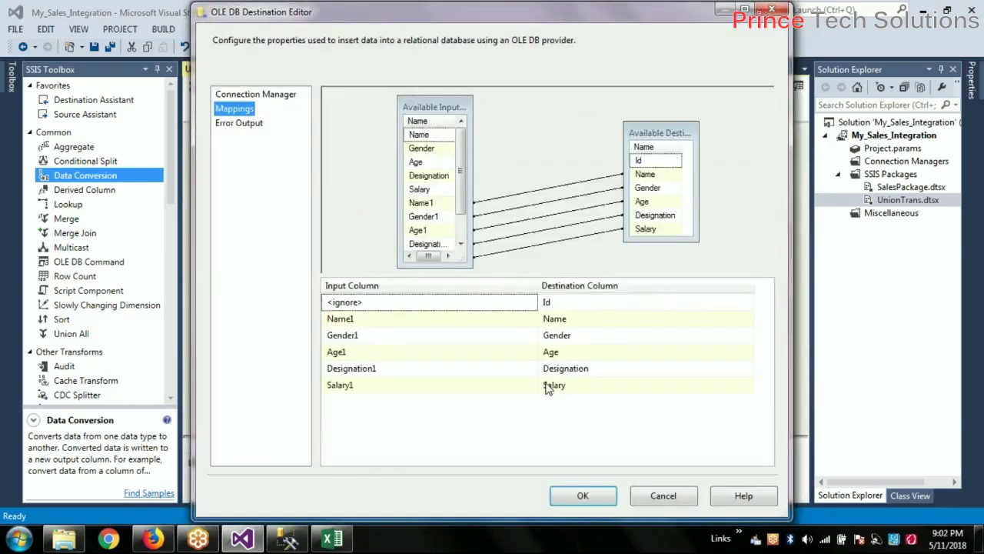
mouse_move(570, 354)
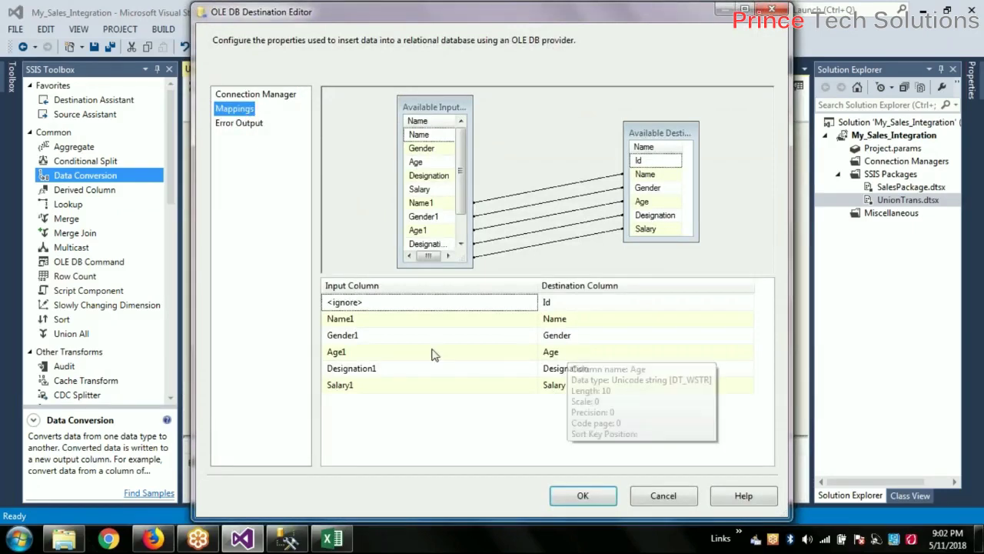
mouse_move(433, 355)
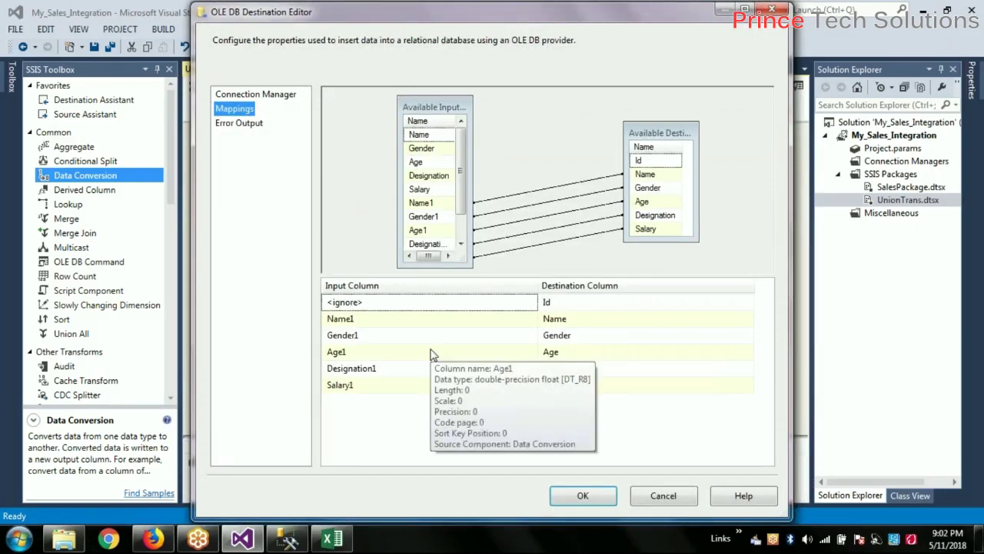
click(593, 493)
- In the Data Conversion transformation, set the Age column's type to Unicode string [DT_WSTR] and its length to 10
double_click(362, 330)
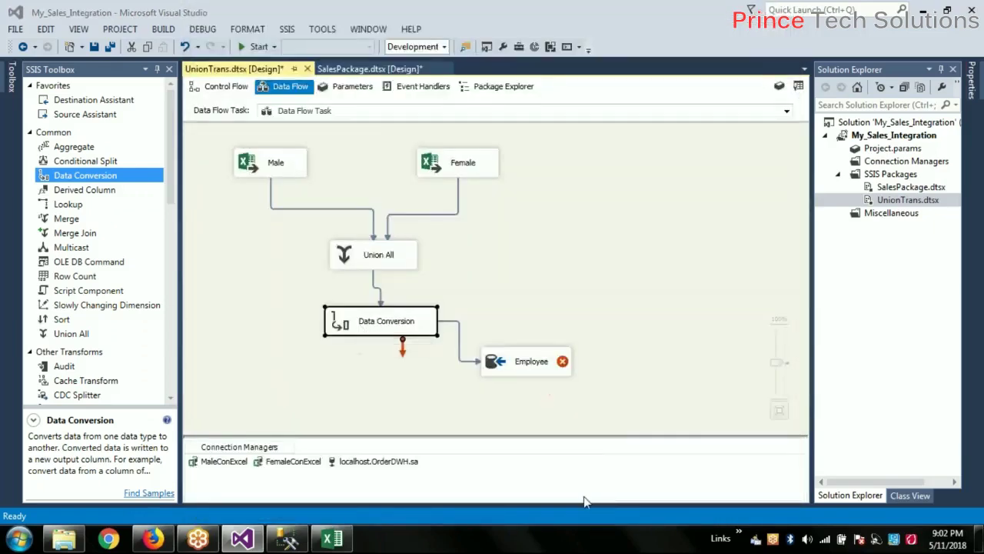
click(507, 323)
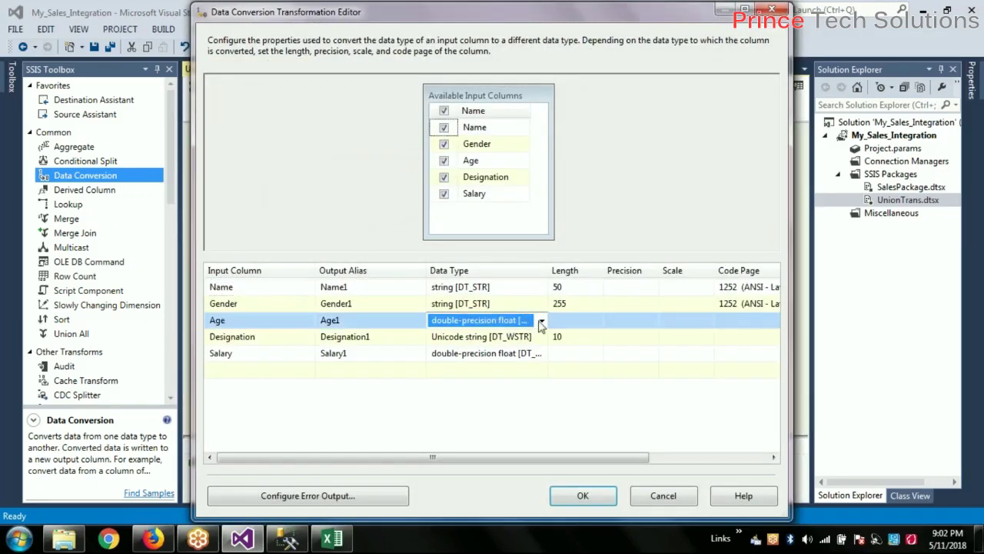
drag(550, 272, 582, 272)
click(572, 320)
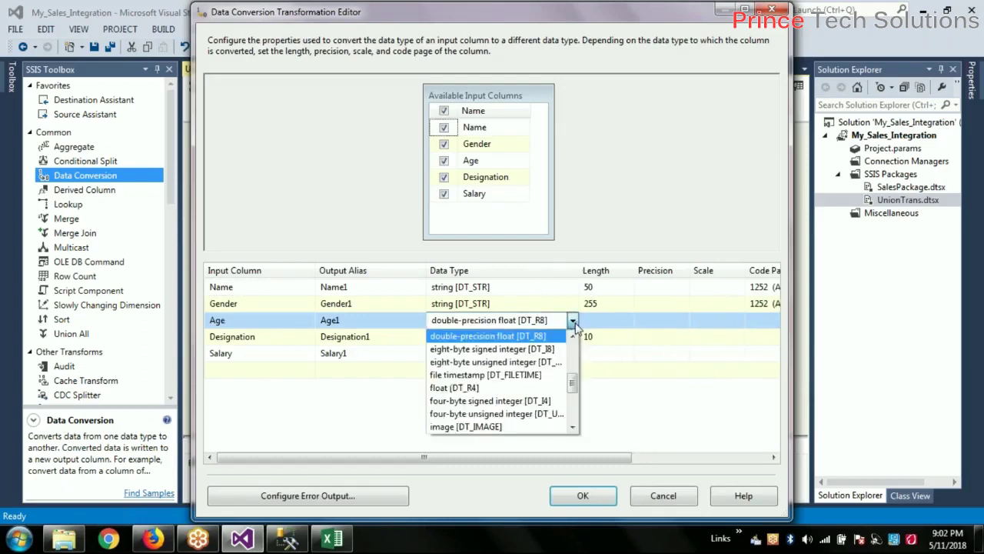
drag(575, 389, 582, 416)
click(514, 414)
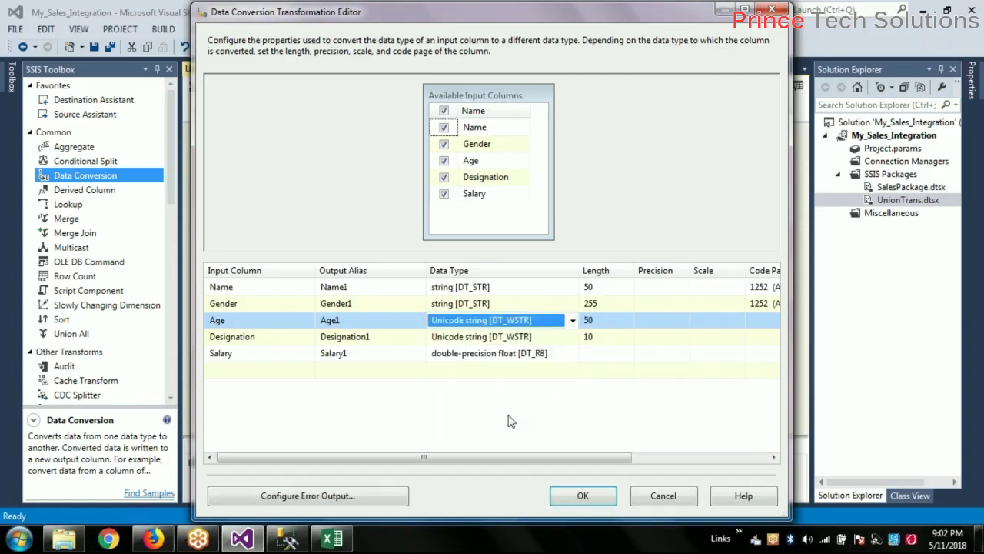
click(596, 320)
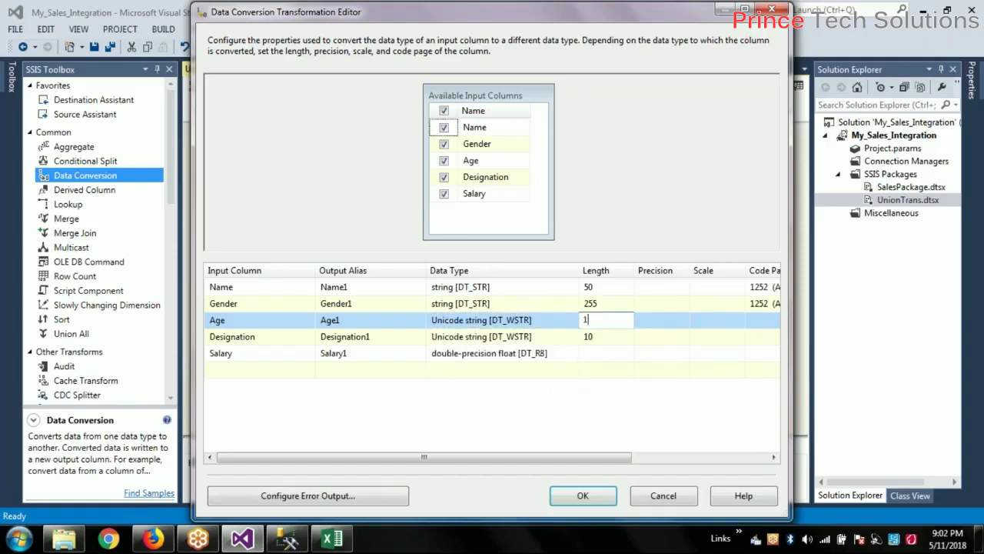
click(609, 415)
- Set the Designation column's type to string [DT_STR] with length 20, and accept the Data Conversion settings
click(566, 341)
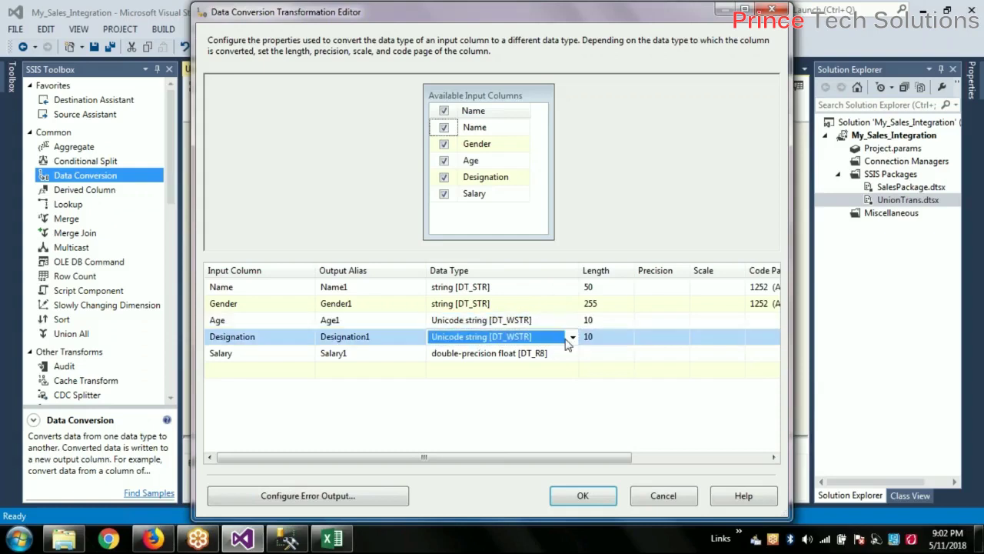
click(573, 339)
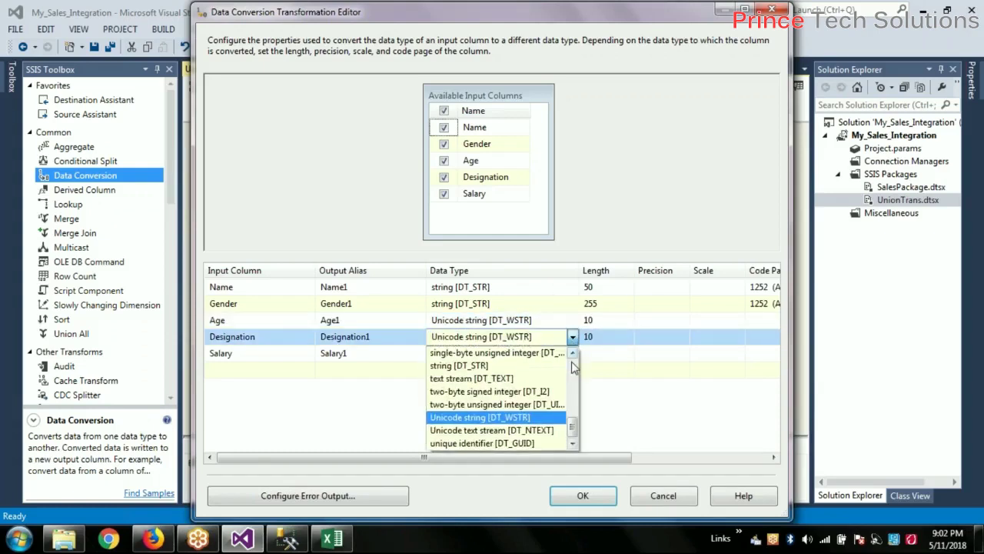
click(522, 366)
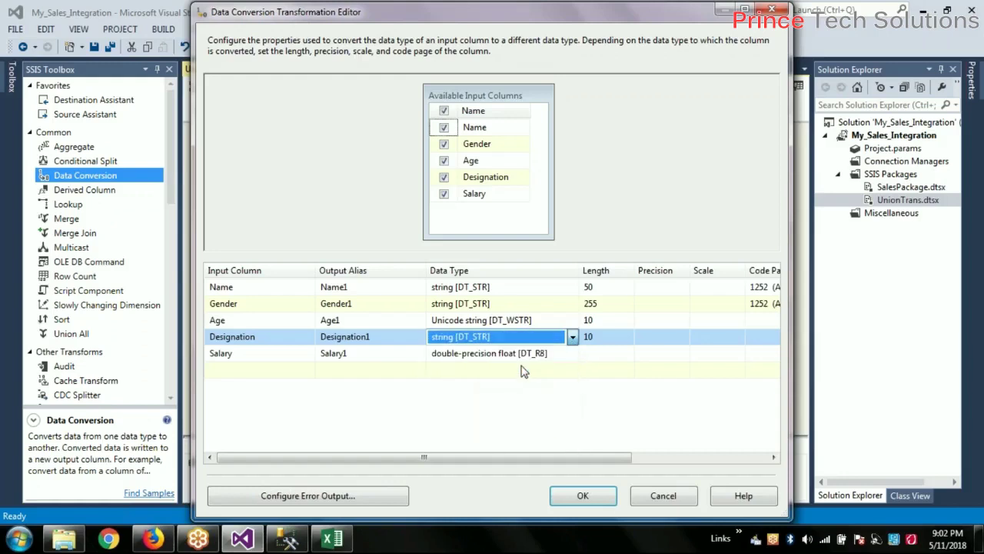
click(598, 338)
text(20)
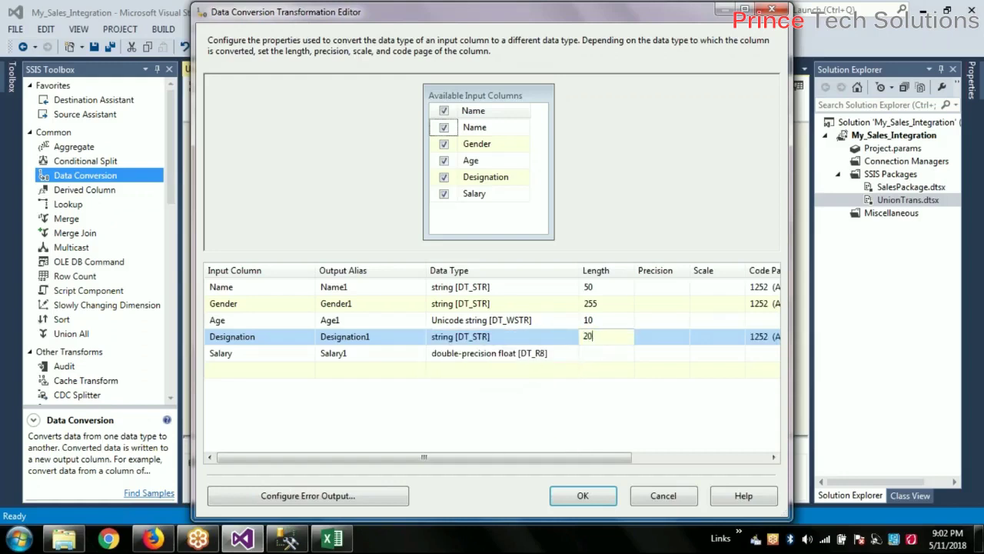
click(693, 415)
click(597, 496)
- Review the Designation, Salary and Gender data types and lengths in the Employee destination's mappings, and close the editor
double_click(499, 364)
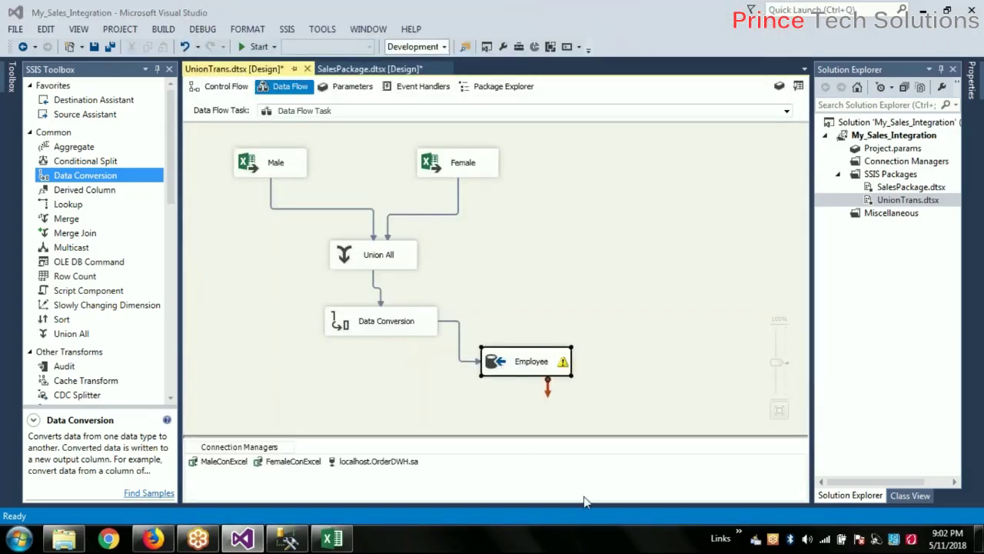
click(240, 112)
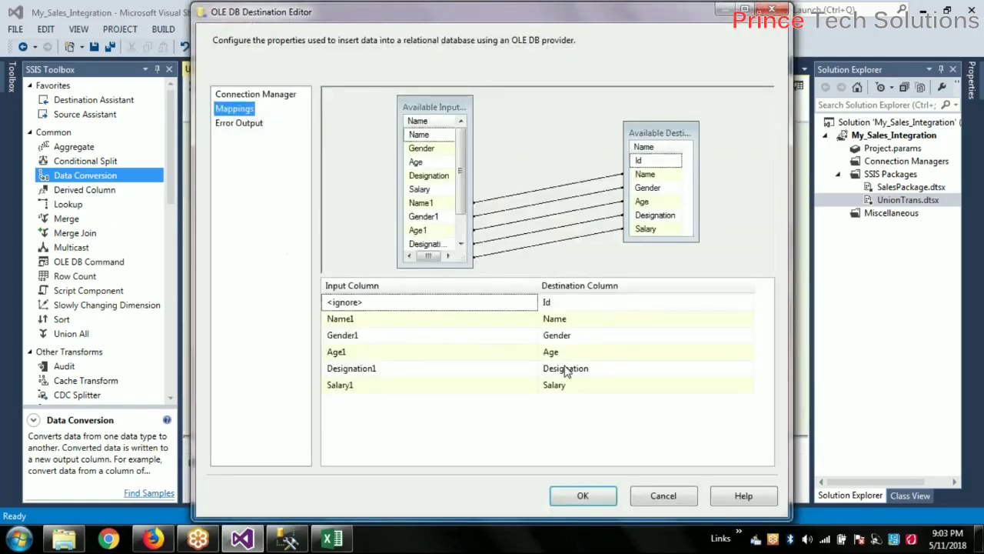
mouse_move(565, 371)
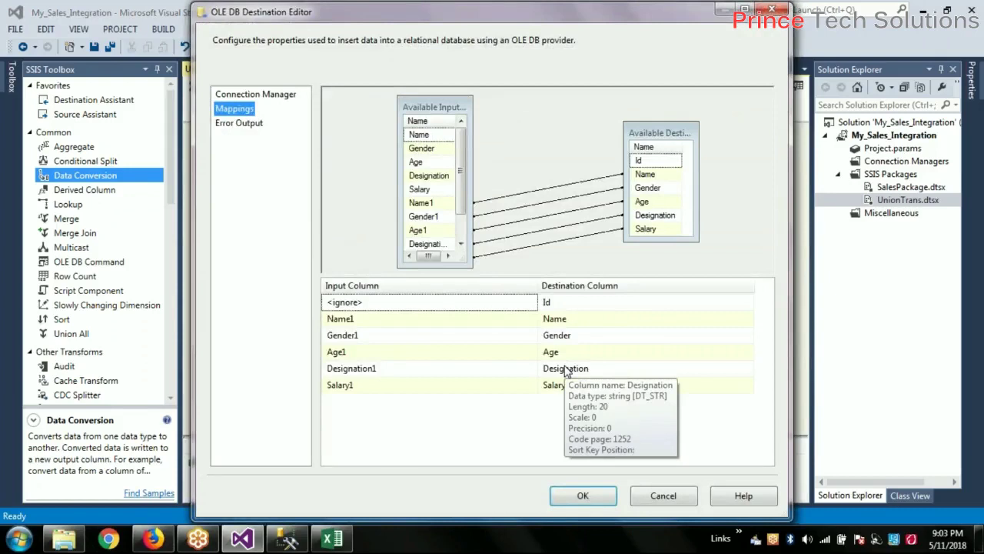
mouse_move(376, 373)
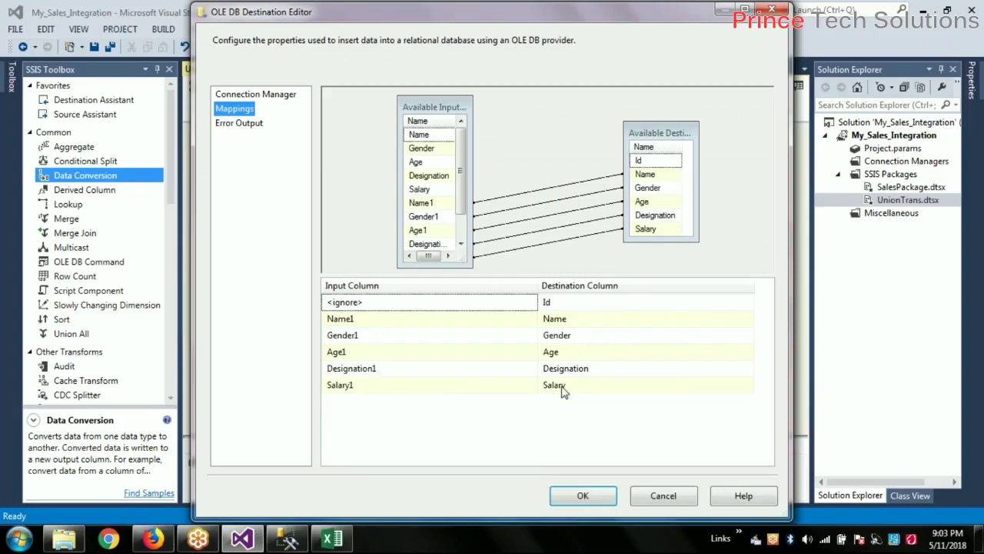
mouse_move(563, 391)
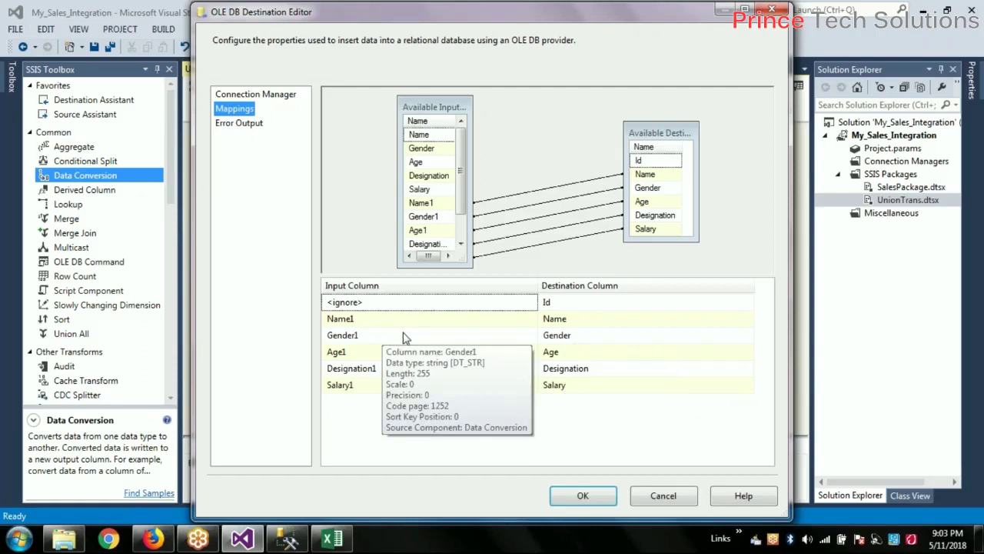
click(580, 498)
- In the Data Conversion transformation, shorten the Gender column's length to match tblEmployee's varchar(10) Gender column, and accept the settings
double_click(377, 321)
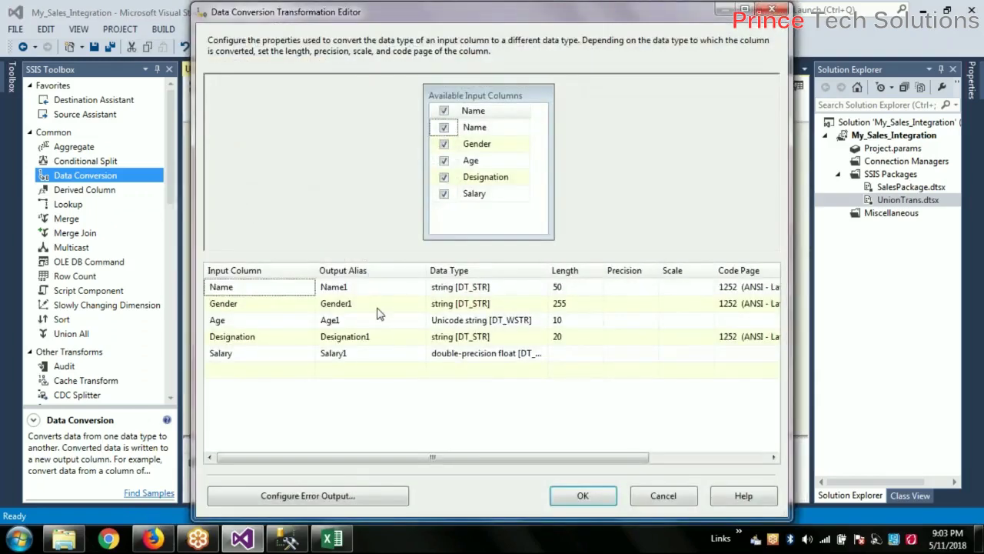
click(593, 304)
double_click(592, 304)
text(1)
click(582, 496)
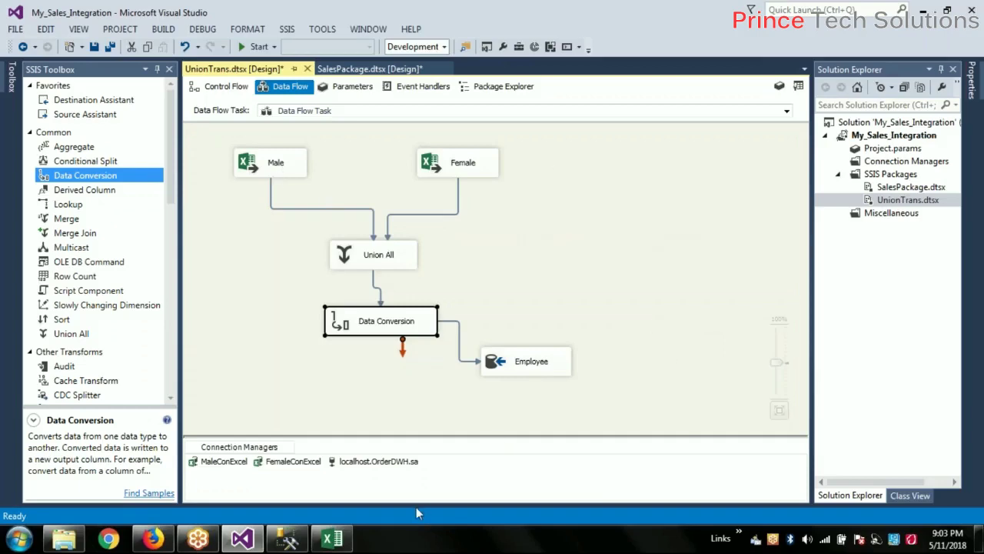
- Close the Male Employee workbook in Excel and save the UnionTrans package in Visual Studio
click(333, 541)
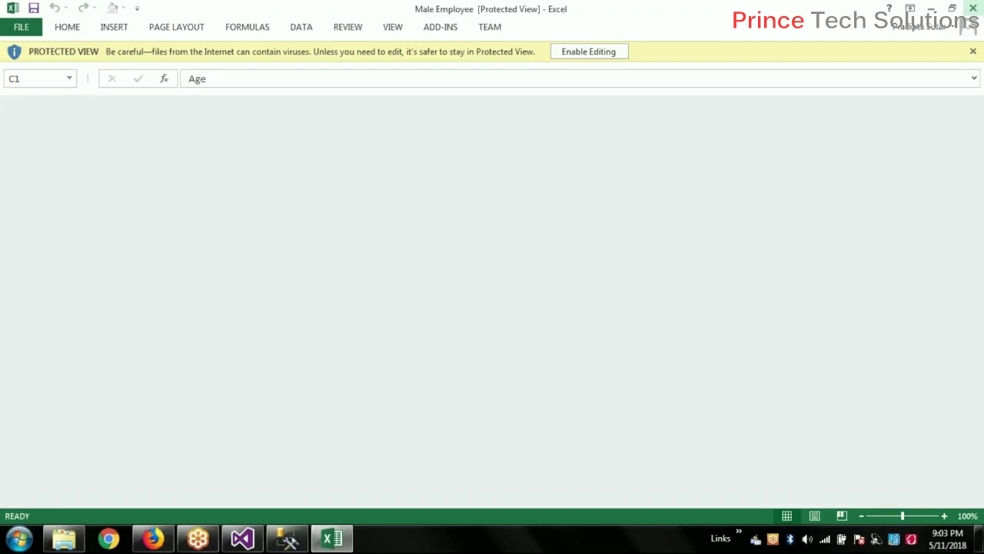
click(972, 8)
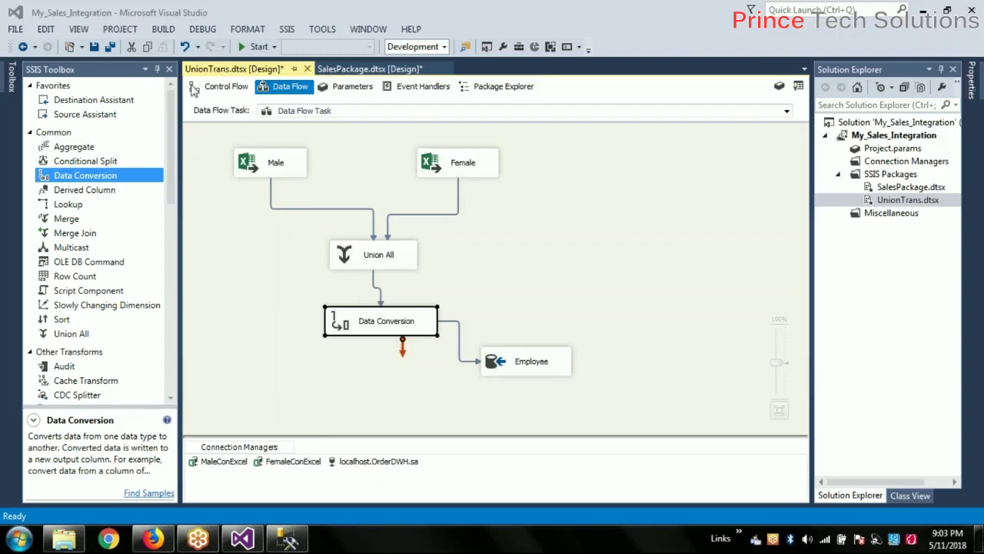
click(94, 46)
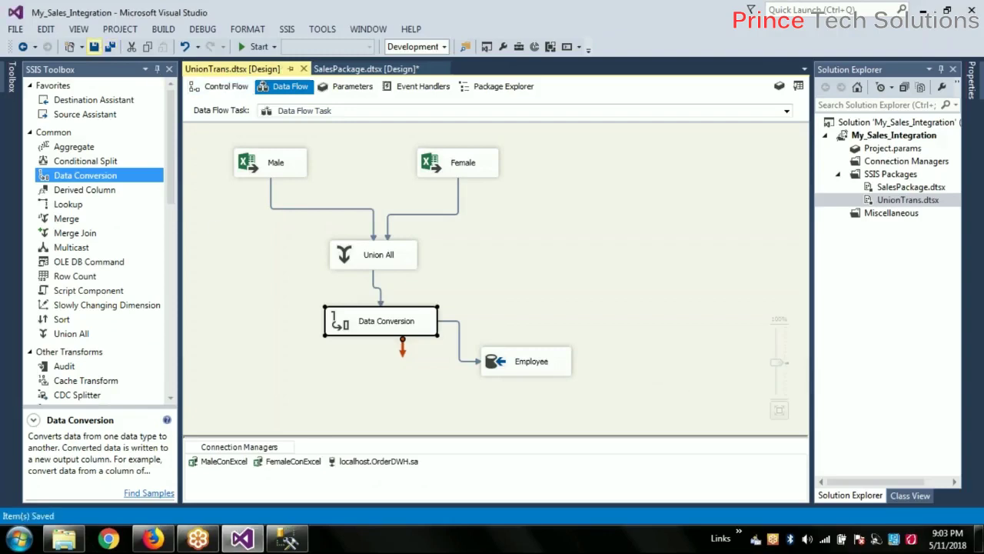
- Enable a data viewer on the data path between Data Conversion and the Employee destination
right_click(460, 342)
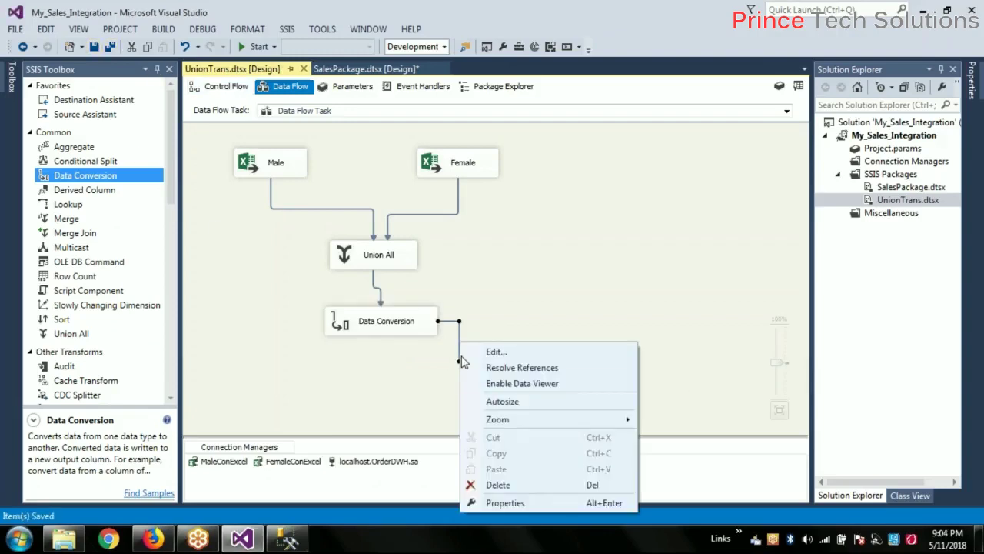
click(548, 385)
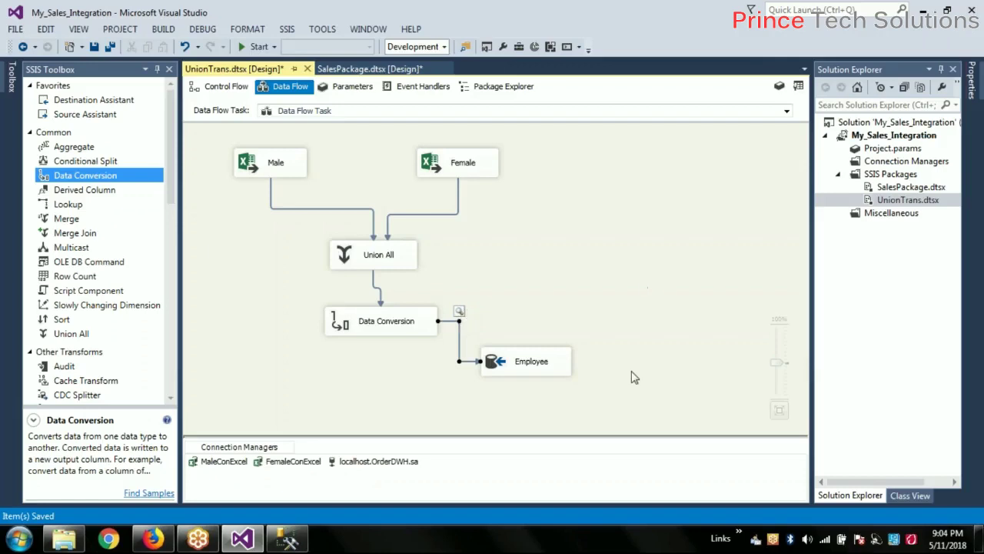
click(59, 278)
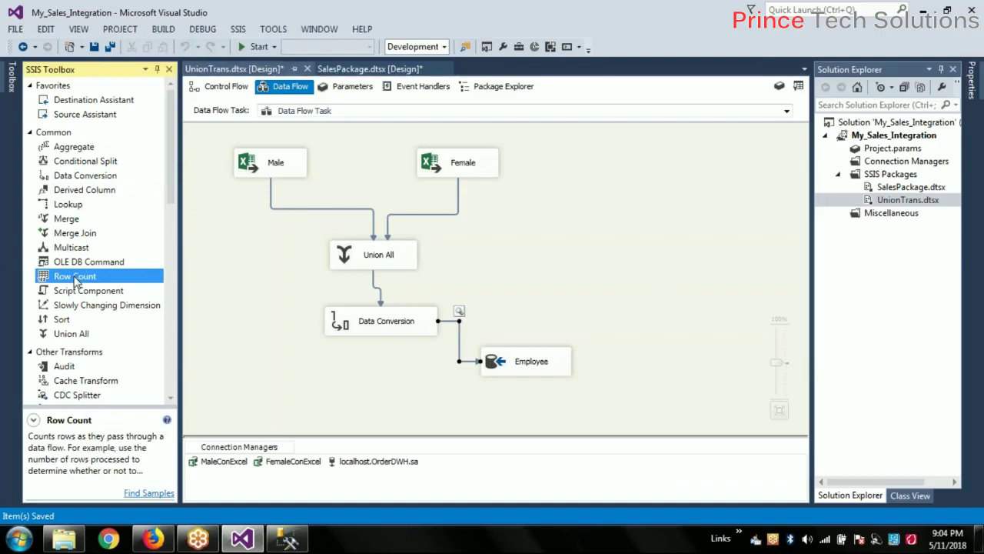
drag(74, 280, 522, 325)
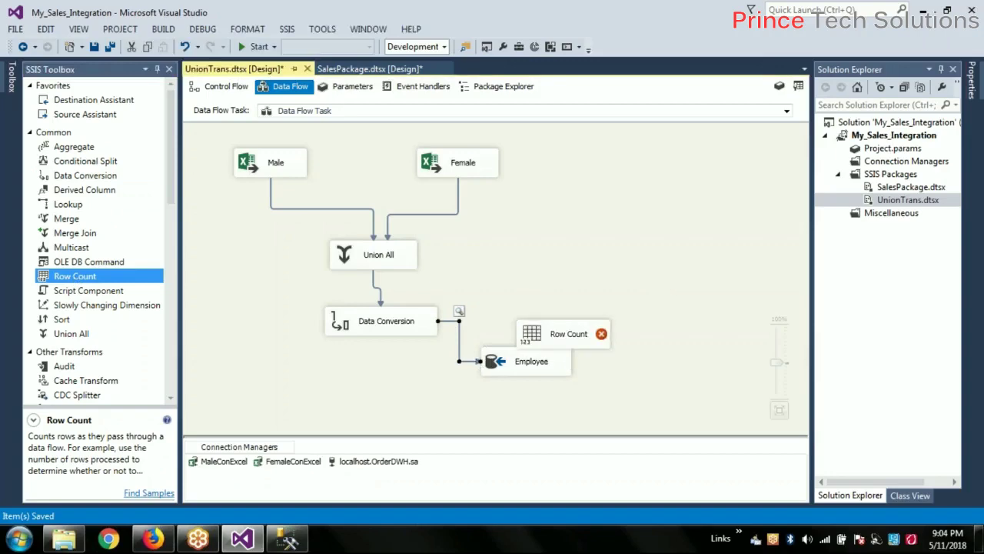
double_click(469, 361)
click(631, 461)
drag(513, 363, 549, 382)
click(494, 347)
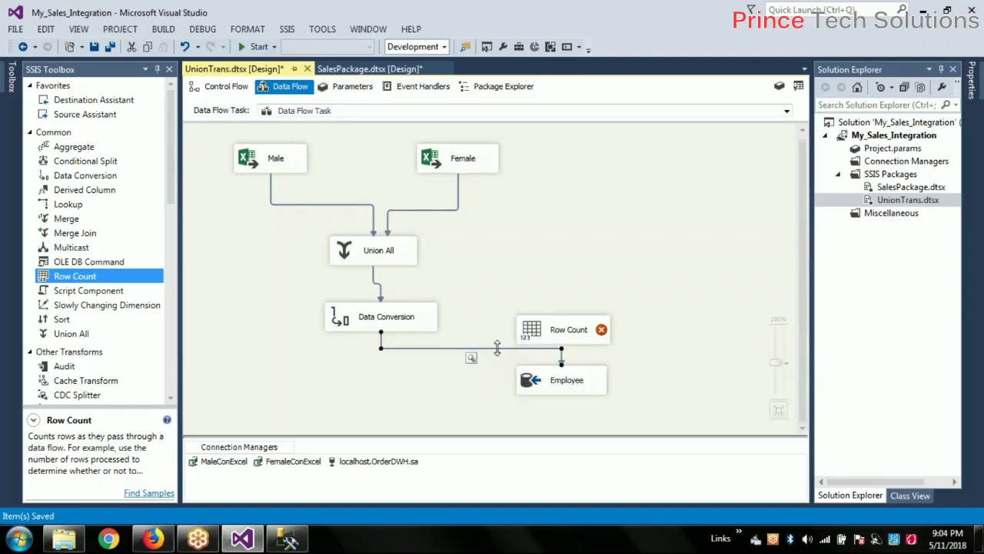
click(430, 322)
drag(402, 346, 534, 345)
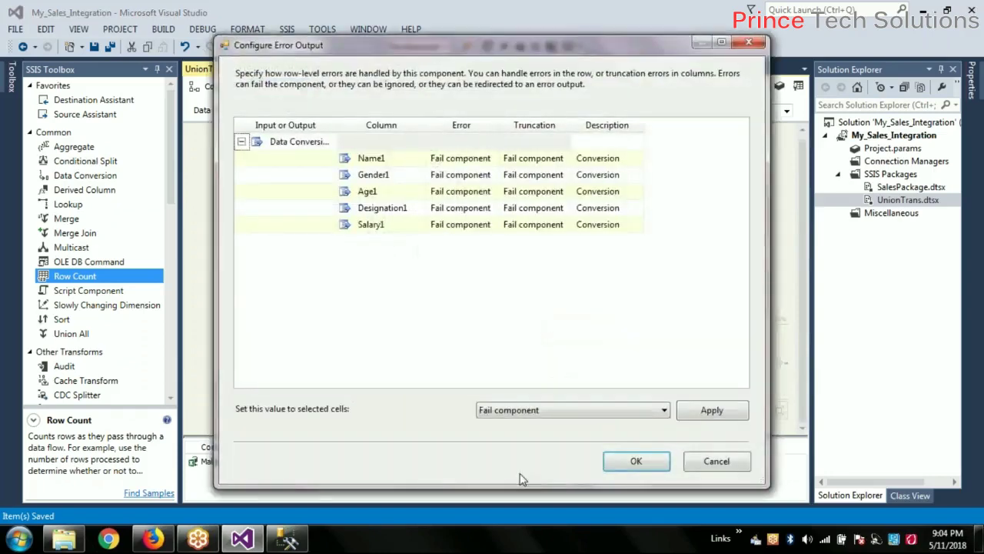
click(703, 462)
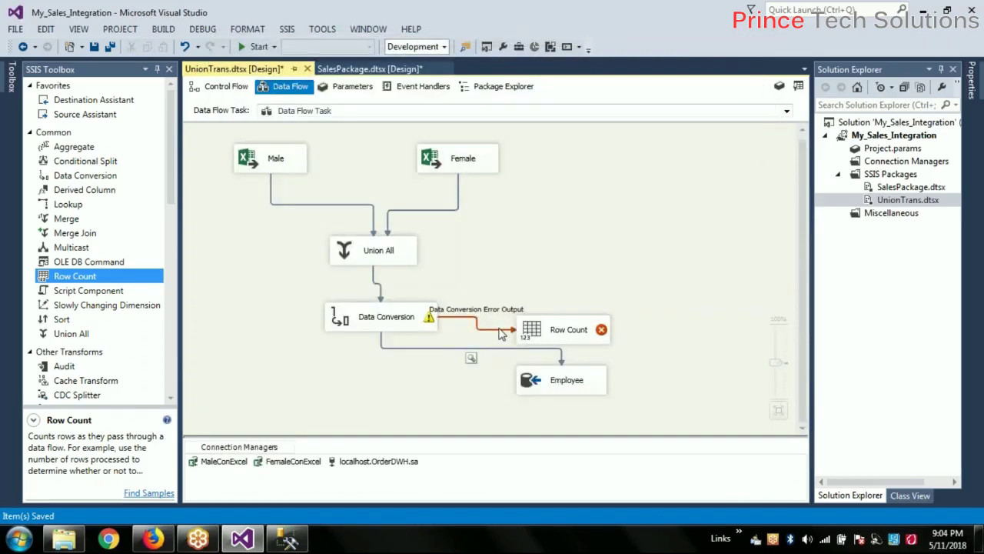
click(549, 327)
key(Delete)
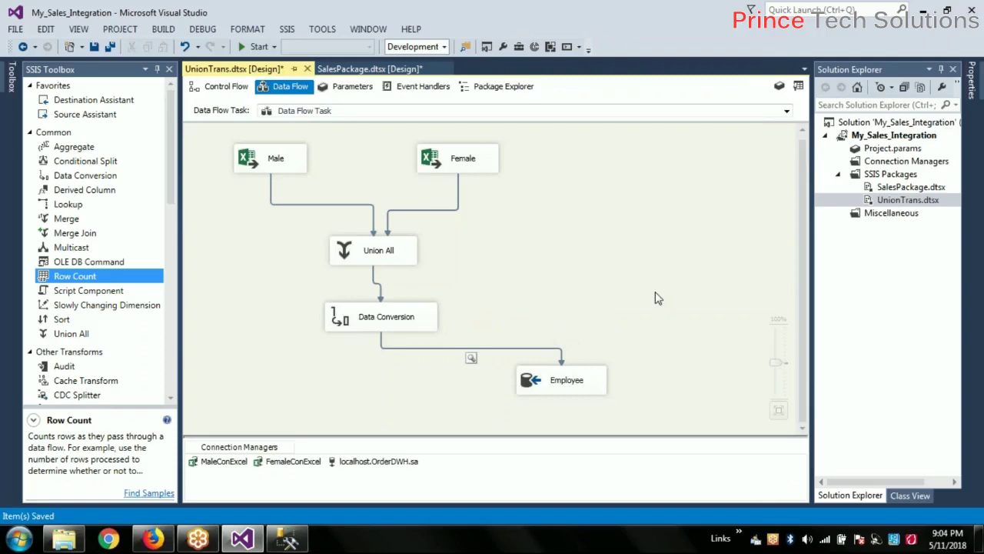
- Save the UnionTrans package with the data viewer on the path to Employee
click(94, 47)
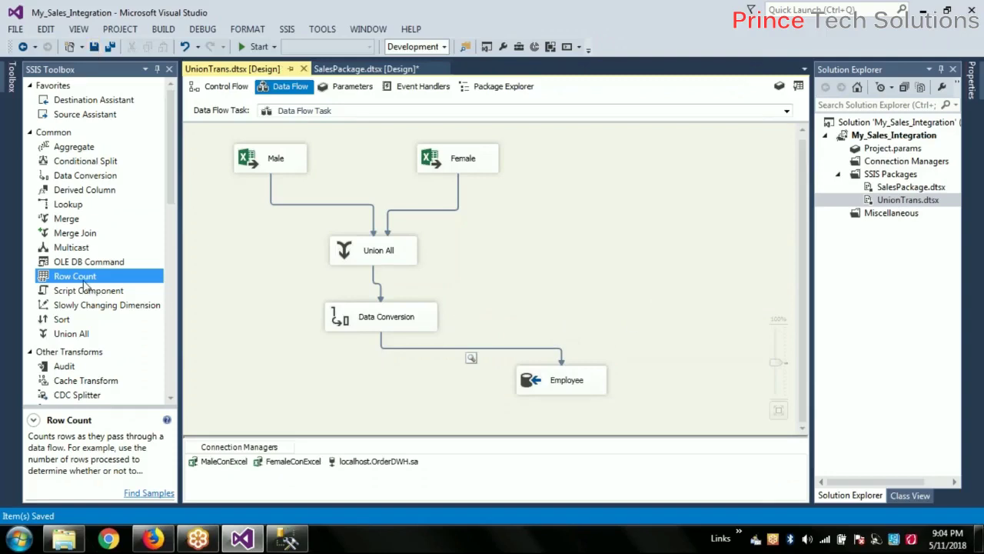